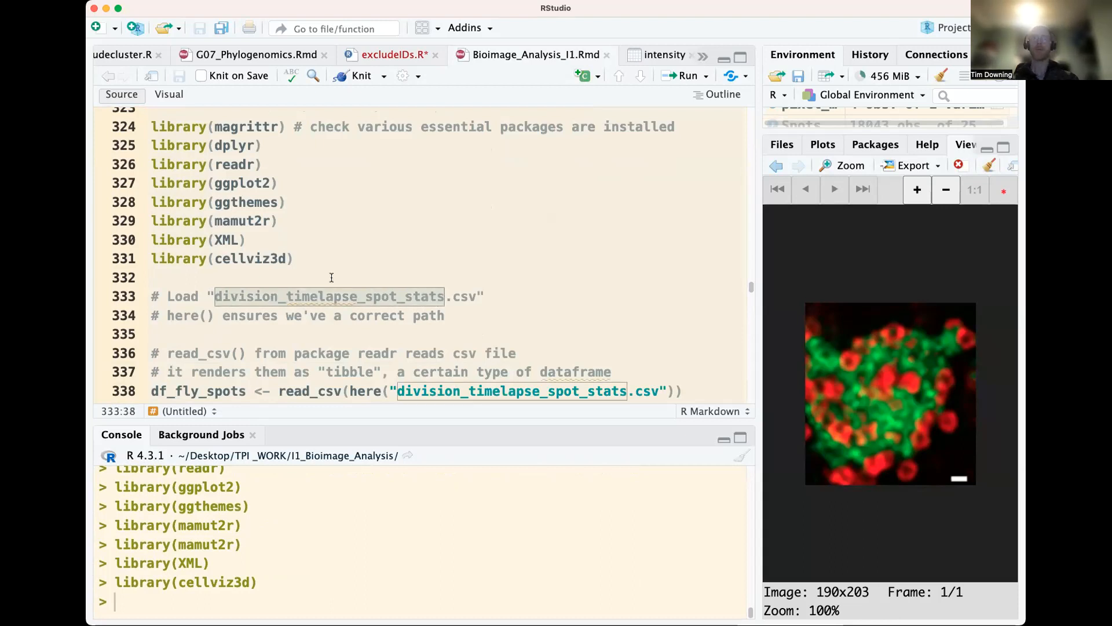
Delete the comment line "# here() ensures we've a correct path" below the "# Load" comment in the script
{"action": "scroll", "coordinate": [334, 298], "scroll_direction": "down", "scroll_amount": 1}
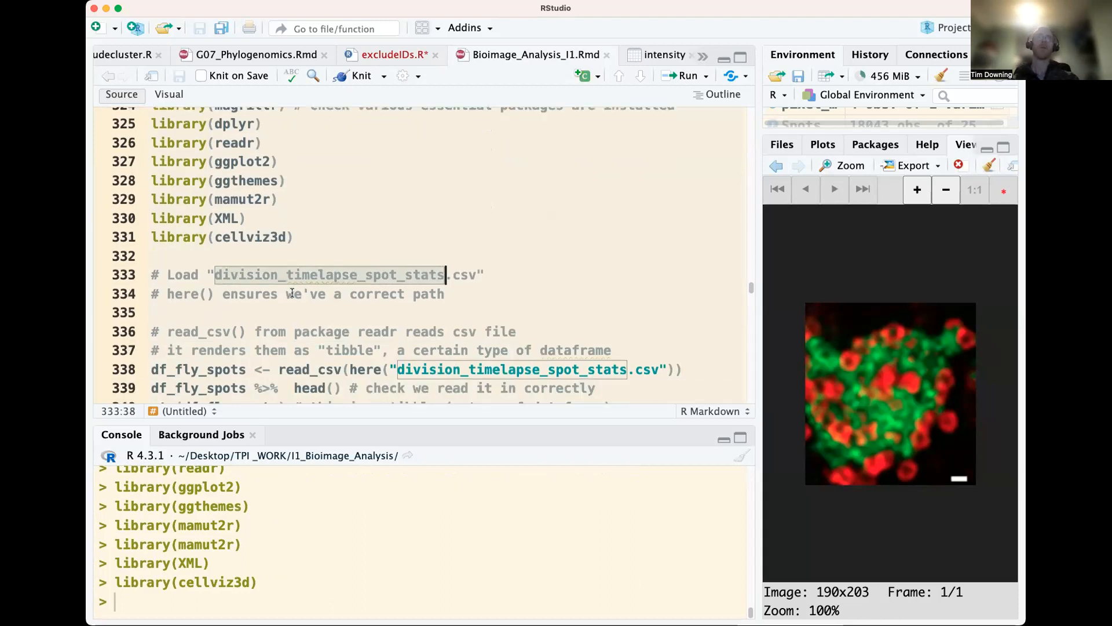
{"action": "key", "text": "Down"}
{"action": "key", "text": "Down"}
{"action": "key", "text": "shift+Up"}
{"action": "key", "text": "BackSpace"}
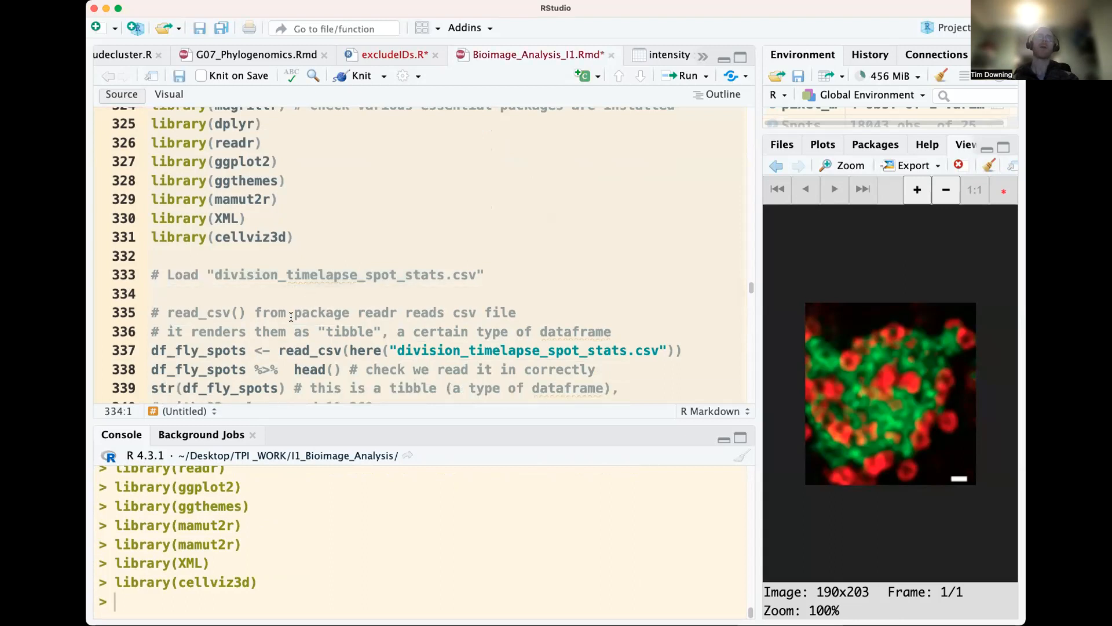
Run the lines that read division_timelapse_spot_stats.csv into df_fly_spots with read_csv() and preview it with head()
{"action": "double_click", "coordinate": [218, 320]}
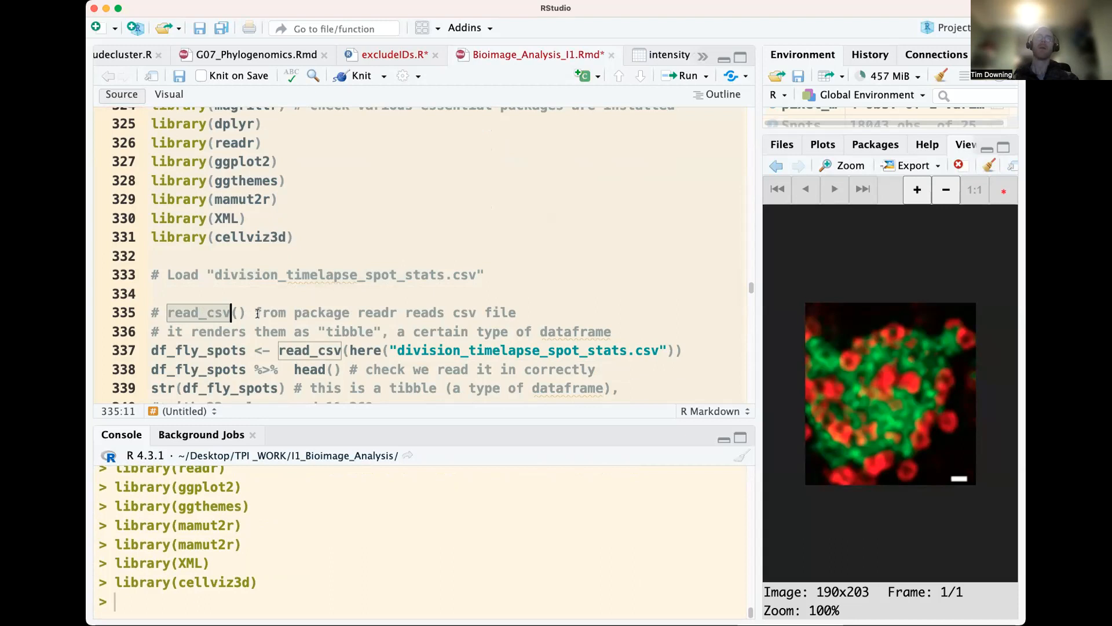
{"action": "double_click", "coordinate": [367, 316]}
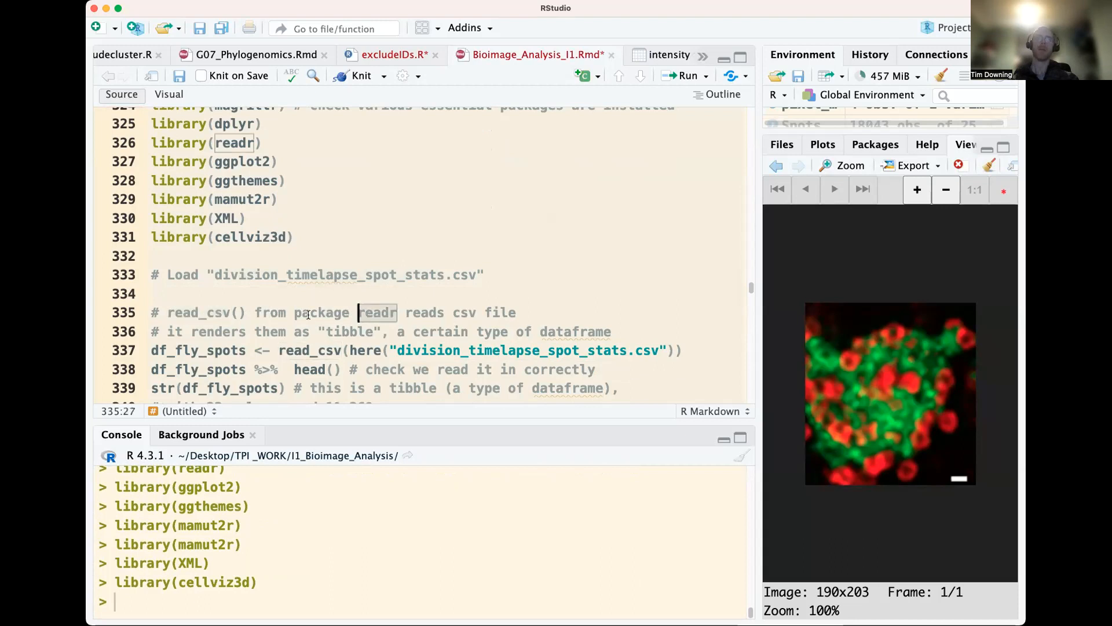
{"action": "double_click", "coordinate": [348, 333]}
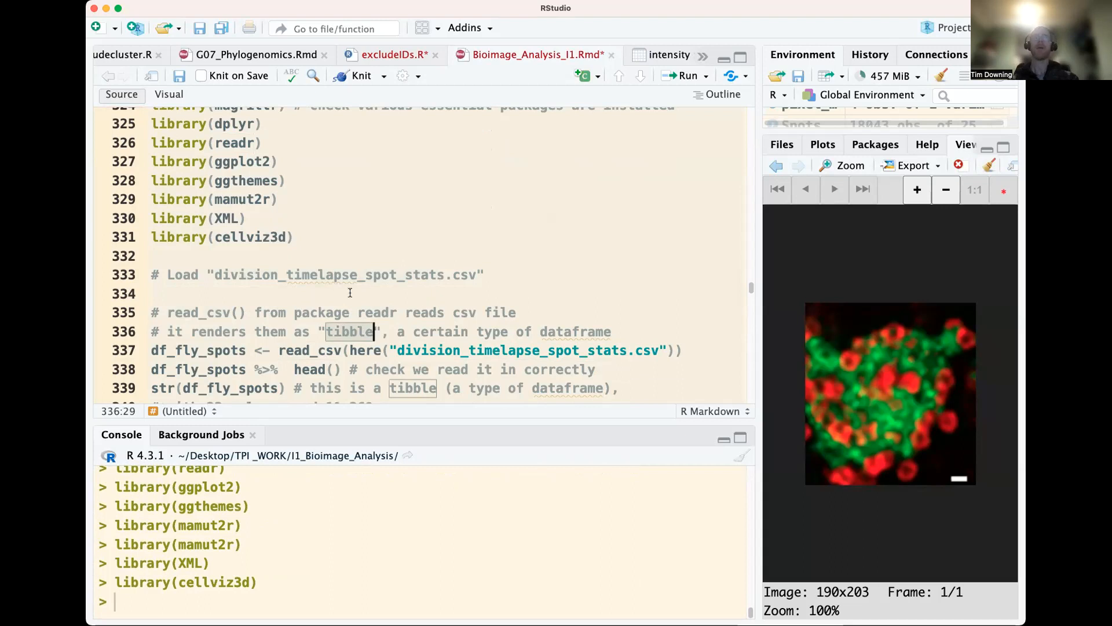
{"action": "scroll", "coordinate": [349, 289], "scroll_direction": "down", "scroll_amount": 1}
{"action": "scroll", "coordinate": [349, 288], "scroll_direction": "down", "scroll_amount": 1}
{"action": "left_click", "coordinate": [311, 312]}
{"action": "key", "text": "super+Return"}
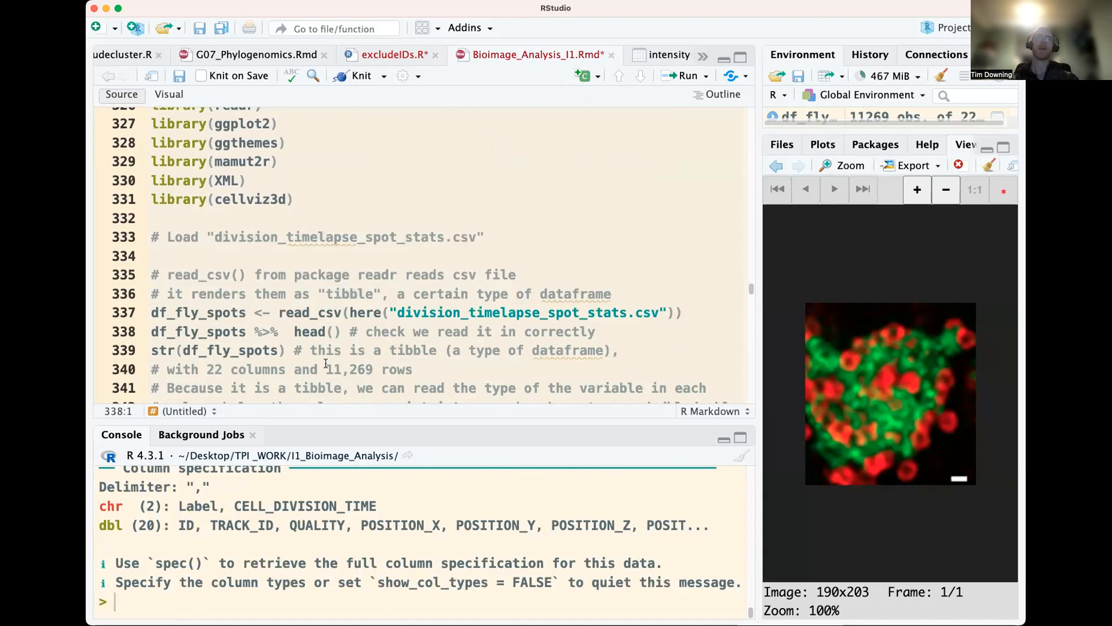
{"action": "key", "text": "super+Return"}
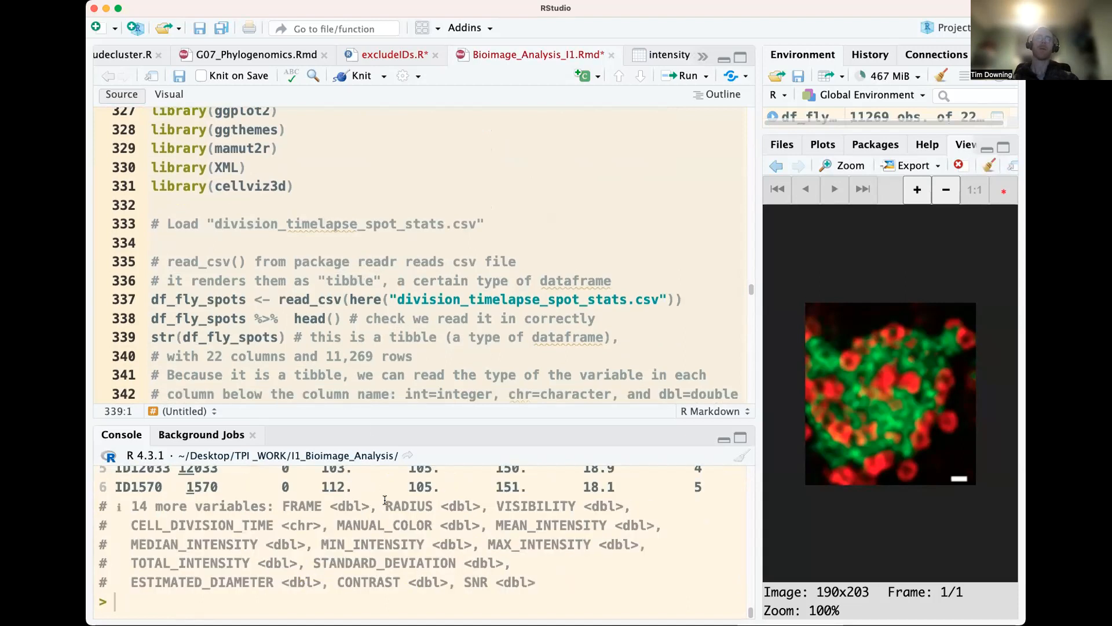
Examine the head() output for the tibble's dimensions and its ID, TRACK_ID, QUALITY and POSITION columns
{"action": "scroll", "coordinate": [358, 471], "scroll_direction": "down", "scroll_amount": 4}
{"action": "scroll", "coordinate": [360, 468], "scroll_direction": "up", "scroll_amount": 5}
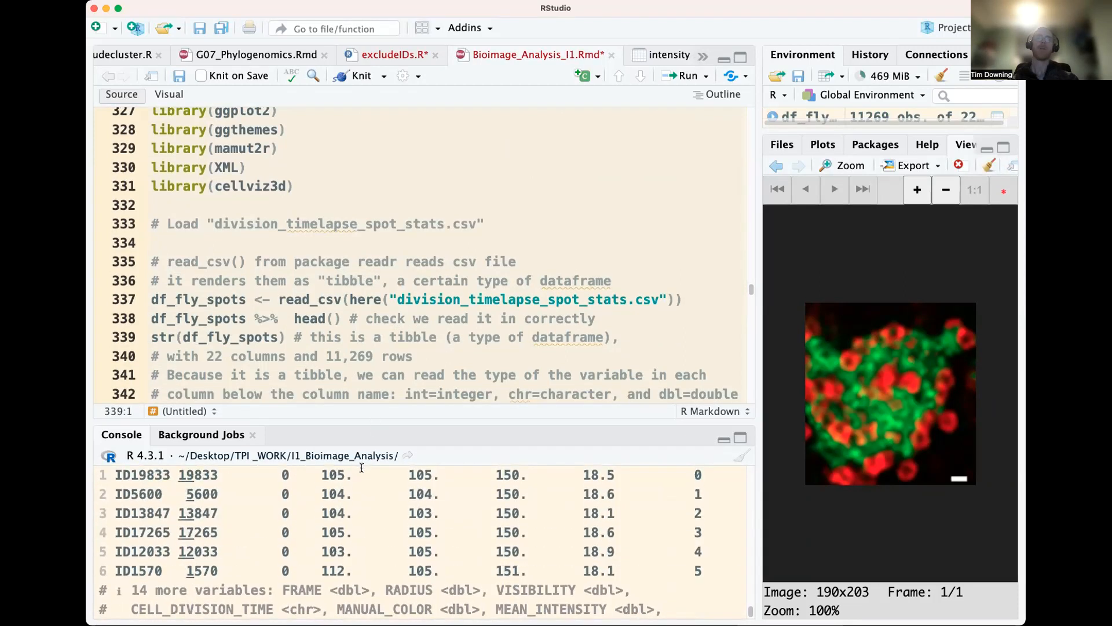
{"action": "scroll", "coordinate": [360, 470], "scroll_direction": "down", "scroll_amount": 1}
{"action": "scroll", "coordinate": [360, 470], "scroll_direction": "down", "scroll_amount": 2}
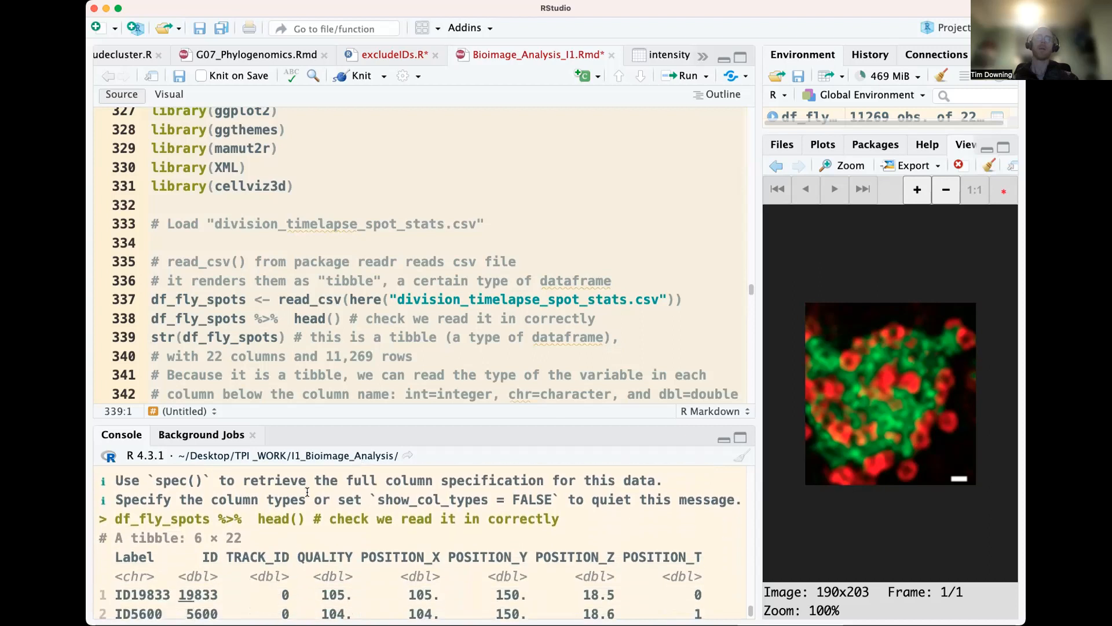
{"action": "scroll", "coordinate": [275, 527], "scroll_direction": "down", "scroll_amount": 2}
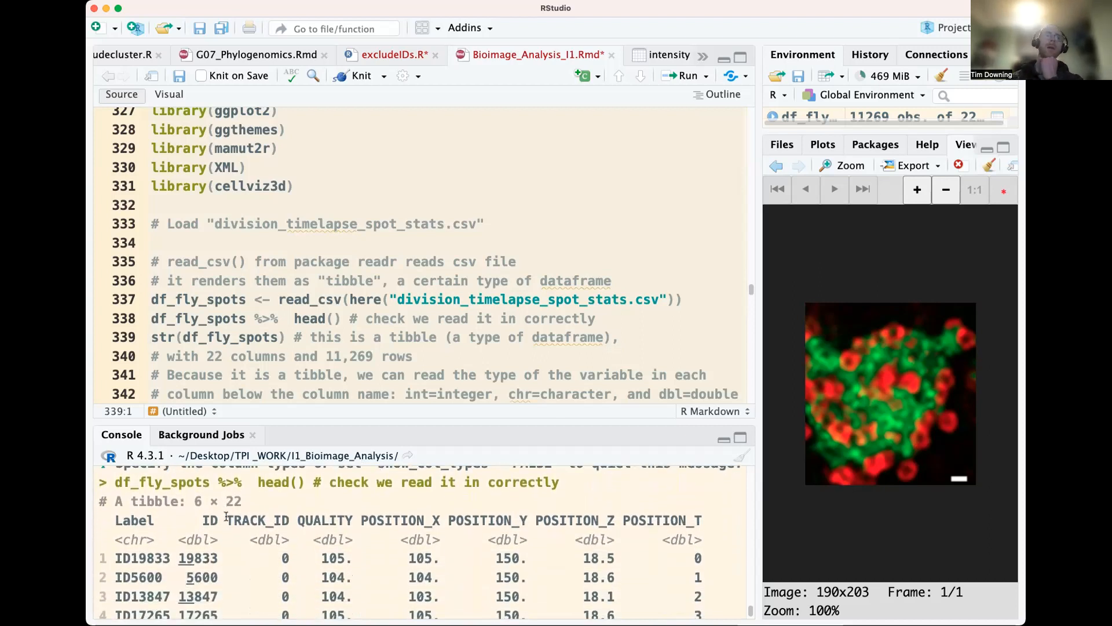
{"action": "left_click_drag", "start_coordinate": [196, 503], "coordinate": [242, 502]}
{"action": "left_click", "coordinate": [241, 501]}
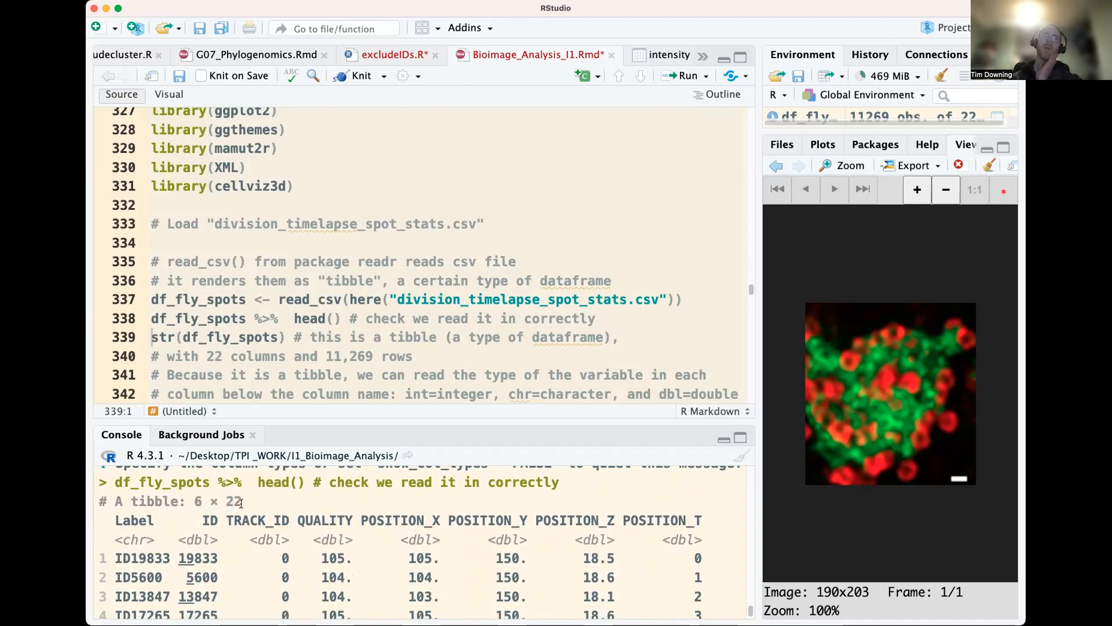
{"action": "double_click", "coordinate": [210, 520]}
{"action": "double_click", "coordinate": [278, 520]}
{"action": "double_click", "coordinate": [326, 520]}
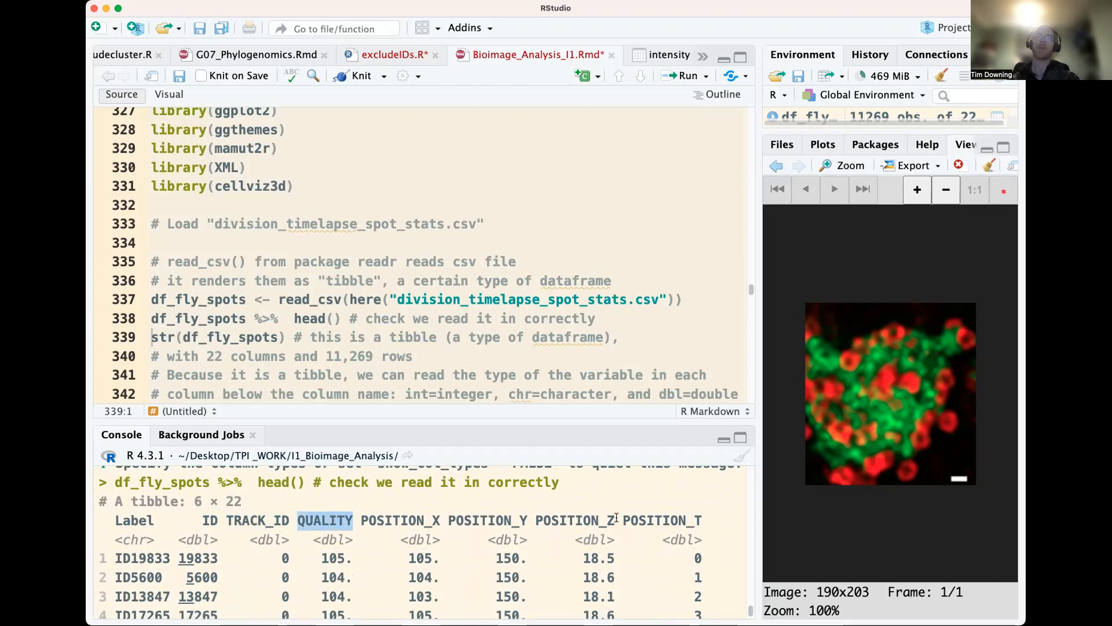
{"action": "scroll", "coordinate": [498, 527], "scroll_direction": "down", "scroll_amount": 5}
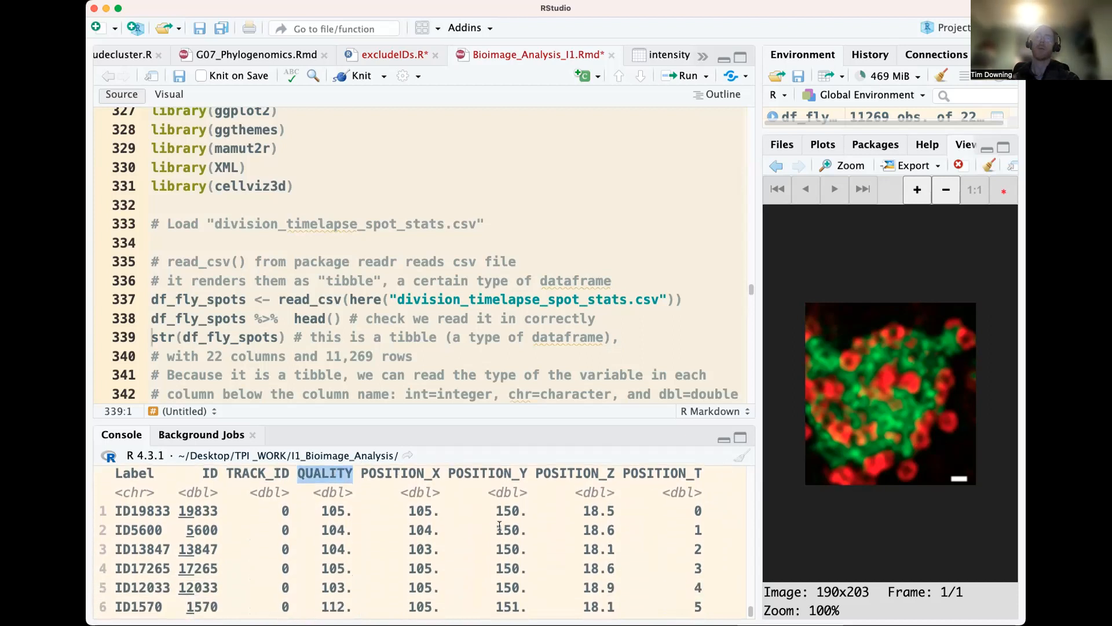
Examine the additional variables listed below the preview, including FRAME, RADIUS, CELL_DIVISION_TIME, MANUAL_COLOR and MEAN_INTENSITY
{"action": "double_click", "coordinate": [310, 505]}
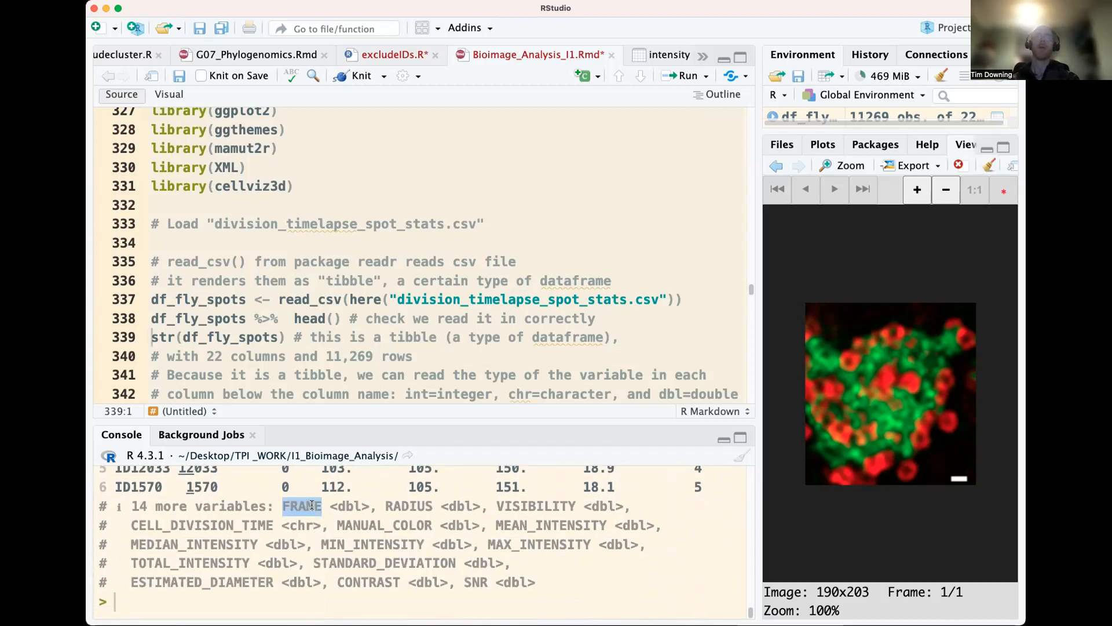
{"action": "double_click", "coordinate": [396, 504]}
{"action": "double_click", "coordinate": [222, 523]}
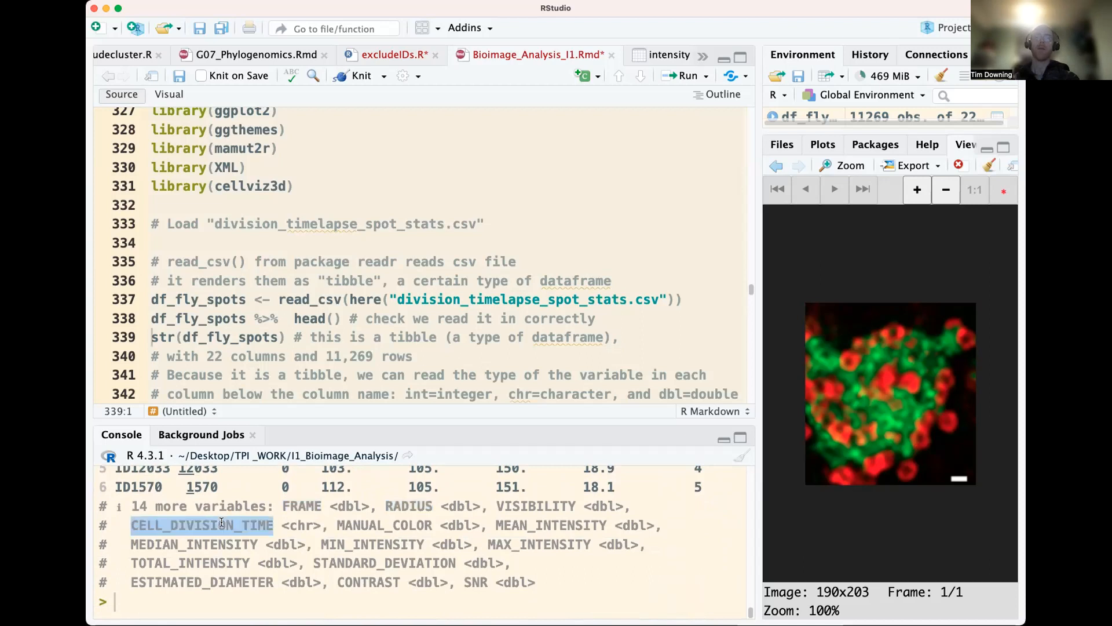
{"action": "double_click", "coordinate": [395, 525]}
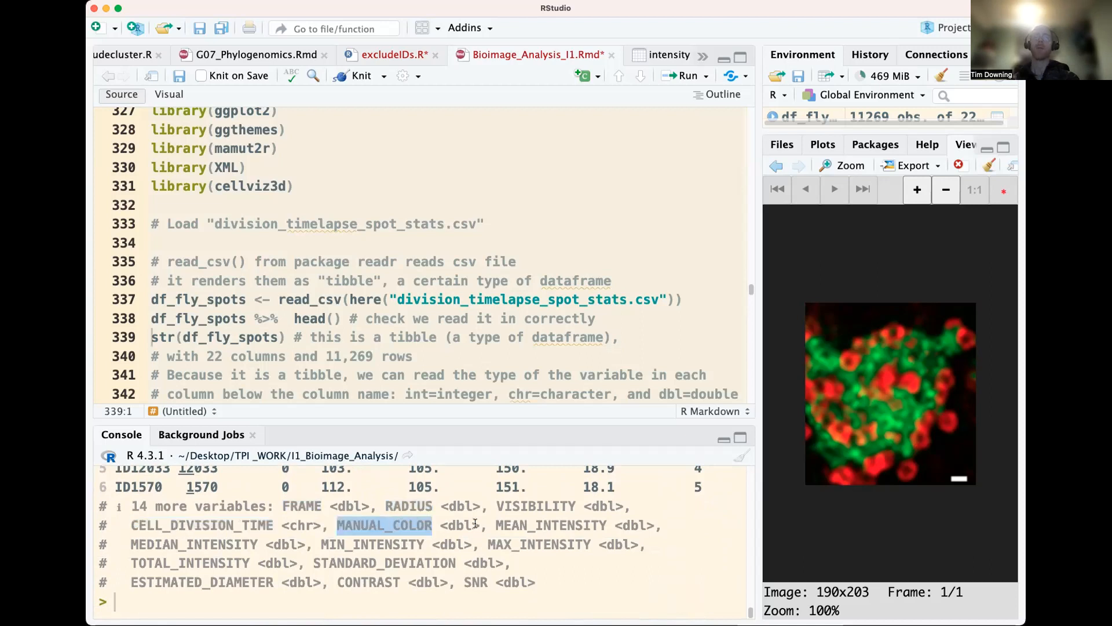
{"action": "double_click", "coordinate": [526, 525]}
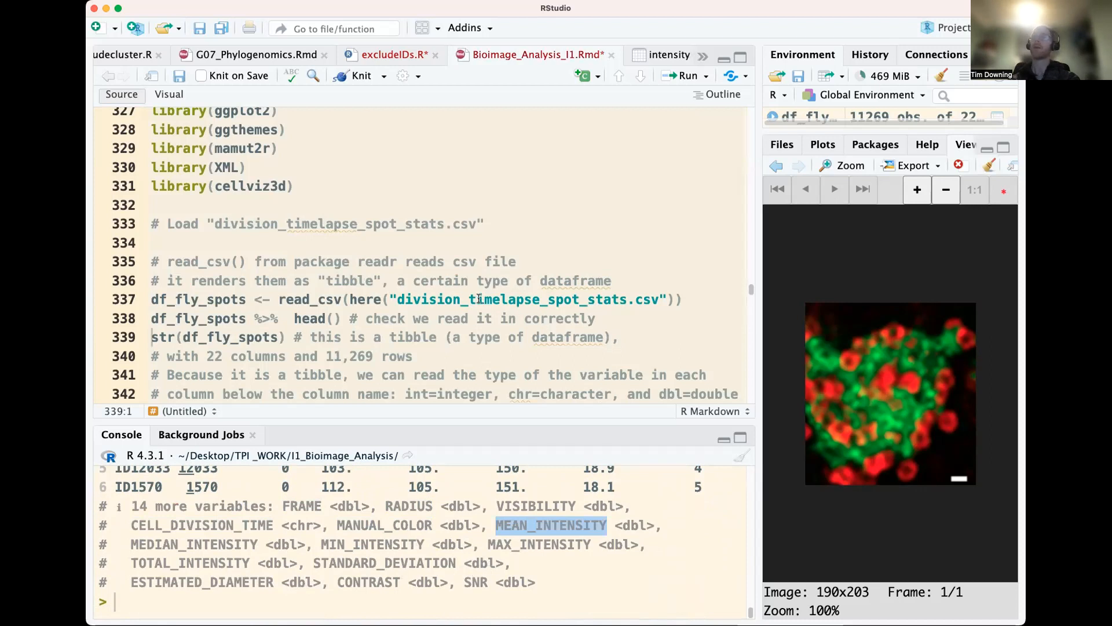
Run the str(df_fly_spots) line to print the structure of the tibble
{"action": "scroll", "coordinate": [333, 293], "scroll_direction": "down", "scroll_amount": 1}
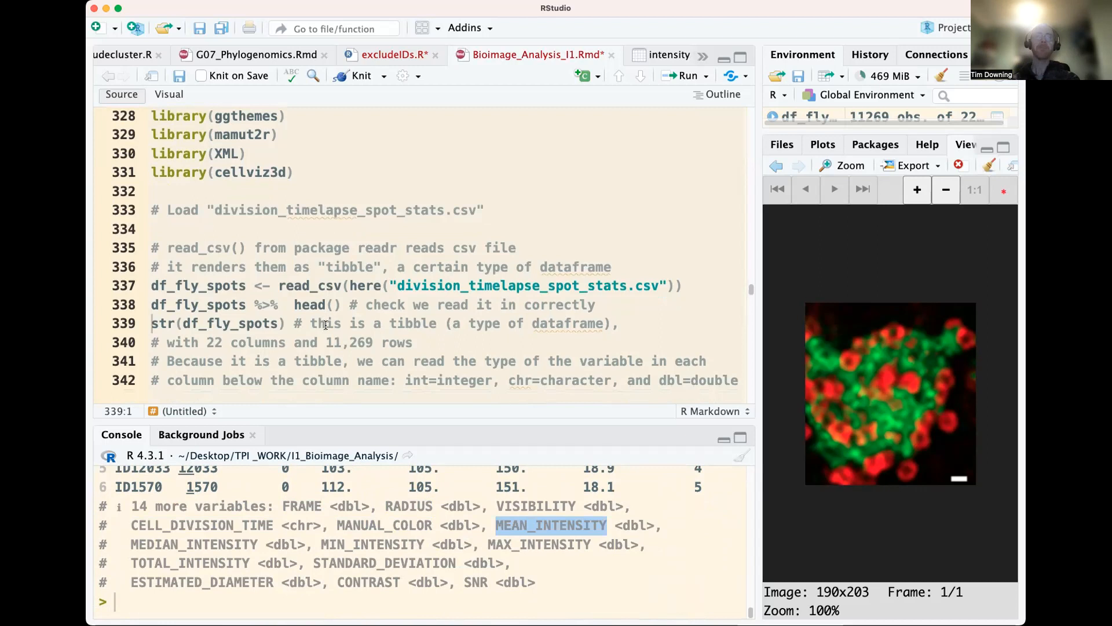
{"action": "left_click", "coordinate": [326, 325]}
{"action": "key", "text": "ctrl+Return"}
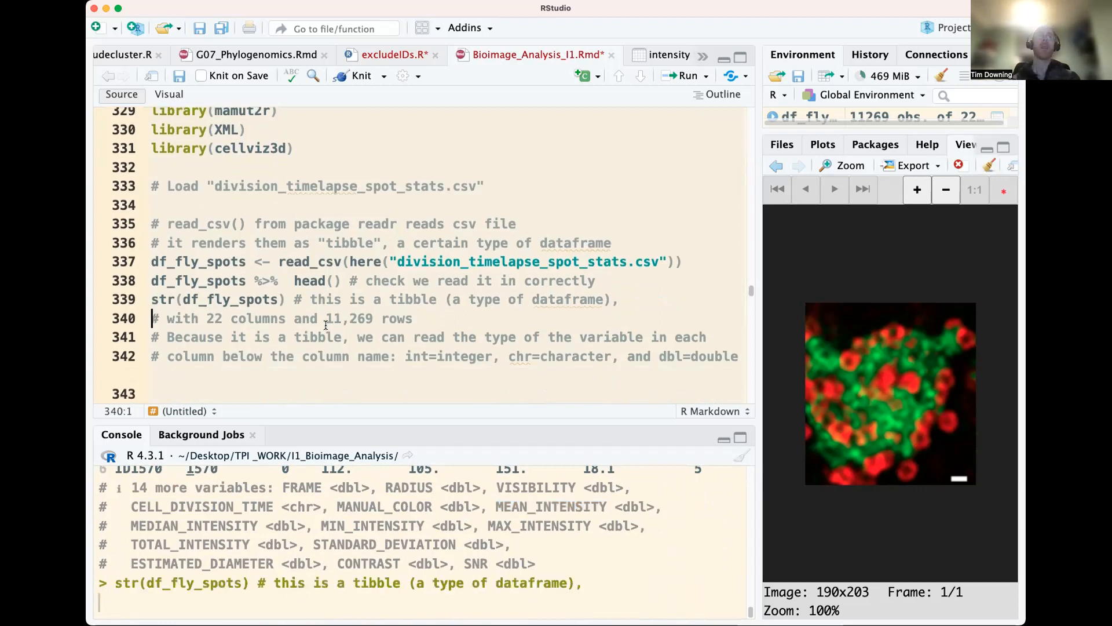
Enlarge the console to review the variable types in the str() output, and shrink it again when finished
{"action": "left_click_drag", "start_coordinate": [385, 422], "coordinate": [385, 378]}
{"action": "scroll", "coordinate": [343, 433], "scroll_direction": "up", "scroll_amount": 15}
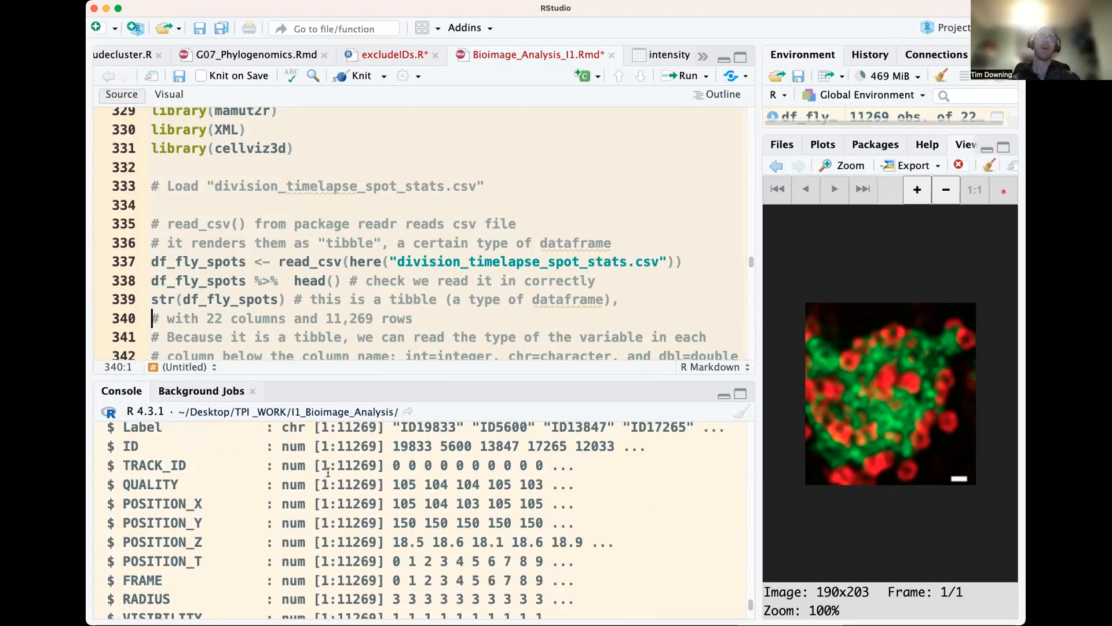
{"action": "scroll", "coordinate": [325, 479], "scroll_direction": "down", "scroll_amount": 8}
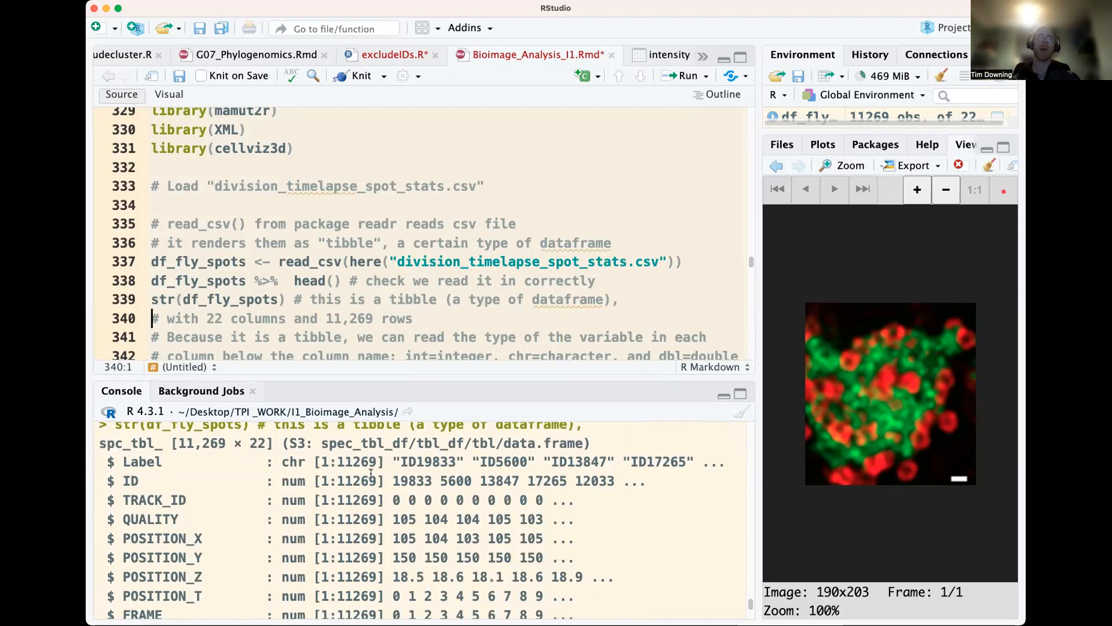
{"action": "scroll", "coordinate": [372, 473], "scroll_direction": "down", "scroll_amount": 10}
{"action": "scroll", "coordinate": [369, 475], "scroll_direction": "down", "scroll_amount": 5}
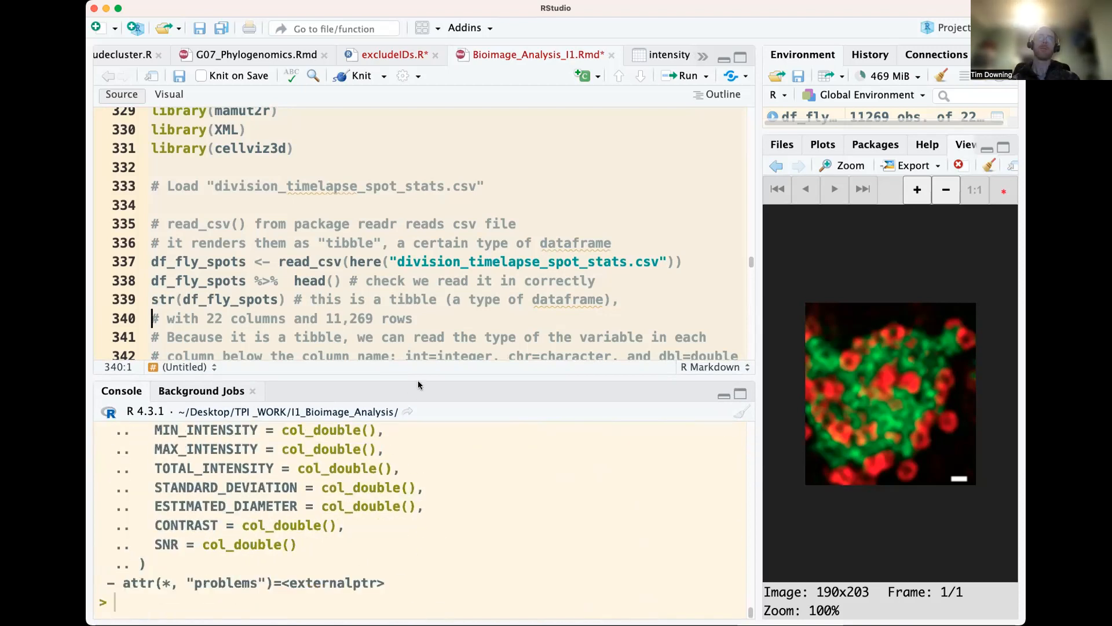
{"action": "left_click_drag", "start_coordinate": [418, 380], "coordinate": [446, 452]}
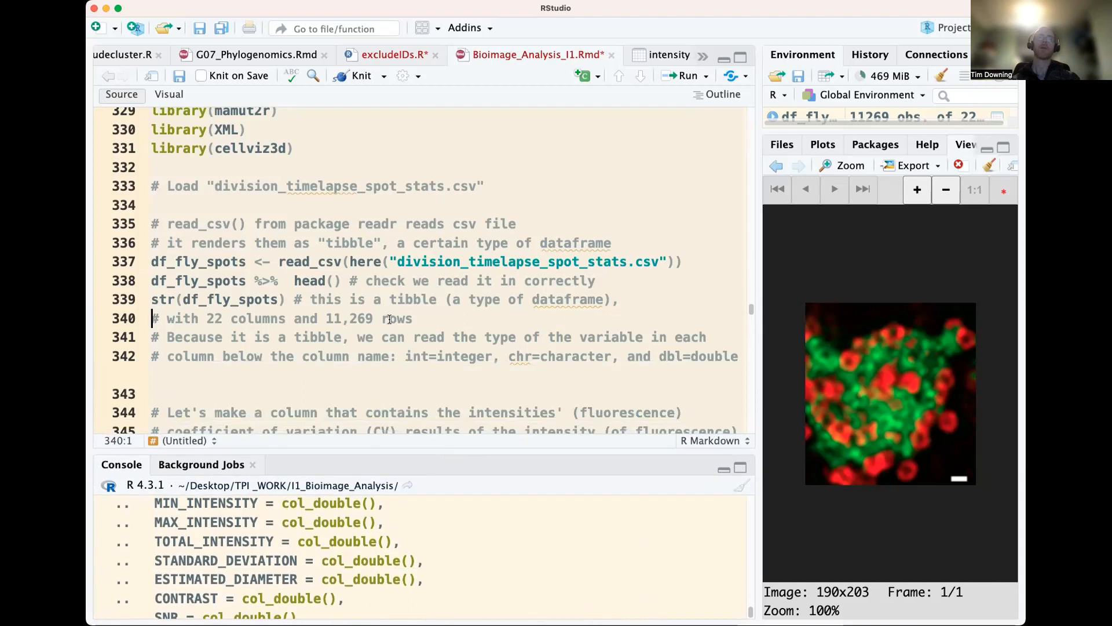
Read the script comment explaining the tibble's variable type abbreviations int, chr and dbl
{"action": "scroll", "coordinate": [389, 319], "scroll_direction": "down", "scroll_amount": 2}
{"action": "left_click", "coordinate": [359, 352]}
{"action": "double_click", "coordinate": [466, 329]}
{"action": "double_click", "coordinate": [572, 329]}
{"action": "left_click", "coordinate": [684, 329]}
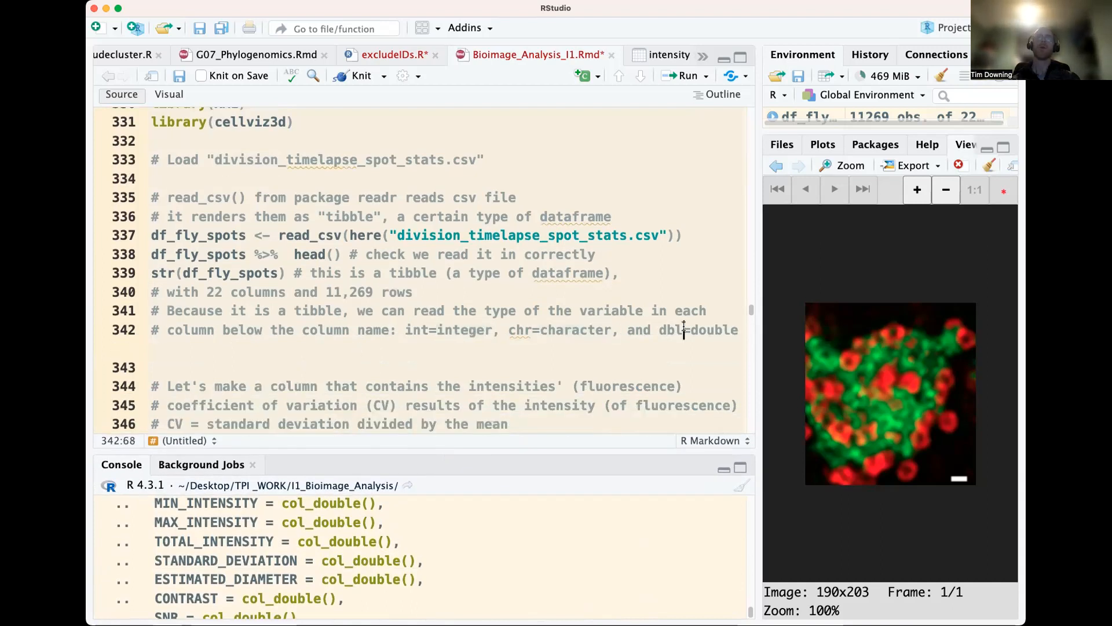
{"action": "left_click_drag", "start_coordinate": [739, 329], "coordinate": [691, 329]}
Run the df_fly_spots pipeline that computes CV as STANDARD_DEVIATION/MEAN_INTENSITY with mutate(), selects the three columns and previews them
{"action": "scroll", "coordinate": [376, 381], "scroll_direction": "down", "scroll_amount": 3}
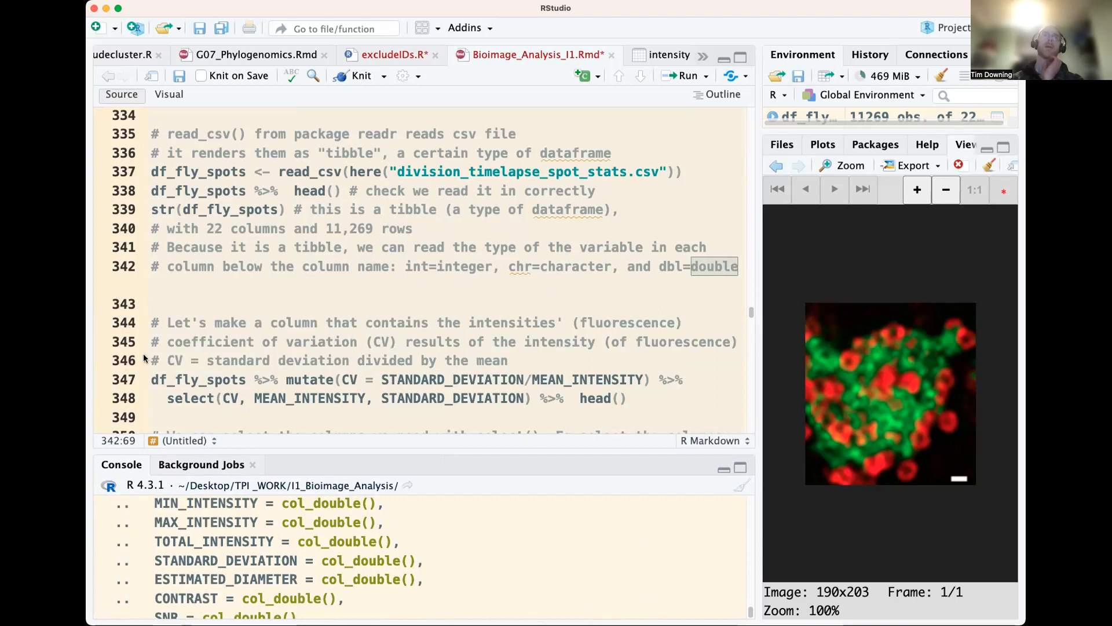
{"action": "left_click_drag", "start_coordinate": [175, 337], "coordinate": [382, 342]}
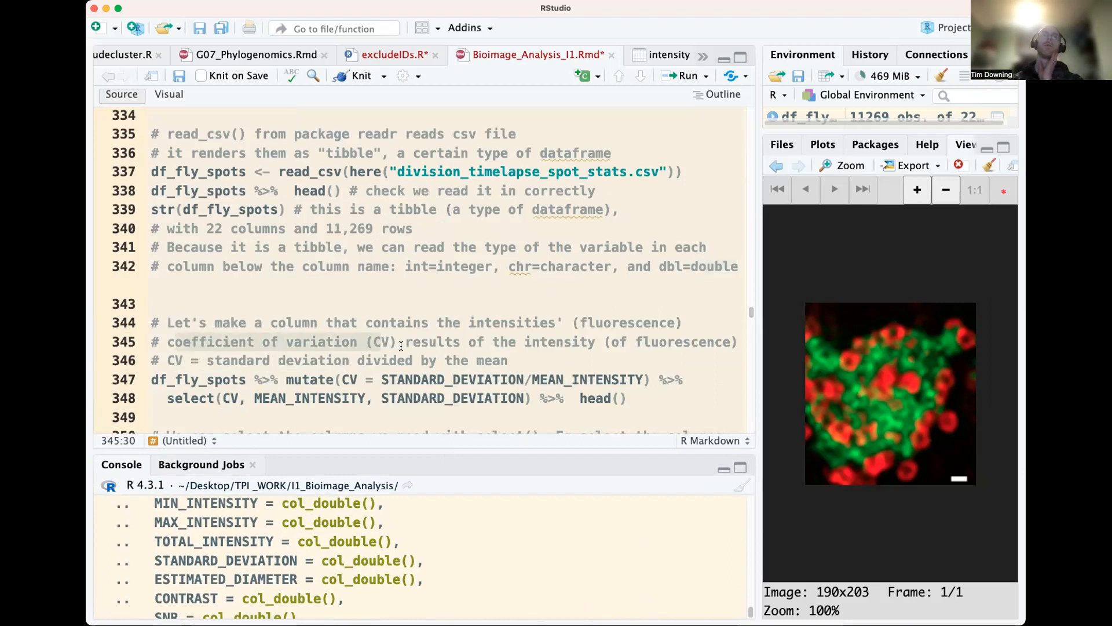
{"action": "scroll", "coordinate": [397, 334], "scroll_direction": "down", "scroll_amount": 2}
{"action": "double_click", "coordinate": [322, 341]}
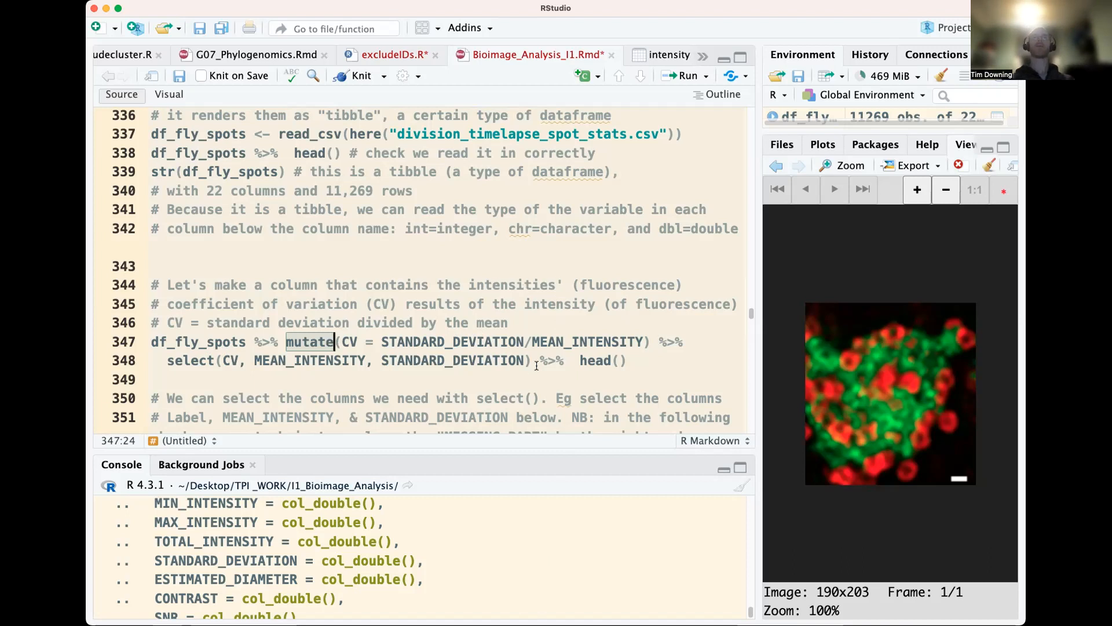
{"action": "left_click", "coordinate": [549, 341]}
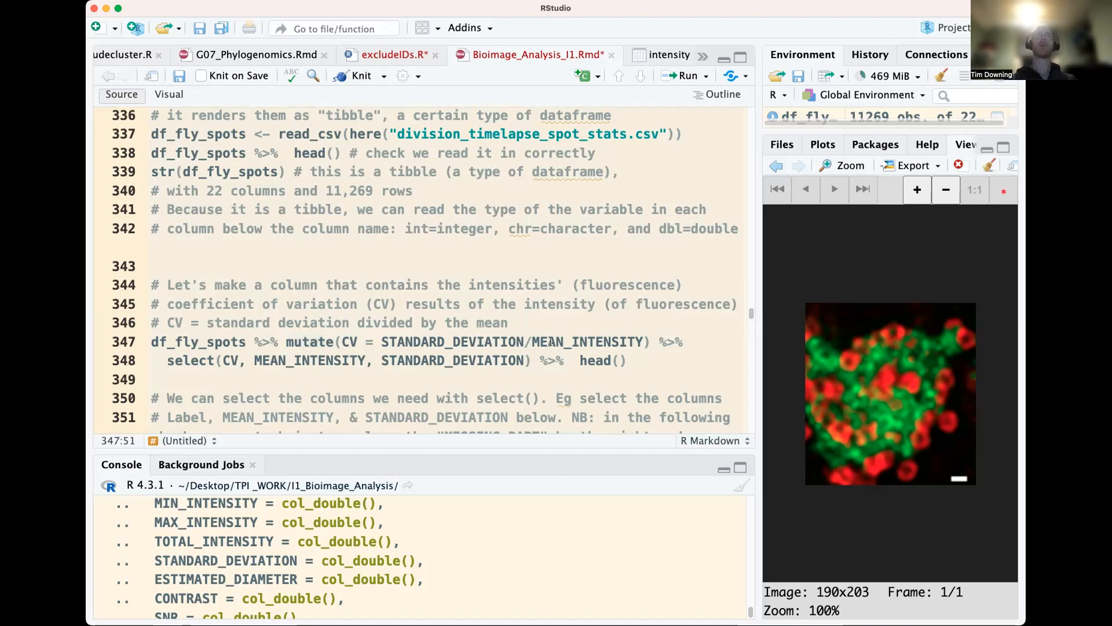
{"action": "key", "text": "super+Return"}
{"action": "key", "text": "super+Return"}
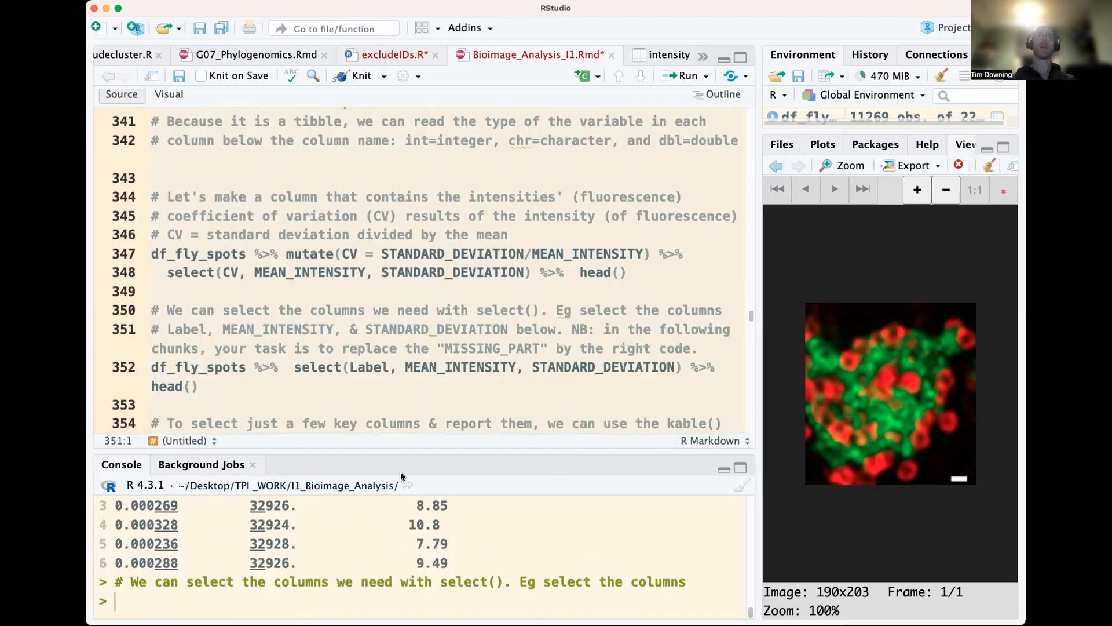
{"action": "scroll", "coordinate": [306, 541], "scroll_direction": "up", "scroll_amount": 5}
{"action": "scroll", "coordinate": [305, 541], "scroll_direction": "down", "scroll_amount": 2}
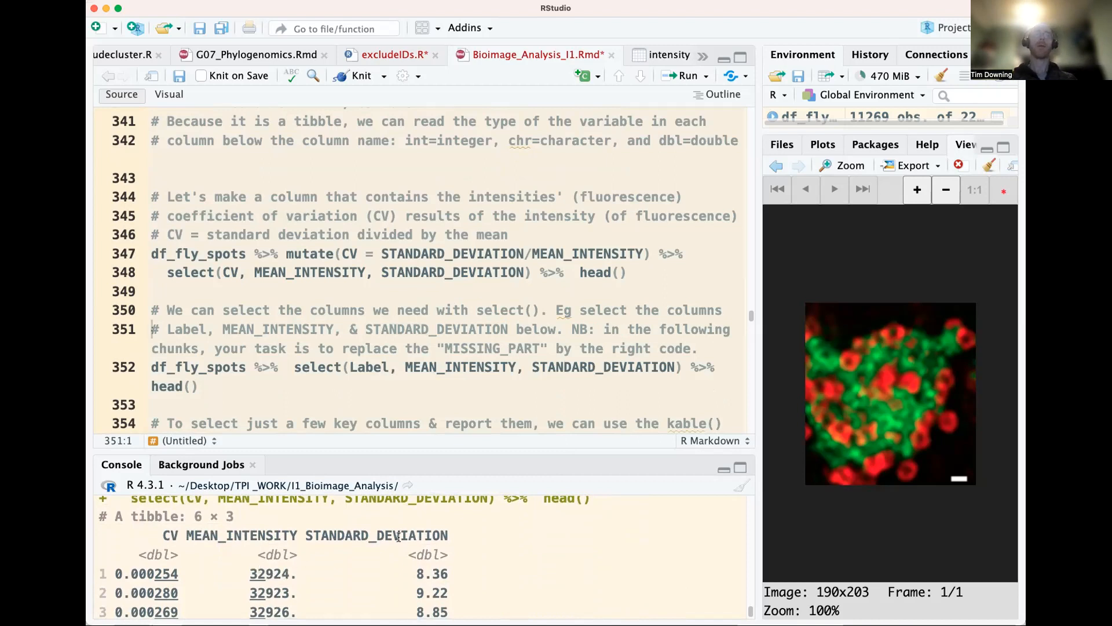
Plot a histogram of the mean intensities by running hist(df_fly_spots$MEAN_INTENSITY) in the console
{"action": "double_click", "coordinate": [232, 253]}
{"action": "key", "text": "super+c"}
{"action": "scroll", "coordinate": [370, 546], "scroll_direction": "down", "scroll_amount": 3}
{"action": "type", "text": "ist("}
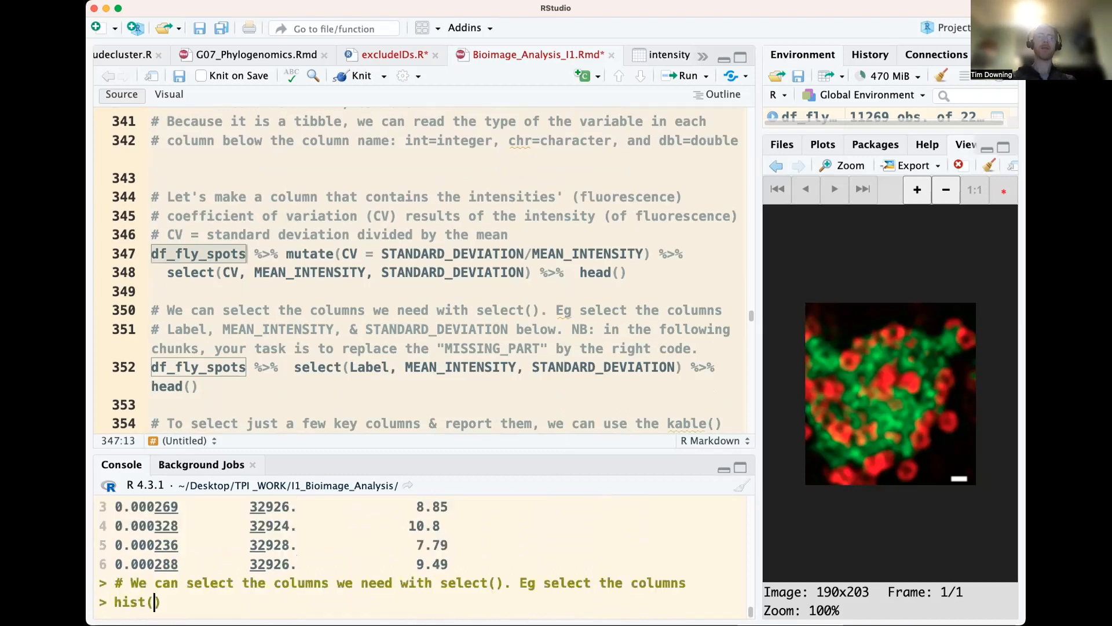
{"action": "key", "text": "super+v"}
{"action": "type", "text": "$M"}
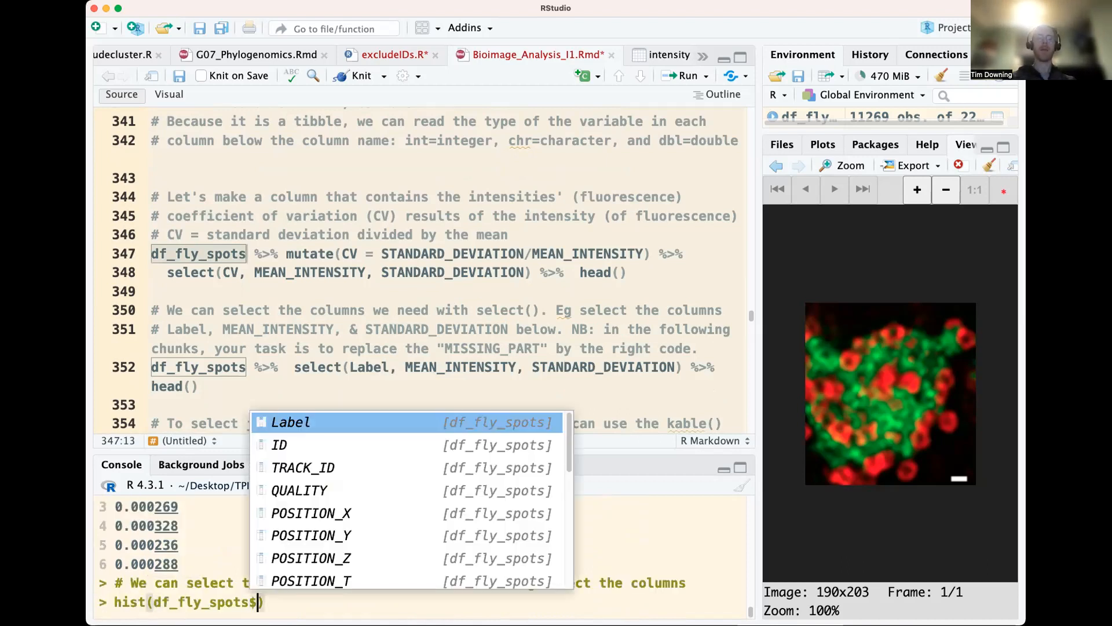
{"action": "type", "text": "e"}
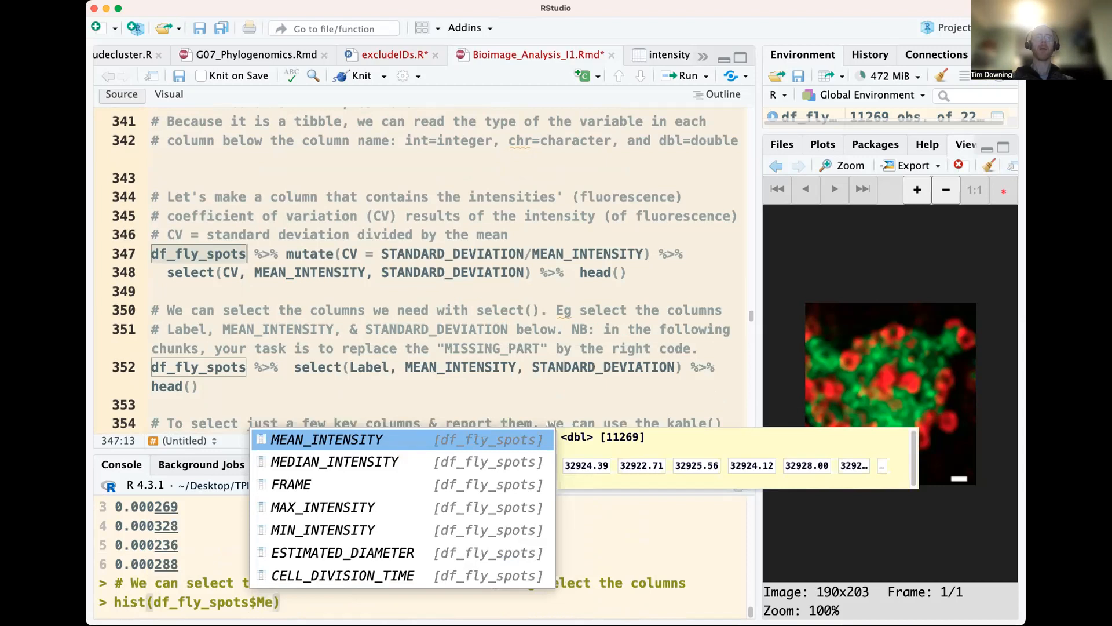
{"action": "key", "text": "Return"}
{"action": "key", "text": "Return"}
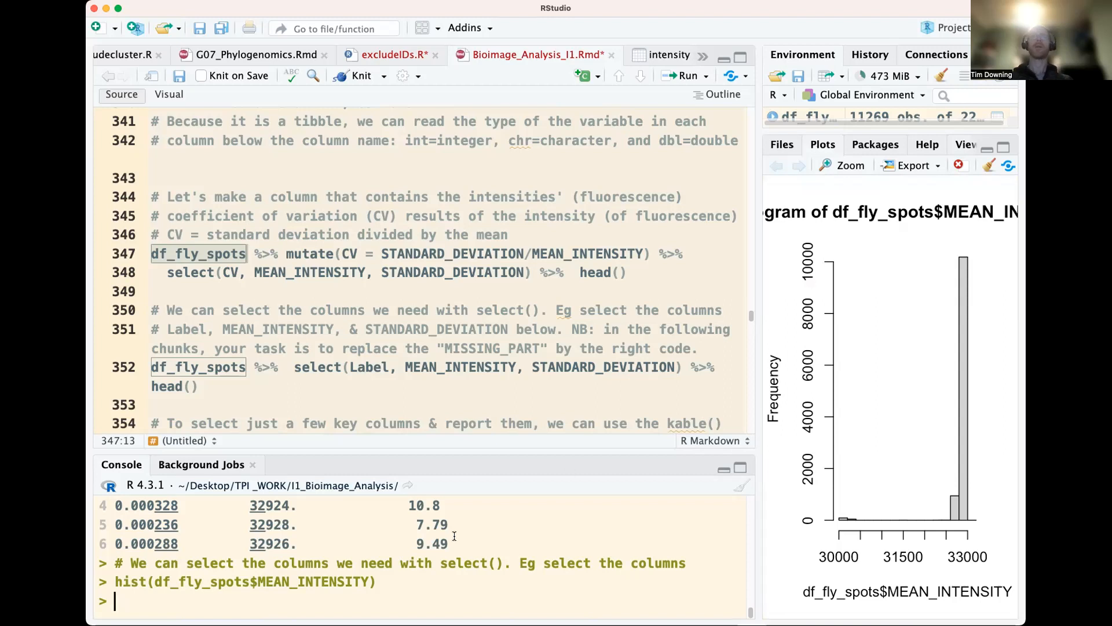
Plot a histogram of the spots' standard deviations by running hist(df_fly_spots$STANDARD_DEVIATION) in the console
{"action": "key", "text": "Up"}
{"action": "key", "text": "BackSpace"}
{"action": "key", "text": "BackSpace"}
{"action": "key", "text": "BackSpace"}
{"action": "key", "text": "BackSpace"}
{"action": "key", "text": "BackSpace"}
{"action": "key", "text": "BackSpace"}
{"action": "key", "text": "BackSpace"}
{"action": "key", "text": "BackSpace"}
{"action": "key", "text": "BackSpace"}
{"action": "key", "text": "BackSpace"}
{"action": "key", "text": "BackSpace"}
{"action": "key", "text": "BackSpace"}
{"action": "key", "text": "BackSpace"}
{"action": "key", "text": "BackSpace"}
{"action": "key", "text": "BackSpace"}
{"action": "type", "text": "STANDARD_DEVIATION"}
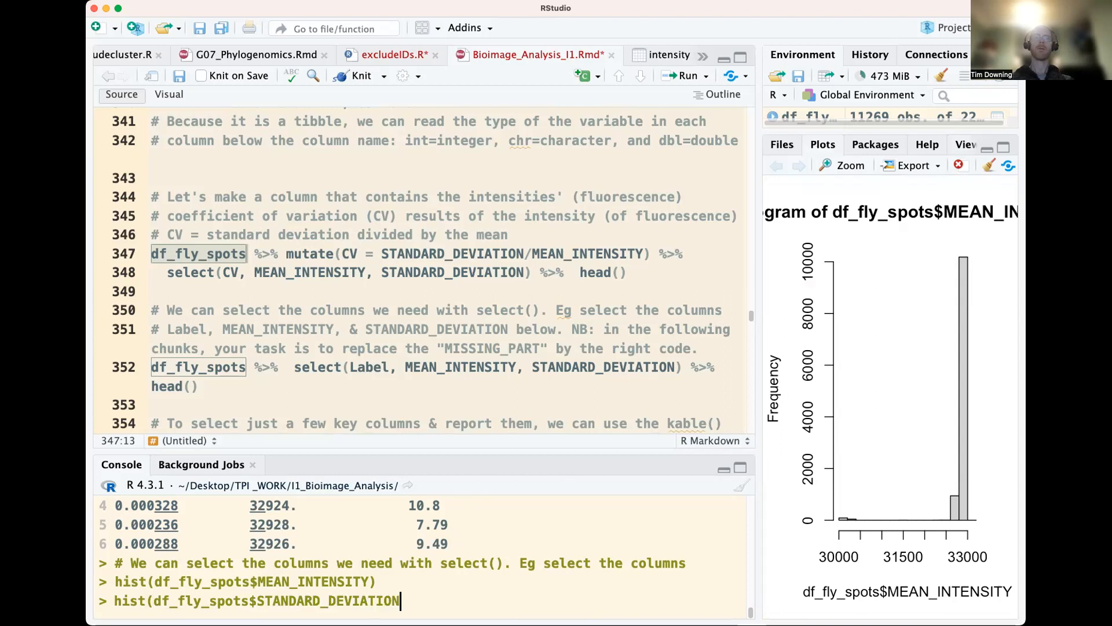
{"action": "type", "text": ")"}
{"action": "key", "text": "Return"}
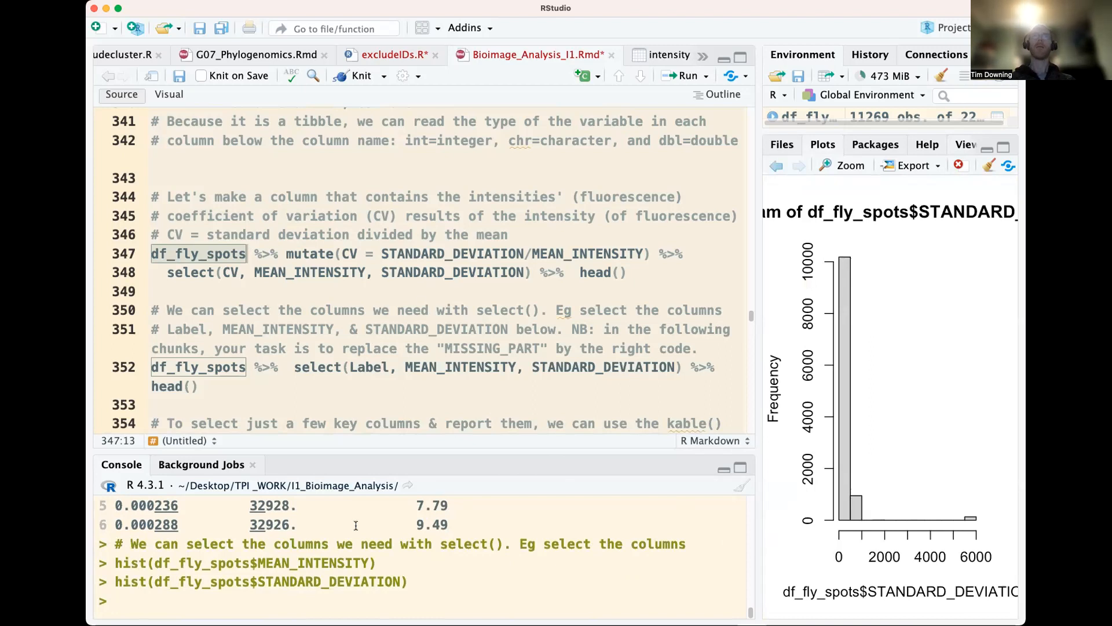
Plot a histogram of the spots' contrast values by calling hist() on df_fly_spots$CONTRAST in the console
{"action": "key", "text": "Up"}
{"action": "key", "text": "BackSpace"}
{"action": "key", "text": "BackSpace"}
{"action": "key", "text": "BackSpace"}
{"action": "key", "text": "BackSpace"}
{"action": "key", "text": "BackSpace"}
{"action": "key", "text": "BackSpace"}
{"action": "key", "text": "BackSpace"}
{"action": "key", "text": "BackSpace"}
{"action": "key", "text": "BackSpace"}
{"action": "key", "text": "BackSpace"}
{"action": "key", "text": "BackSpace"}
{"action": "key", "text": "BackSpace"}
{"action": "key", "text": "BackSpace"}
{"action": "key", "text": "BackSpace"}
{"action": "key", "text": "BackSpace"}
{"action": "key", "text": "BackSpace"}
{"action": "key", "text": "BackSpace"}
{"action": "key", "text": "BackSpace"}
{"action": "key", "text": "BackSpace"}
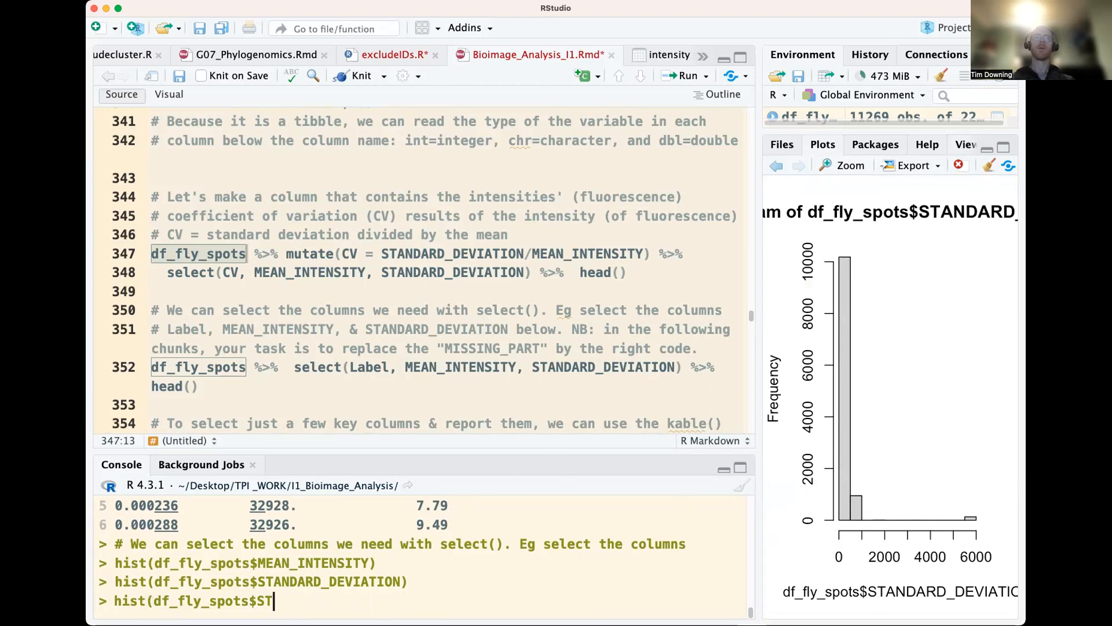
{"action": "type", "text": "C"}
{"action": "key", "text": "BackSpace"}
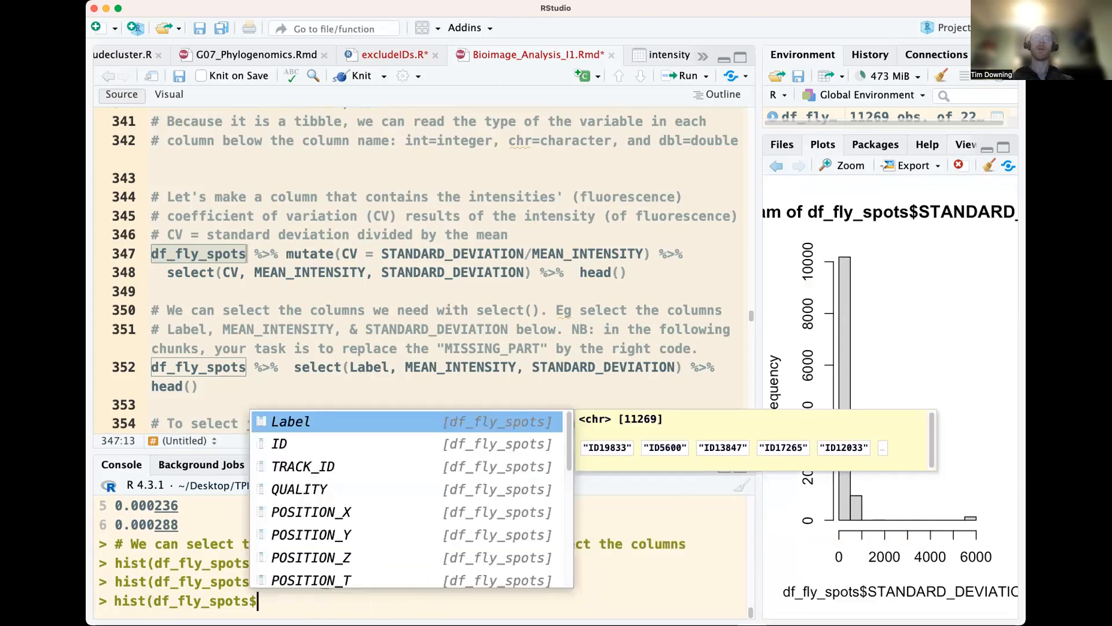
{"action": "type", "text": "CONTRAST"}
{"action": "key", "text": "Return"}
{"action": "key", "text": "Return"}
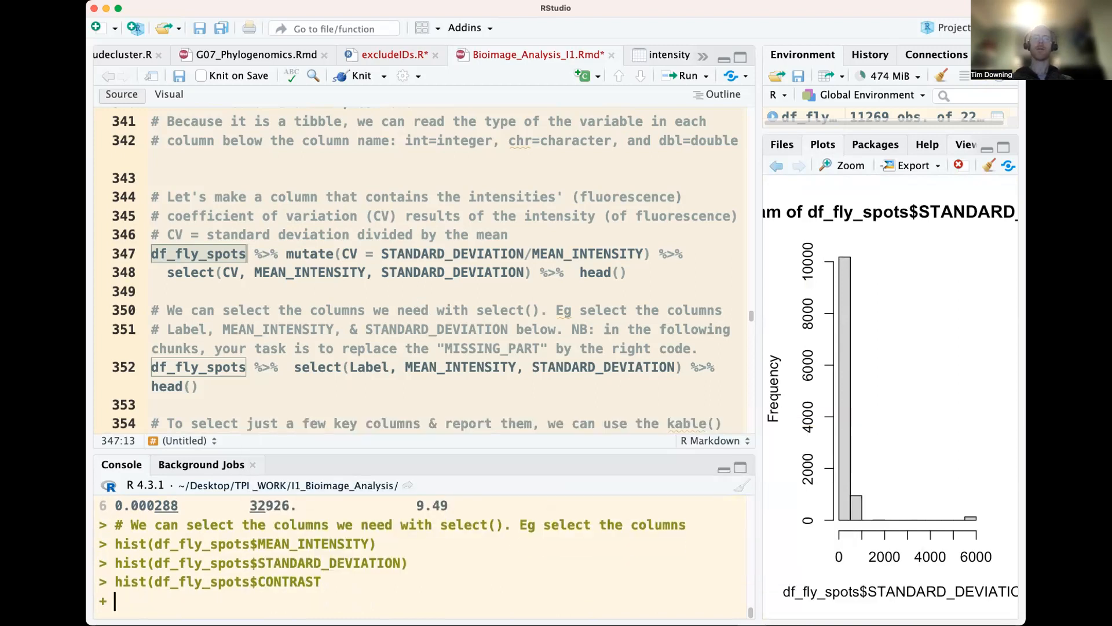
{"action": "type", "text": ")"}
{"action": "key", "text": "Return"}
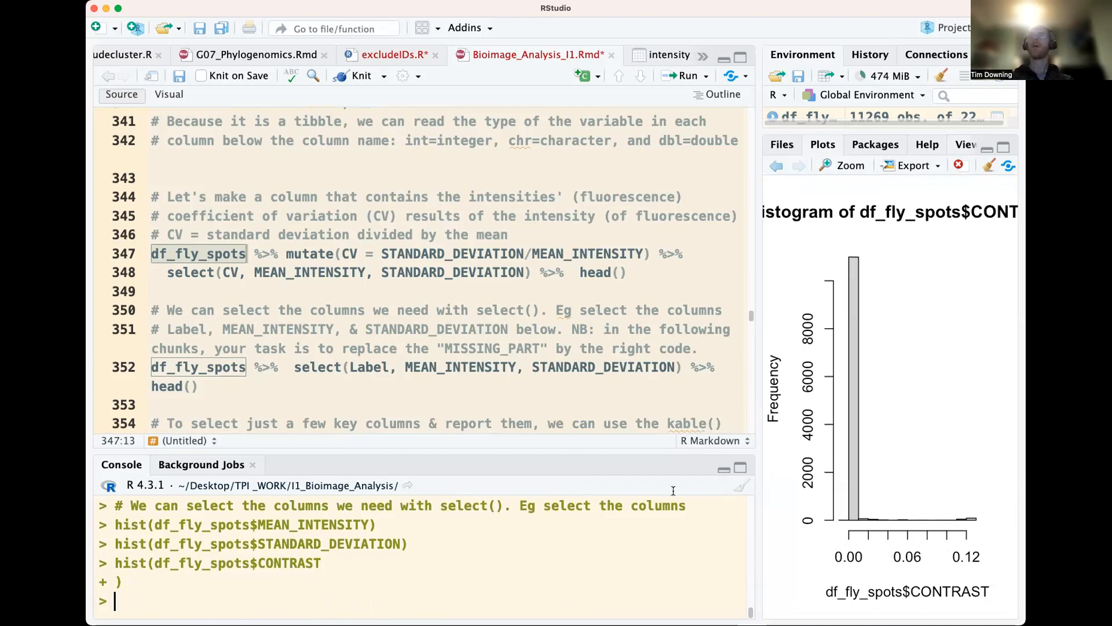
Run the script line that selects Label, MEAN_INTENSITY and STANDARD_DEVIATION from df_fly_spots with select() and previews them with head()
{"action": "left_click", "coordinate": [479, 299]}
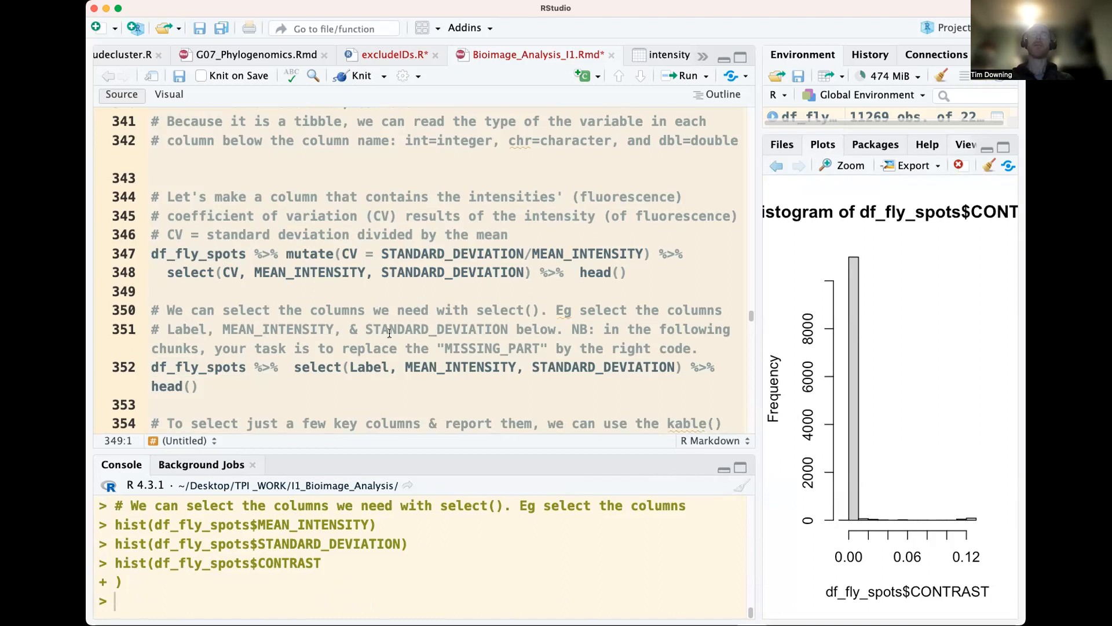
{"action": "double_click", "coordinate": [492, 310]}
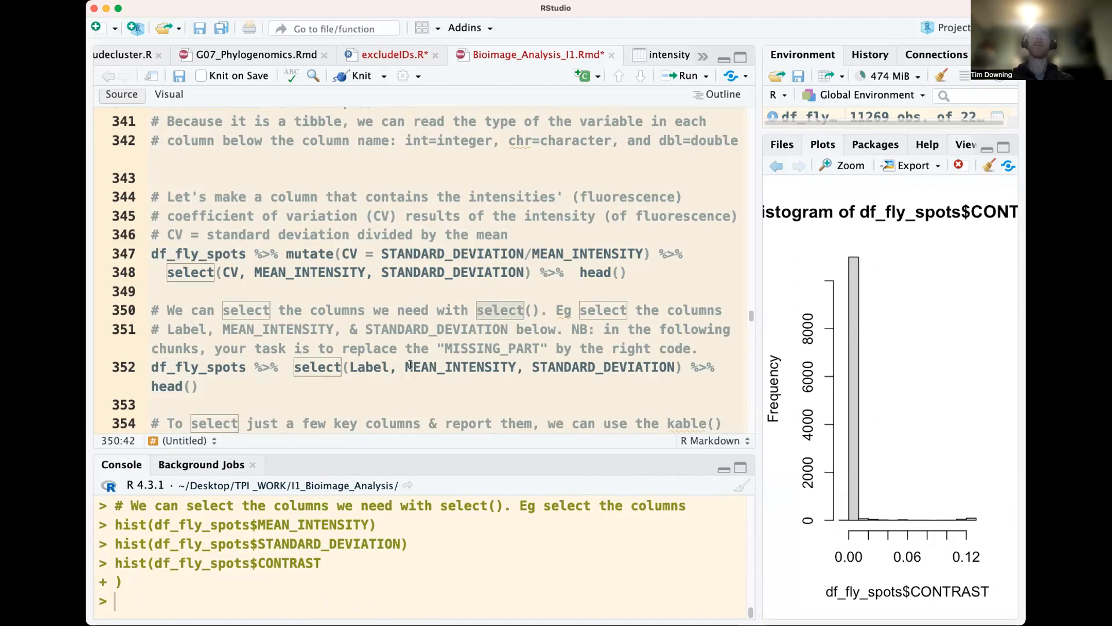
{"action": "double_click", "coordinate": [380, 367]}
{"action": "left_click_drag", "start_coordinate": [406, 367], "coordinate": [518, 366]}
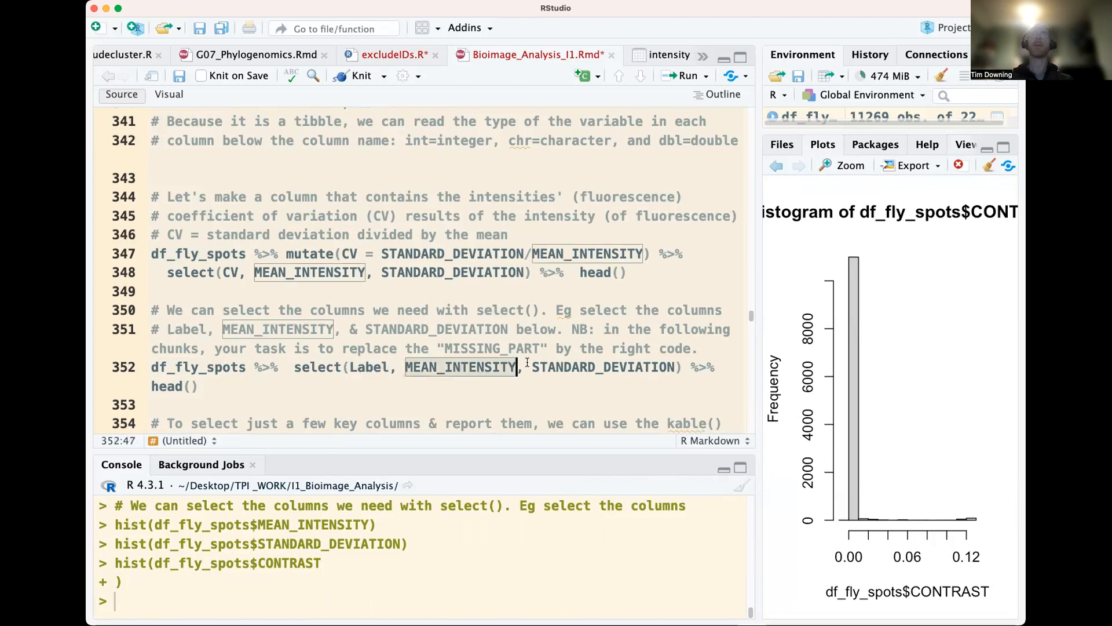
{"action": "double_click", "coordinate": [572, 367]}
{"action": "left_click", "coordinate": [439, 366]}
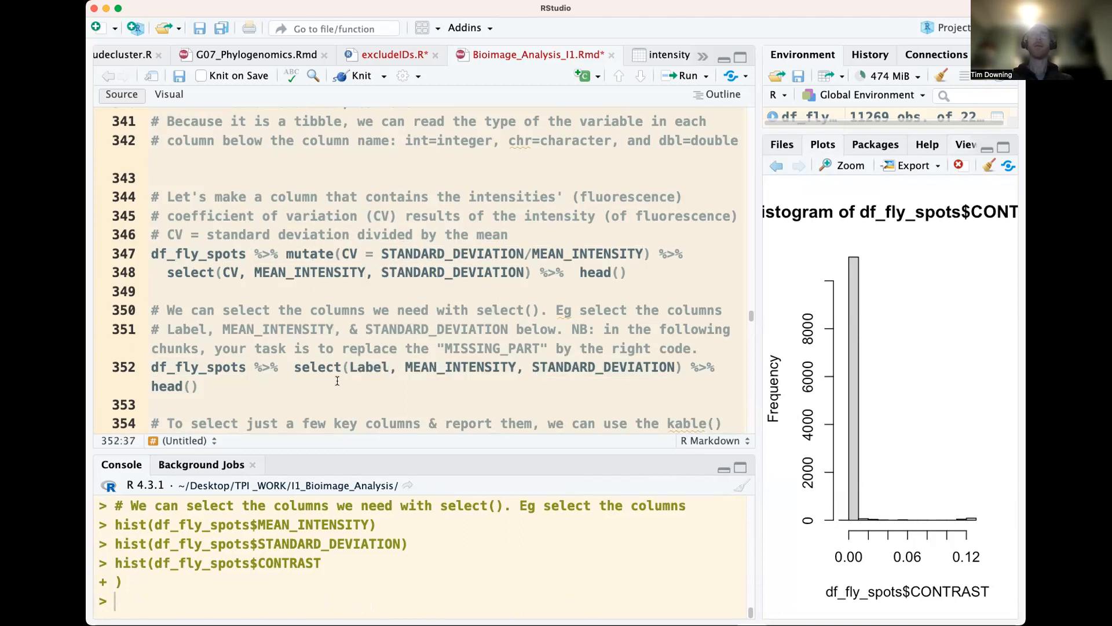
{"action": "left_click", "coordinate": [147, 367]}
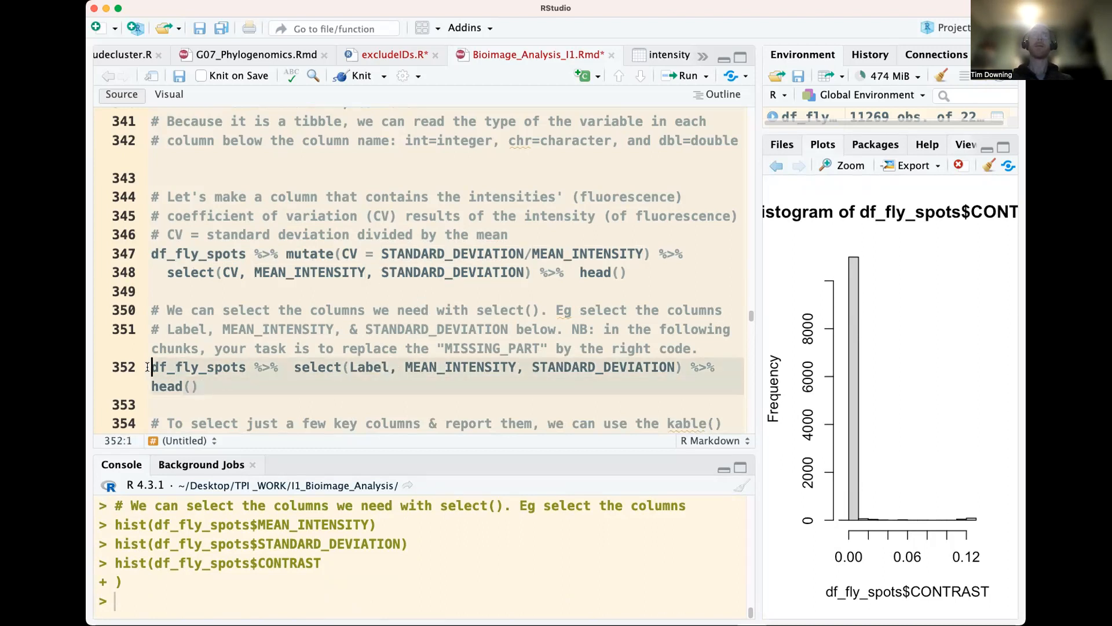
{"action": "key", "text": "super+Return"}
{"action": "scroll", "coordinate": [309, 539], "scroll_direction": "up", "scroll_amount": 3}
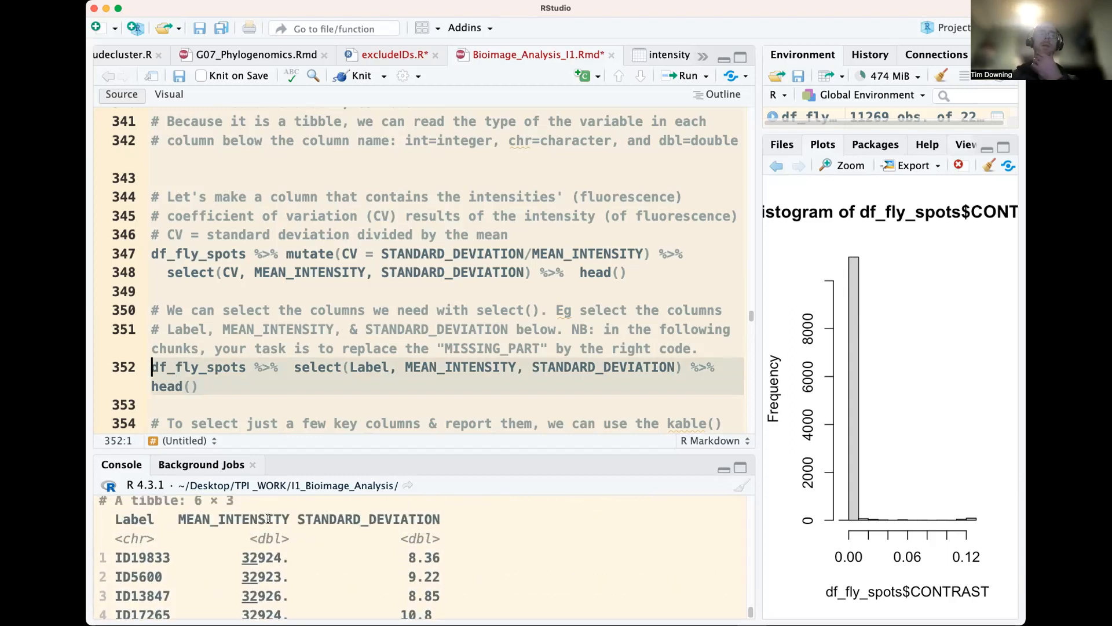
Run the pipeline that reports the first rows of the three selected columns with knitr::kable(), and enlarge the console to show the table
{"action": "scroll", "coordinate": [378, 539], "scroll_direction": "down", "scroll_amount": 1}
{"action": "scroll", "coordinate": [385, 298], "scroll_direction": "down", "scroll_amount": 1}
{"action": "scroll", "coordinate": [385, 297], "scroll_direction": "down", "scroll_amount": 5}
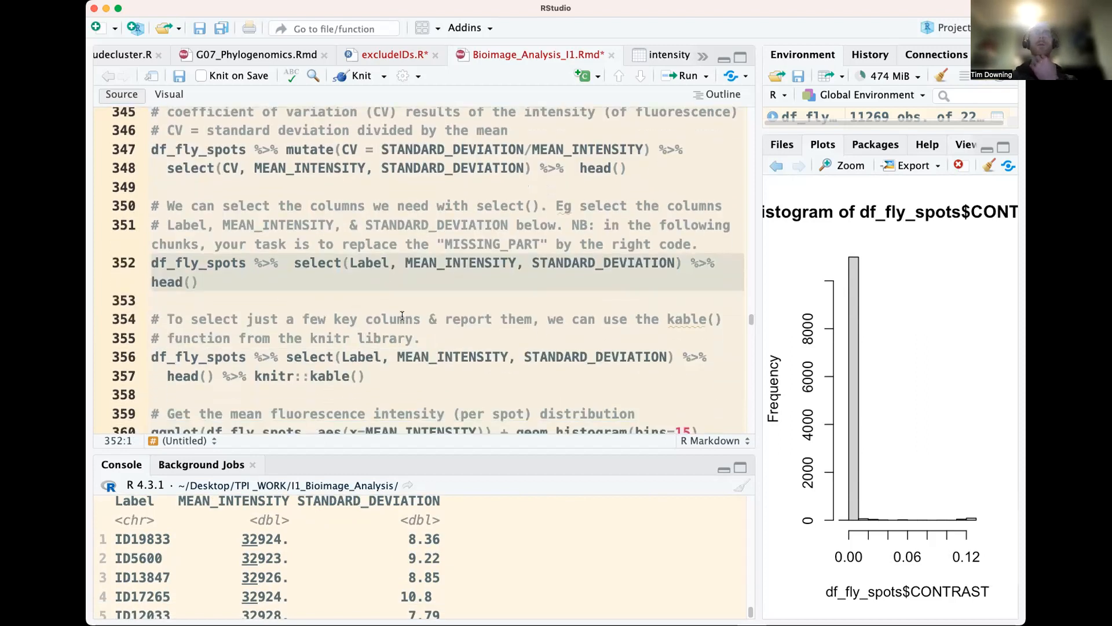
{"action": "left_click", "coordinate": [701, 318]}
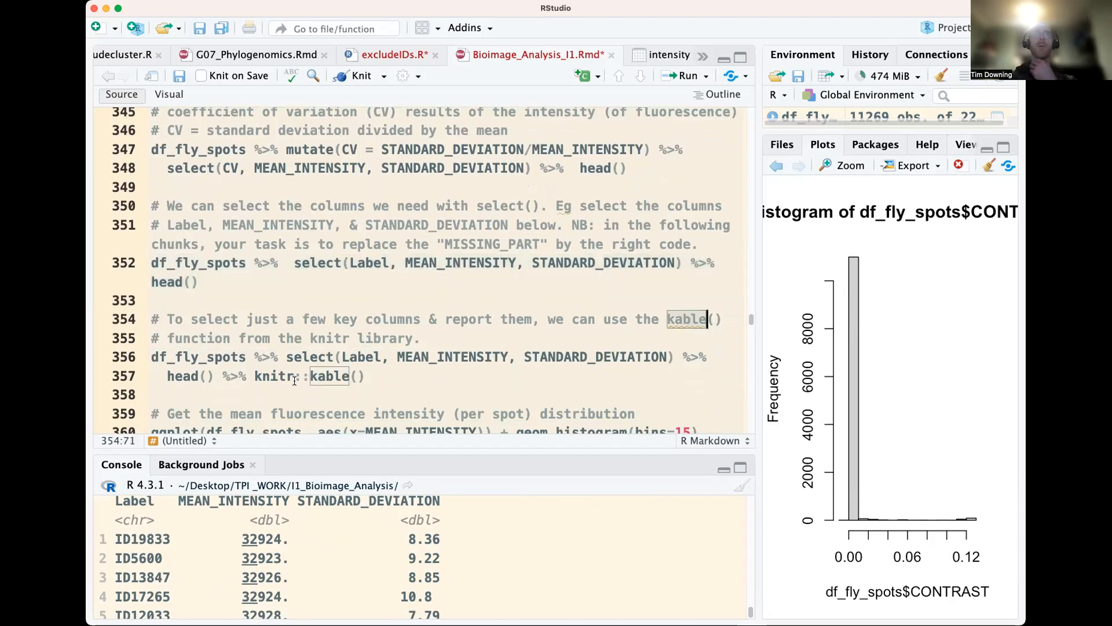
{"action": "left_click_drag", "start_coordinate": [340, 352], "coordinate": [675, 358]}
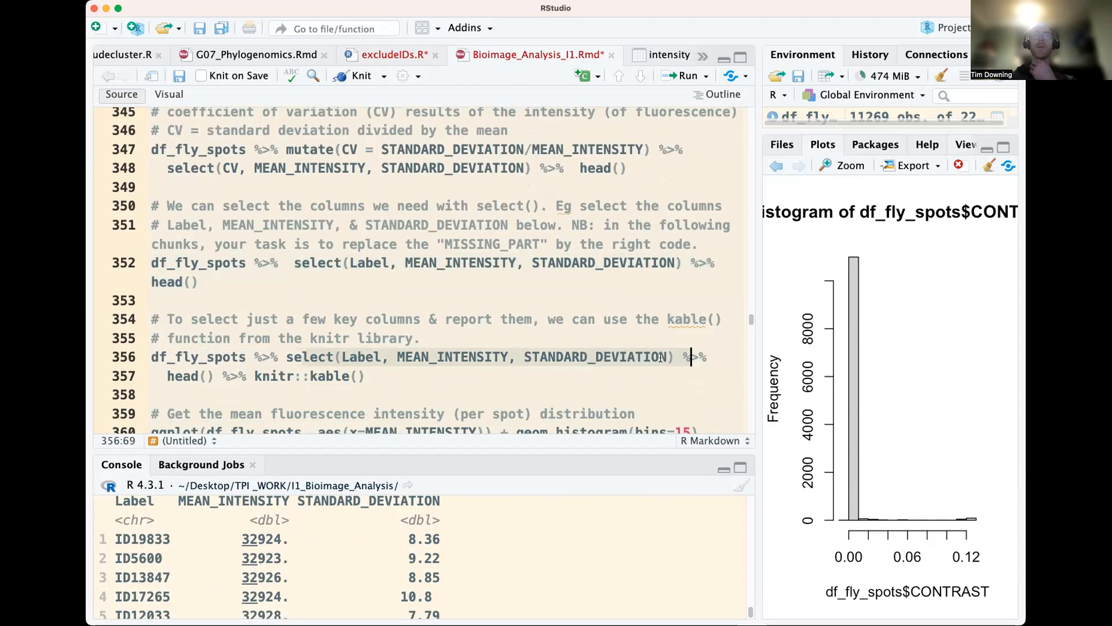
{"action": "left_click", "coordinate": [311, 376]}
{"action": "left_click", "coordinate": [207, 376]}
{"action": "left_click", "coordinate": [319, 356]}
{"action": "key", "text": "ctrl+Return"}
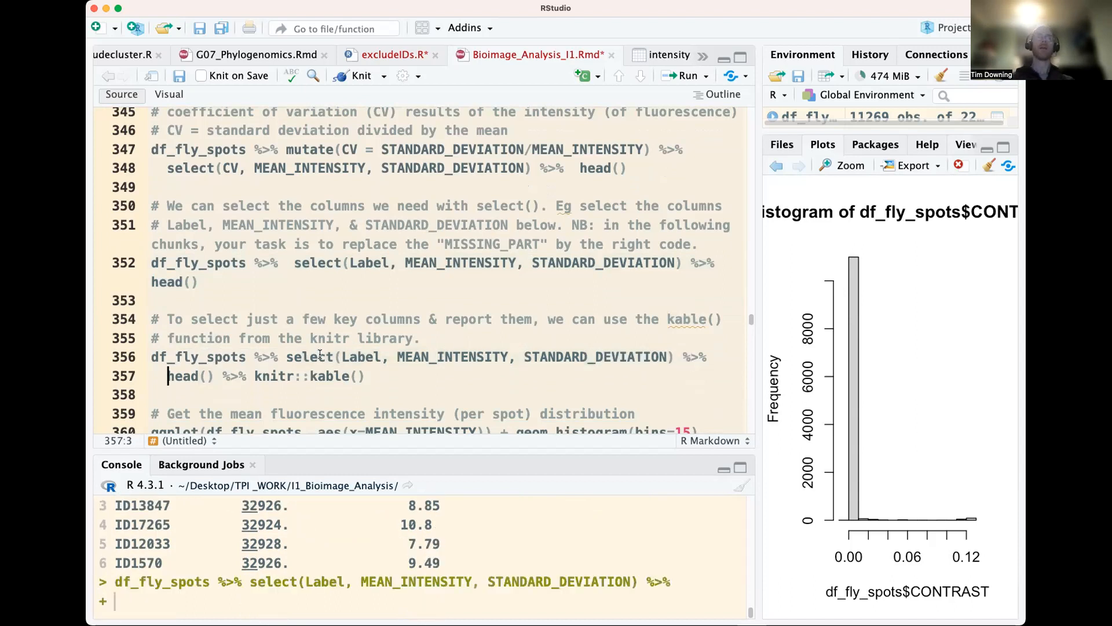
{"action": "left_click_drag", "start_coordinate": [385, 451], "coordinate": [393, 343]}
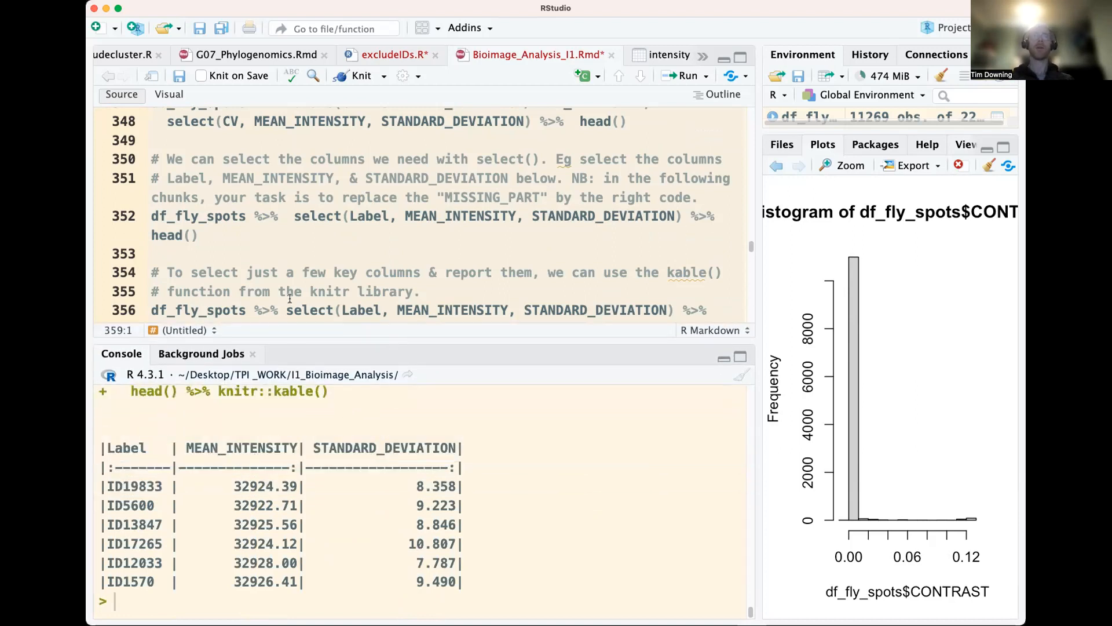
Rerun the kable pipeline in the console without head() to print the table for all spots, and look through the output
{"action": "scroll", "coordinate": [290, 298], "scroll_direction": "down", "scroll_amount": 3}
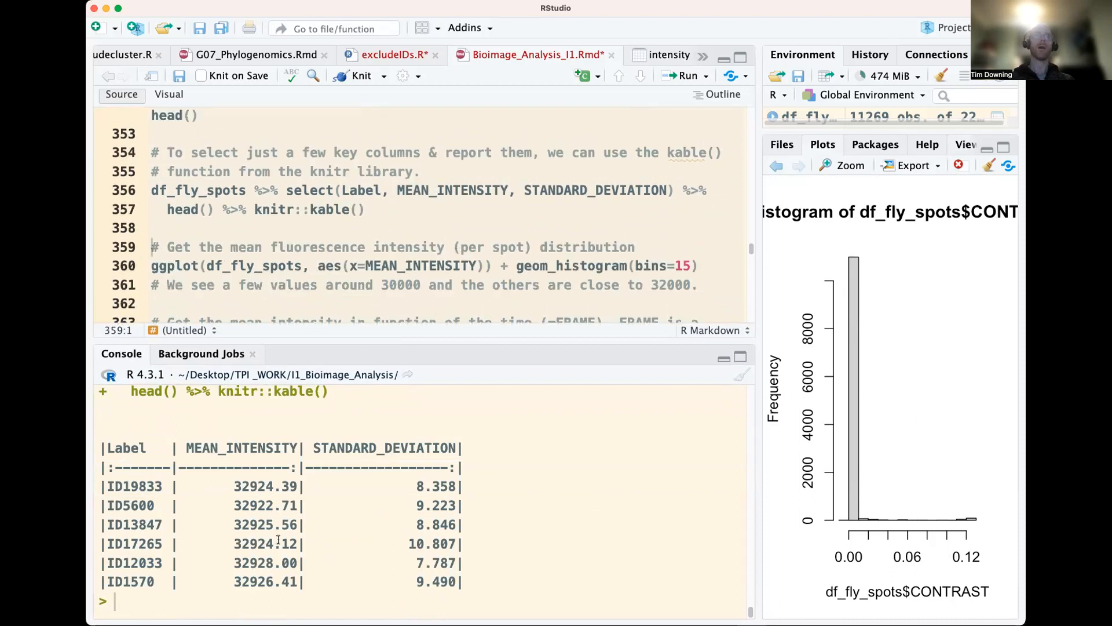
{"action": "key", "text": "Up"}
{"action": "key", "text": "Up"}
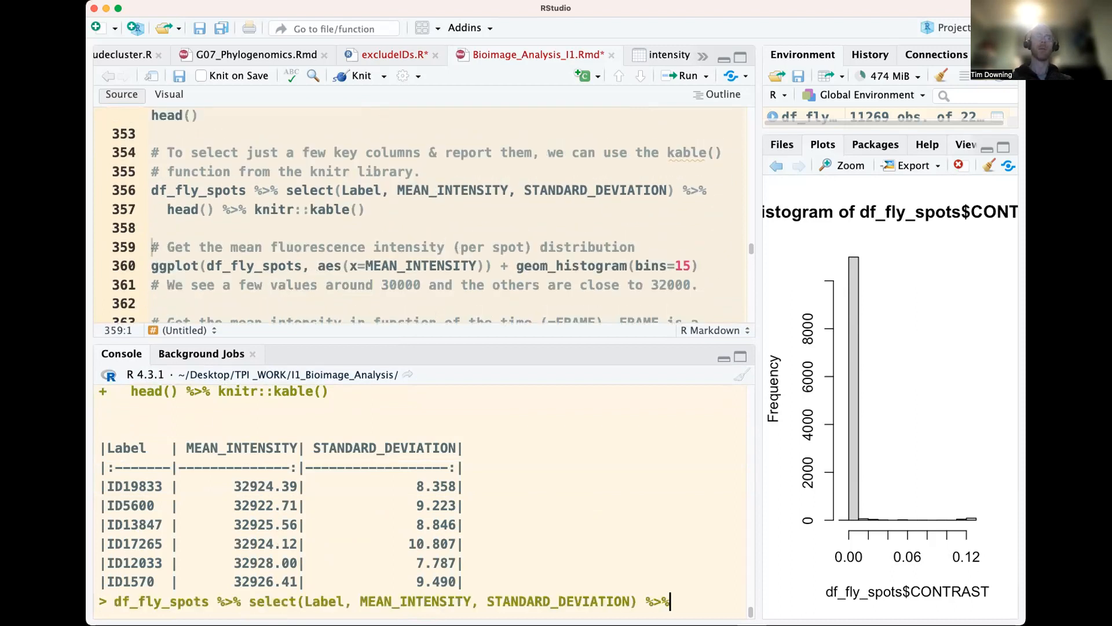
{"action": "key", "text": "Return"}
{"action": "key", "text": "Up"}
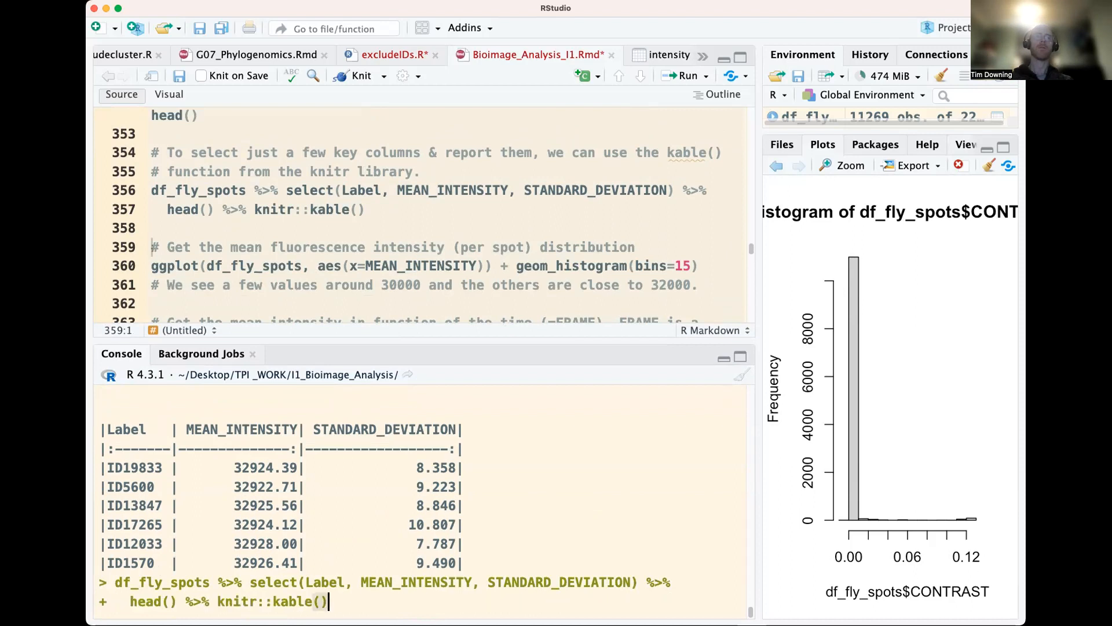
{"action": "left_click_drag", "start_coordinate": [217, 601], "coordinate": [129, 598]}
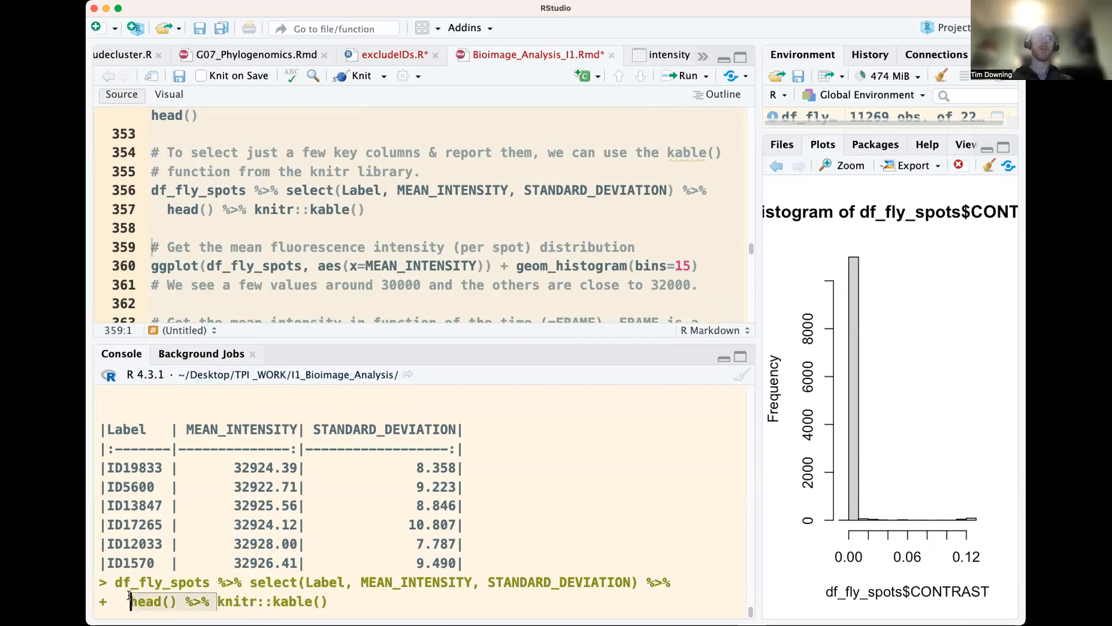
{"action": "key", "text": "Return"}
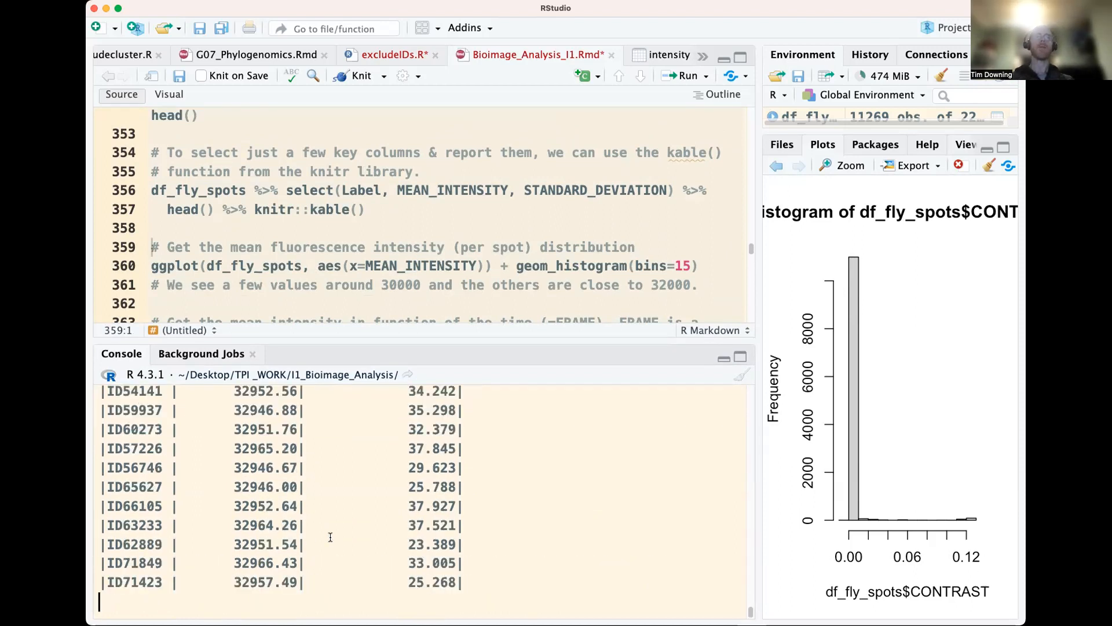
{"action": "scroll", "coordinate": [329, 520], "scroll_direction": "up", "scroll_amount": 5}
{"action": "scroll", "coordinate": [329, 520], "scroll_direction": "down", "scroll_amount": 10}
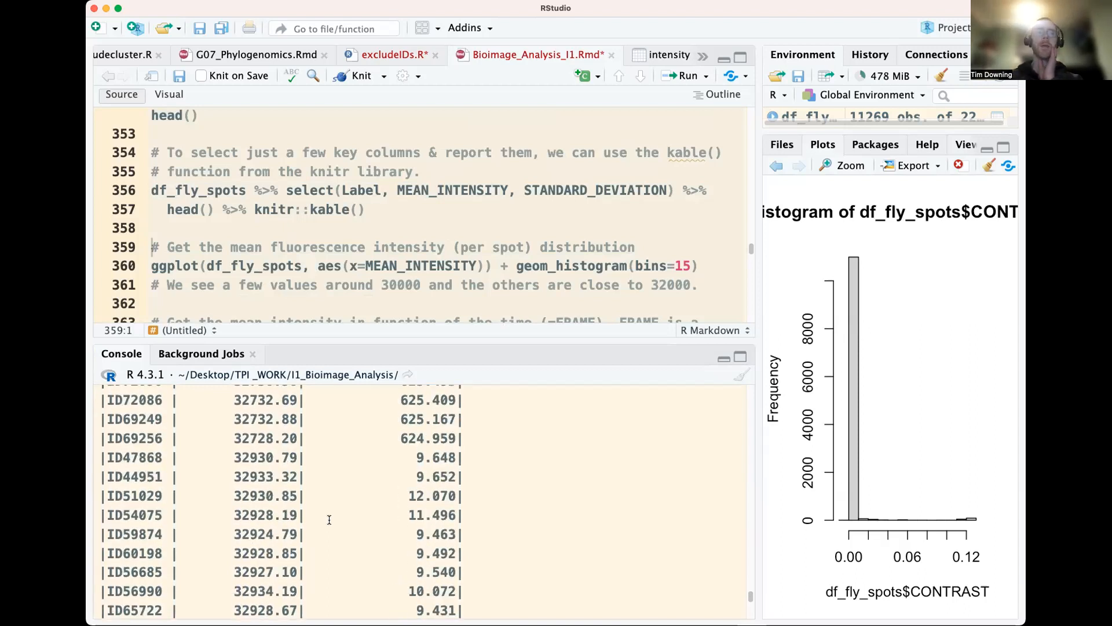
{"action": "scroll", "coordinate": [328, 520], "scroll_direction": "down", "scroll_amount": 5}
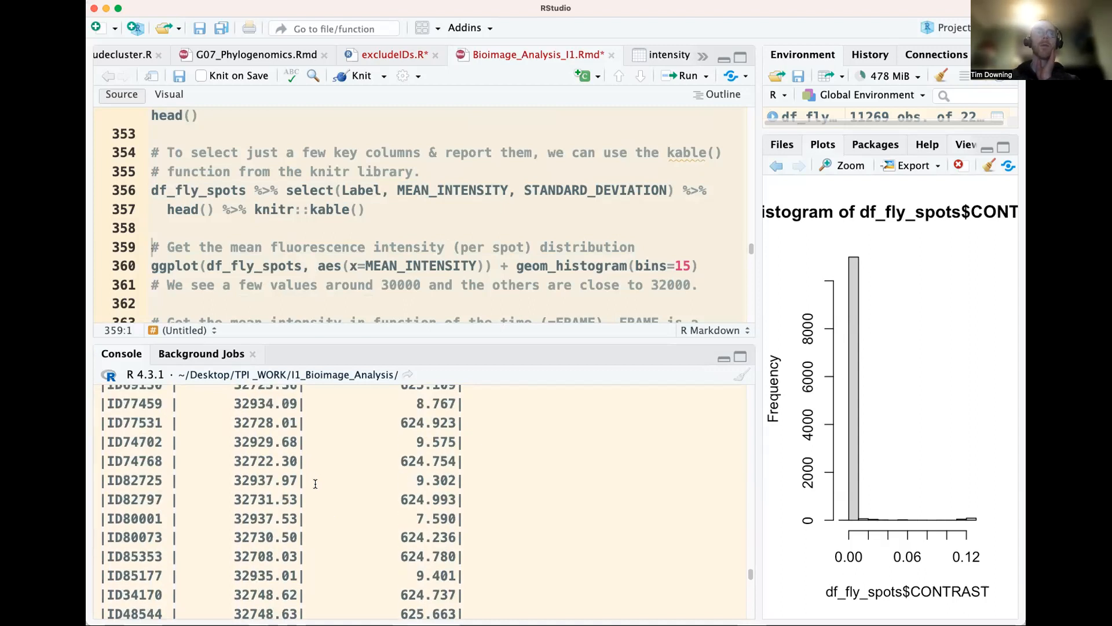
{"action": "scroll", "coordinate": [314, 483], "scroll_direction": "down", "scroll_amount": 10}
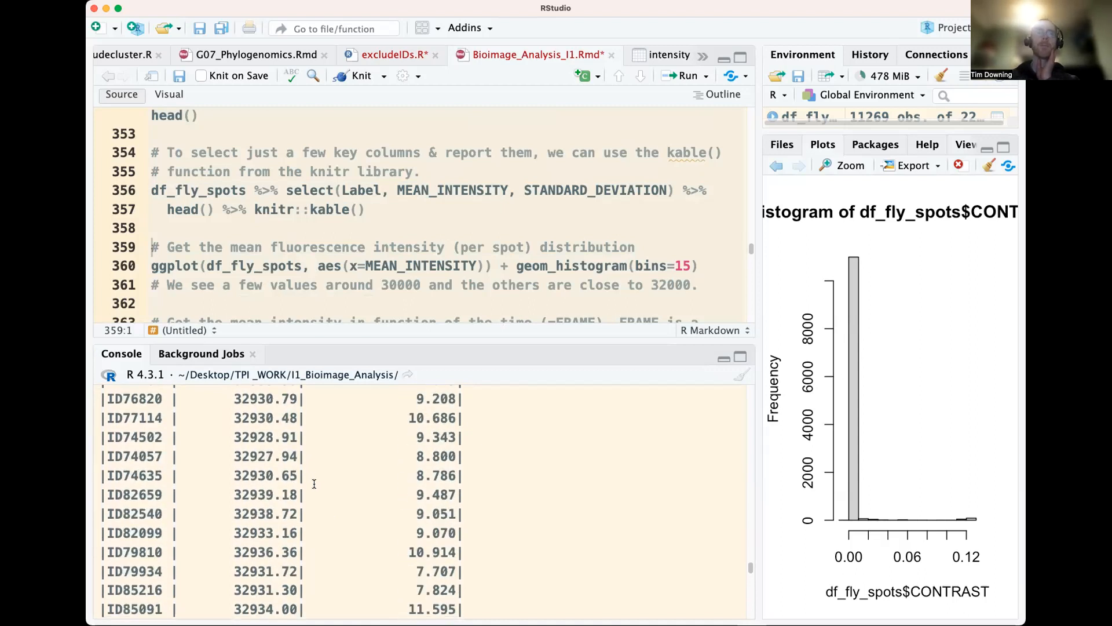
{"action": "scroll", "coordinate": [420, 498], "scroll_direction": "down", "scroll_amount": 5}
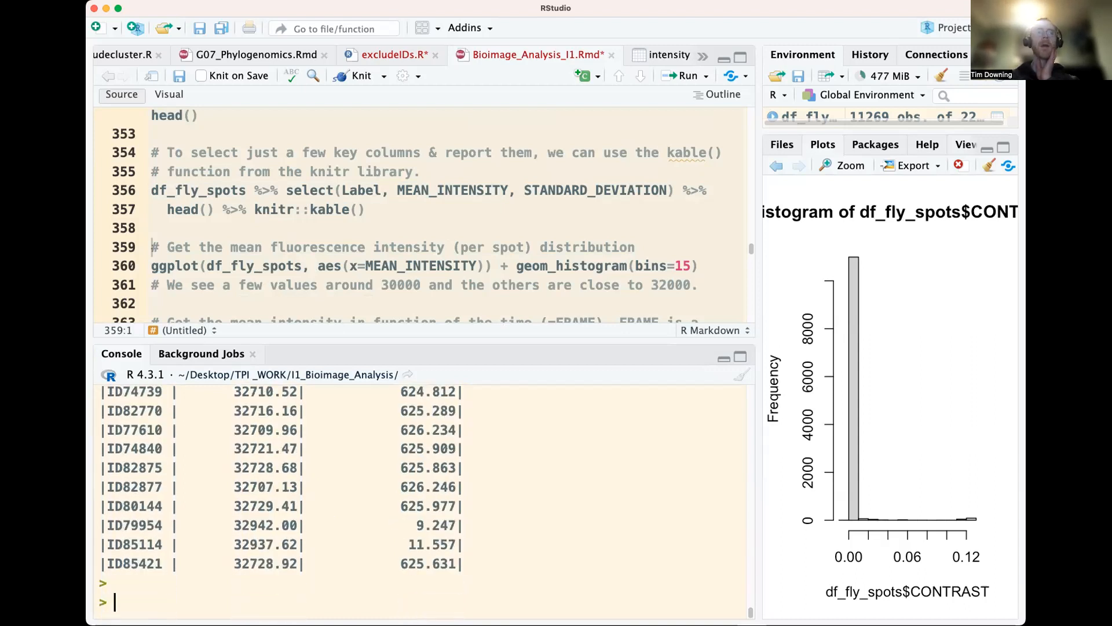
Run only the ggplot(df_fly_spots, aes(x=MEAN_INTENSITY)) part of the histogram line to draw the base plot without a geom layer
{"action": "left_click", "coordinate": [328, 267]}
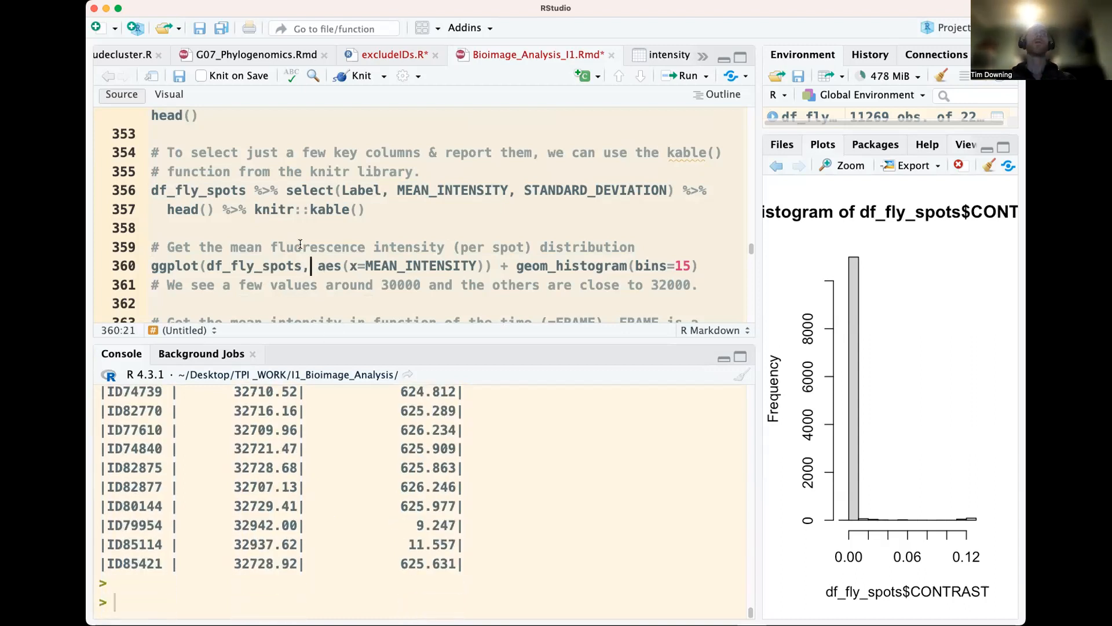
{"action": "double_click", "coordinate": [174, 266]}
{"action": "left_click", "coordinate": [267, 265]}
{"action": "left_click_drag", "start_coordinate": [491, 266], "coordinate": [140, 265]}
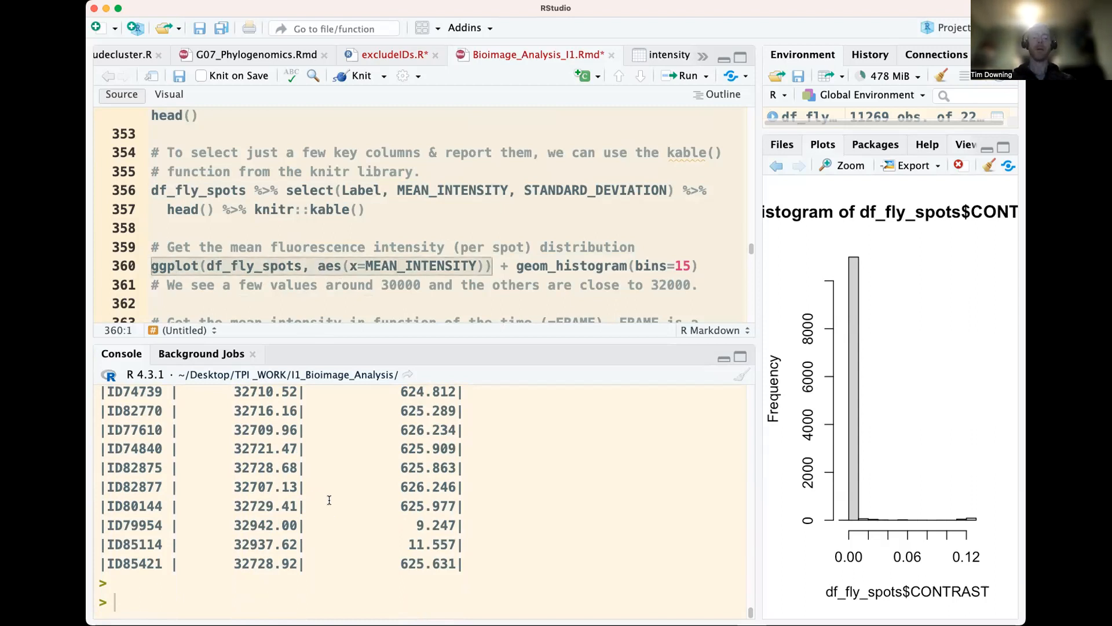
{"action": "key", "text": "super+Return"}
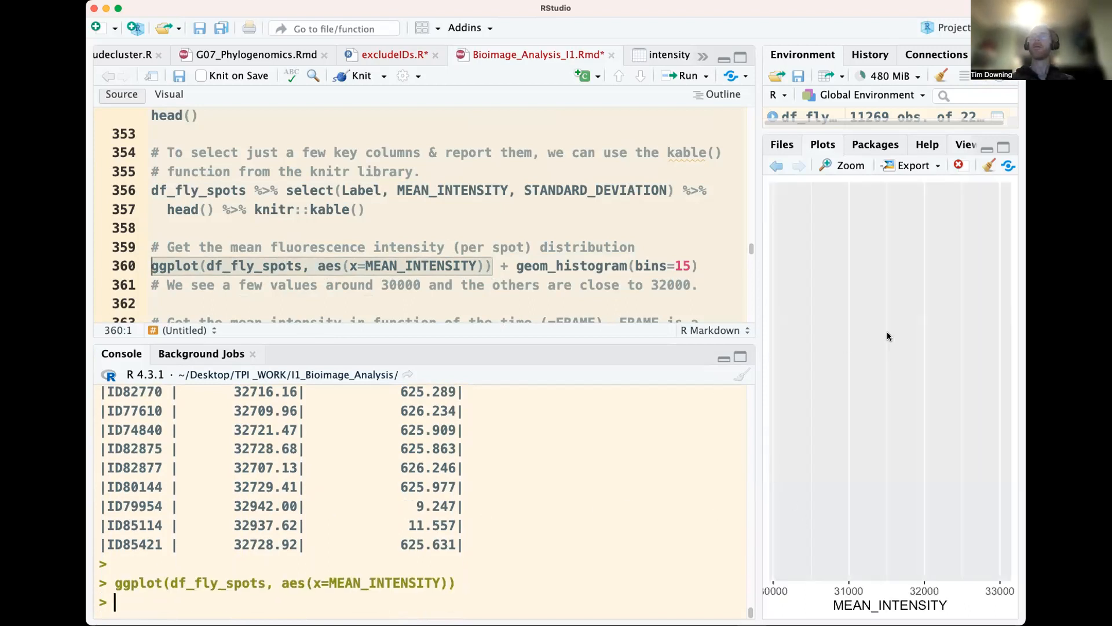
Run the complete ggplot line with geom_histogram(bins=15) to plot the mean intensity distribution
{"action": "left_click", "coordinate": [647, 238]}
{"action": "left_click", "coordinate": [669, 268]}
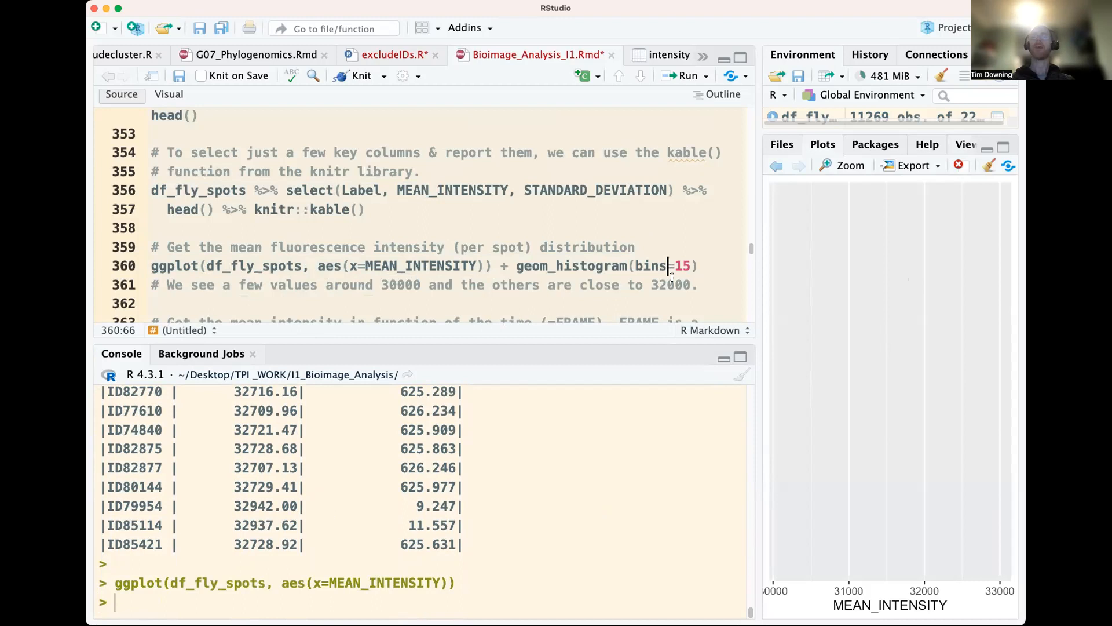
{"action": "key", "text": "super+Return"}
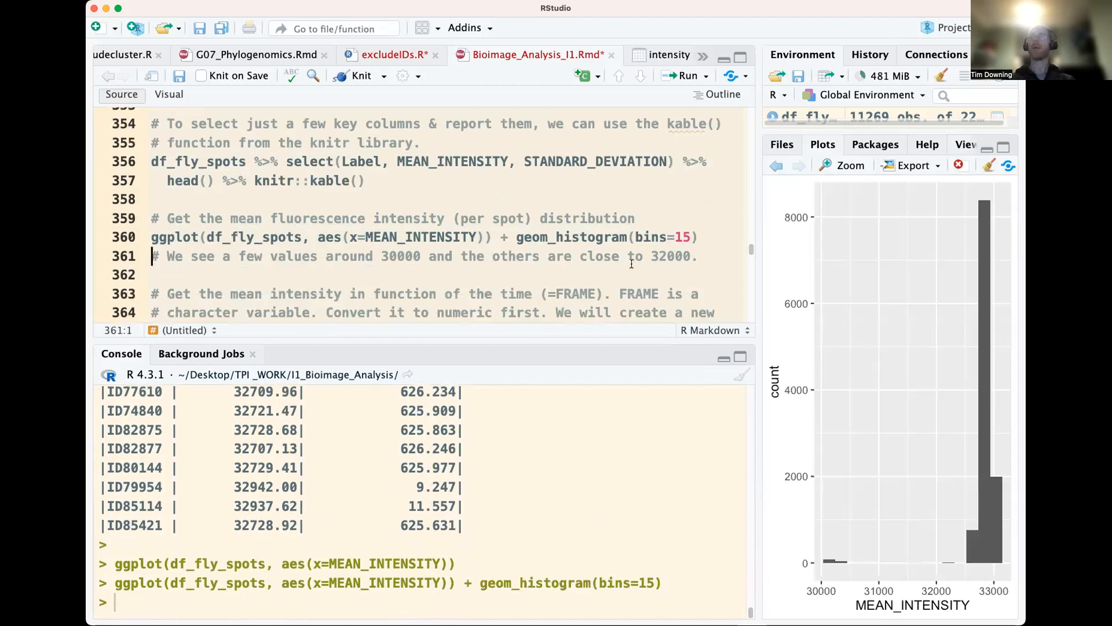
Replot the mean intensity histogram with bins set to 25 in geom_histogram(), and again with bins set to 35
{"action": "double_click", "coordinate": [683, 238]}
{"action": "type", "text": "25"}
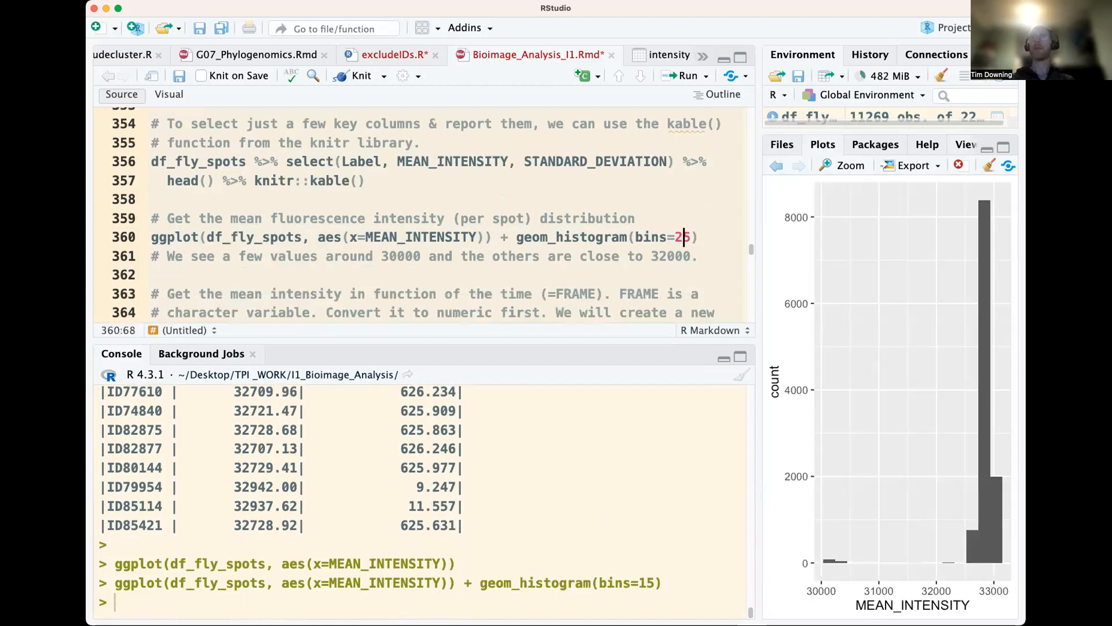
{"action": "key", "text": "super+Return"}
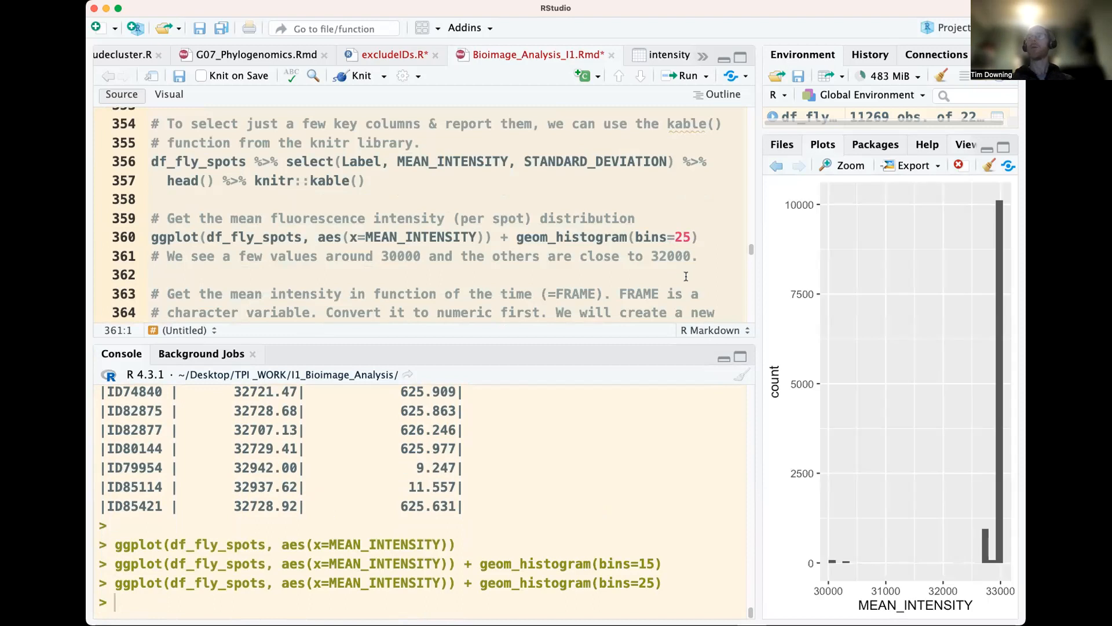
{"action": "left_click", "coordinate": [684, 243]}
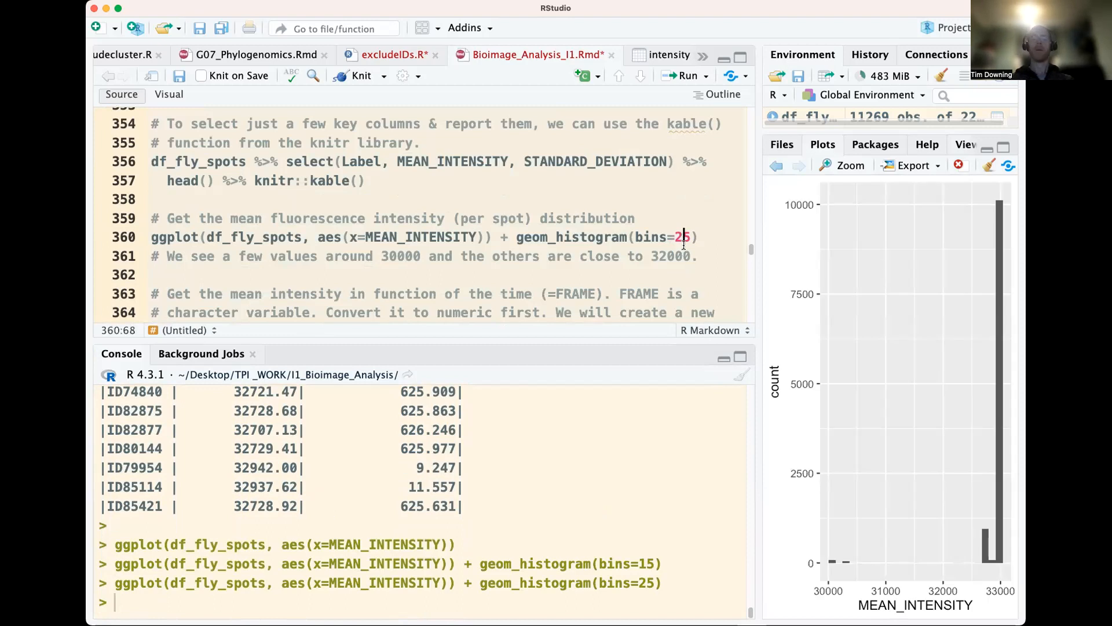
{"action": "key", "text": "super+Return"}
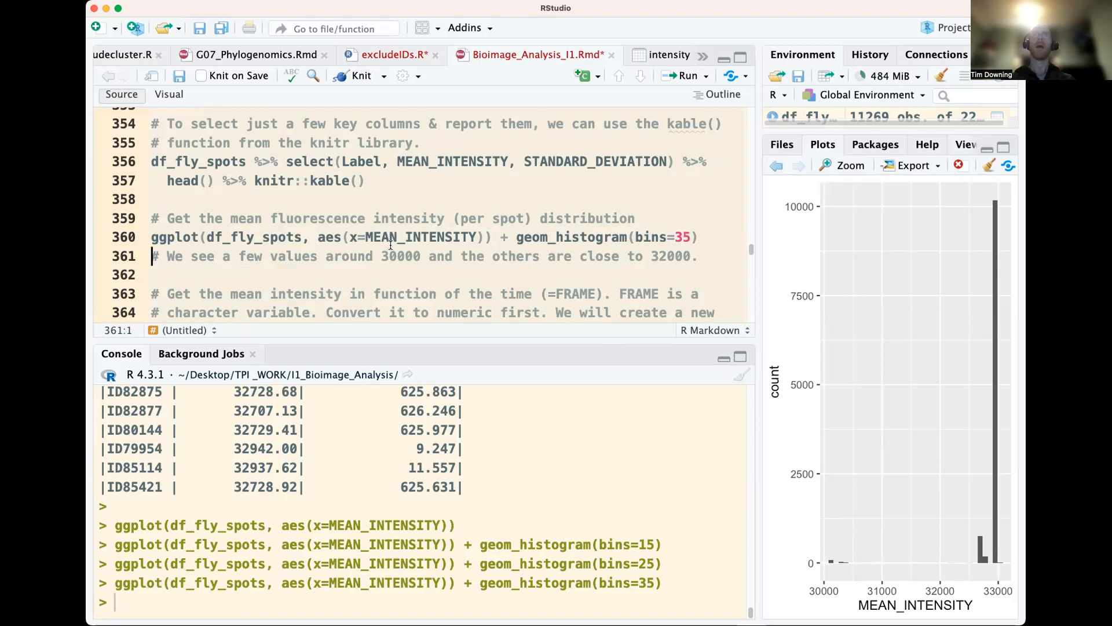
Examine the comments and code that convert FRAME to the numeric column FRAME_num and map it in ggplot
{"action": "scroll", "coordinate": [391, 245], "scroll_direction": "down", "scroll_amount": 3}
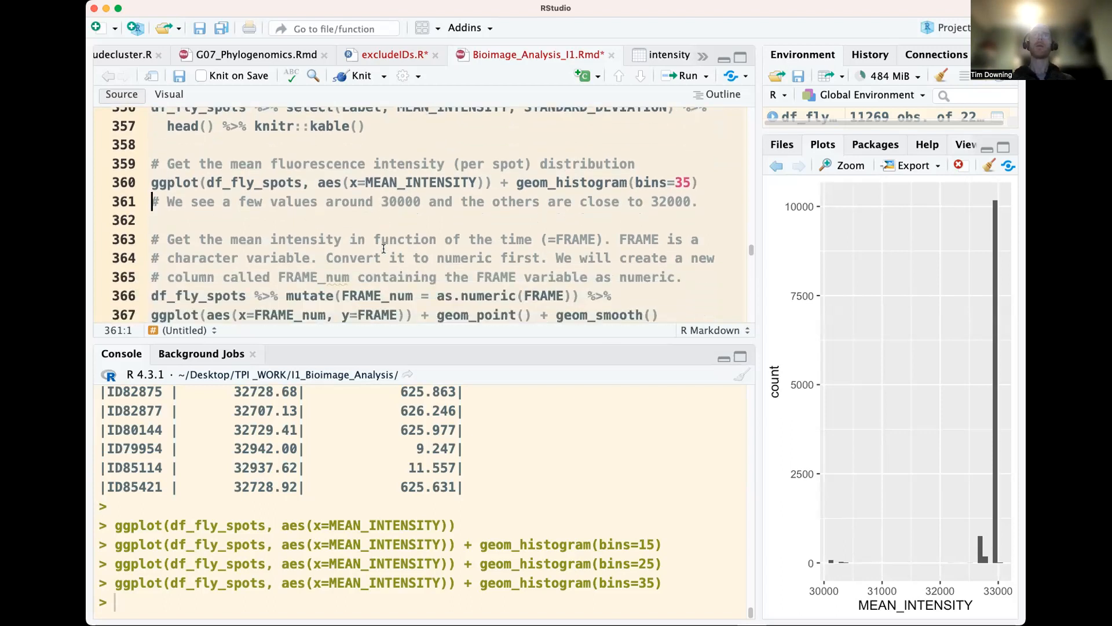
{"action": "scroll", "coordinate": [384, 249], "scroll_direction": "down", "scroll_amount": 1}
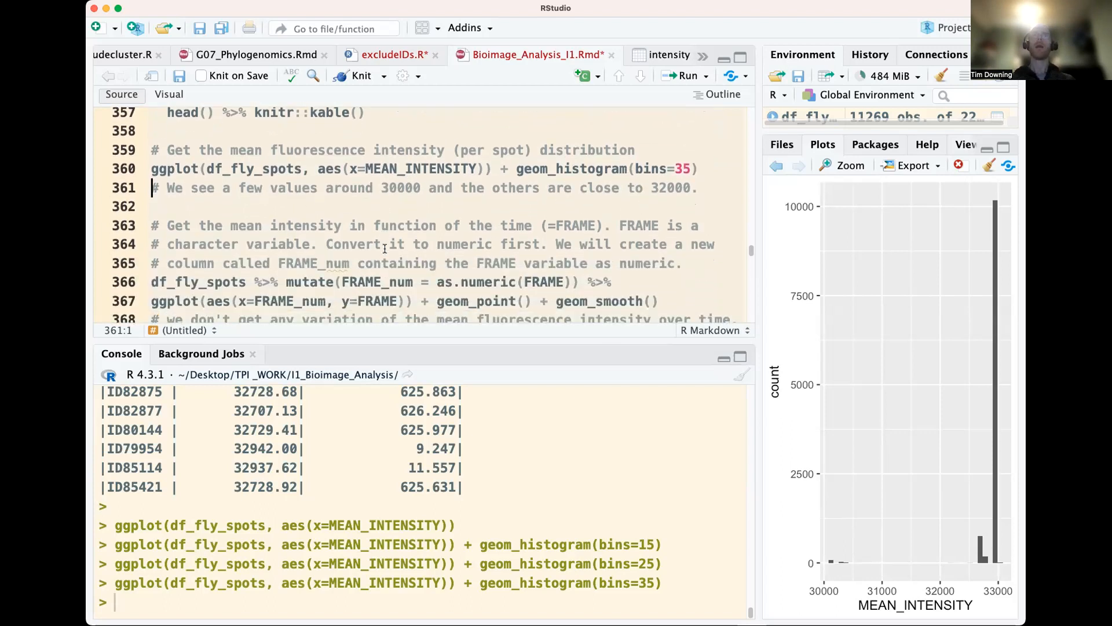
{"action": "left_click", "coordinate": [558, 226]}
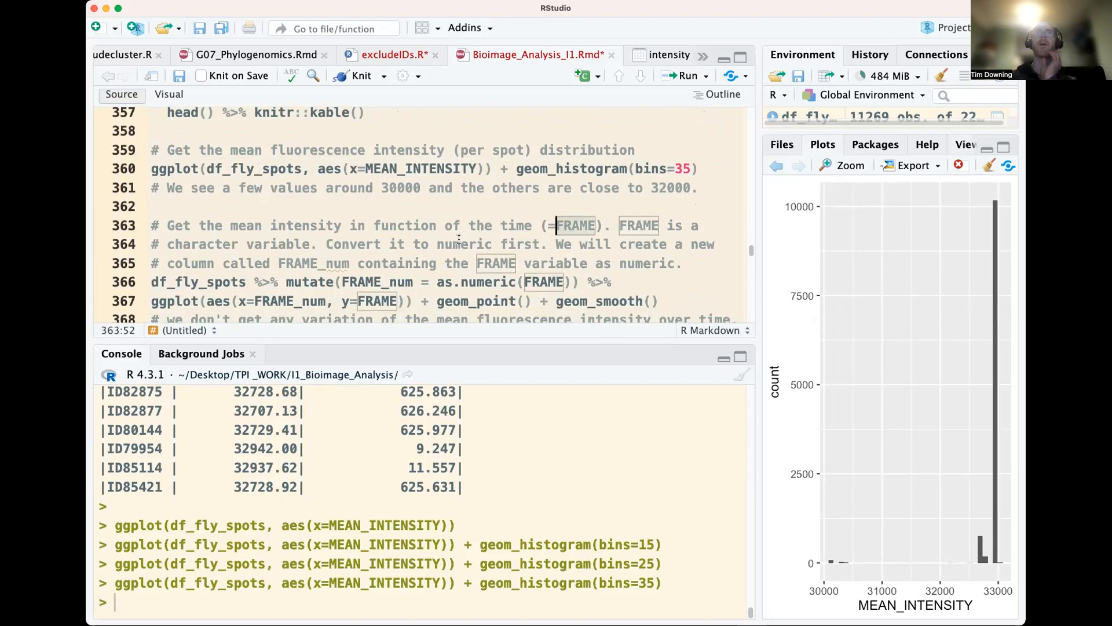
{"action": "left_click_drag", "start_coordinate": [390, 244], "coordinate": [494, 243]}
{"action": "double_click", "coordinate": [487, 282]}
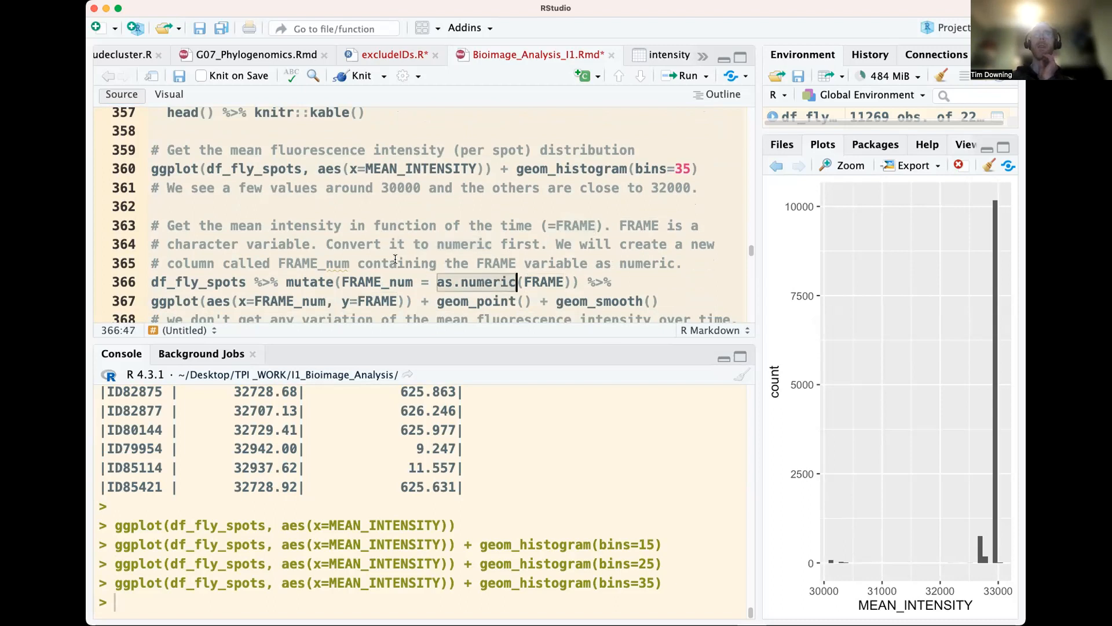
{"action": "double_click", "coordinate": [321, 266]}
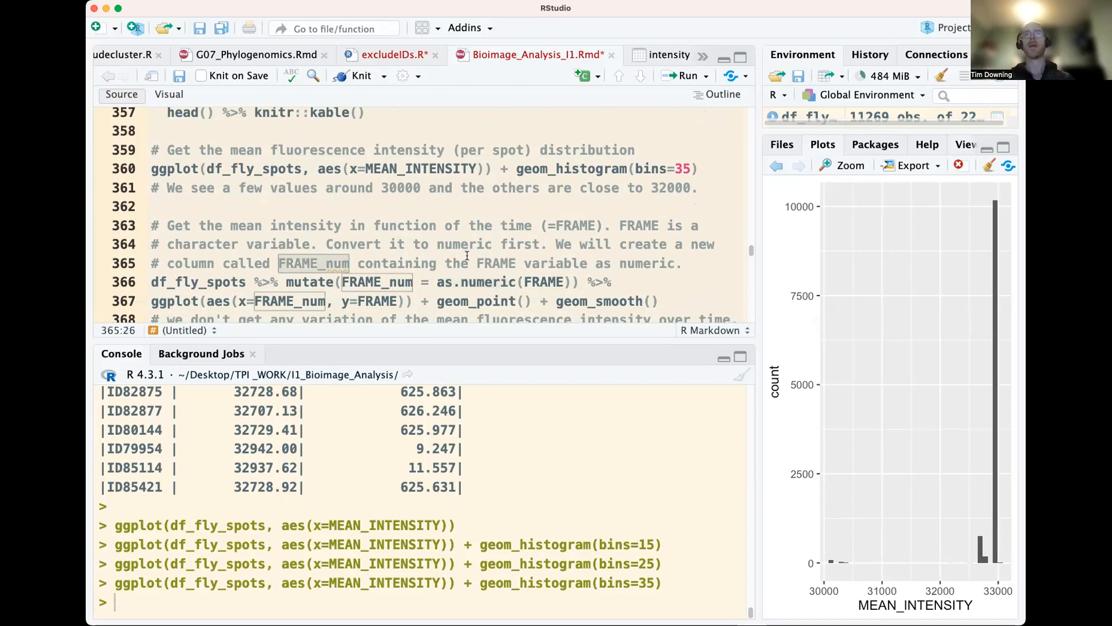
{"action": "left_click", "coordinate": [445, 281]}
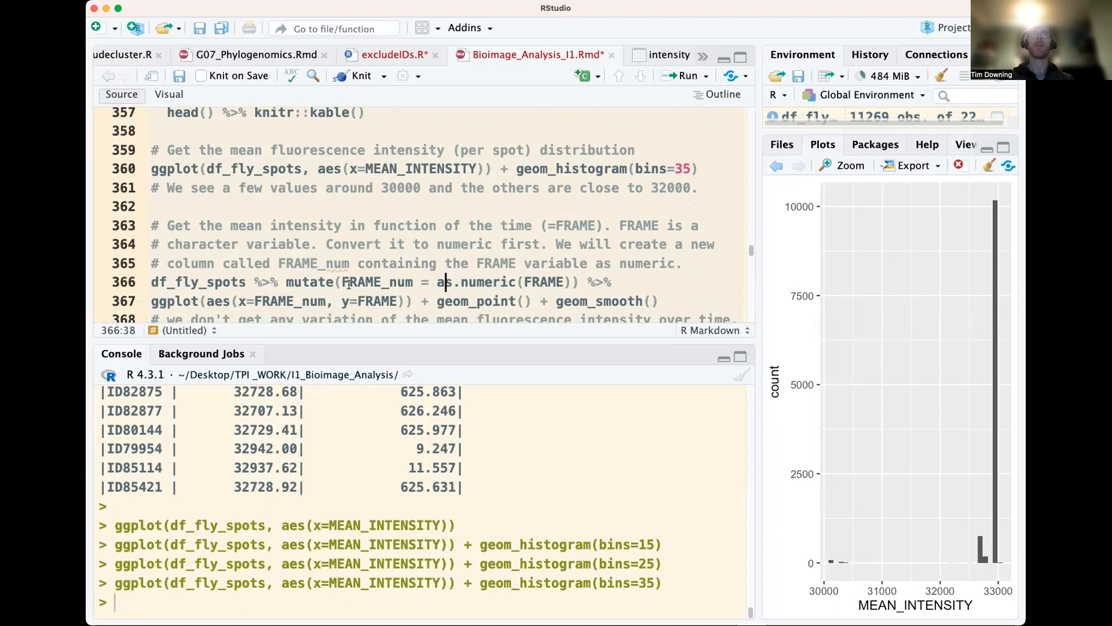
{"action": "left_click_drag", "start_coordinate": [287, 281], "coordinate": [440, 282]}
{"action": "left_click", "coordinate": [445, 281]}
{"action": "left_click", "coordinate": [237, 285]}
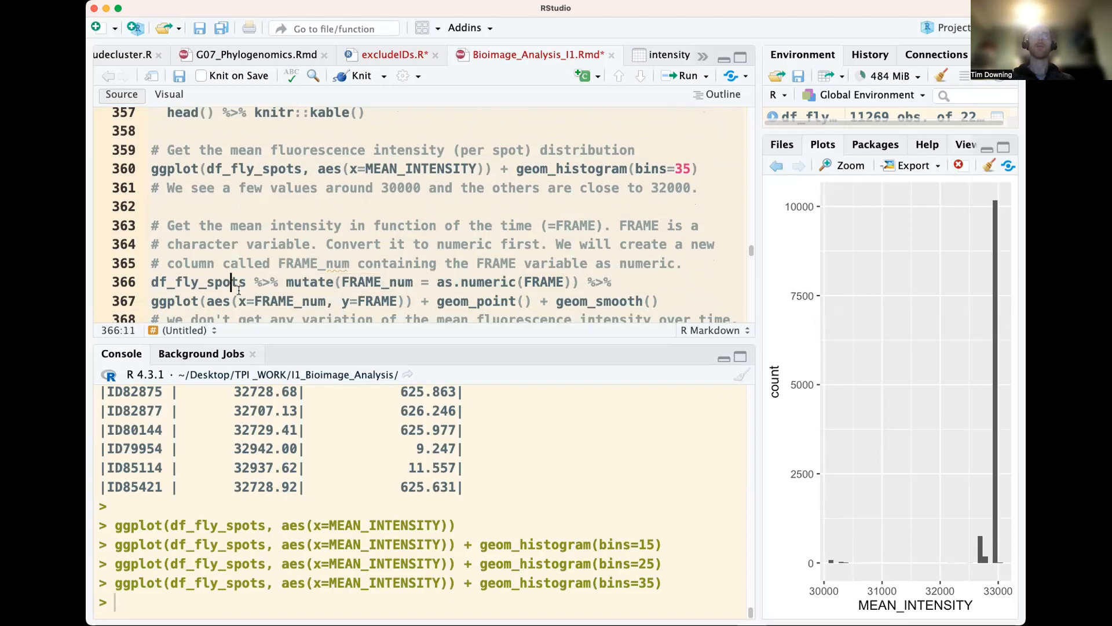
{"action": "left_click", "coordinate": [343, 282]}
{"action": "left_click", "coordinate": [254, 283]}
{"action": "left_click", "coordinate": [318, 299]}
{"action": "left_click", "coordinate": [374, 301]}
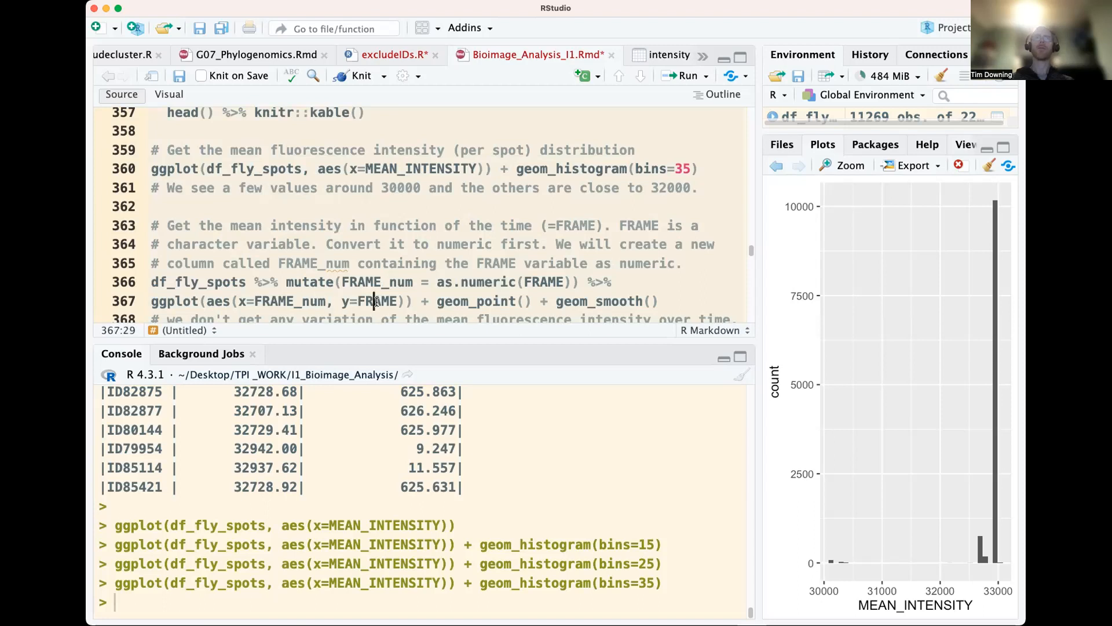
Run the FRAME_num mutate and ggplot pipeline only up to geom_point() to plot FRAME against FRAME_num as points
{"action": "left_click", "coordinate": [406, 284]}
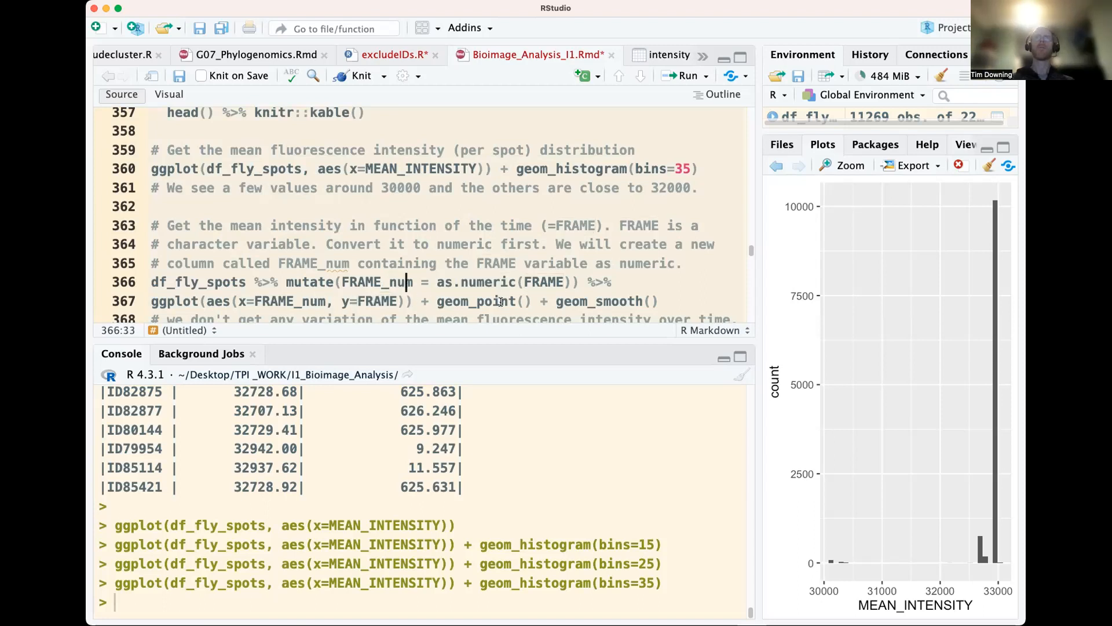
{"action": "left_click_drag", "start_coordinate": [532, 301], "coordinate": [151, 281]}
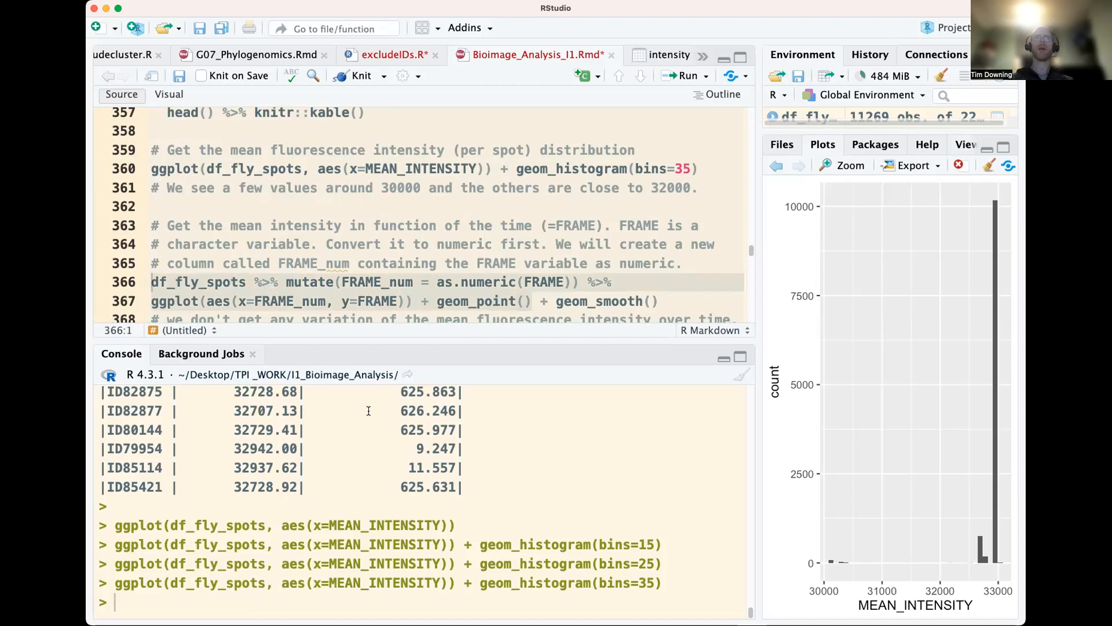
{"action": "key", "text": "super+Return"}
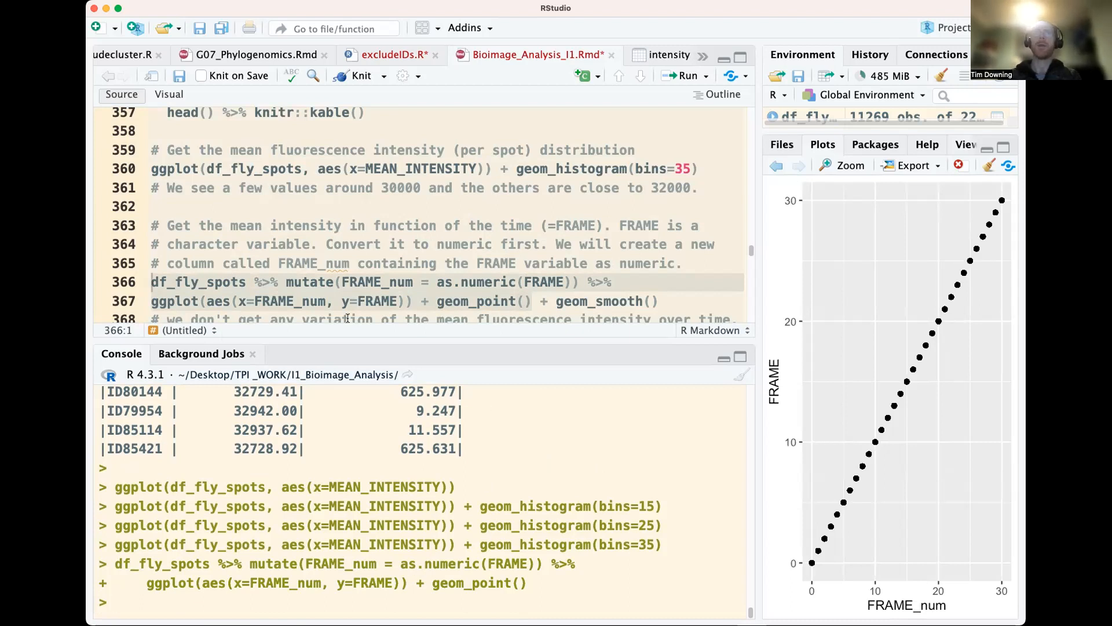
Rerun the full FRAME_num pipeline including geom_smooth(), and remove "+ geom_smooth()" from the end of its script line
{"action": "left_click", "coordinate": [540, 298]}
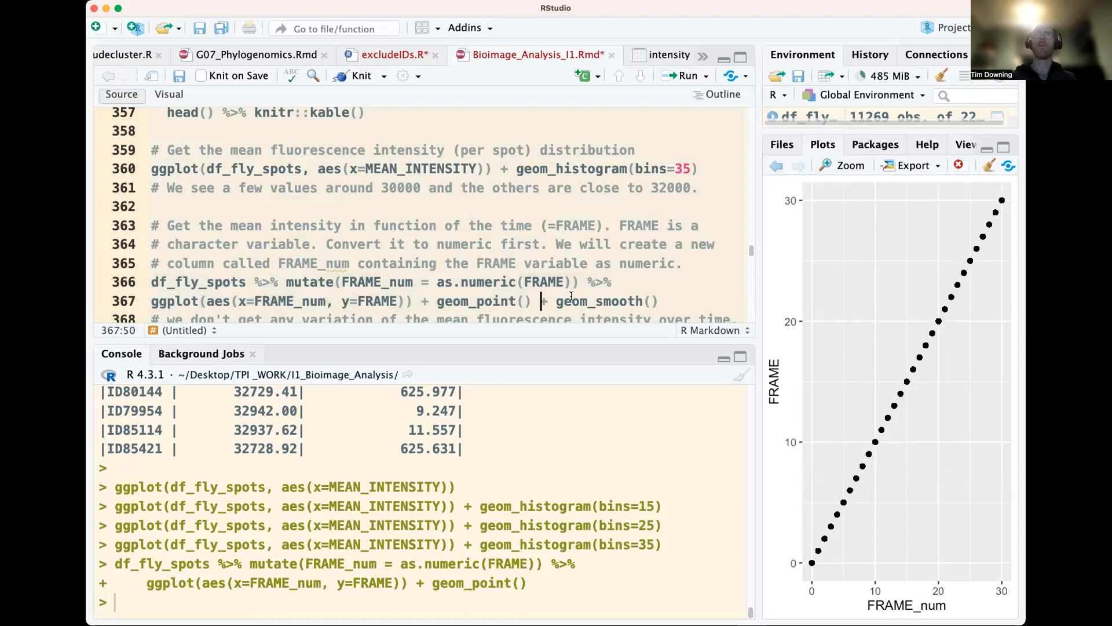
{"action": "left_click", "coordinate": [133, 283]}
{"action": "key", "text": "super+Return"}
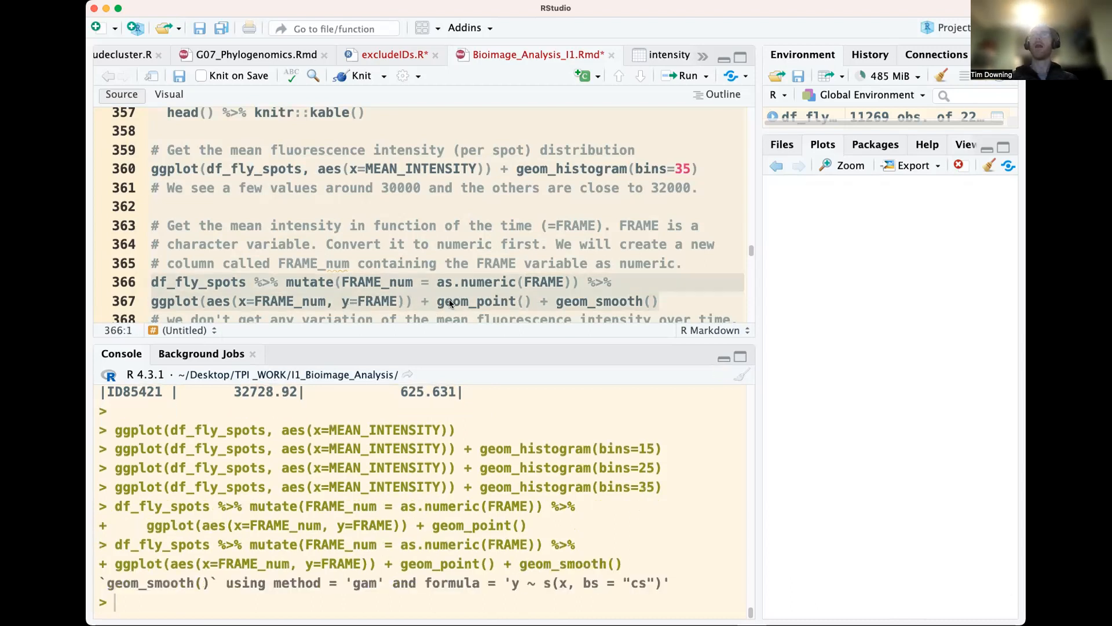
{"action": "left_click", "coordinate": [517, 264]}
{"action": "left_click_drag", "start_coordinate": [540, 304], "coordinate": [659, 302]}
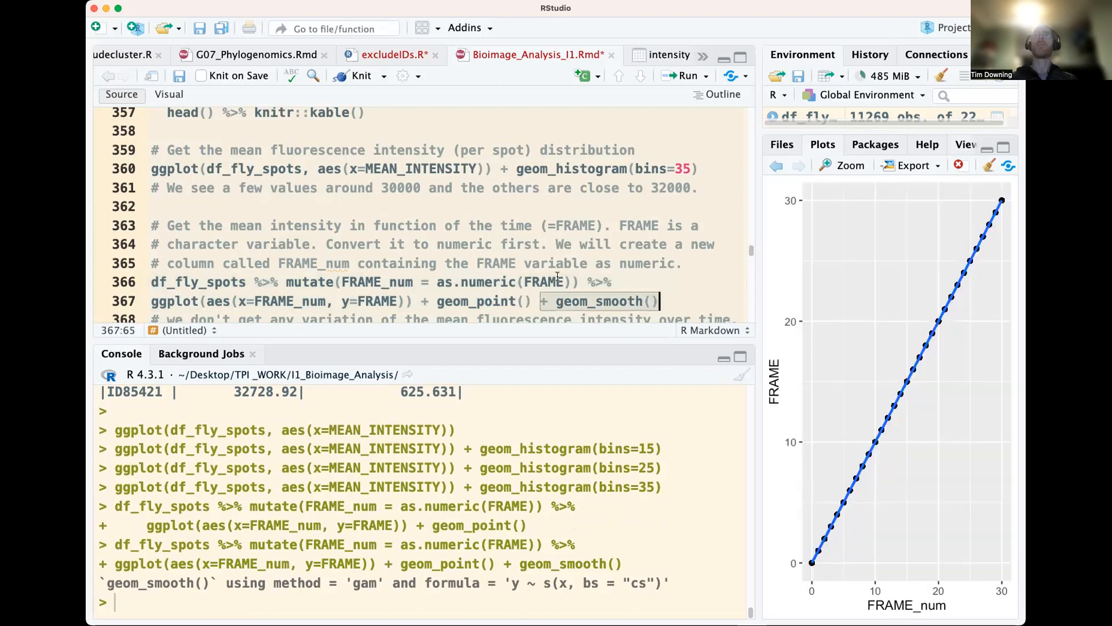
Examine the filtered_df_fly_embryo filtering code and bring back the earlier mean intensity histogram to judge the threshold
{"action": "scroll", "coordinate": [414, 272], "scroll_direction": "down", "scroll_amount": 2}
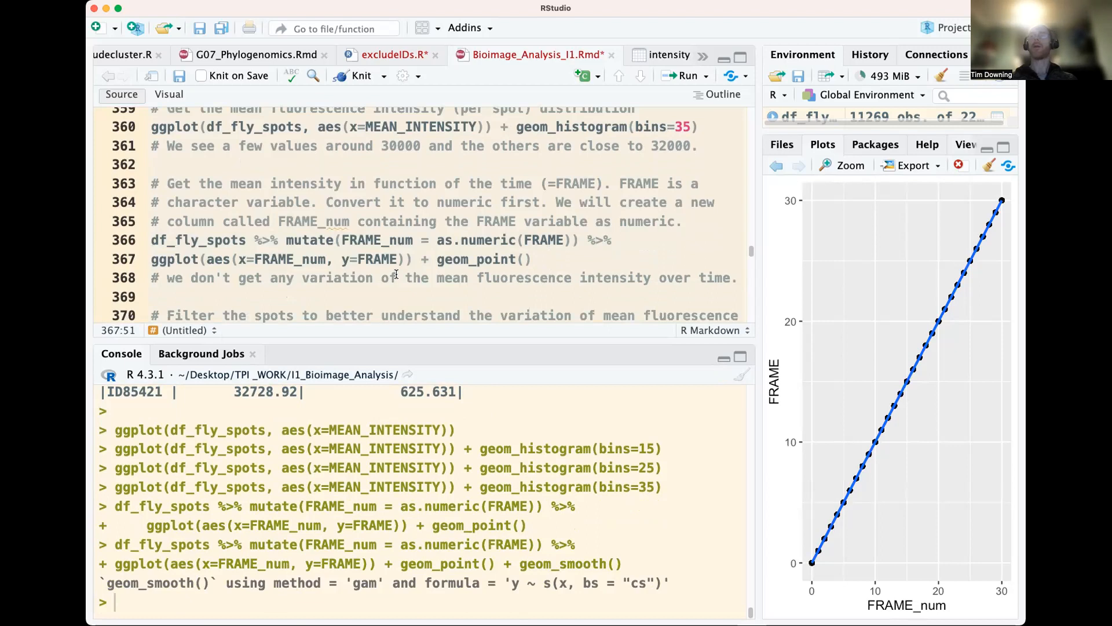
{"action": "scroll", "coordinate": [394, 272], "scroll_direction": "down", "scroll_amount": 3}
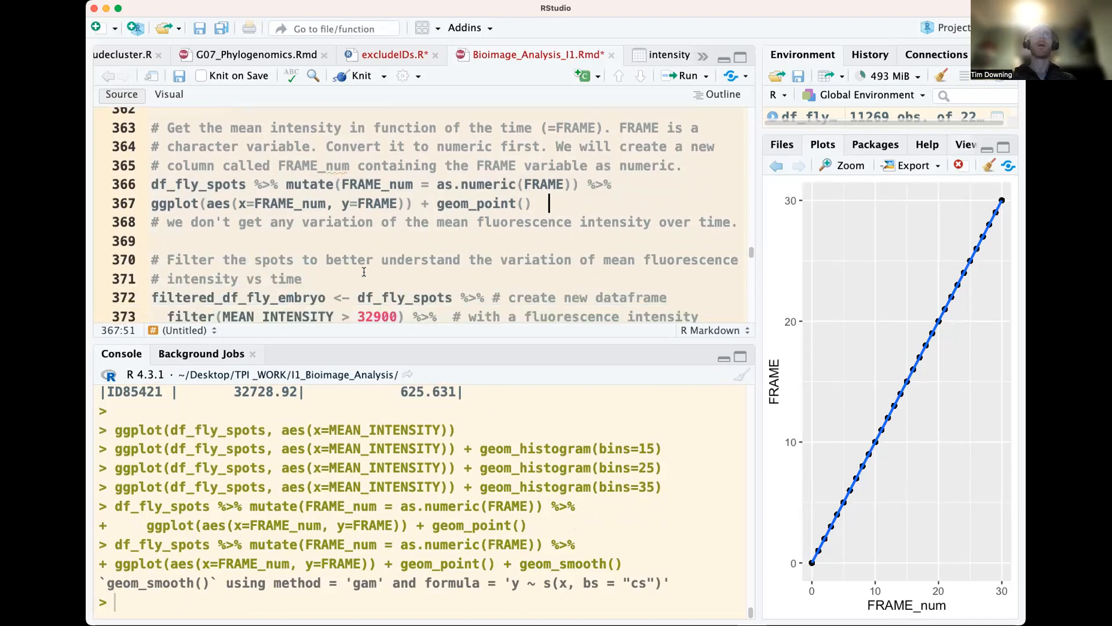
{"action": "scroll", "coordinate": [364, 271], "scroll_direction": "down", "scroll_amount": 1}
{"action": "scroll", "coordinate": [357, 267], "scroll_direction": "down", "scroll_amount": 1}
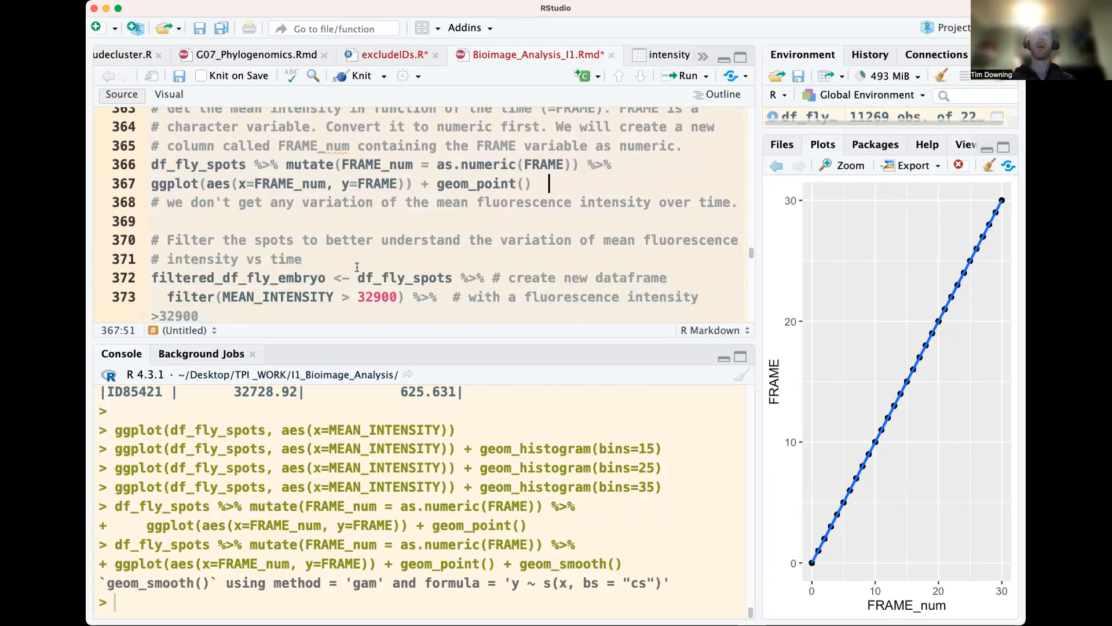
{"action": "double_click", "coordinate": [319, 277]}
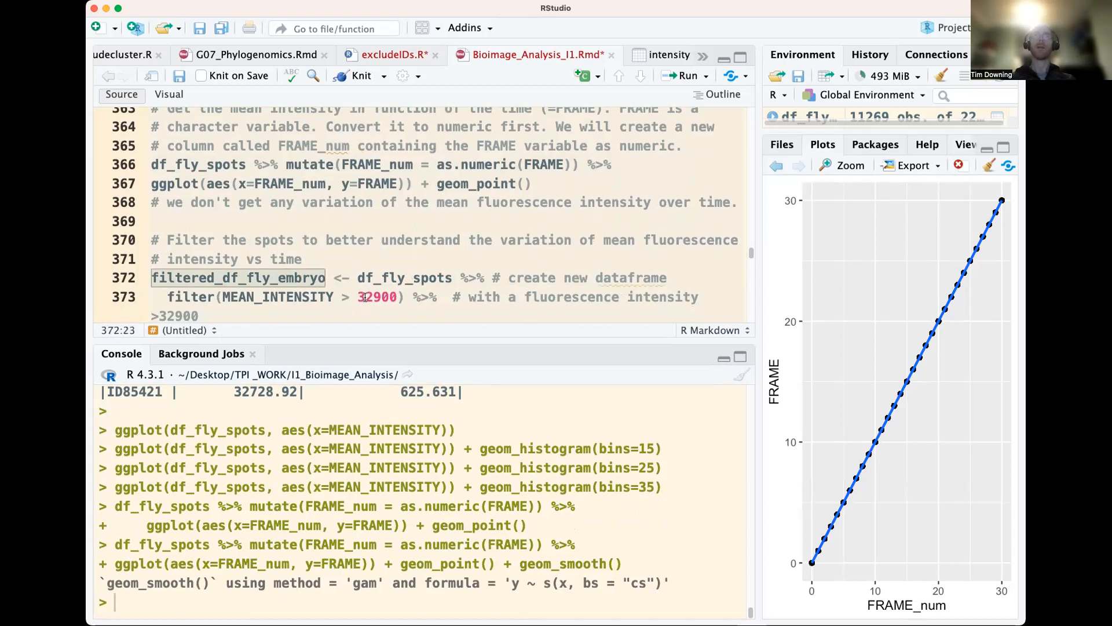
{"action": "left_click", "coordinate": [777, 167]}
{"action": "left_click", "coordinate": [777, 167]}
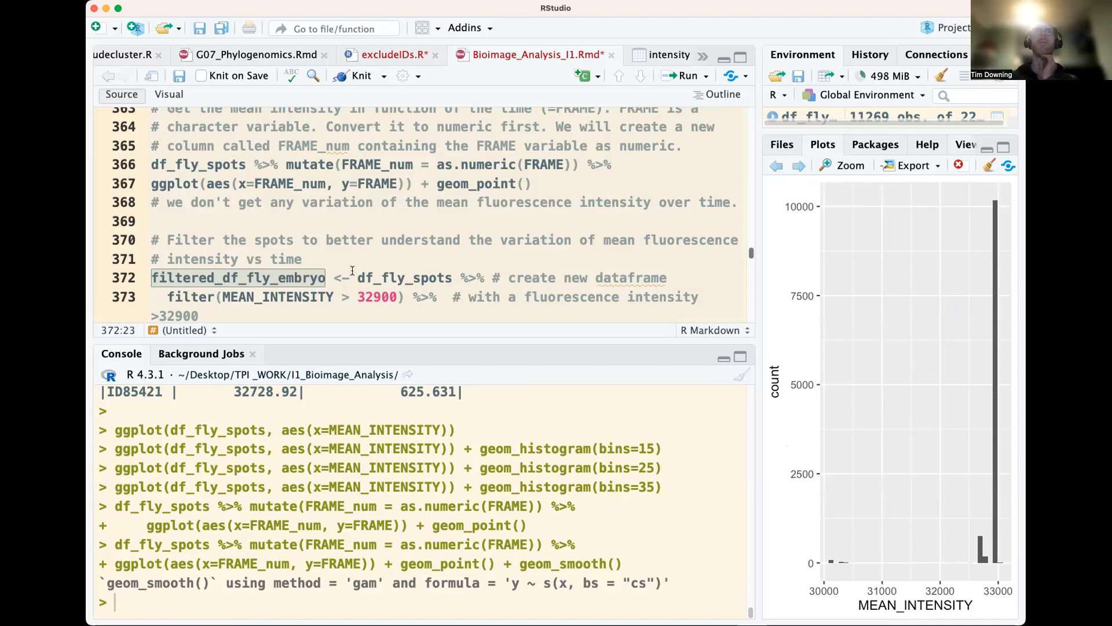
Set the MEAN_INTENSITY threshold in the filter() call of filtered_df_fly_embryo to 32800
{"action": "left_click", "coordinate": [380, 297]}
{"action": "key", "text": "BackSpace"}
{"action": "type", "text": "8"}
{"action": "key", "text": "Up"}
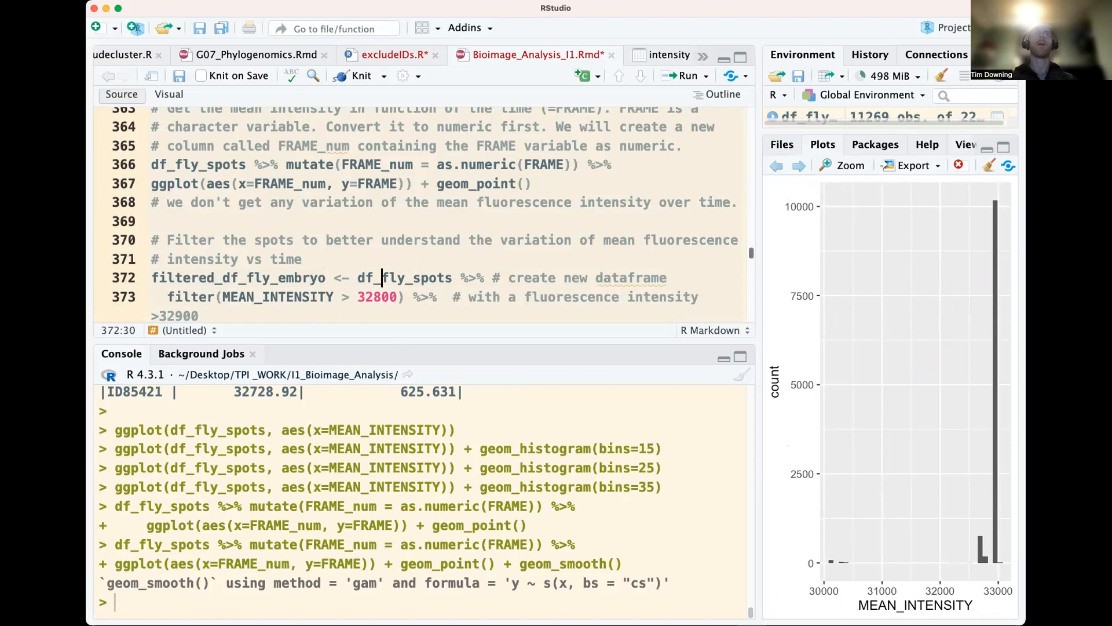
Run the filtered_df_fly_embryo code to create the filtered data frame with FRAME_num, and inspect its structure with str()
{"action": "key", "text": "super+Return"}
{"action": "key", "text": "super+Return"}
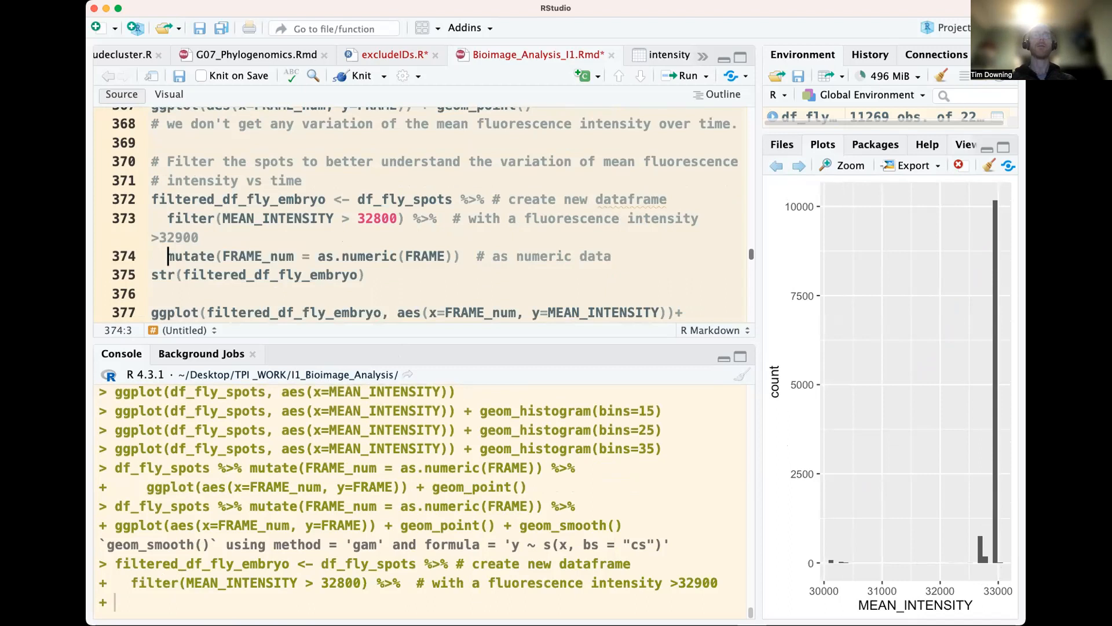
{"action": "key", "text": "super+Return"}
{"action": "key", "text": "super+Return"}
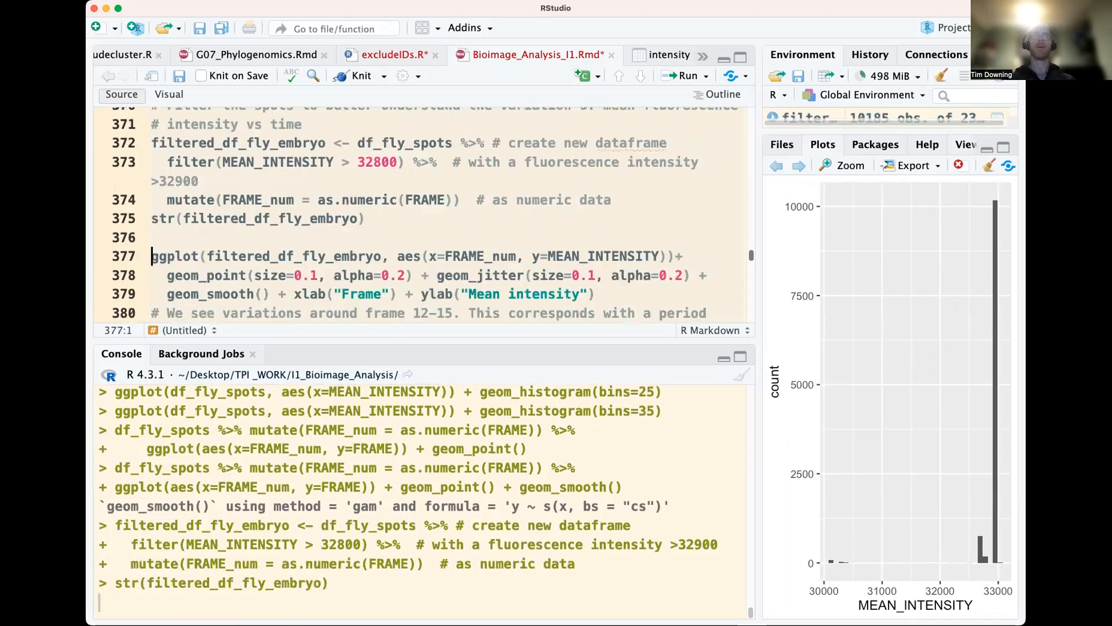
{"action": "scroll", "coordinate": [255, 504], "scroll_direction": "up", "scroll_amount": 10}
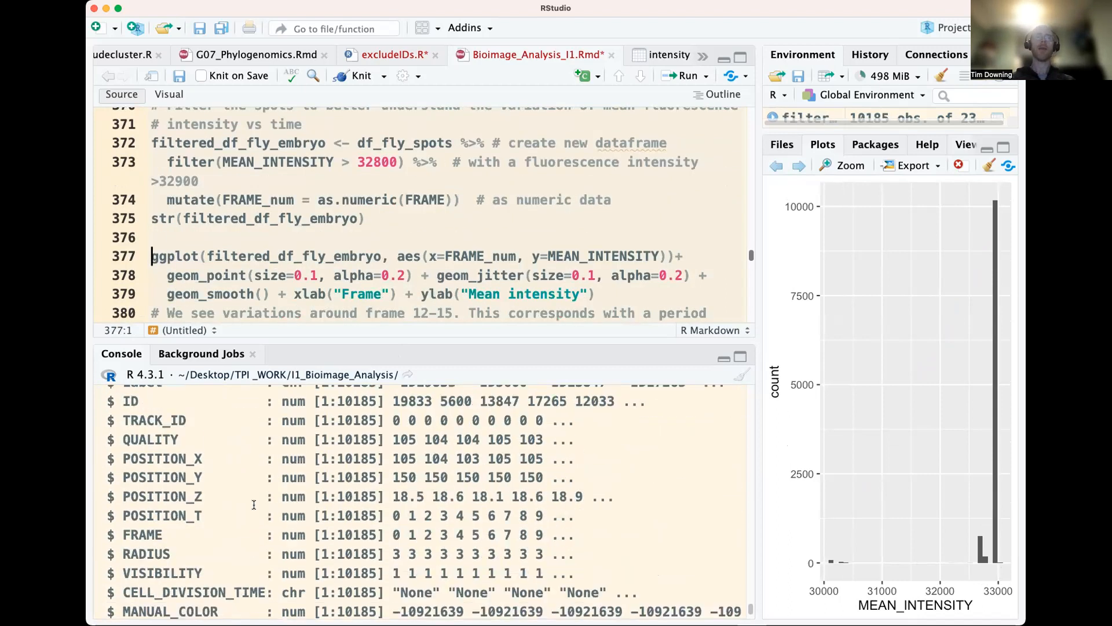
{"action": "scroll", "coordinate": [254, 507], "scroll_direction": "down", "scroll_amount": 10}
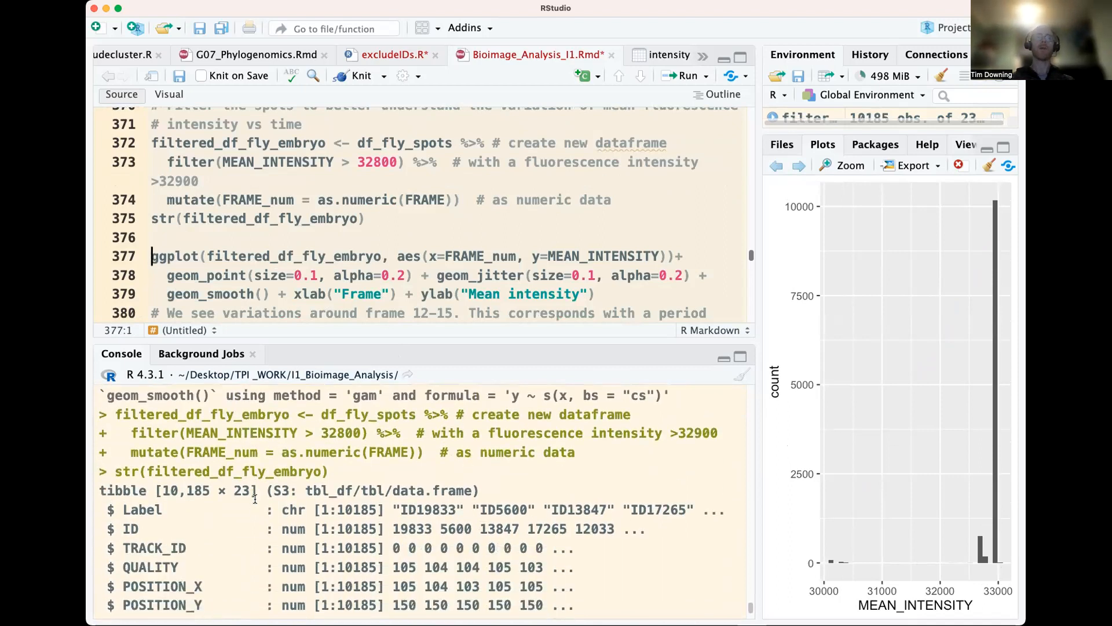
Run only ggplot(filtered_df_fly_embryo, aes(x=FRAME_num, y=MEAN_INTENSITY)) to draw the empty base plot
{"action": "left_click", "coordinate": [317, 256]}
{"action": "double_click", "coordinate": [262, 257]}
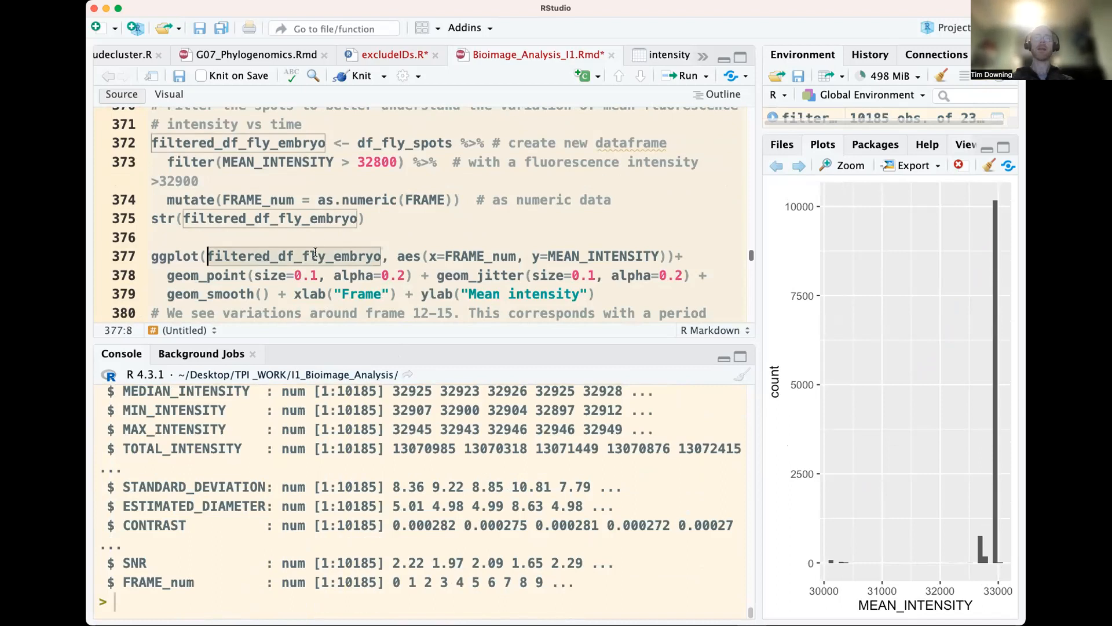
{"action": "left_click_drag", "start_coordinate": [672, 256], "coordinate": [152, 256]}
{"action": "key", "text": "super+Return"}
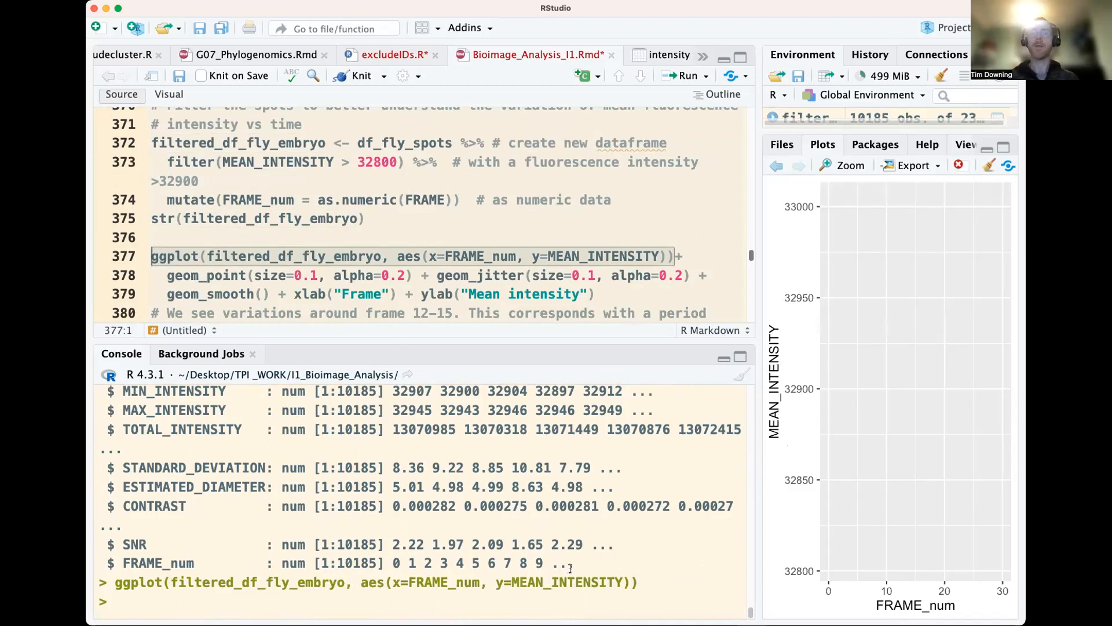
{"action": "double_click", "coordinate": [419, 581]}
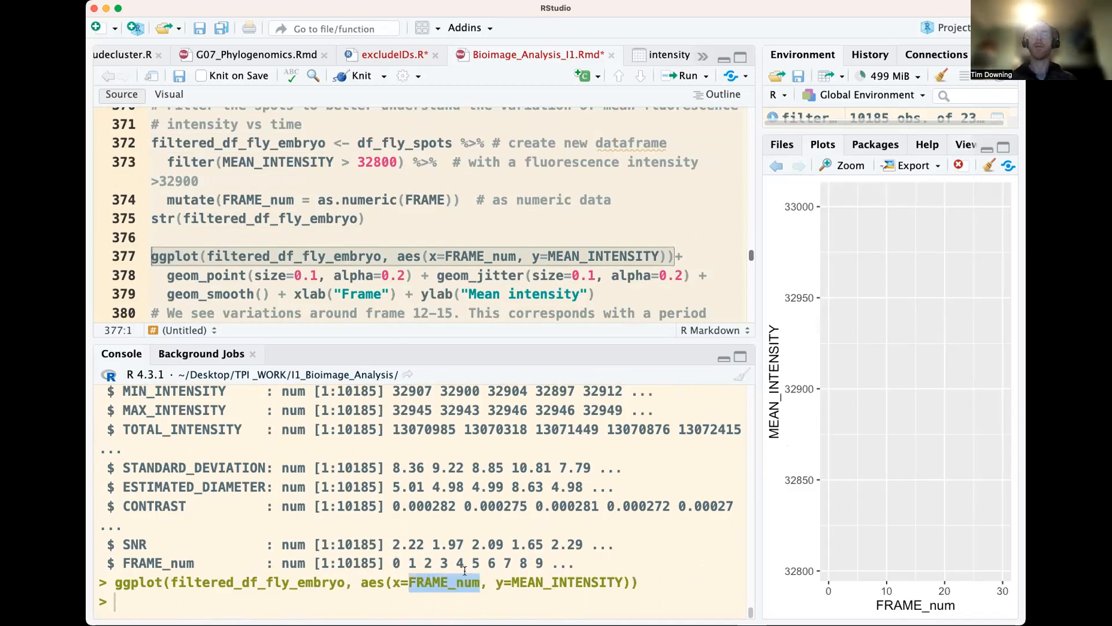
Run the filtered intensity plot code up to geom_point(size=0.1, alpha=0.2) to add the point layer
{"action": "left_click", "coordinate": [412, 256]}
{"action": "left_click", "coordinate": [231, 257]}
{"action": "left_click_drag", "start_coordinate": [210, 246], "coordinate": [129, 256]}
{"action": "key", "text": "super+Return"}
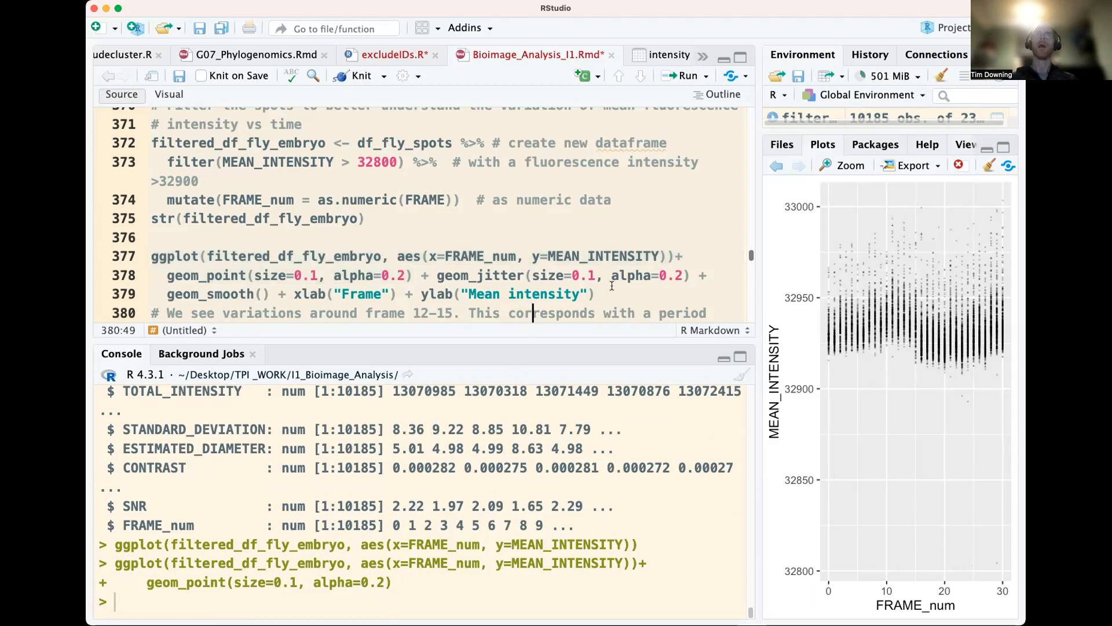
Run the filtered intensity plot code up to geom_jitter(size=0.1, alpha=0.2) to add the jittered points
{"action": "left_click", "coordinate": [168, 259]}
{"action": "key", "text": "Left"}
{"action": "key", "text": "Left"}
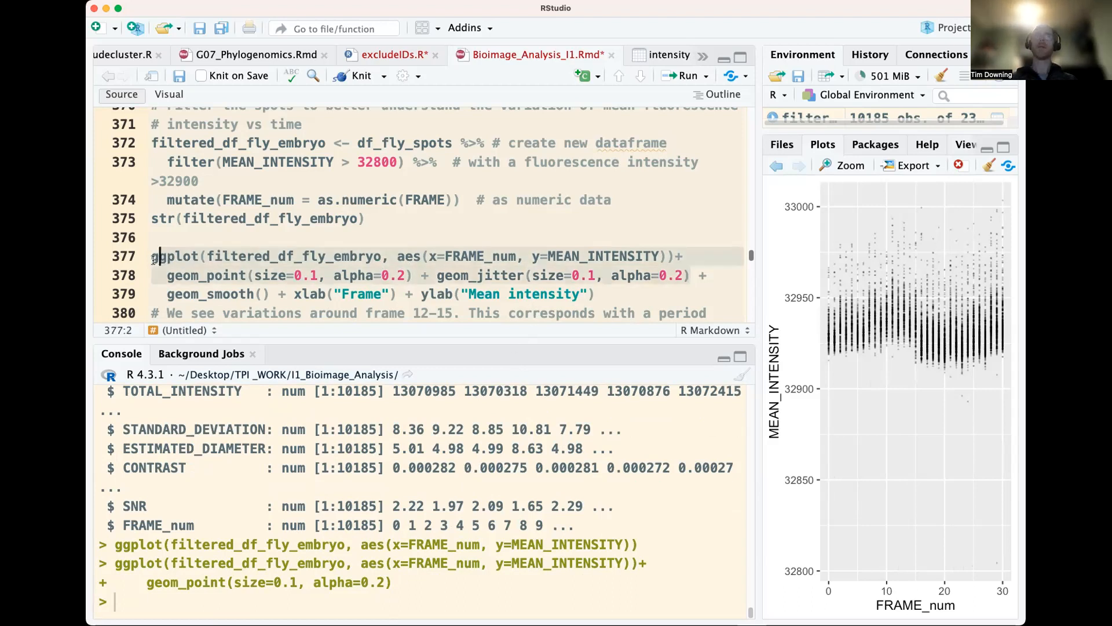
{"action": "key", "text": "super+Return"}
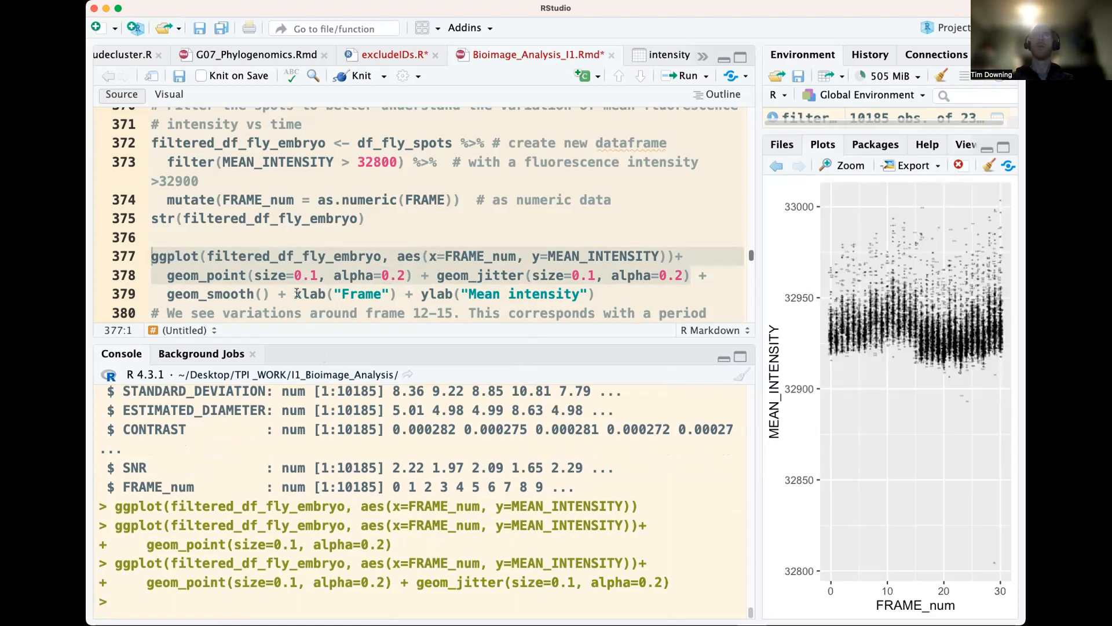
Replot the filtered mean intensity with the code extended to geom_smooth(), and again extended to xlab("Frame")
{"action": "left_click_drag", "start_coordinate": [278, 293], "coordinate": [152, 256]}
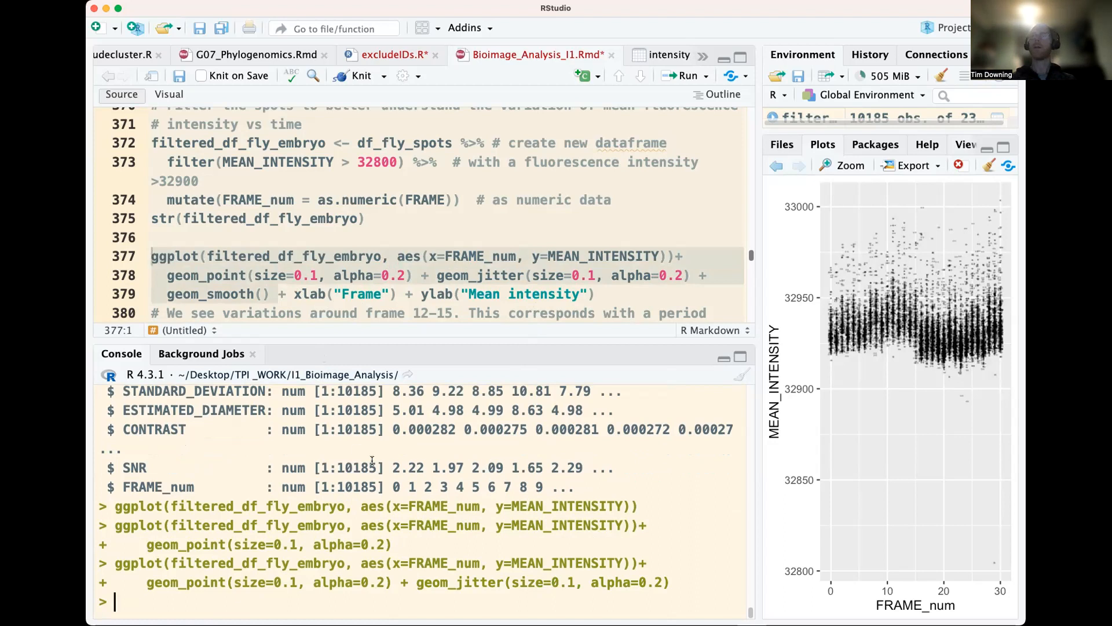
{"action": "key", "text": "super+Return"}
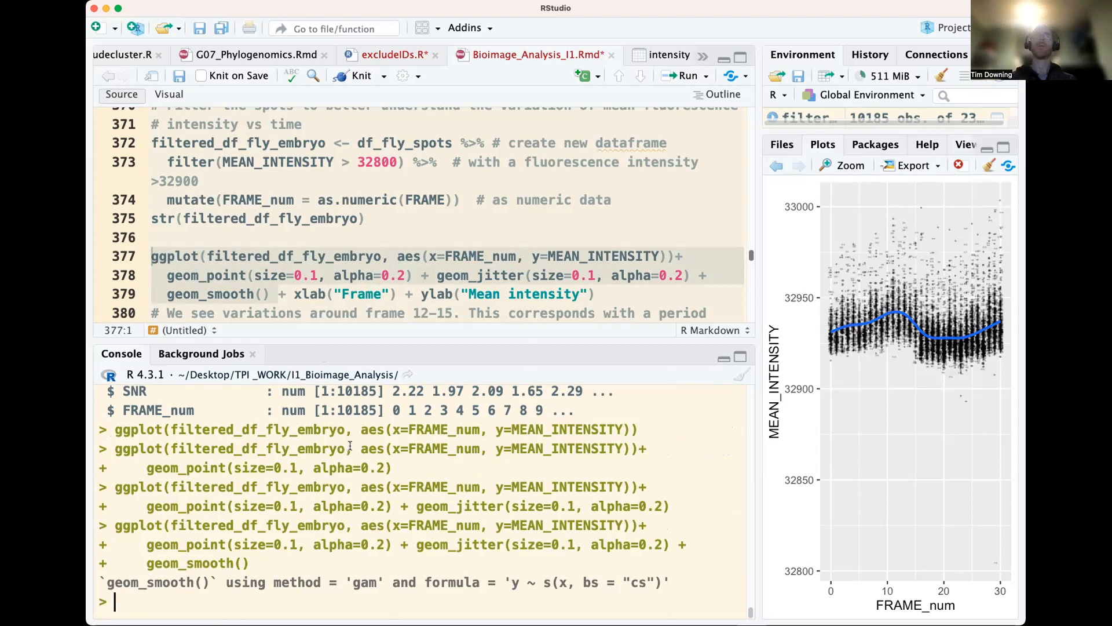
{"action": "left_click", "coordinate": [413, 297]}
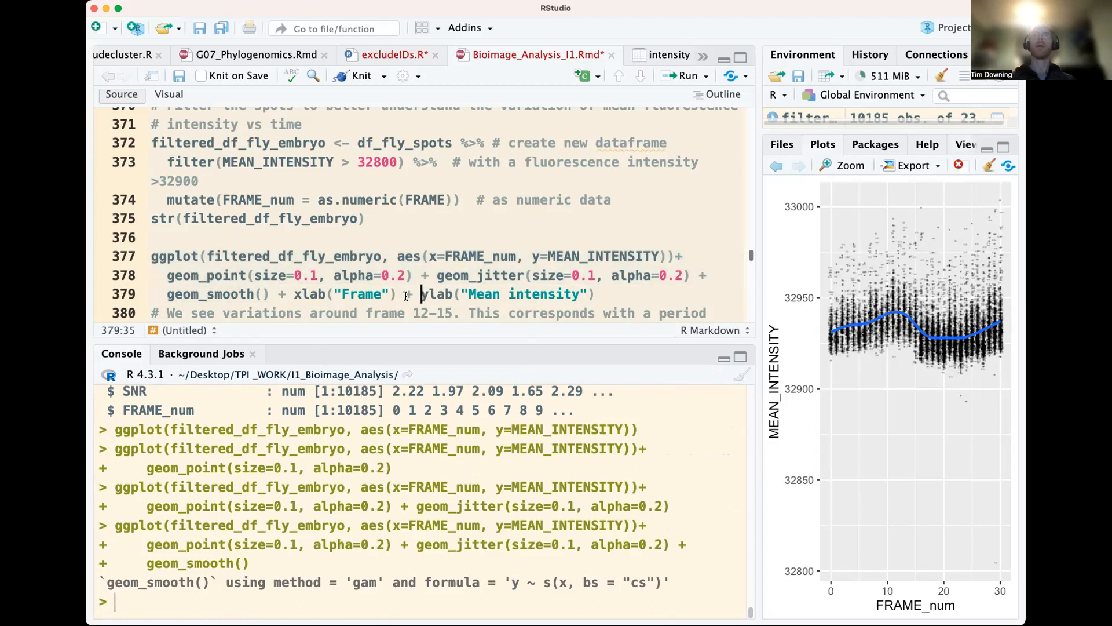
{"action": "left_click_drag", "start_coordinate": [406, 297], "coordinate": [146, 266]}
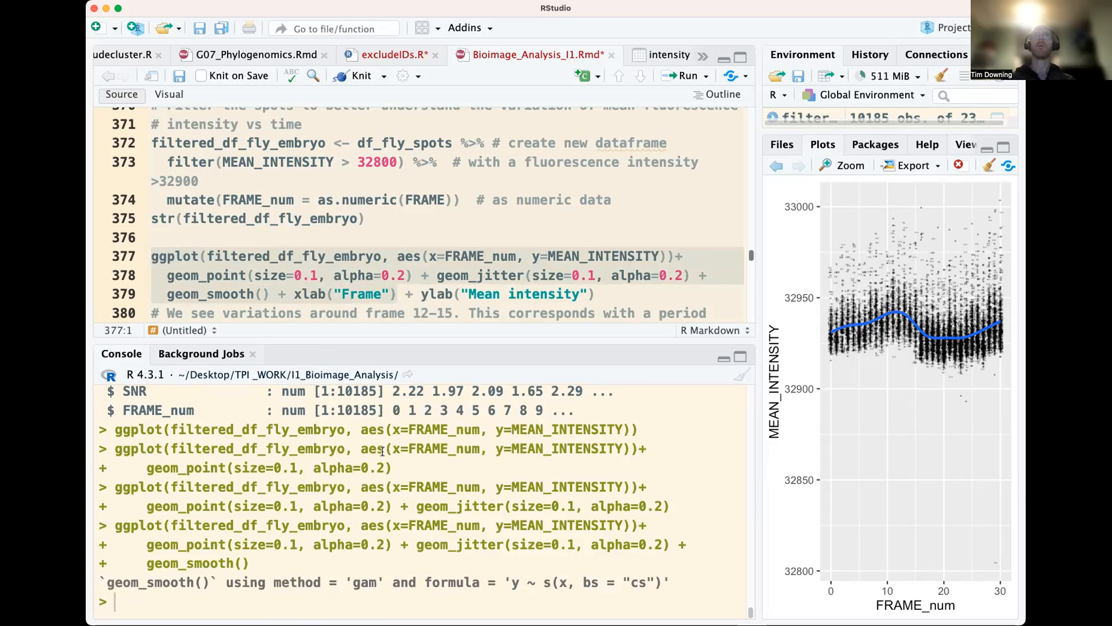
{"action": "key", "text": "super+Return"}
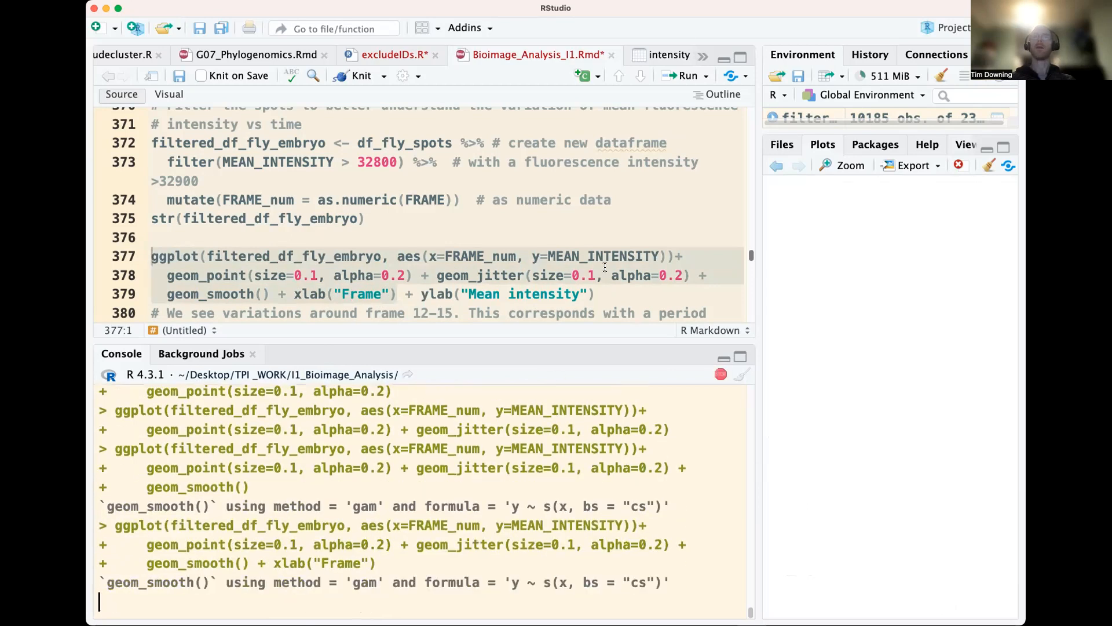
Run the complete filtered intensity plot code, including ylab("Mean intensity"), to redraw the plot with both axis labels
{"action": "left_click", "coordinate": [604, 266]}
{"action": "key", "text": "super+Return"}
{"action": "key", "text": "super+Return"}
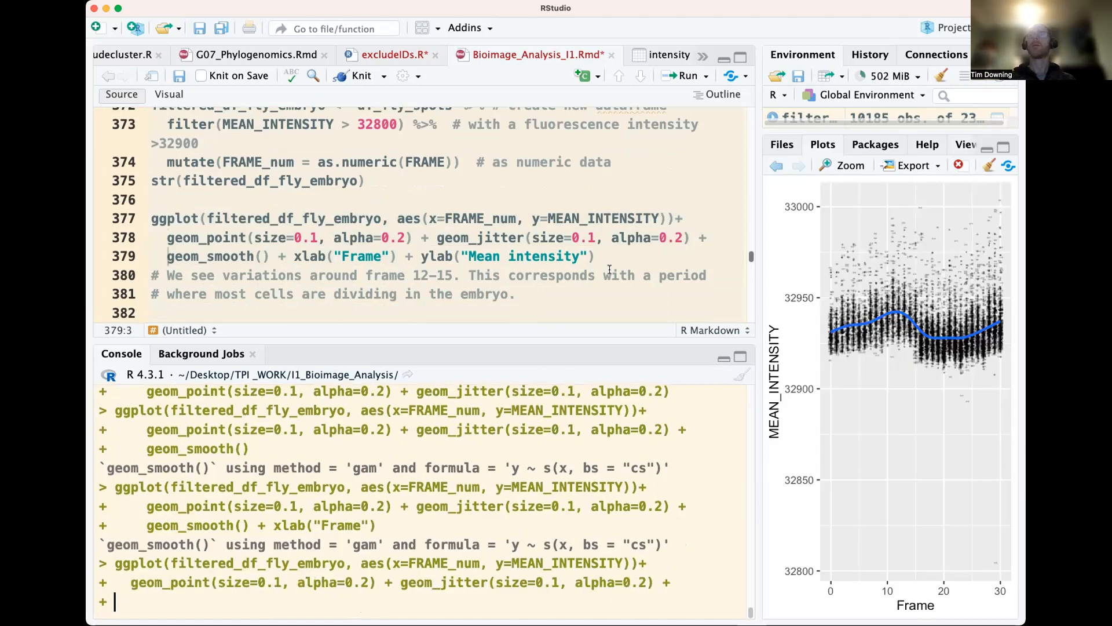
{"action": "key", "text": "super+Return"}
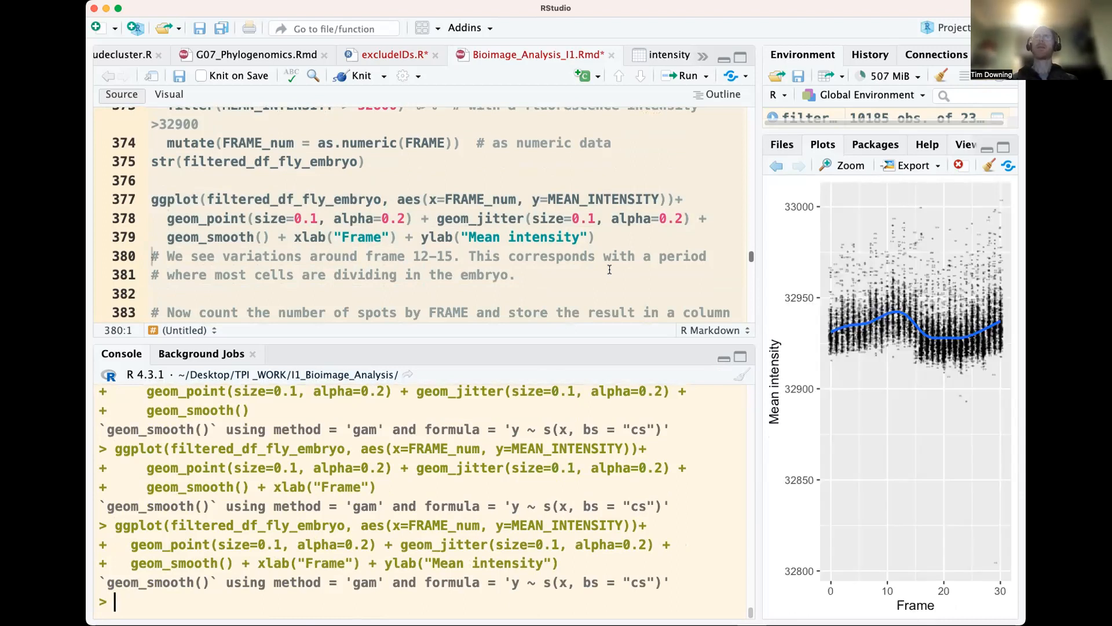
Widen the script pane slightly and run the line that counts df_fly_spots per FRAME into nb_nuclei with group_by(FRAME) and summarise(nb = n())
{"action": "scroll", "coordinate": [444, 251], "scroll_direction": "down", "scroll_amount": 3}
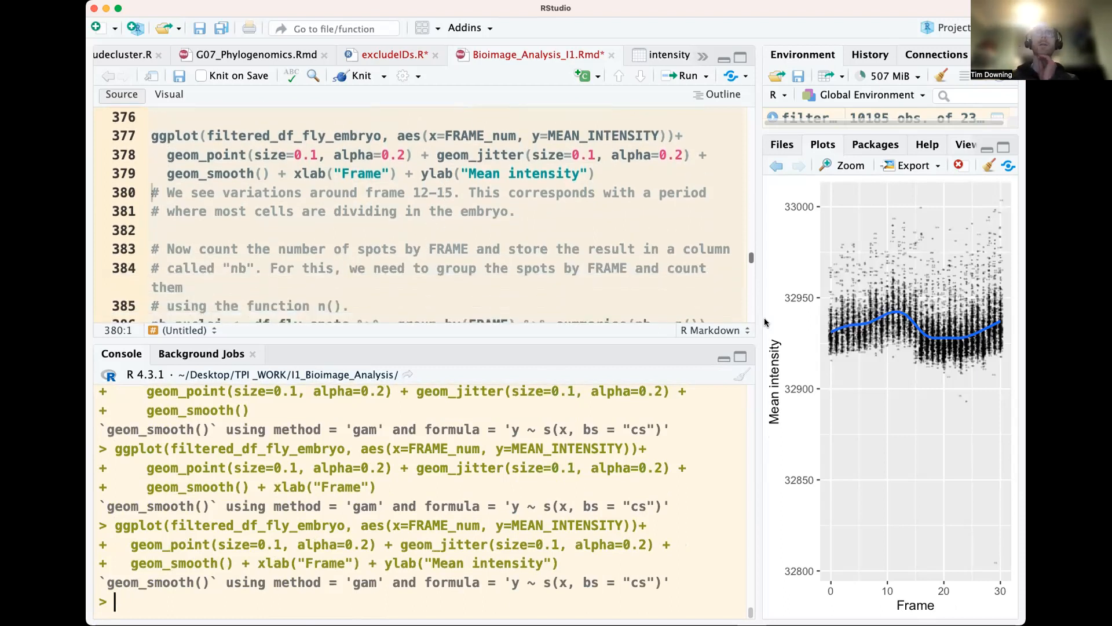
{"action": "left_click_drag", "start_coordinate": [759, 311], "coordinate": [781, 310]}
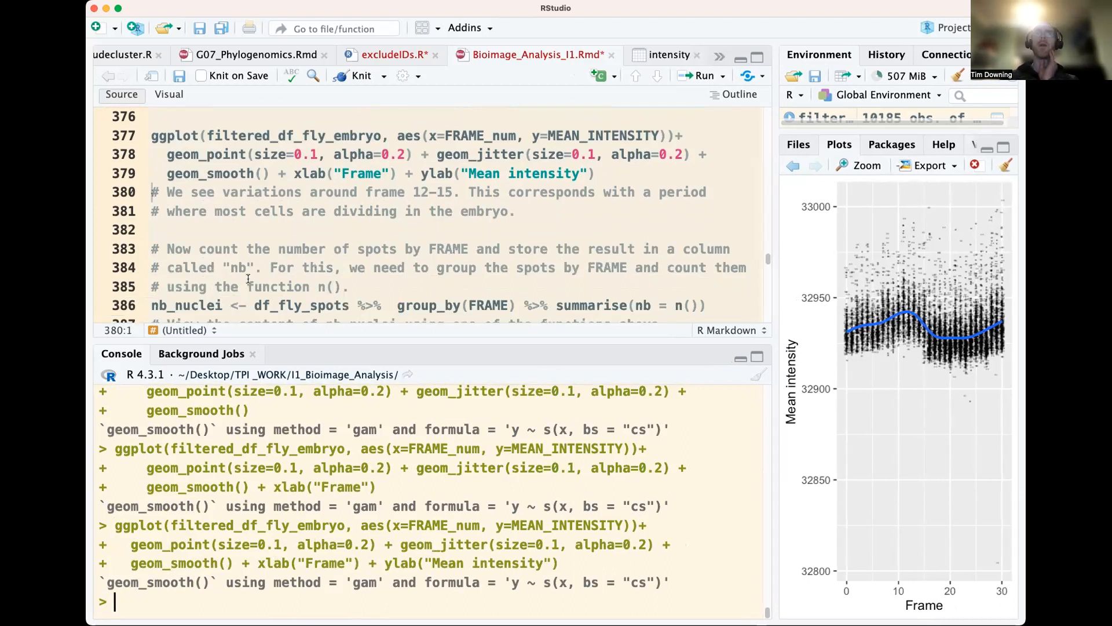
{"action": "scroll", "coordinate": [414, 260], "scroll_direction": "down", "scroll_amount": 2}
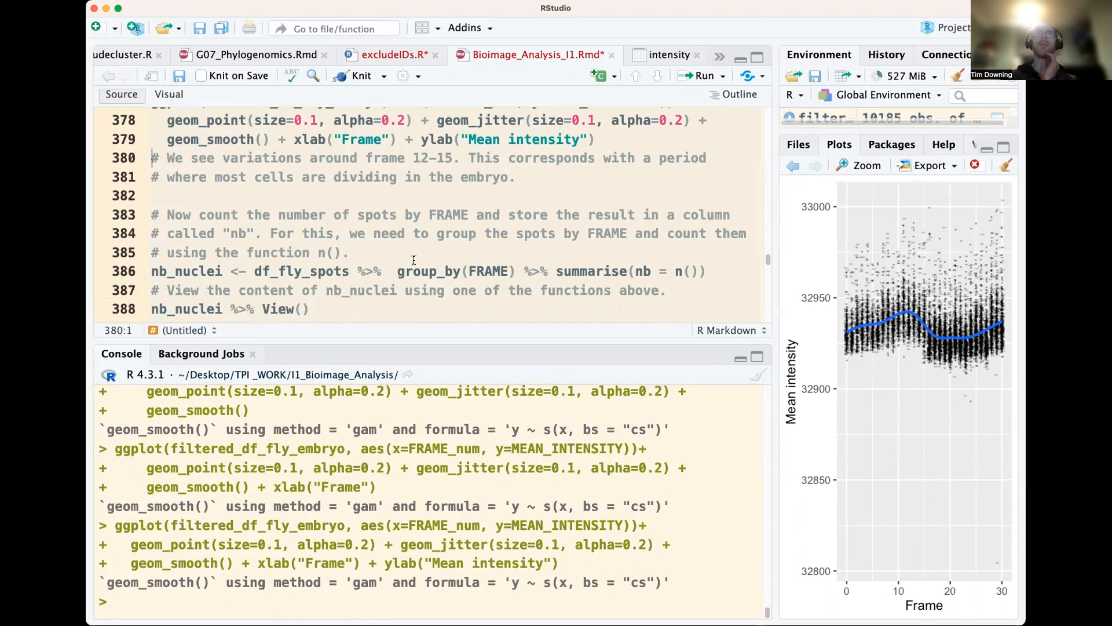
{"action": "double_click", "coordinate": [452, 229]}
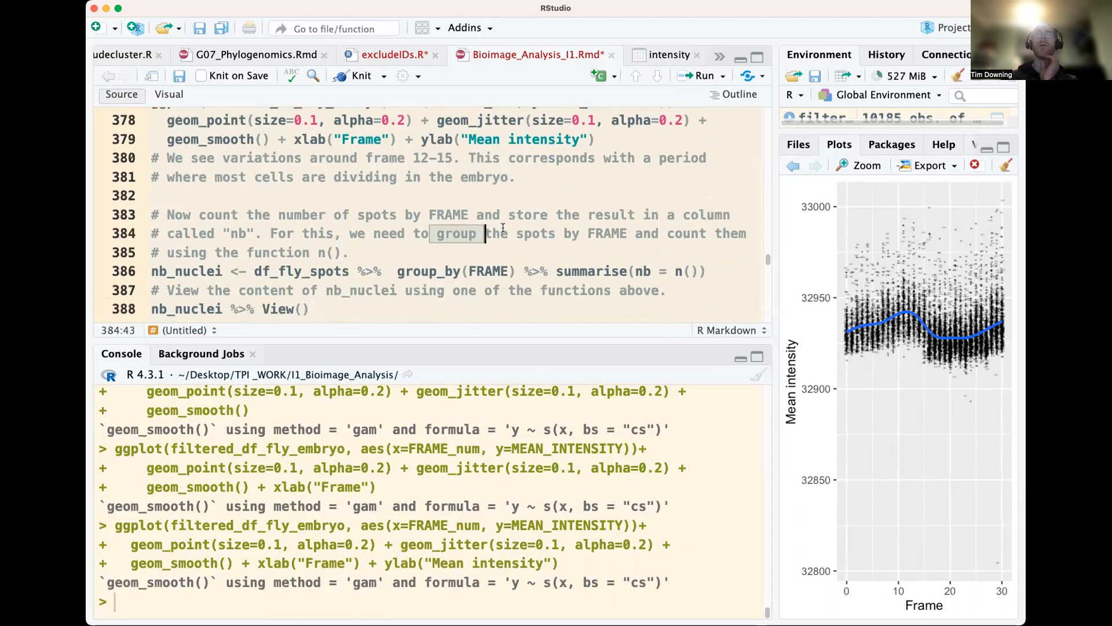
{"action": "double_click", "coordinate": [330, 271]}
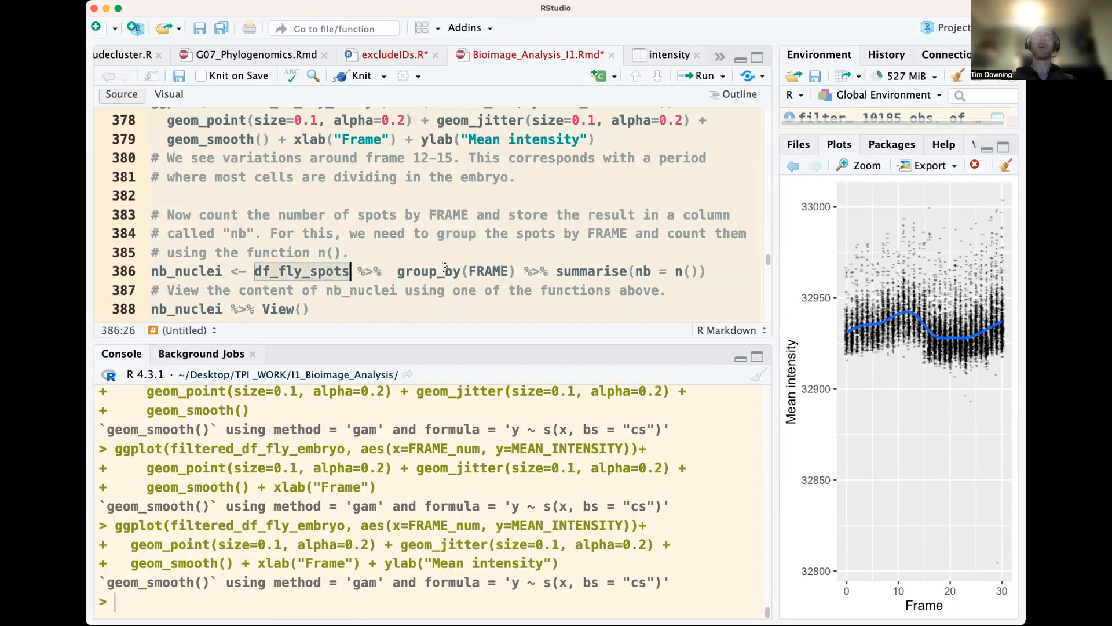
{"action": "left_click", "coordinate": [637, 271]}
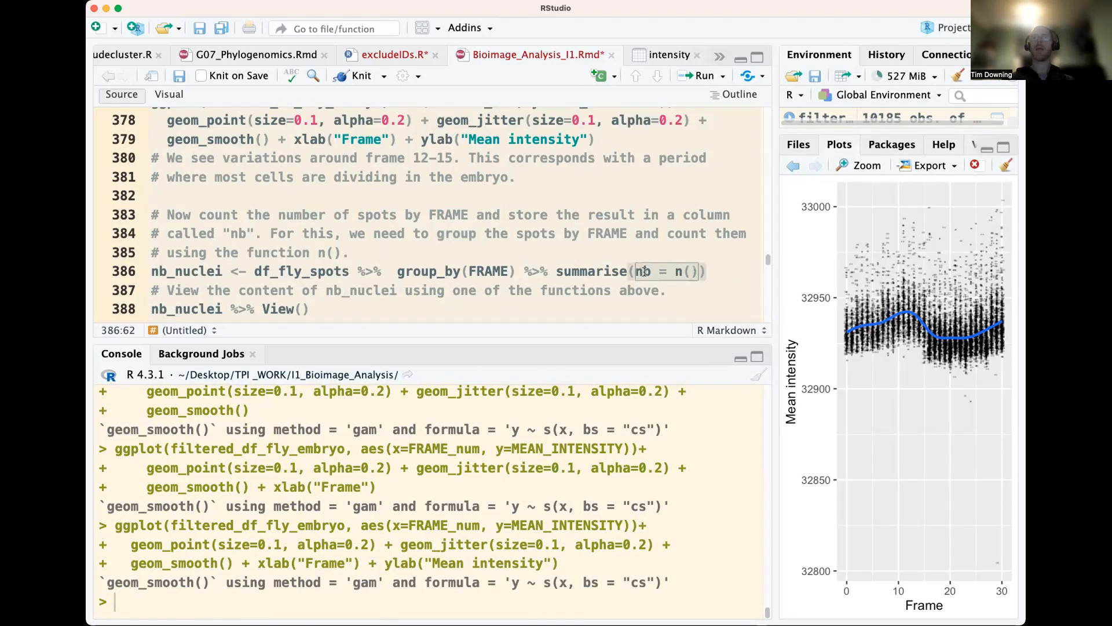
{"action": "key", "text": "super+Return"}
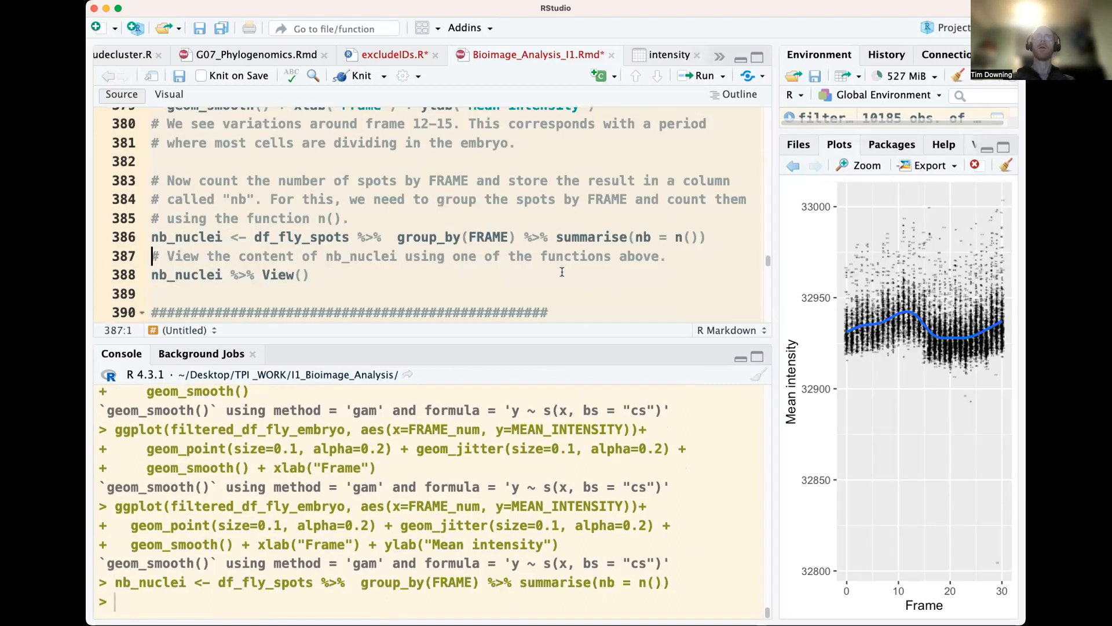
Print the first rows of the spot counts by running head(nb_nuclei) in the console
{"action": "double_click", "coordinate": [209, 239]}
{"action": "key", "text": "super+c"}
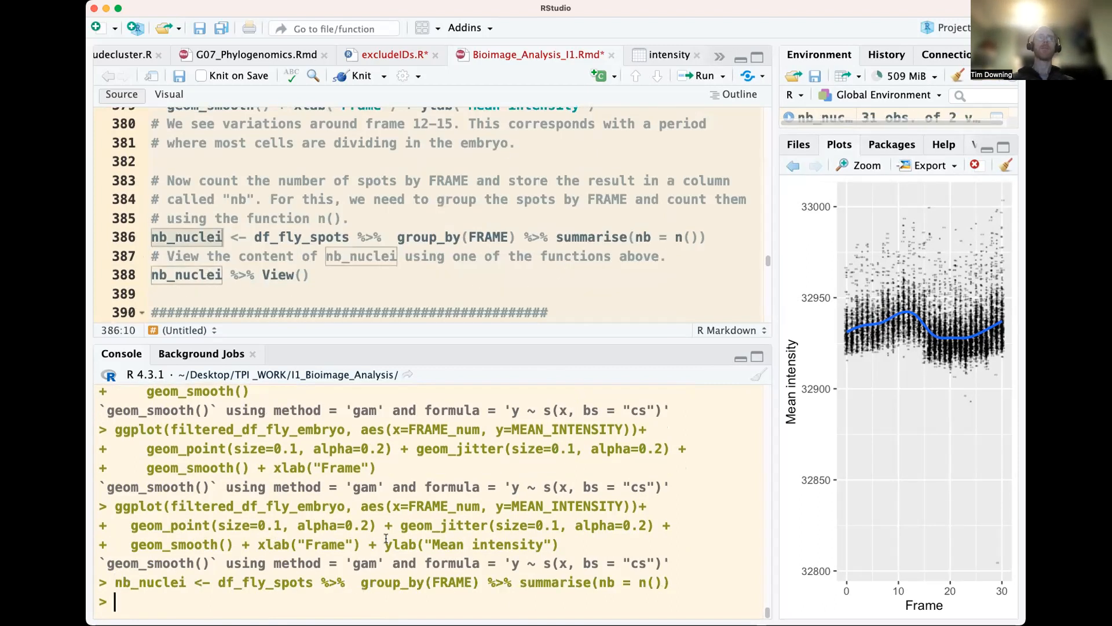
{"action": "type", "text": "head("}
{"action": "key", "text": "super+v"}
{"action": "key", "text": "Return"}
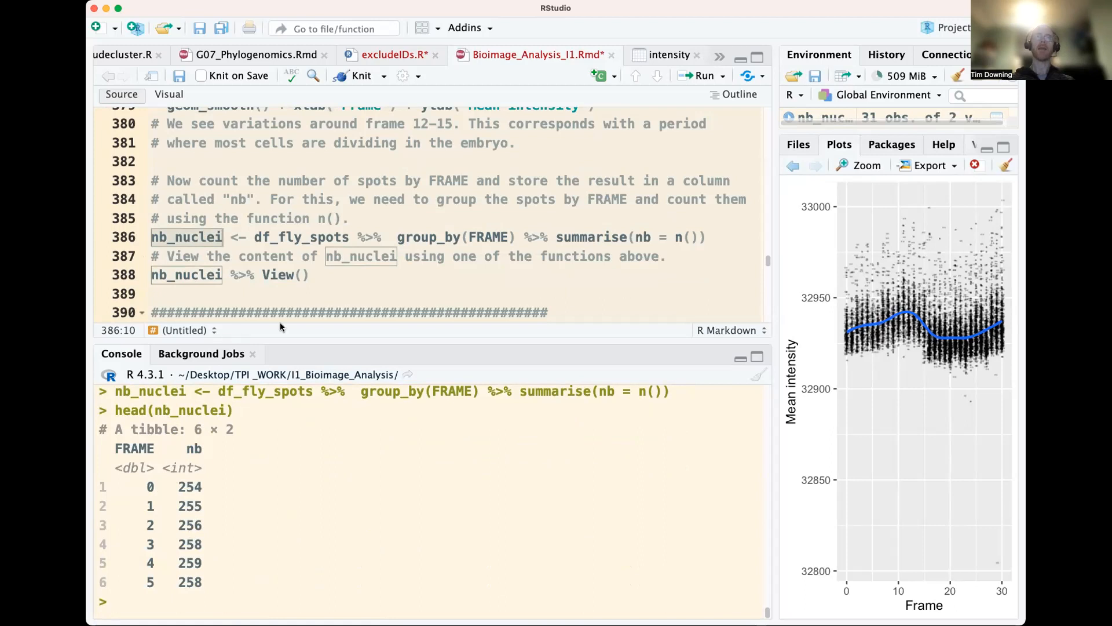
View the nb_nuclei table, sort it by nb in ascending and descending order, and close the table view
{"action": "left_click", "coordinate": [292, 278]}
{"action": "key", "text": "Left"}
{"action": "key", "text": "super+Return"}
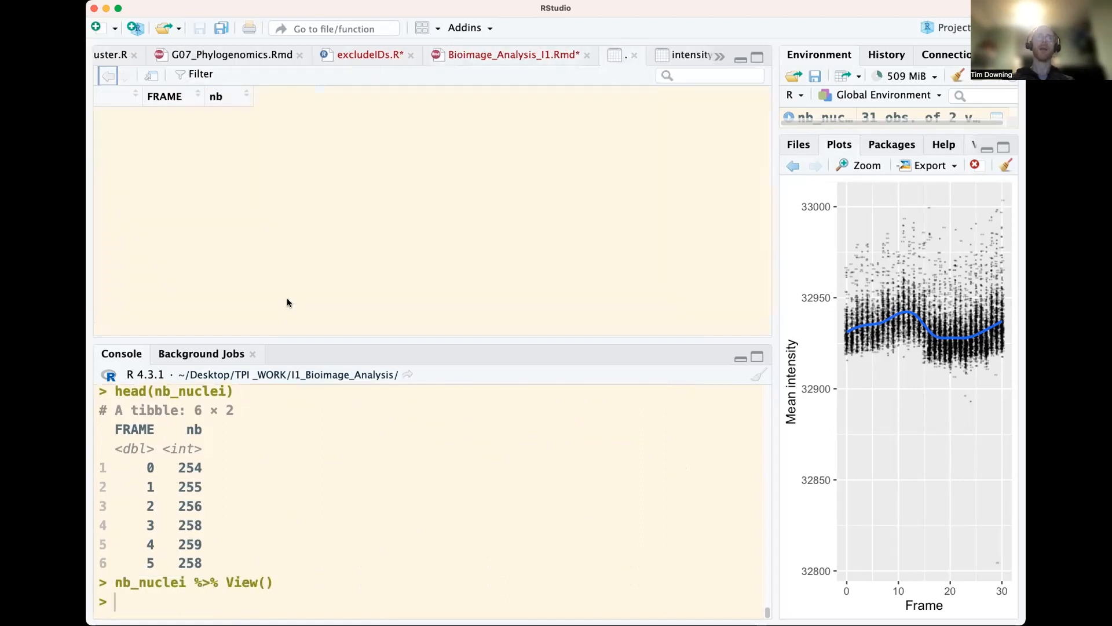
{"action": "left_click", "coordinate": [241, 104]}
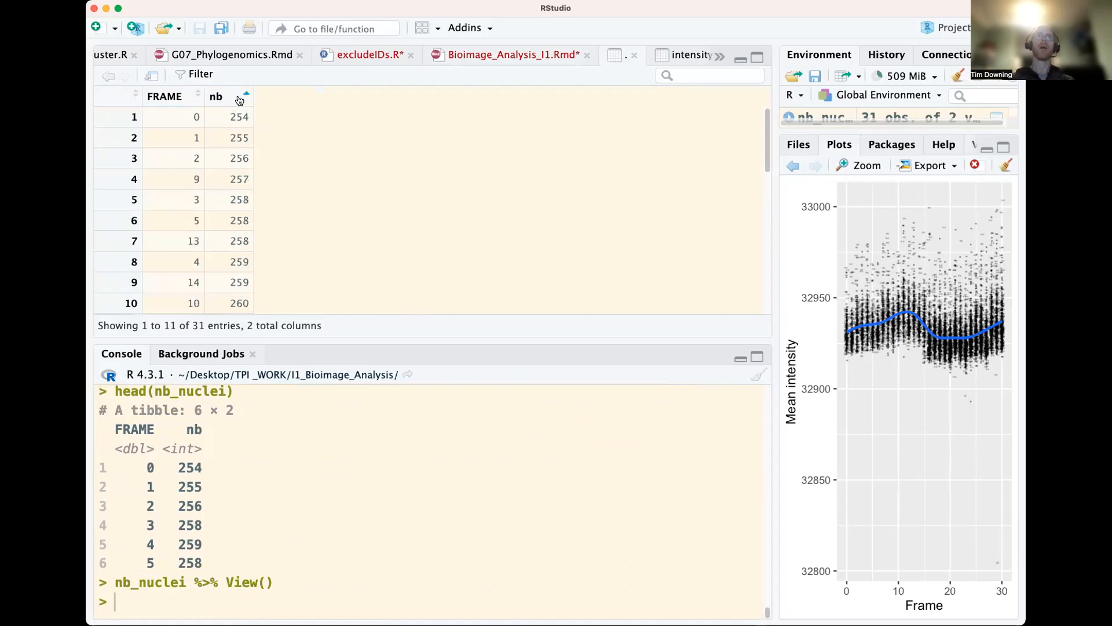
{"action": "left_click", "coordinate": [244, 107]}
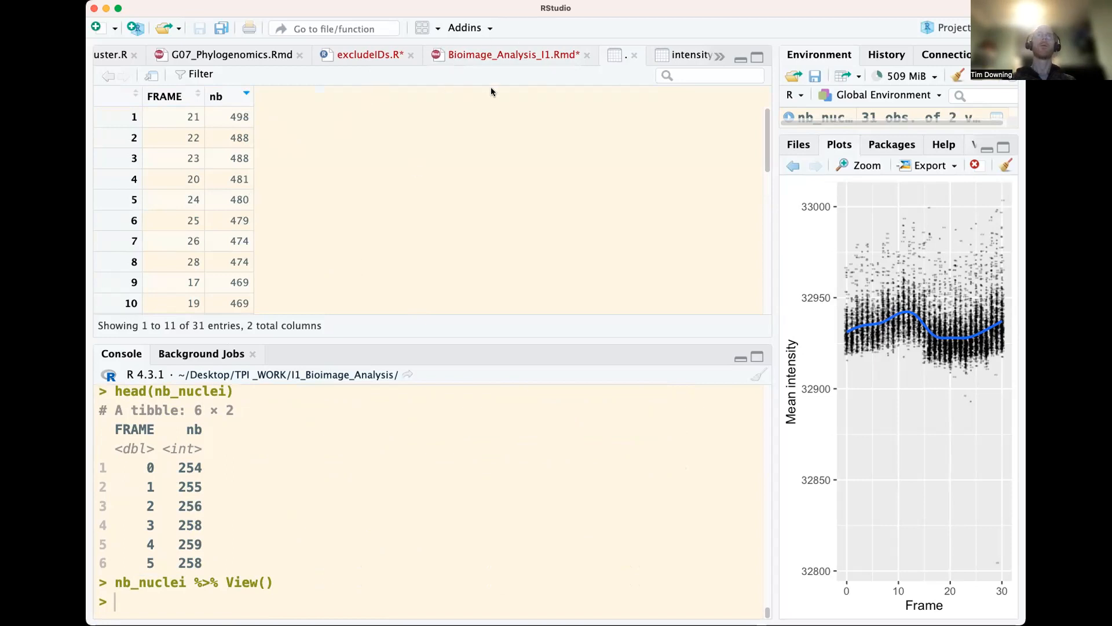
{"action": "left_click", "coordinate": [634, 55]}
{"action": "left_click", "coordinate": [692, 55]}
Correct the spelling of "vizualisation" to "visualisation" in the comment about mamut2r and cellviz3d
{"action": "left_click", "coordinate": [307, 239]}
{"action": "scroll", "coordinate": [304, 240], "scroll_direction": "down", "scroll_amount": 2}
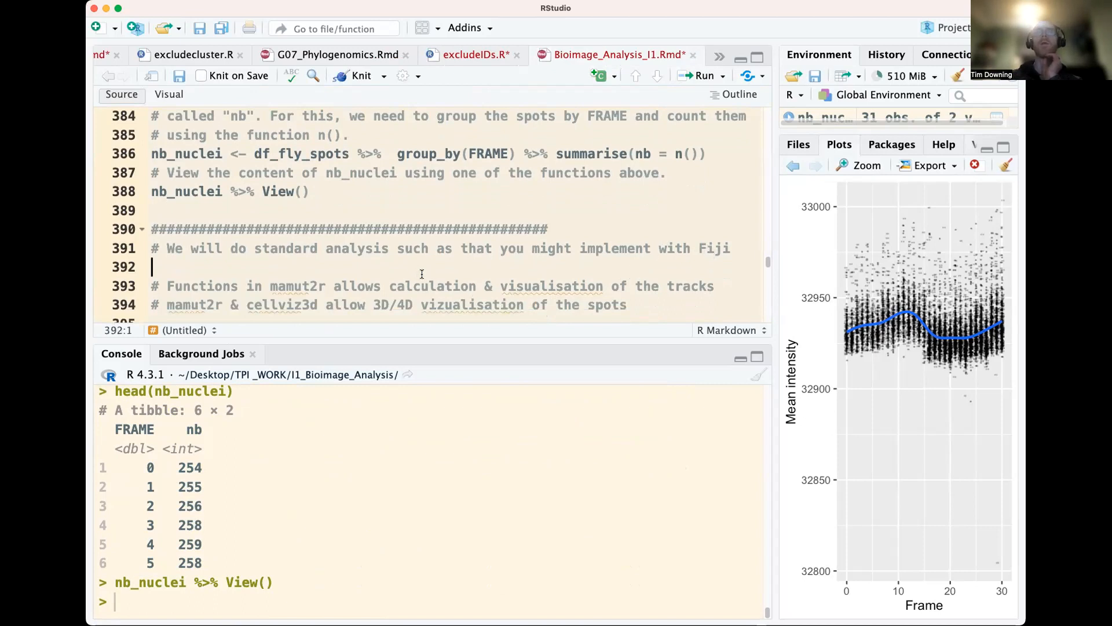
{"action": "left_click_drag", "start_coordinate": [406, 285], "coordinate": [717, 285]}
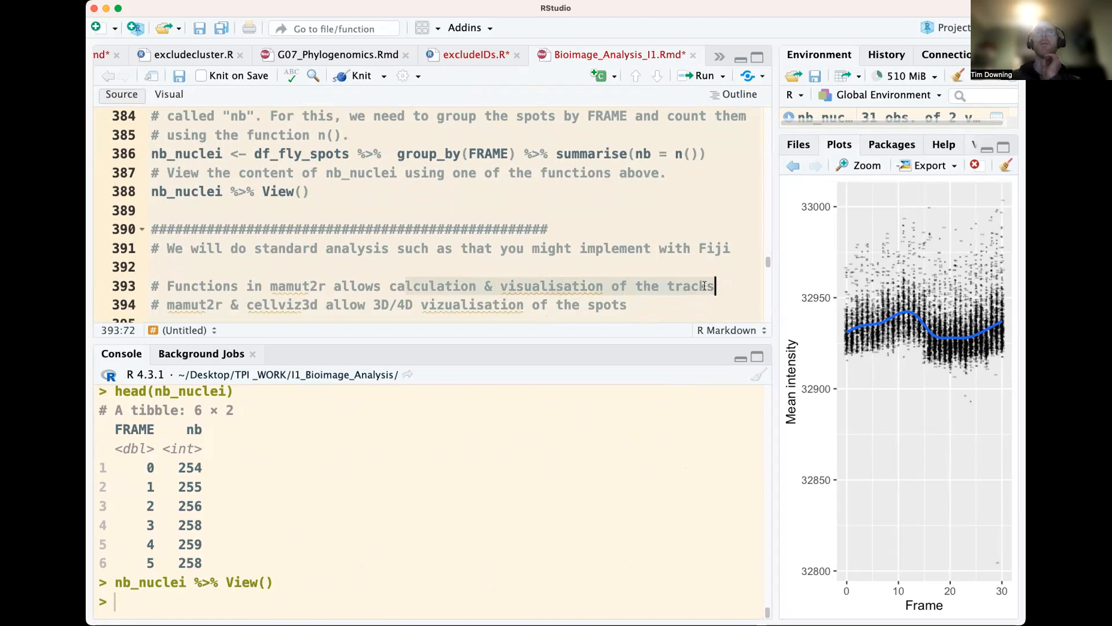
{"action": "left_click", "coordinate": [319, 305]}
{"action": "left_click", "coordinate": [294, 309]}
{"action": "scroll", "coordinate": [446, 278], "scroll_direction": "down", "scroll_amount": 2}
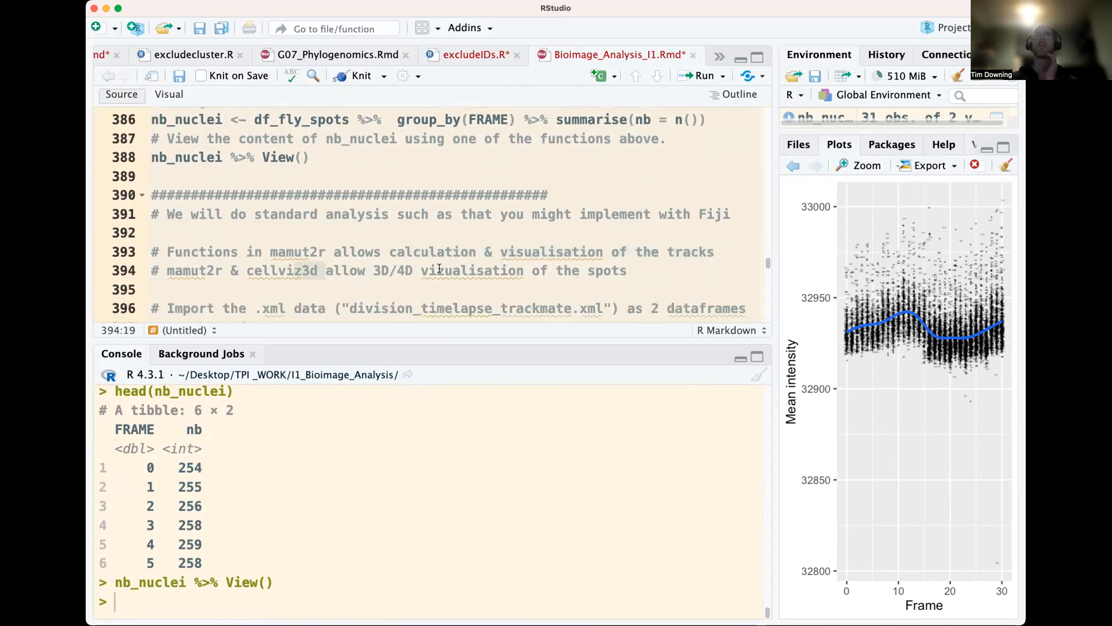
{"action": "left_click", "coordinate": [438, 271]}
{"action": "key", "text": "Delete"}
{"action": "type", "text": "s"}
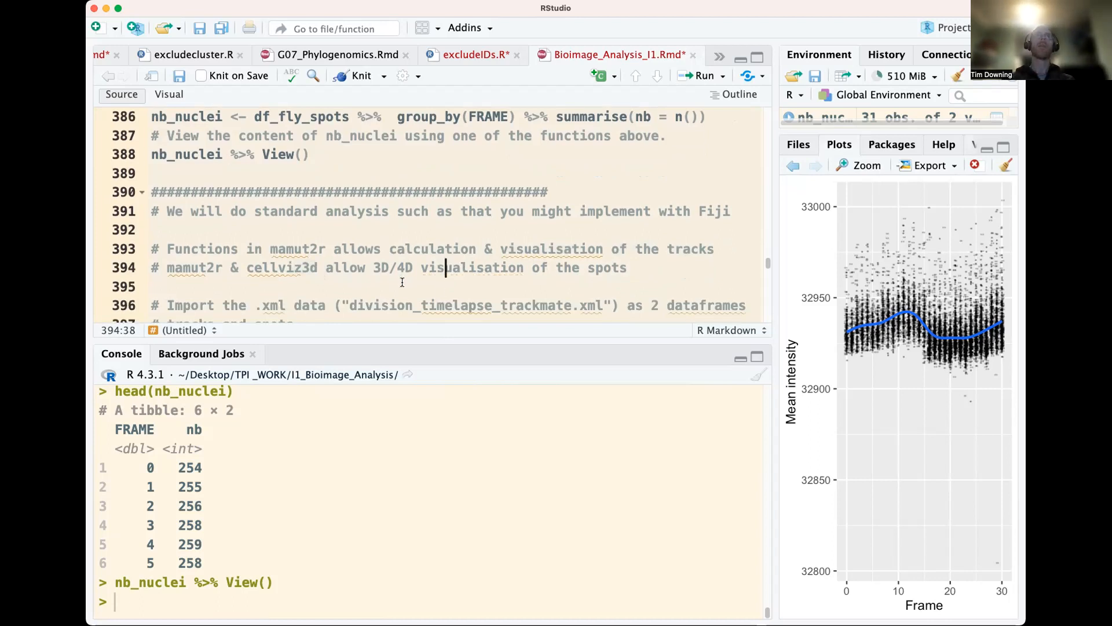
Import division_timelapse_trackmate.xml into fileXML by running the xmlToList line
{"action": "scroll", "coordinate": [443, 309], "scroll_direction": "down", "scroll_amount": 2}
{"action": "double_click", "coordinate": [399, 274]}
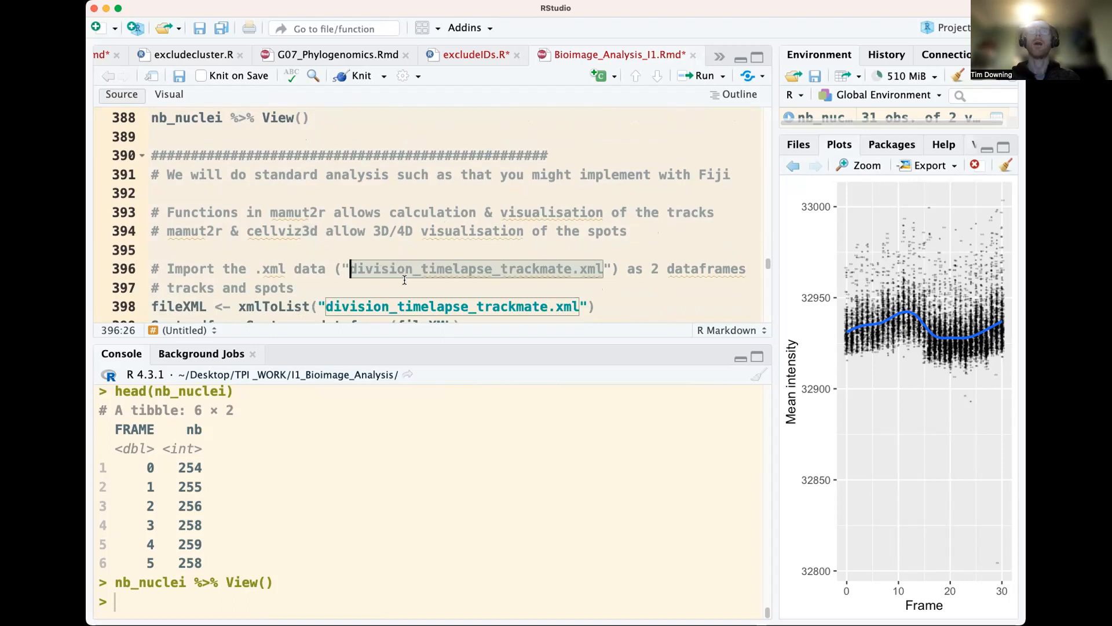
{"action": "scroll", "coordinate": [319, 281], "scroll_direction": "down", "scroll_amount": 1}
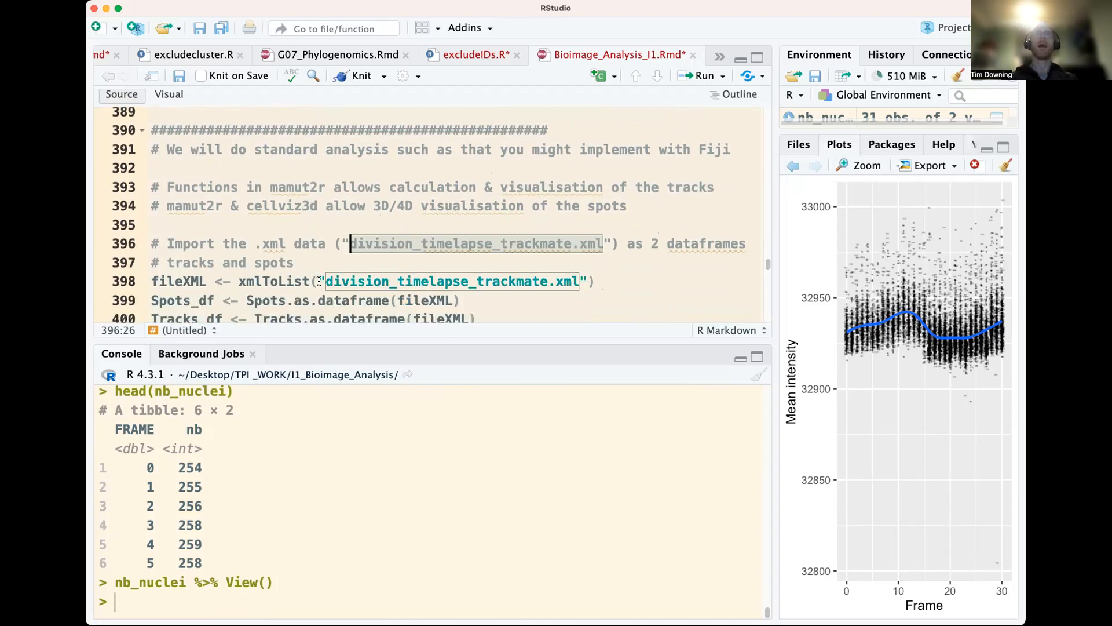
{"action": "scroll", "coordinate": [285, 268], "scroll_direction": "down", "scroll_amount": 1}
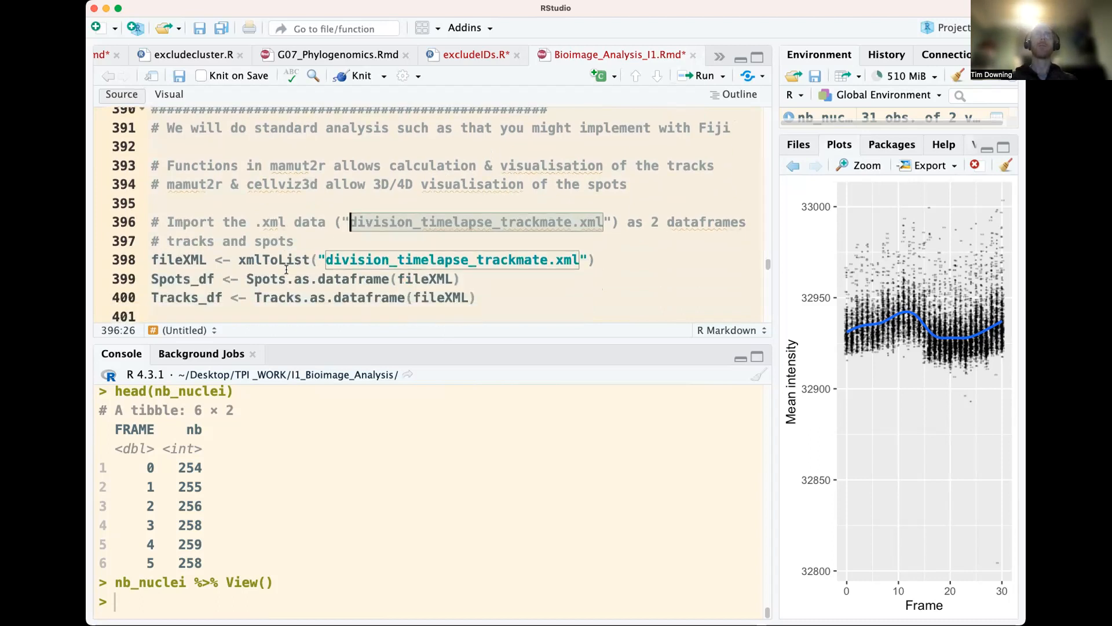
{"action": "left_click", "coordinate": [366, 262]}
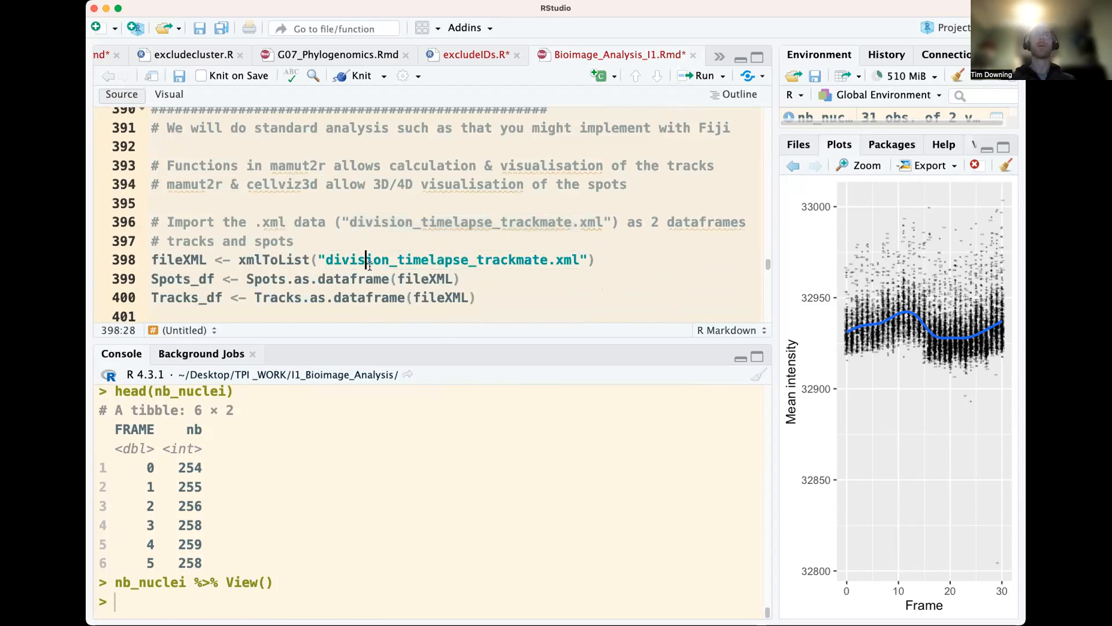
{"action": "double_click", "coordinate": [290, 265]}
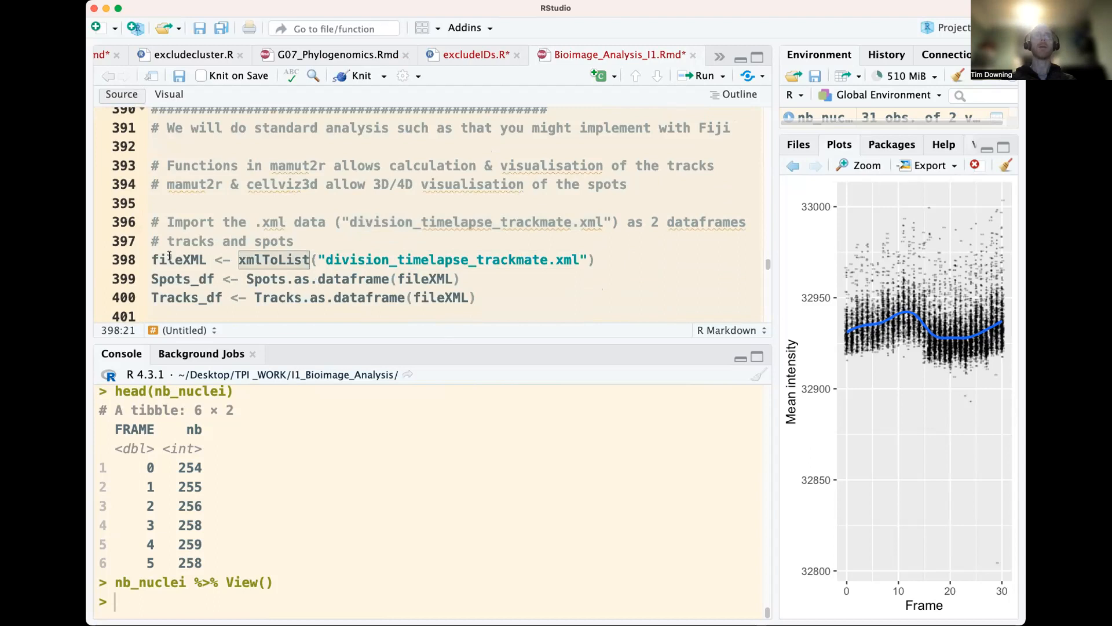
{"action": "left_click", "coordinate": [224, 259]}
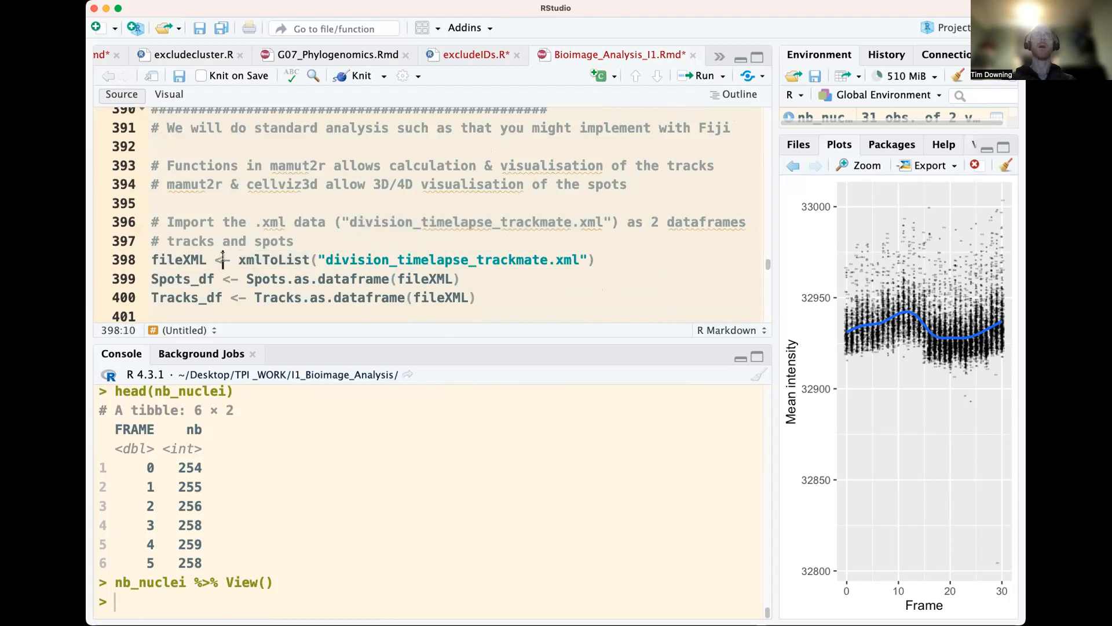
{"action": "key", "text": "super+Return"}
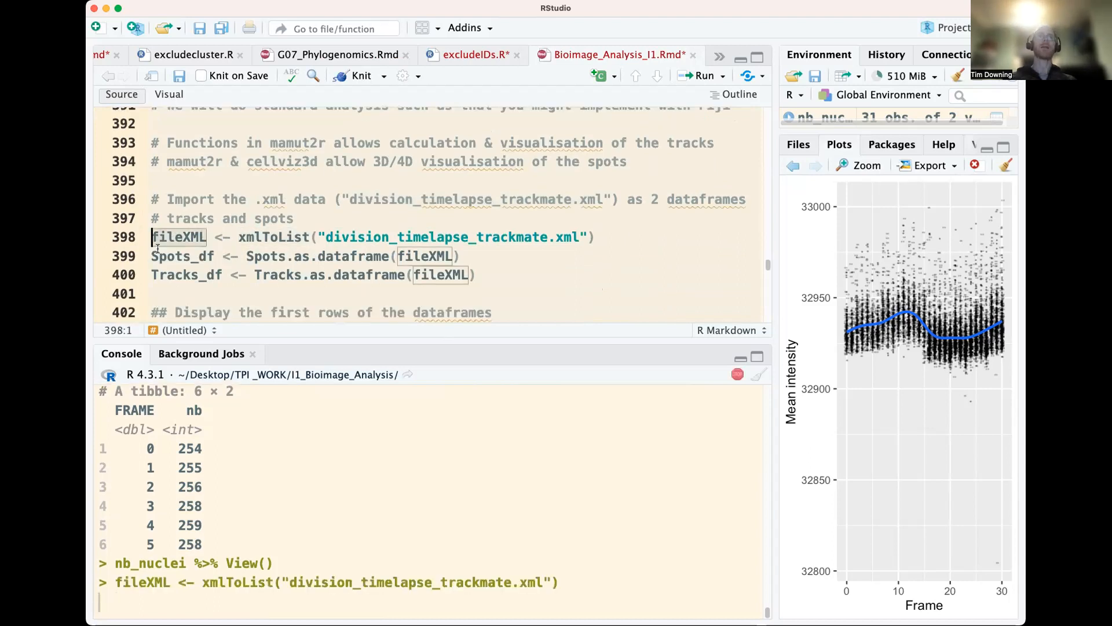
Add the line str(fileXML) directly below the XML import and run it to print the list's structure
{"action": "type", "text": "str(fileXML)"}
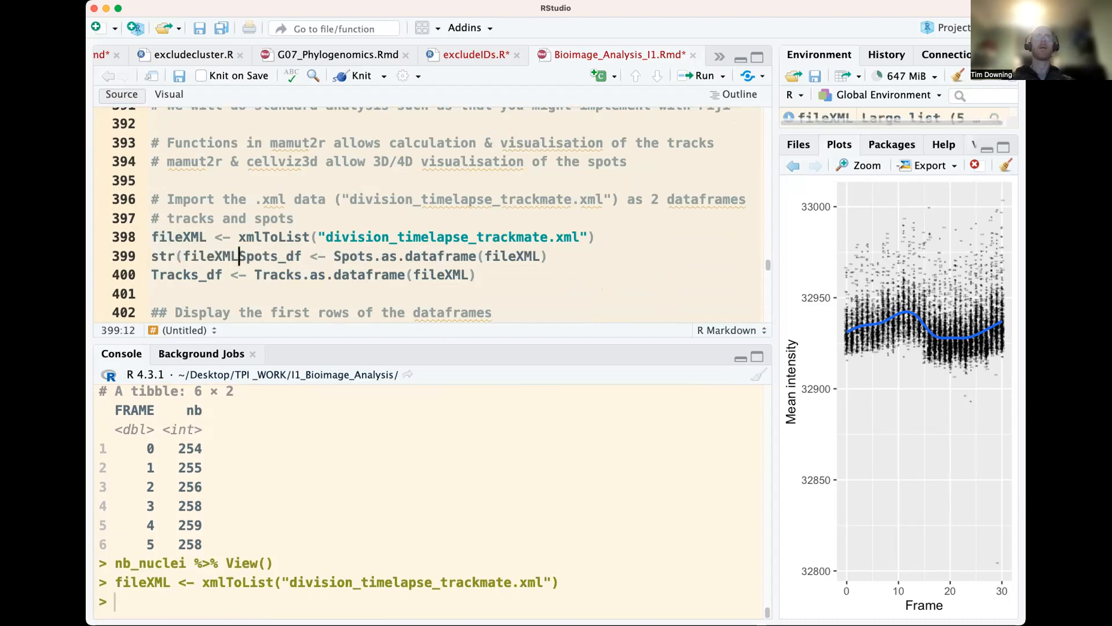
{"action": "key", "text": "Return"}
{"action": "key", "text": "Up"}
{"action": "key", "text": "super+Return"}
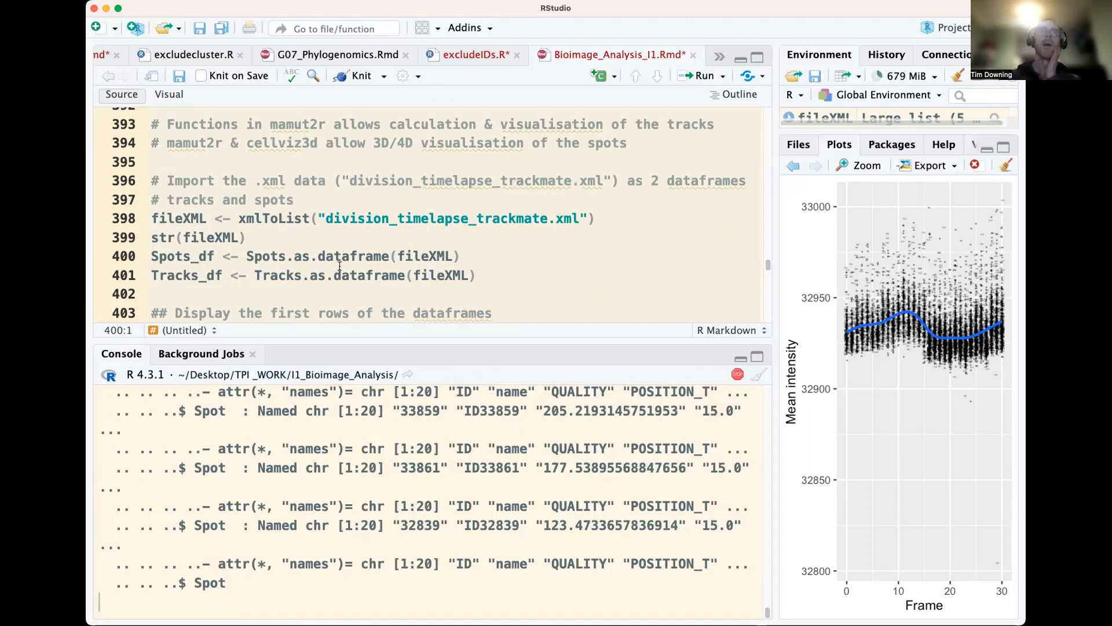
Create Spots_df and Tracks_df by running Spots.as.dataframe(fileXML) and Tracks.as.dataframe(fileXML)
{"action": "double_click", "coordinate": [395, 277]}
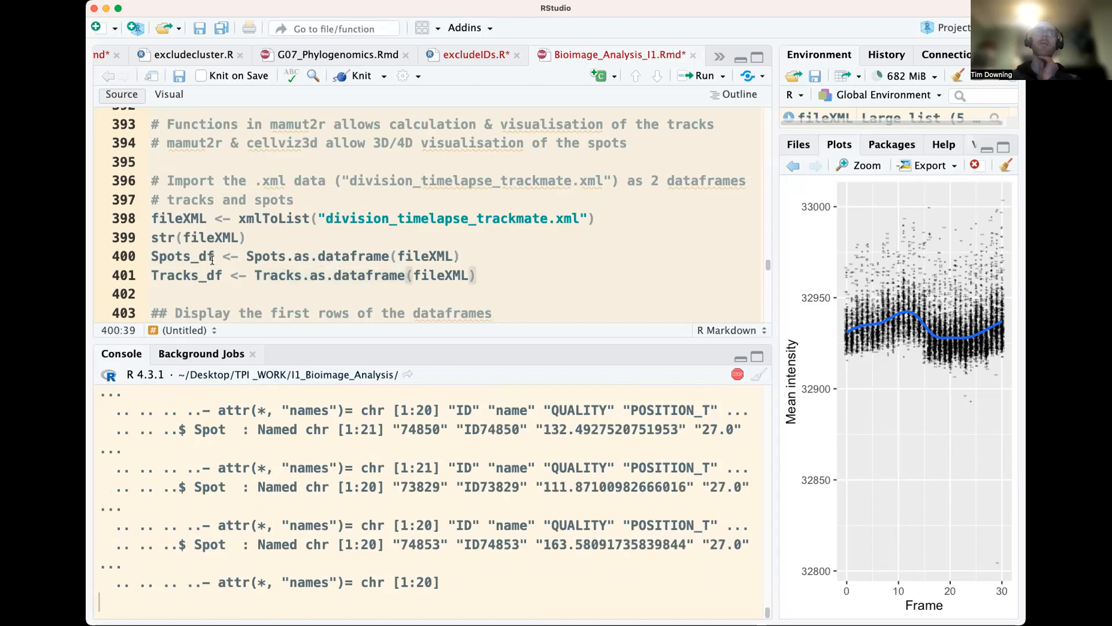
{"action": "left_click", "coordinate": [322, 252]}
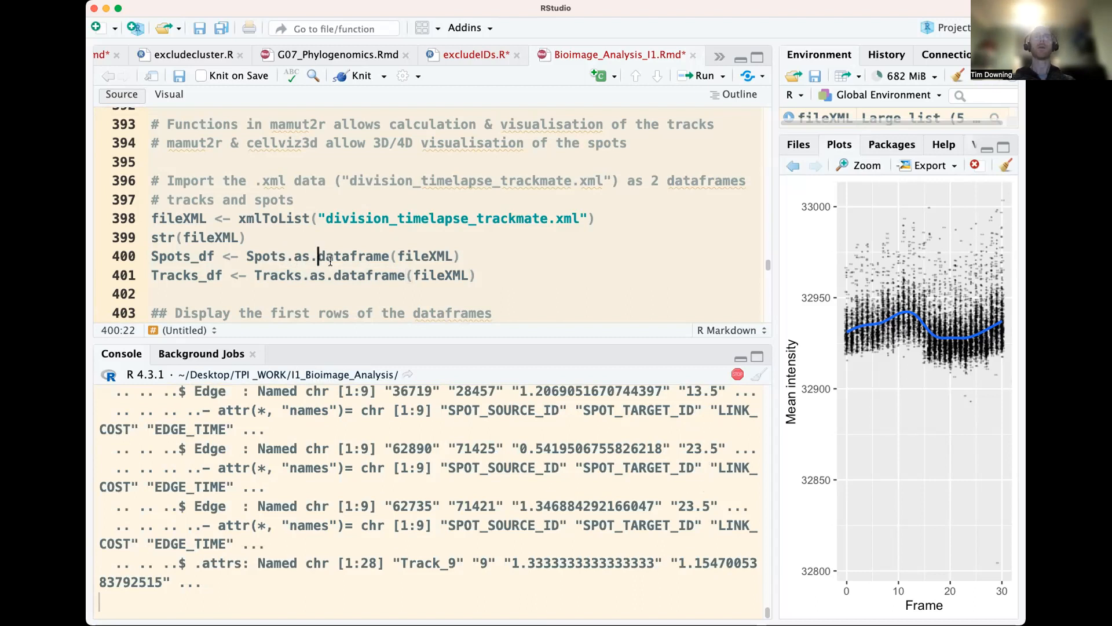
{"action": "key", "text": "super+Return"}
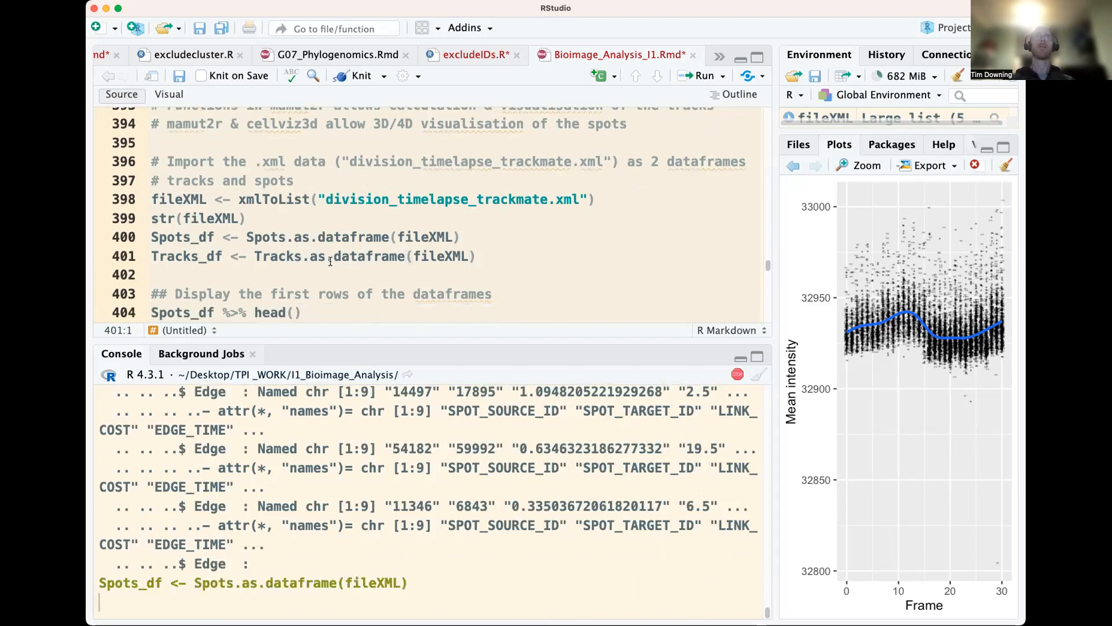
{"action": "key", "text": "super+Return"}
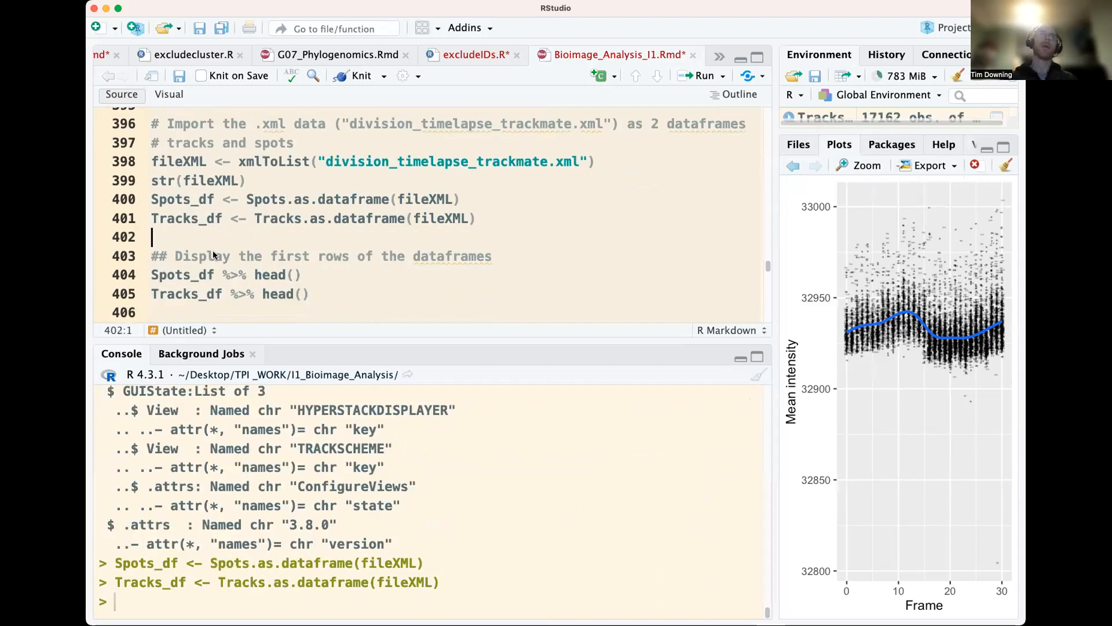
Display the first rows of Spots_df and Tracks_df with head() and examine their columns
{"action": "scroll", "coordinate": [213, 250], "scroll_direction": "down", "scroll_amount": 1}
{"action": "left_click", "coordinate": [280, 252]}
{"action": "key", "text": "super+Return"}
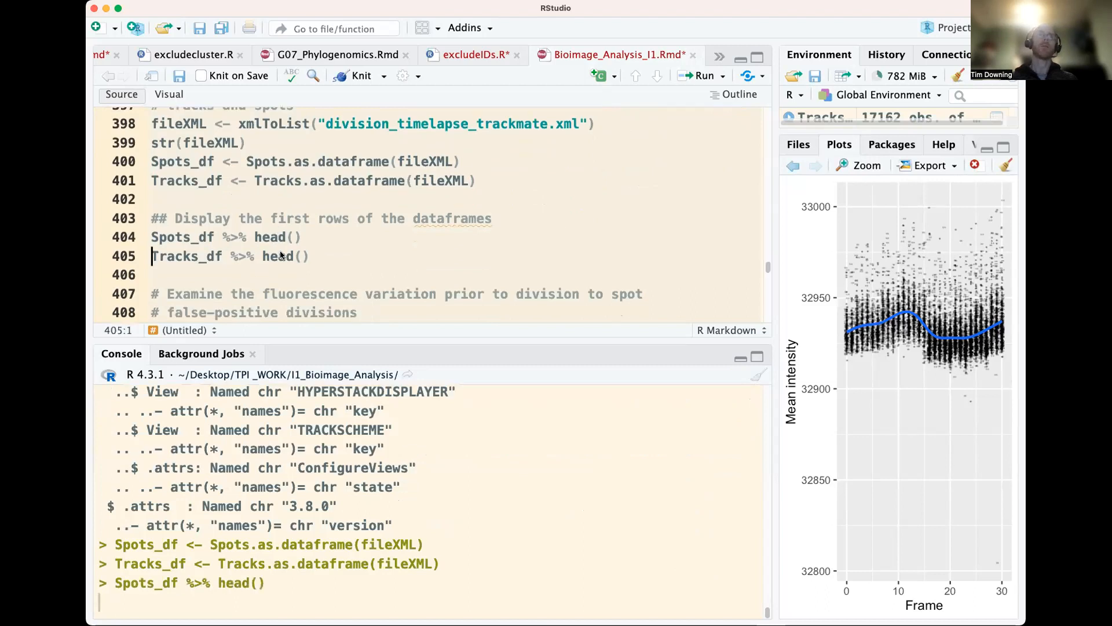
{"action": "scroll", "coordinate": [410, 470], "scroll_direction": "up", "scroll_amount": 5}
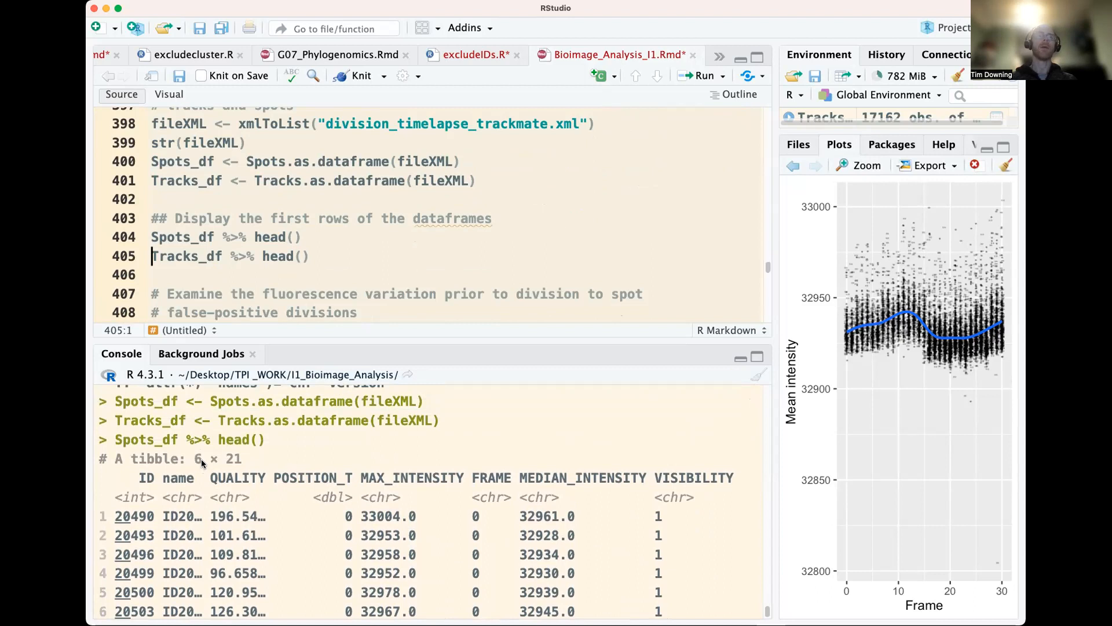
{"action": "scroll", "coordinate": [200, 459], "scroll_direction": "down", "scroll_amount": 3}
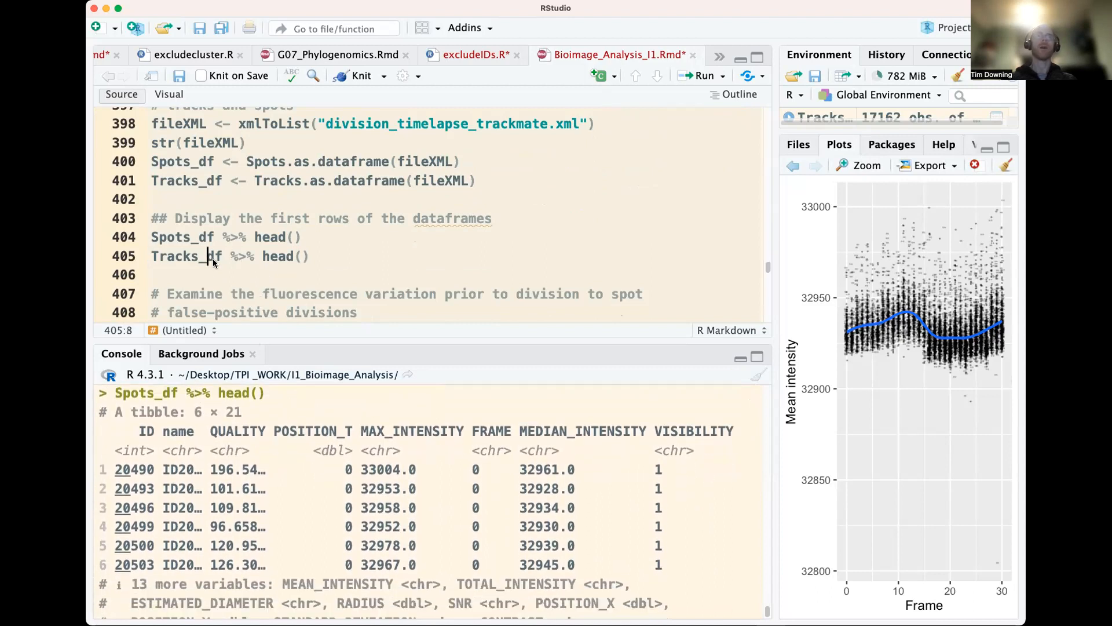
{"action": "key", "text": "super+Return"}
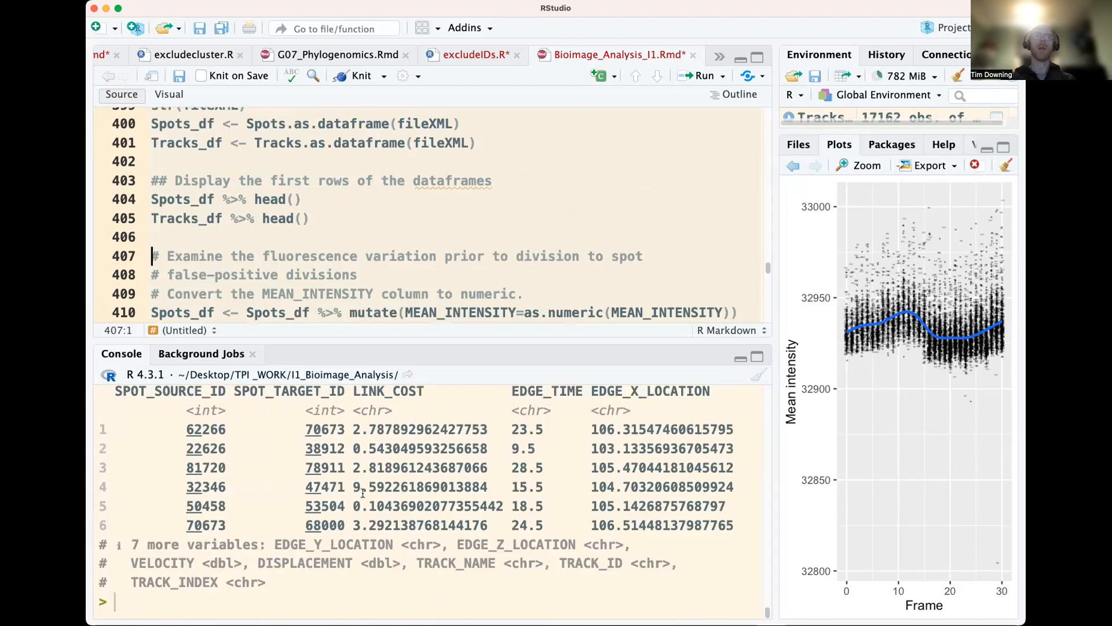
Examine the SPOT_SOURCE_ID and SPOT_TARGET_ID columns in the printed Tracks_df rows
{"action": "scroll", "coordinate": [363, 493], "scroll_direction": "up", "scroll_amount": 2}
{"action": "double_click", "coordinate": [155, 464]}
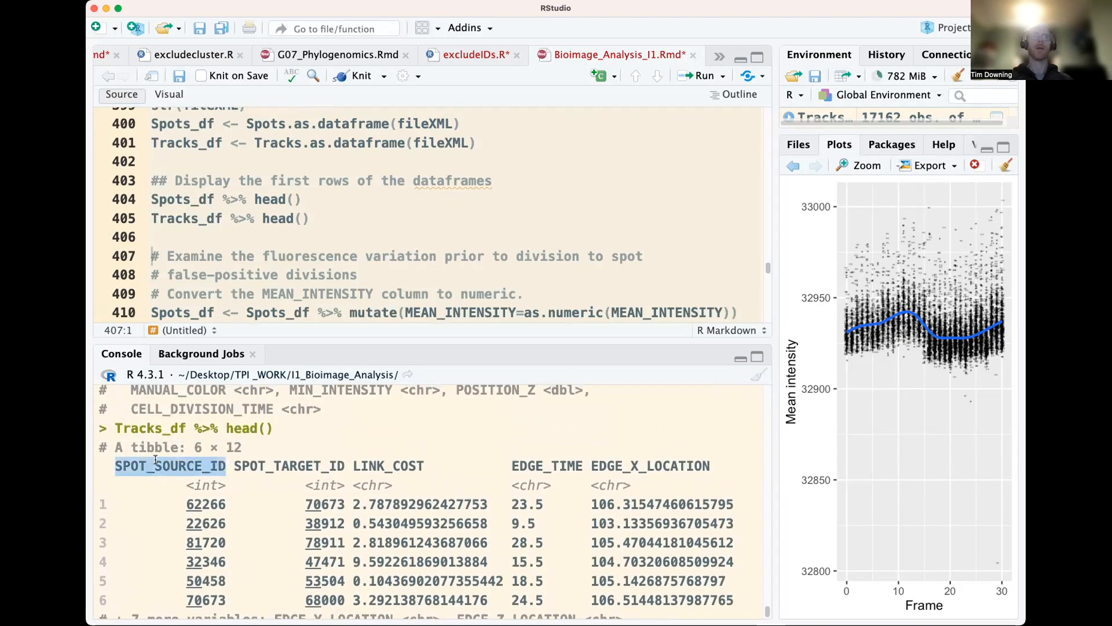
{"action": "double_click", "coordinate": [291, 463]}
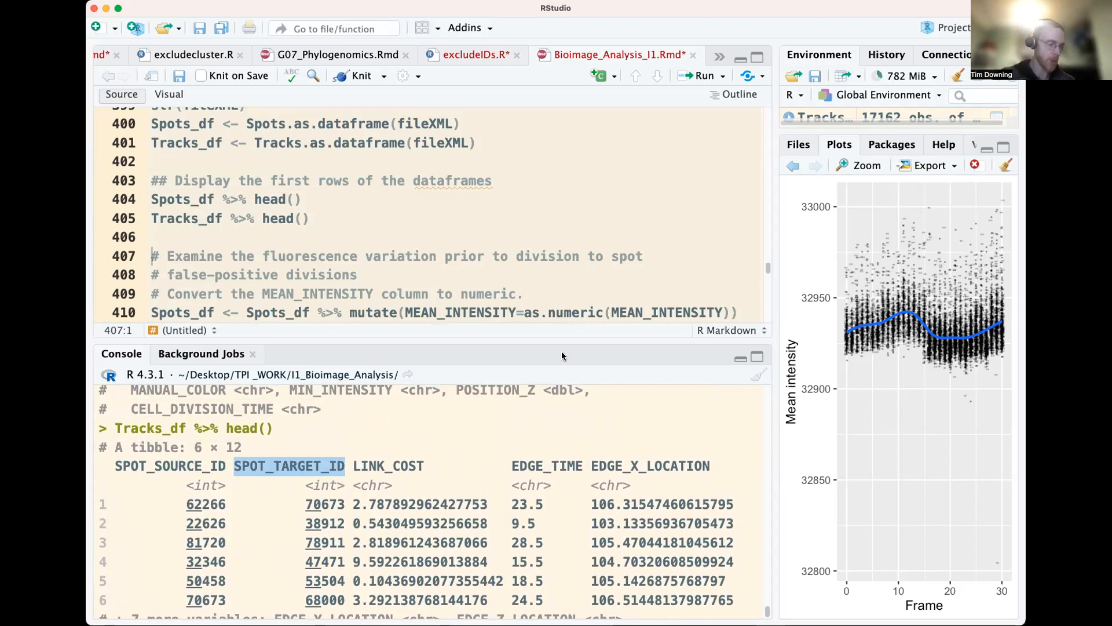
Convert the MEAN_INTENSITY column of Spots_df to numeric by running the mutate line
{"action": "scroll", "coordinate": [352, 240], "scroll_direction": "down", "scroll_amount": 1}
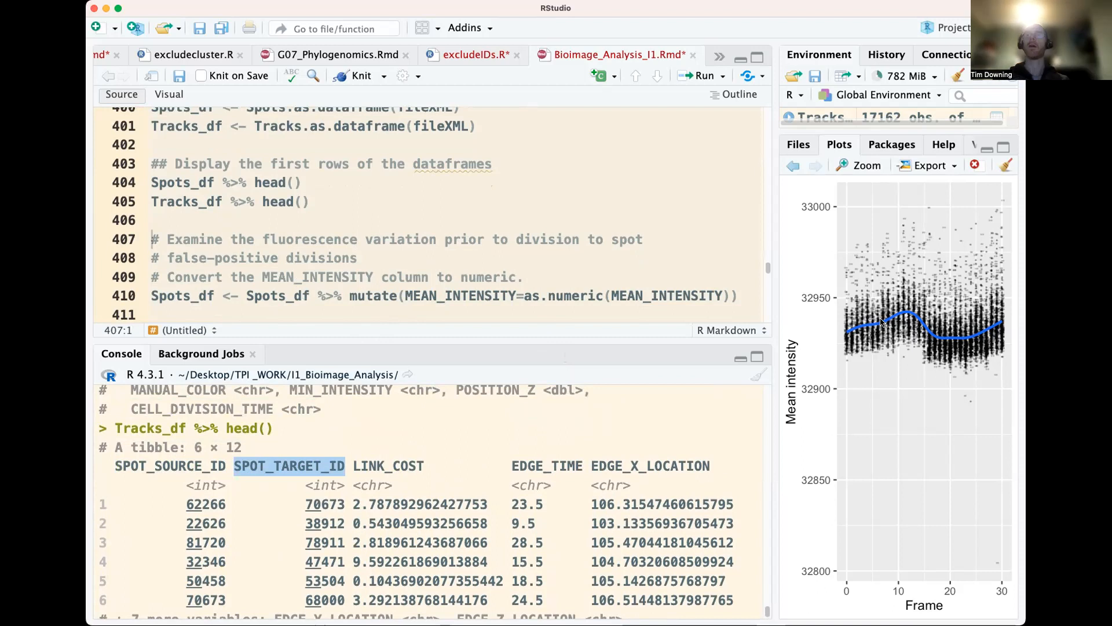
{"action": "double_click", "coordinate": [313, 278]}
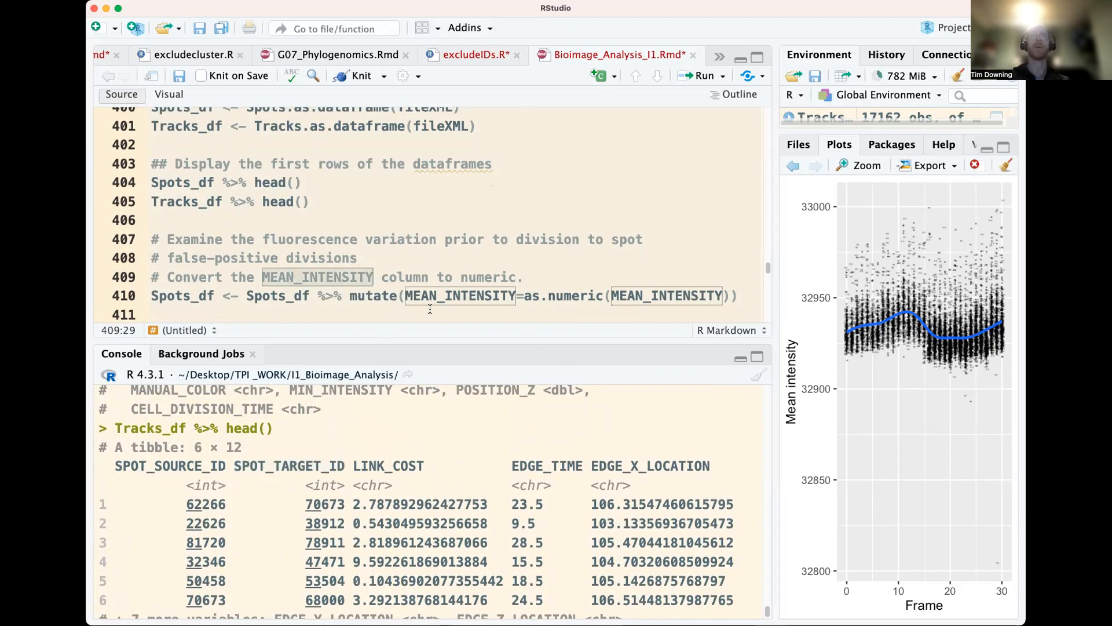
{"action": "left_click", "coordinate": [509, 296]}
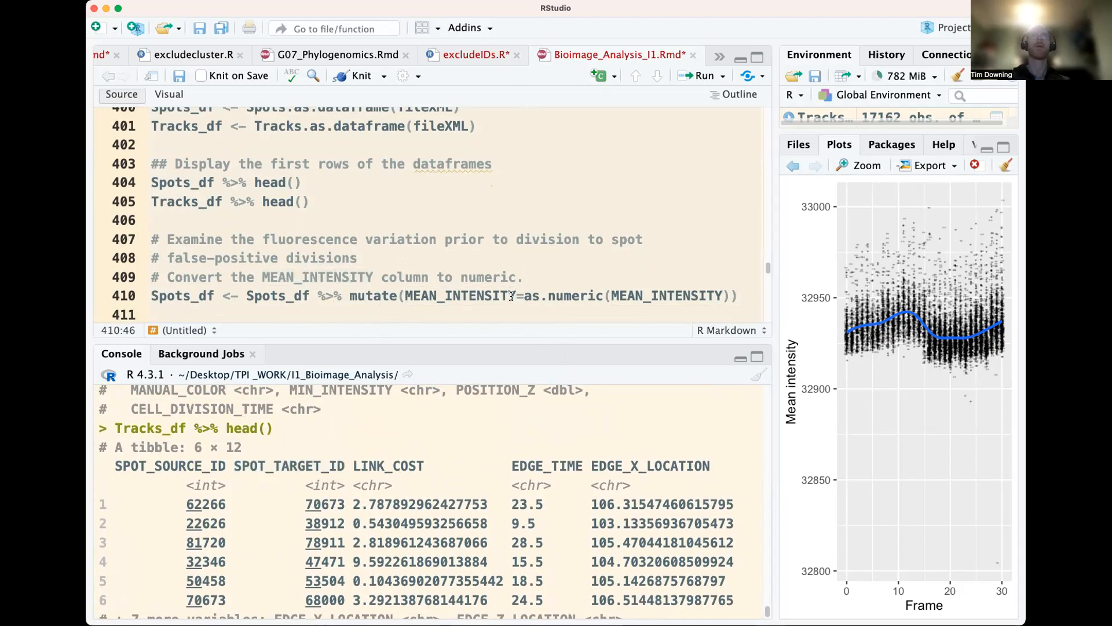
{"action": "key", "text": "super+Return"}
Count the spots per FRAME into nb_nuclei with group_by and summarise, and check the result with str(nb_nuclei)
{"action": "left_click", "coordinate": [199, 219]}
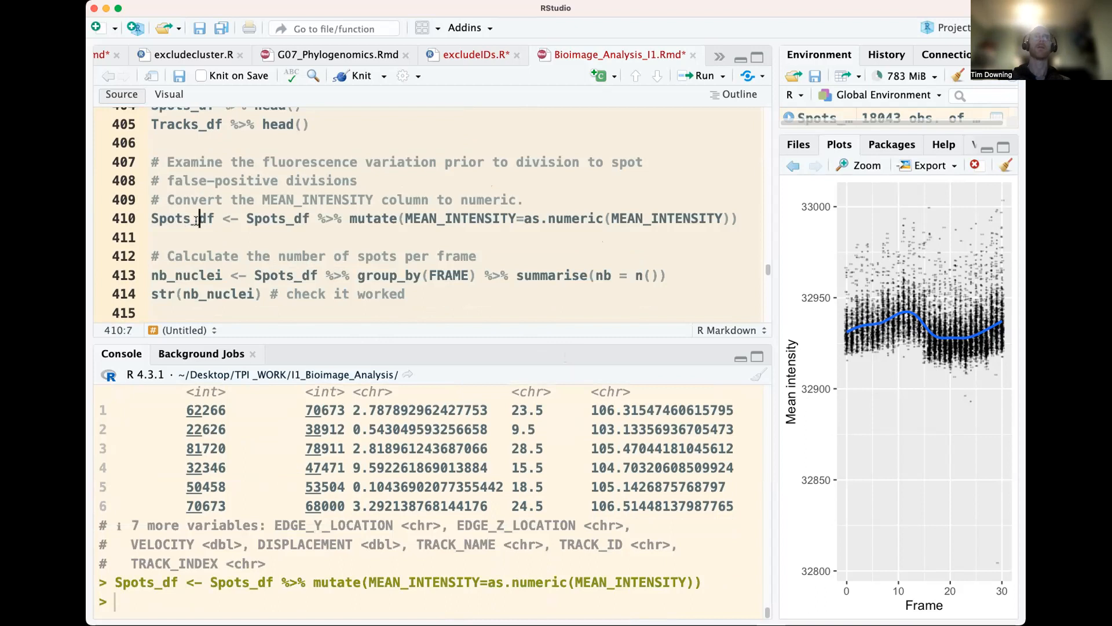
{"action": "left_click", "coordinate": [269, 240]}
{"action": "left_click", "coordinate": [518, 275]}
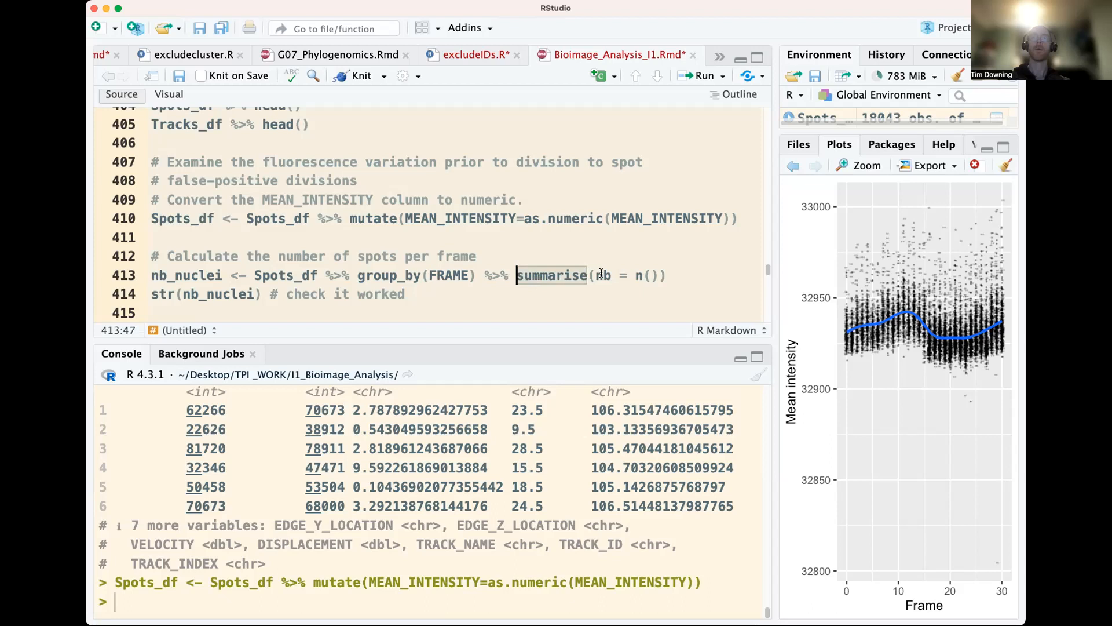
{"action": "left_click", "coordinate": [448, 276]}
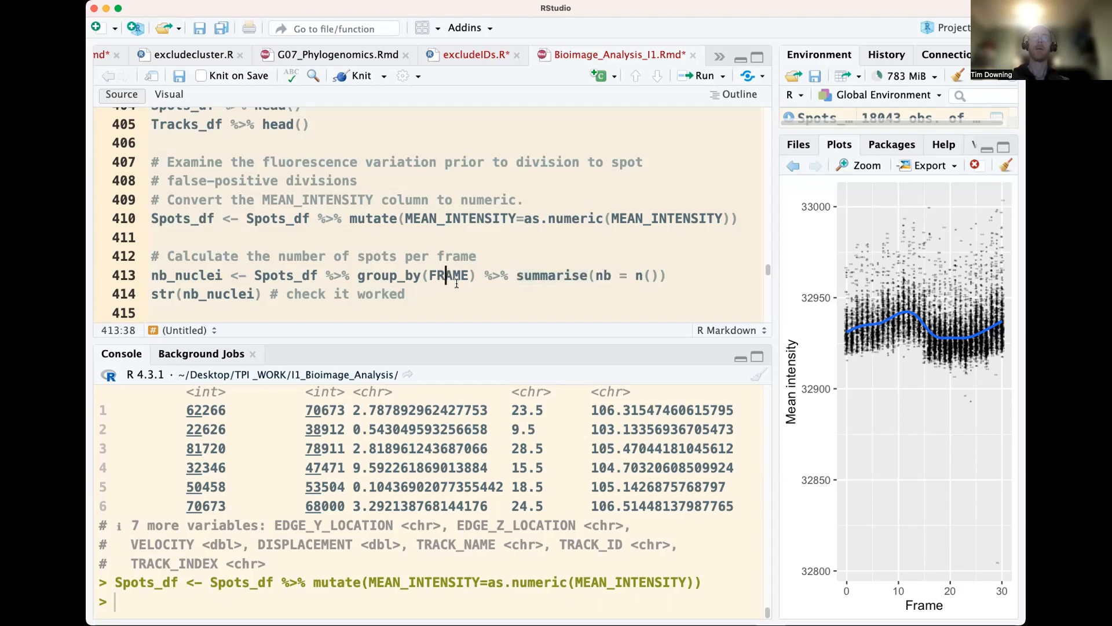
{"action": "left_click", "coordinate": [200, 275]}
{"action": "left_click", "coordinate": [320, 275]}
{"action": "key", "text": "super+Return"}
{"action": "key", "text": "super+Return"}
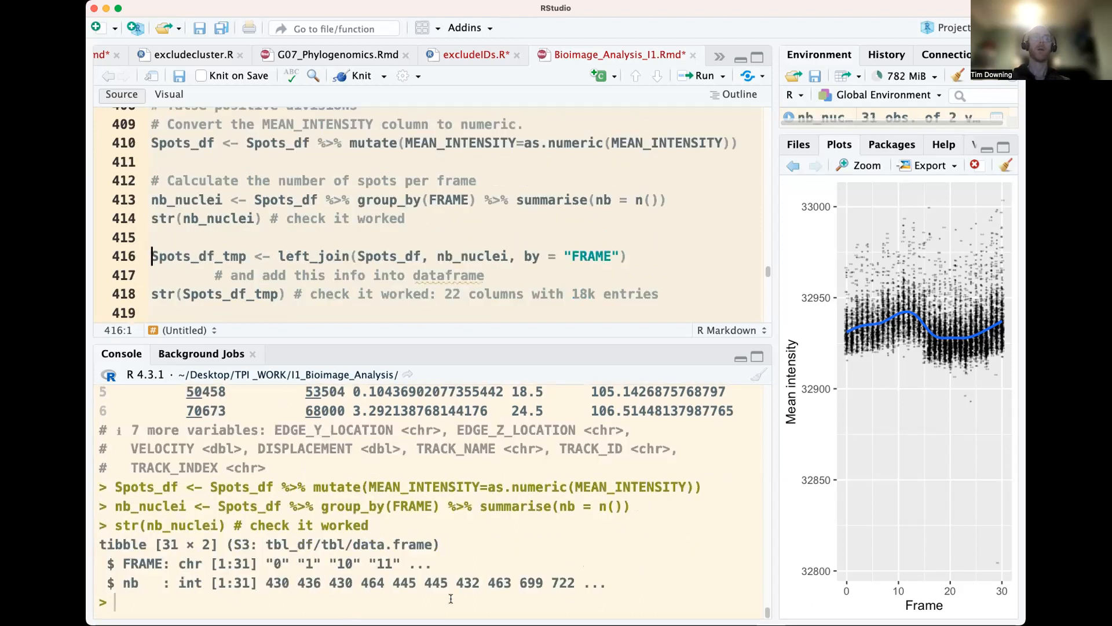
Review the nb_nuclei structure output and the left_join line combining Spots_df with nb_nuclei by FRAME
{"action": "left_click_drag", "start_coordinate": [574, 582], "coordinate": [110, 537]}
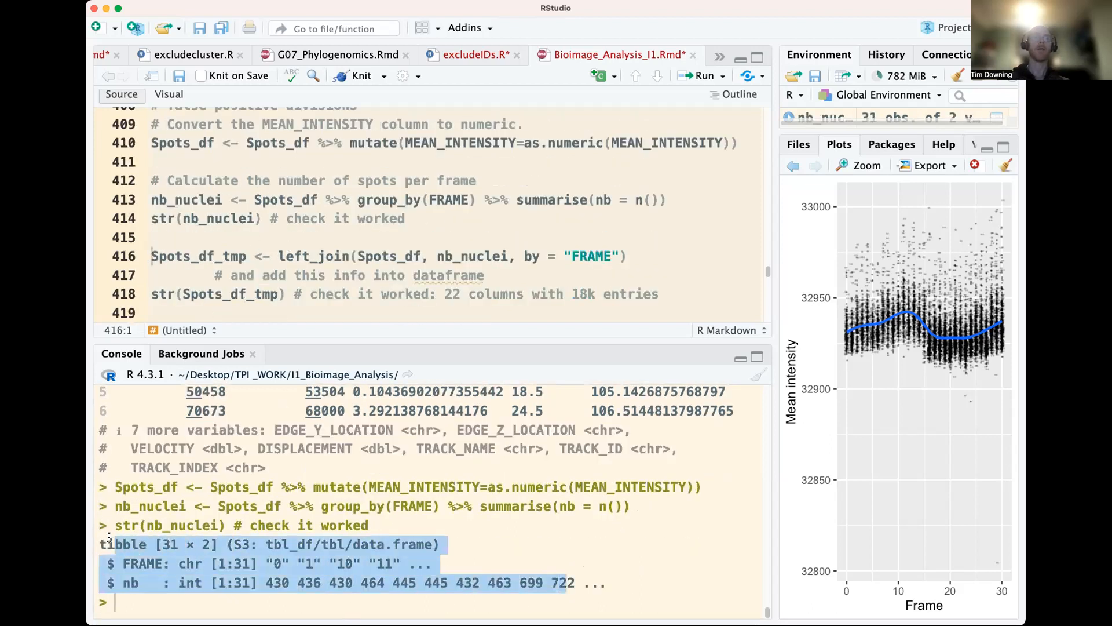
{"action": "left_click", "coordinate": [301, 562]}
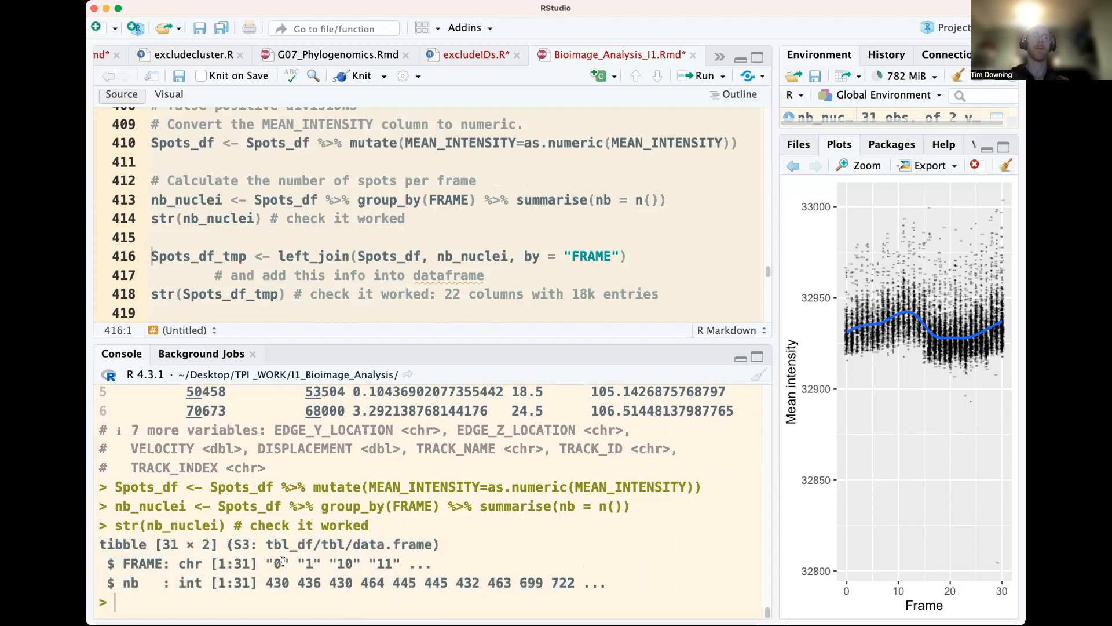
{"action": "left_click_drag", "start_coordinate": [278, 583], "coordinate": [493, 583]}
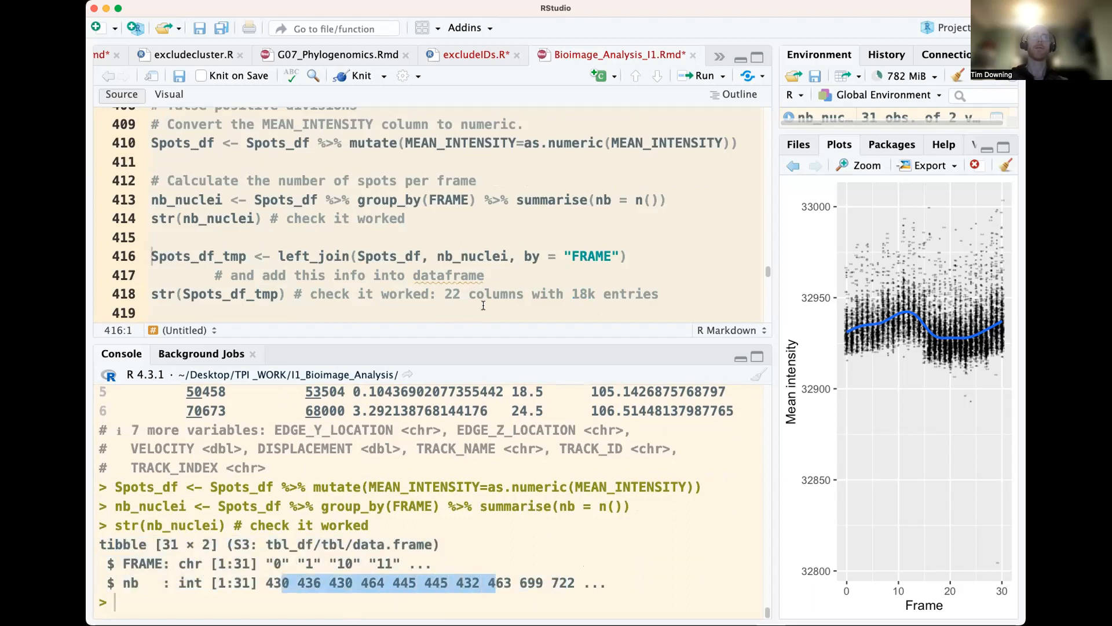
{"action": "left_click", "coordinate": [379, 204]}
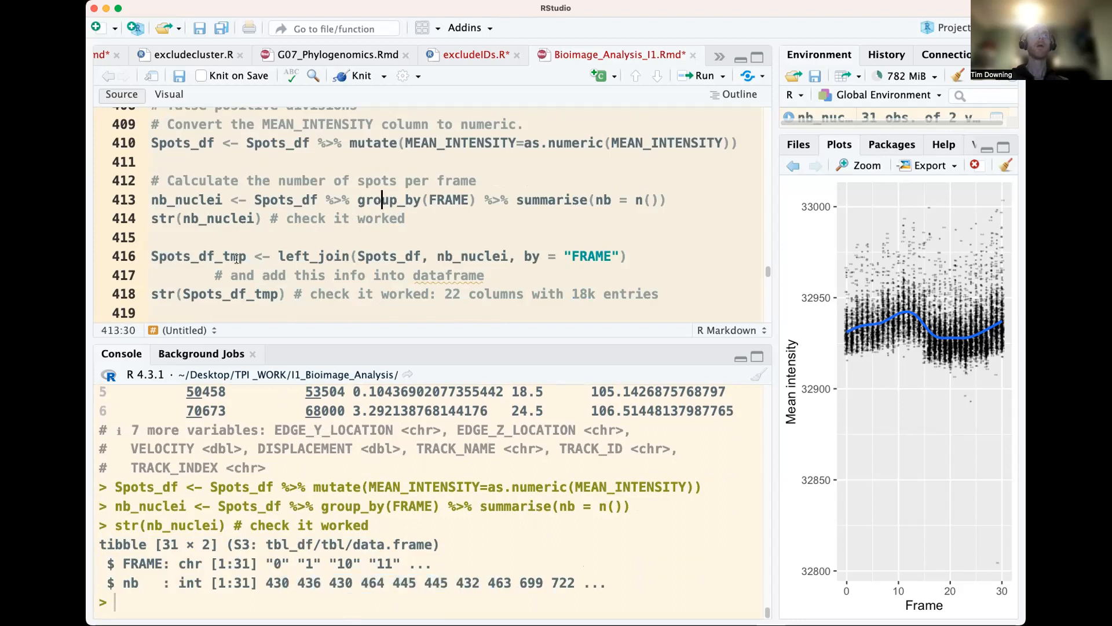
{"action": "left_click", "coordinate": [235, 257]}
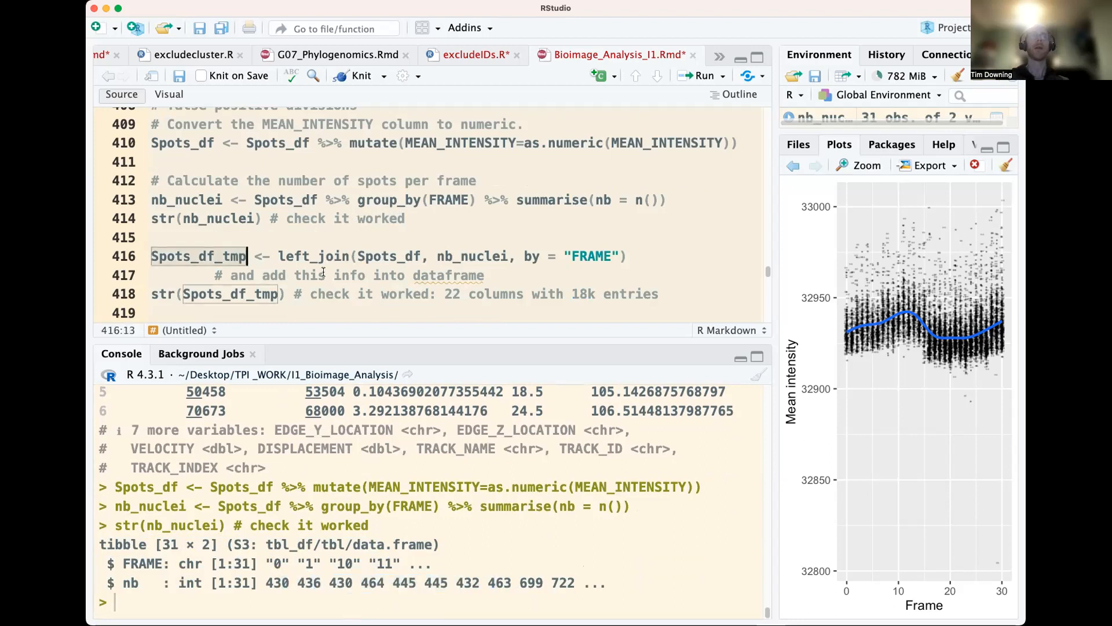
{"action": "left_click", "coordinate": [288, 257]}
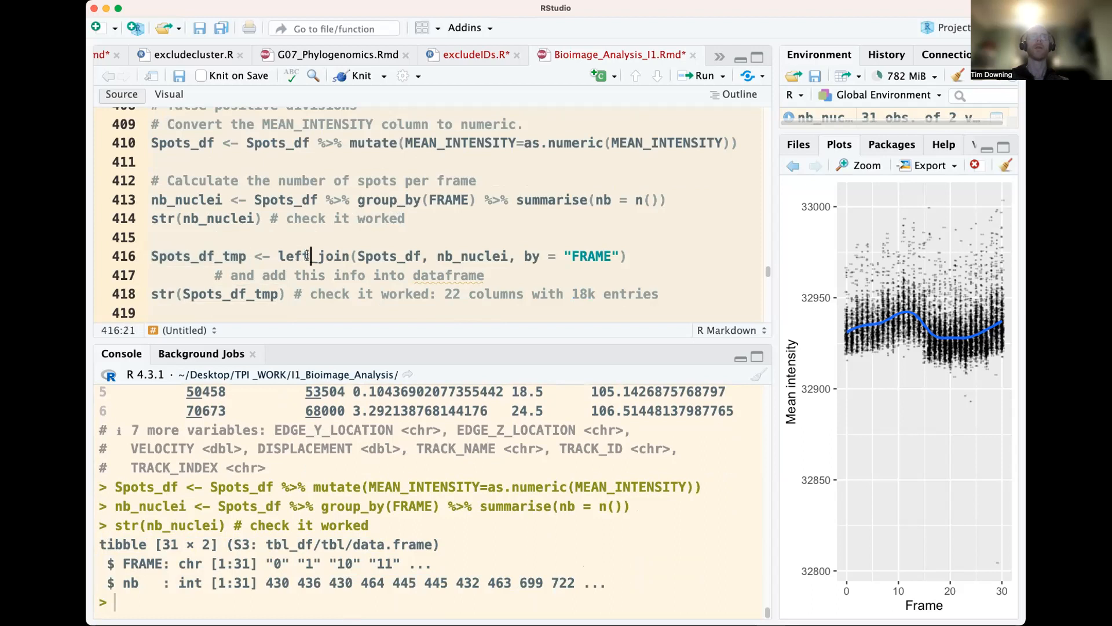
{"action": "double_click", "coordinate": [394, 255]}
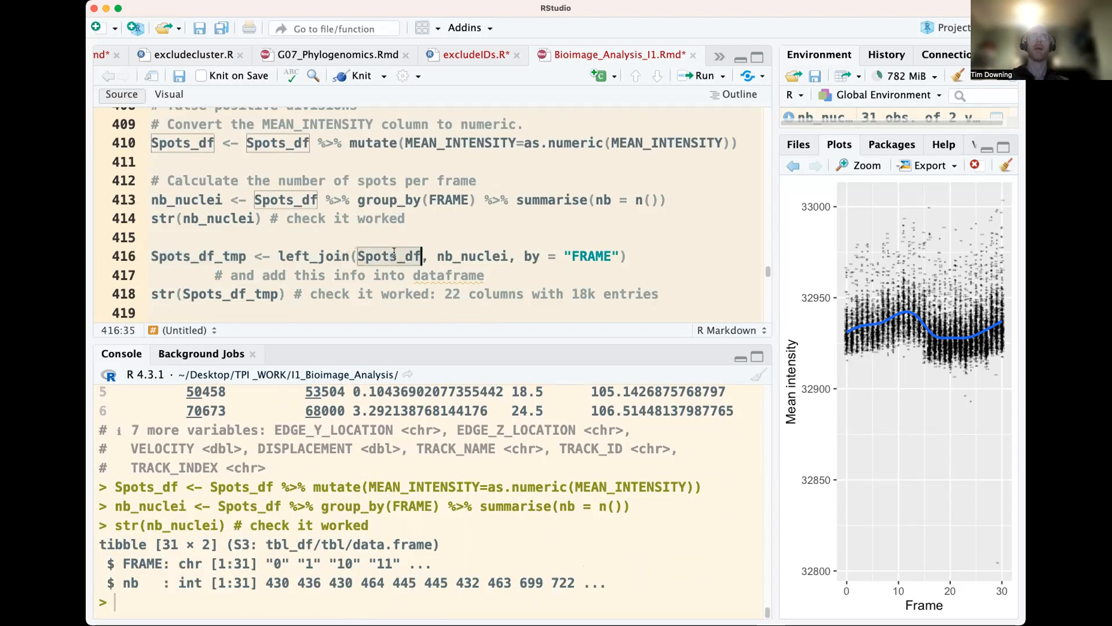
{"action": "double_click", "coordinate": [460, 259]}
{"action": "key", "text": "super+c"}
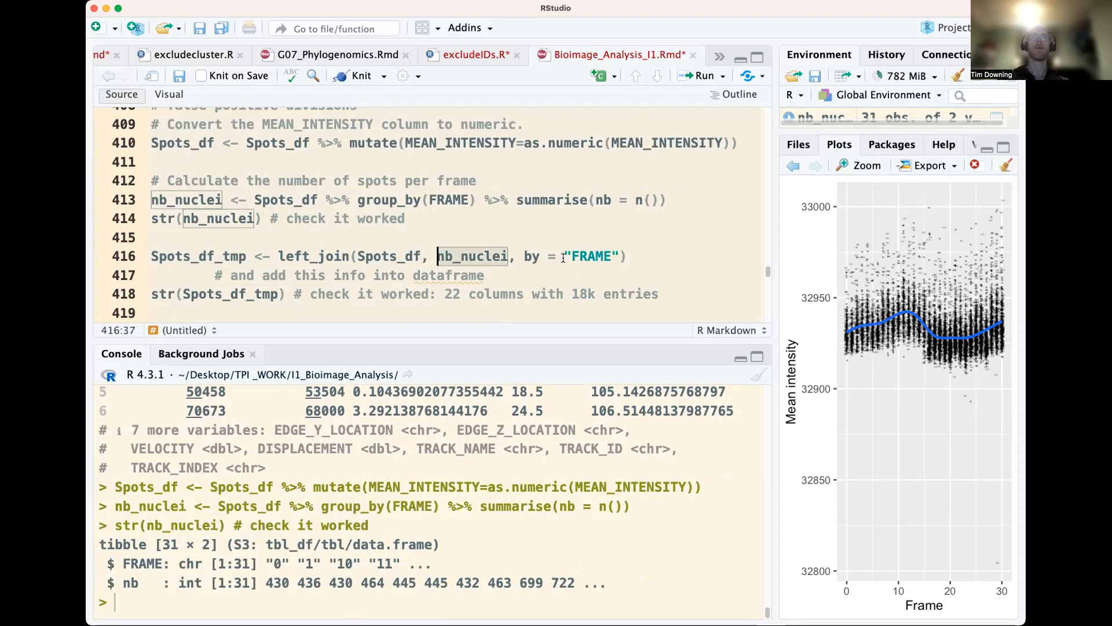
Print the FRAME column of nb_nuclei in the console with nb_nuclei$FRAME
{"action": "left_click", "coordinate": [457, 258]}
{"action": "double_click", "coordinate": [484, 259]}
{"action": "left_click", "coordinate": [387, 527]}
{"action": "key", "text": "super+v"}
{"action": "type", "text": "$F"}
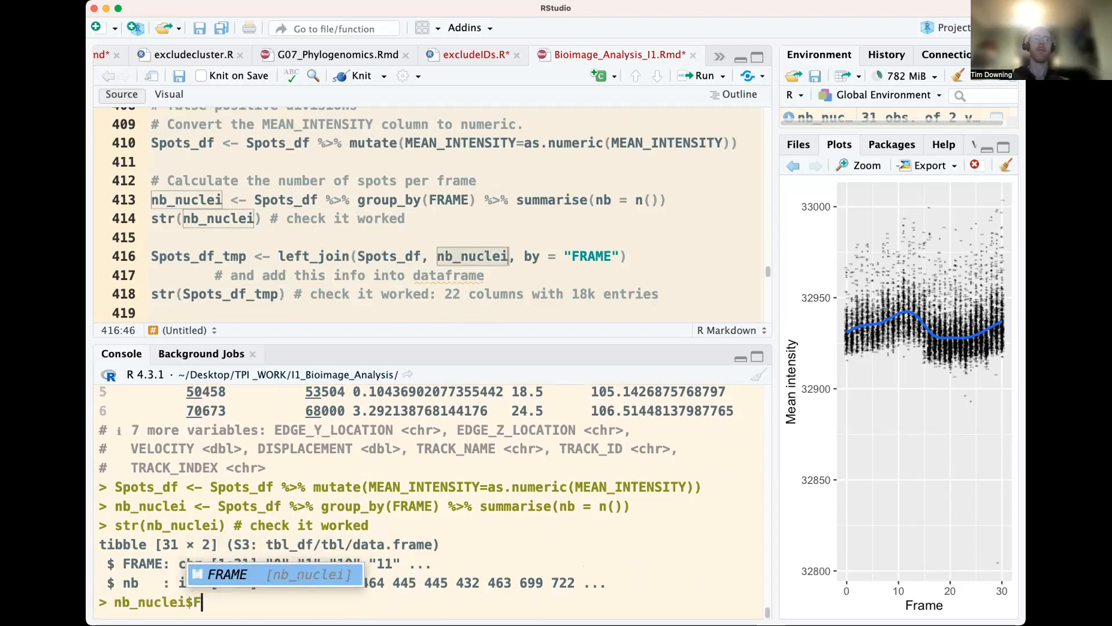
{"action": "key", "text": "Tab"}
{"action": "key", "text": "Return"}
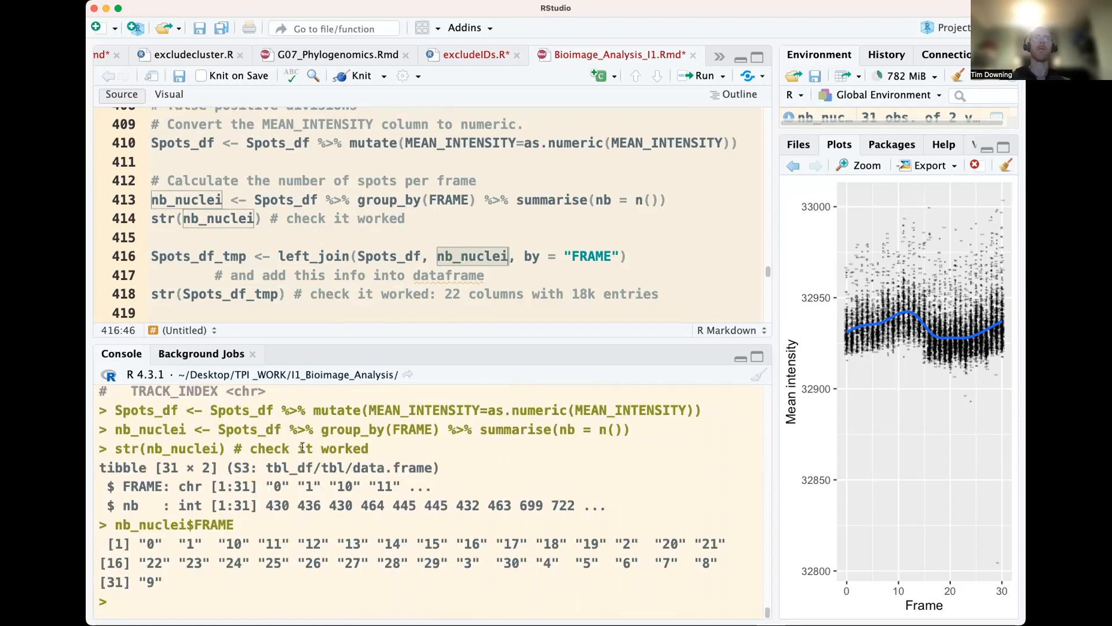
Show the first FRAME values of the spots dataframe in the console with head(Spots_df$FRAME)
{"action": "left_click", "coordinate": [360, 257]}
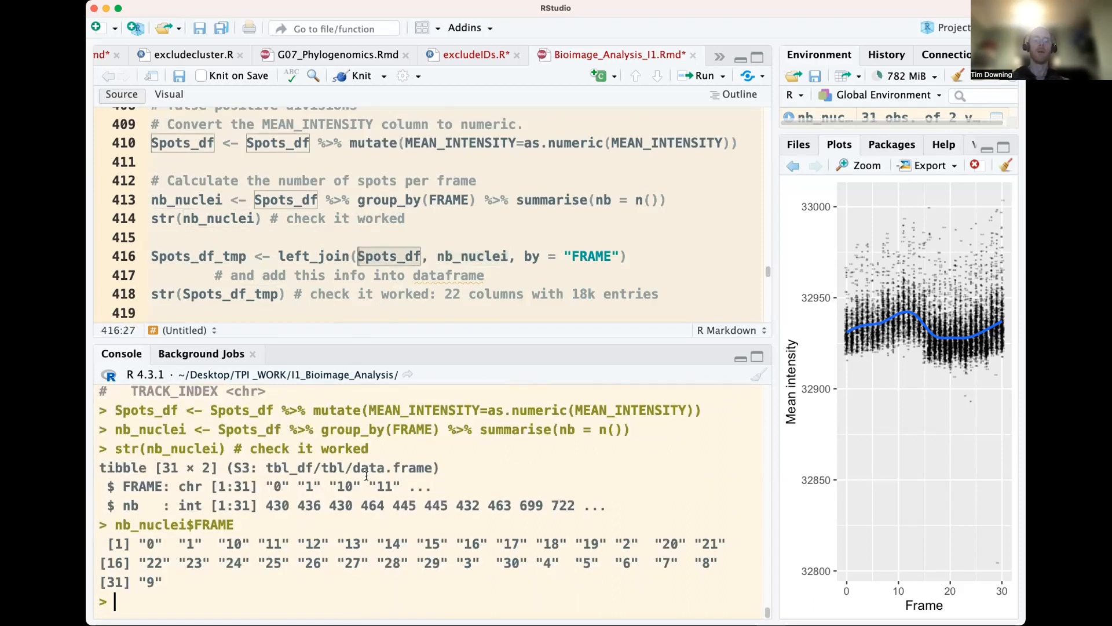
{"action": "type", "text": "Spots_df$FRAME"}
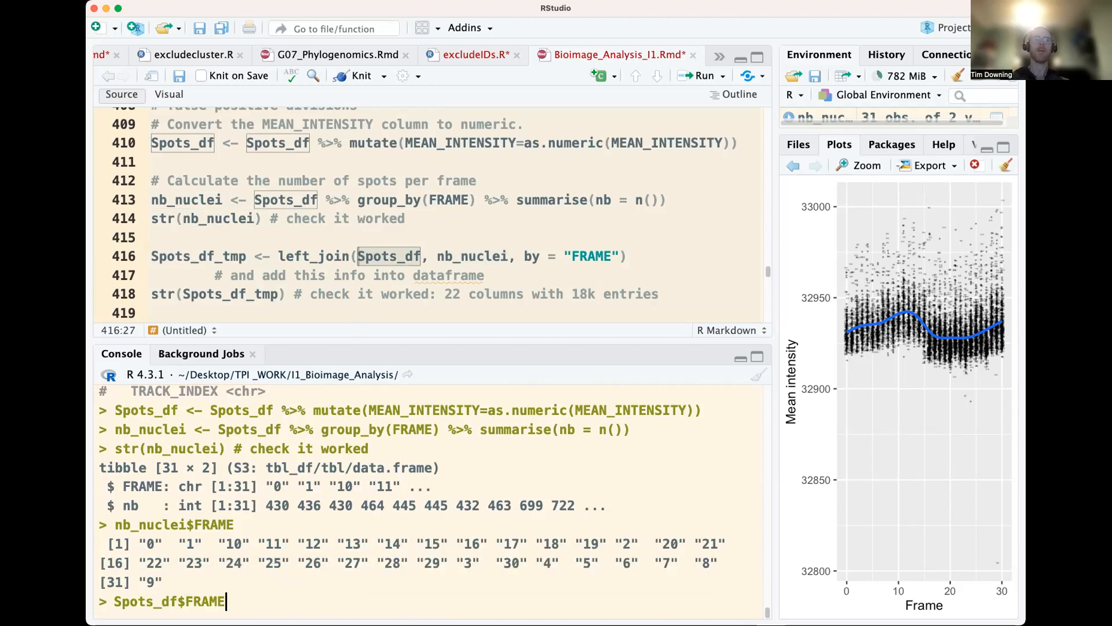
{"action": "key", "text": "Home"}
{"action": "type", "text": "head("}
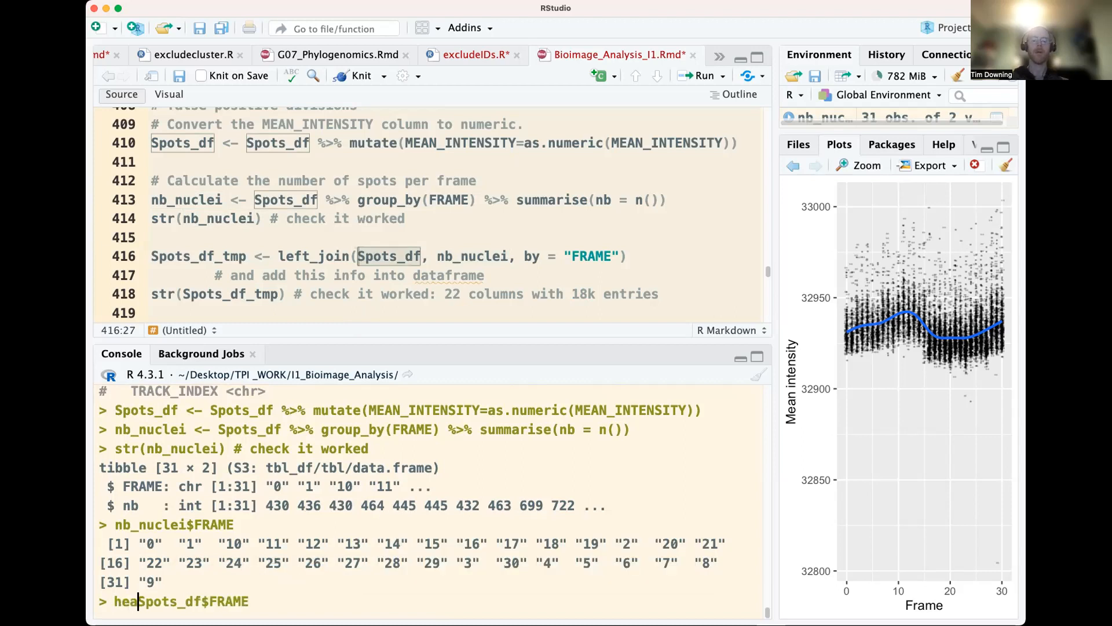
{"action": "key", "text": "End"}
{"action": "type", "text": ")"}
{"action": "key", "text": "Return"}
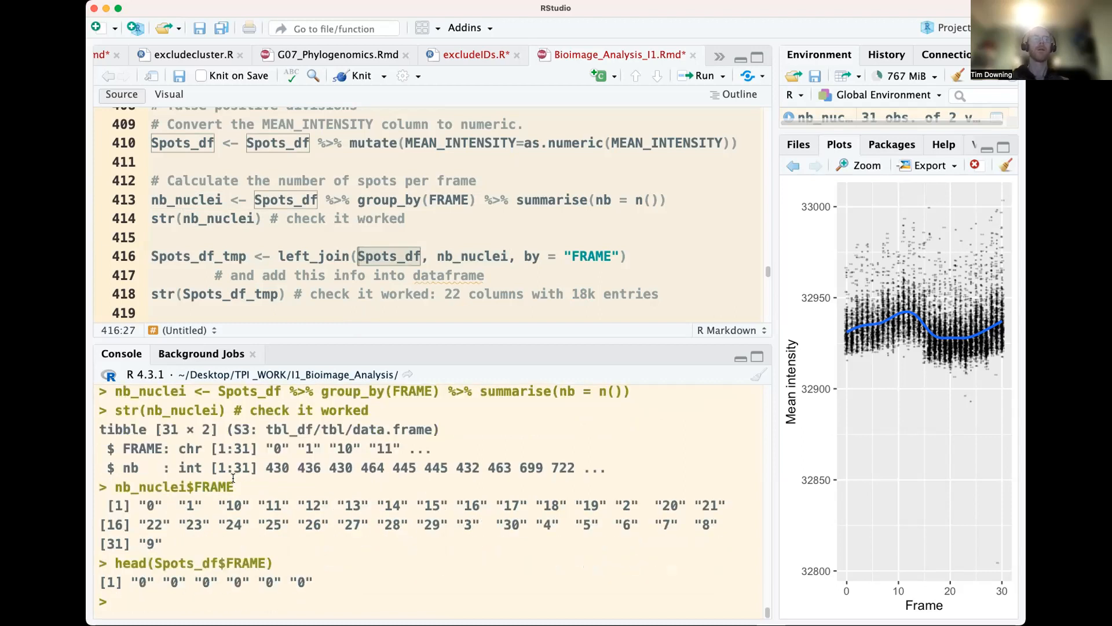
Rerun the head() call on Spots_df$FRAME with n=22, and again with n=222
{"action": "key", "text": "Up"}
{"action": "key", "text": "Left"}
{"action": "type", "text": ", n=22"}
{"action": "key", "text": "Return"}
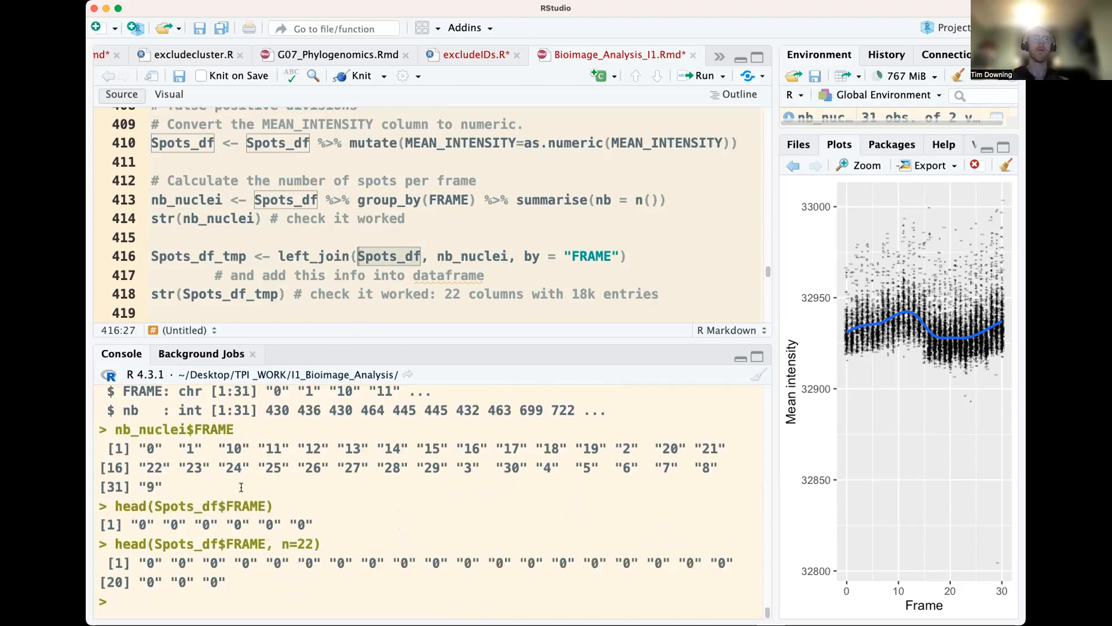
{"action": "key", "text": "Up"}
{"action": "type", "text": "2"}
{"action": "key", "text": "Return"}
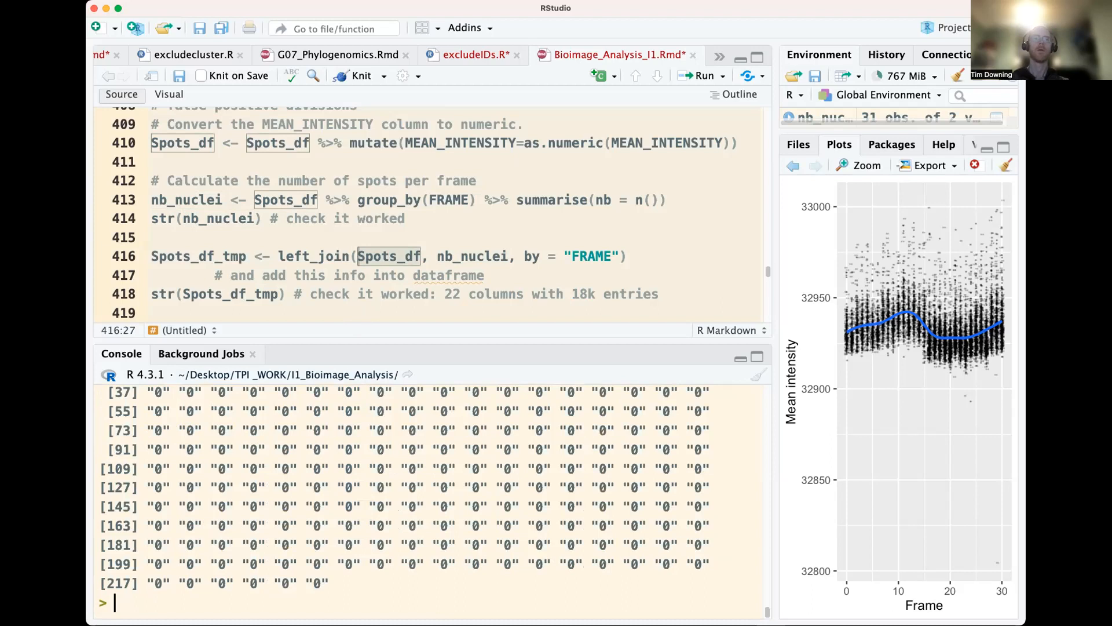
Strip the head() call from the last console command and print the whole Spots_df$FRAME column
{"action": "key", "text": "Up"}
{"action": "key", "text": "BackSpace"}
{"action": "key", "text": "BackSpace"}
{"action": "key", "text": "BackSpace"}
{"action": "key", "text": "BackSpace"}
{"action": "key", "text": "BackSpace"}
{"action": "key", "text": "BackSpace"}
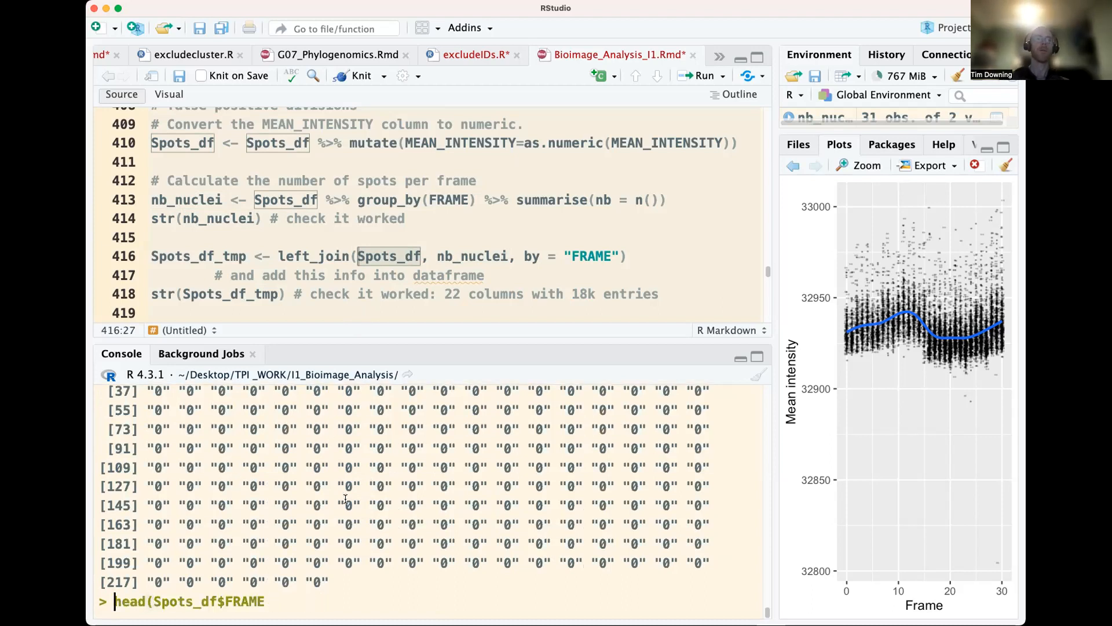
{"action": "left_click_drag", "start_coordinate": [153, 602], "coordinate": [109, 596]}
{"action": "key", "text": "Return"}
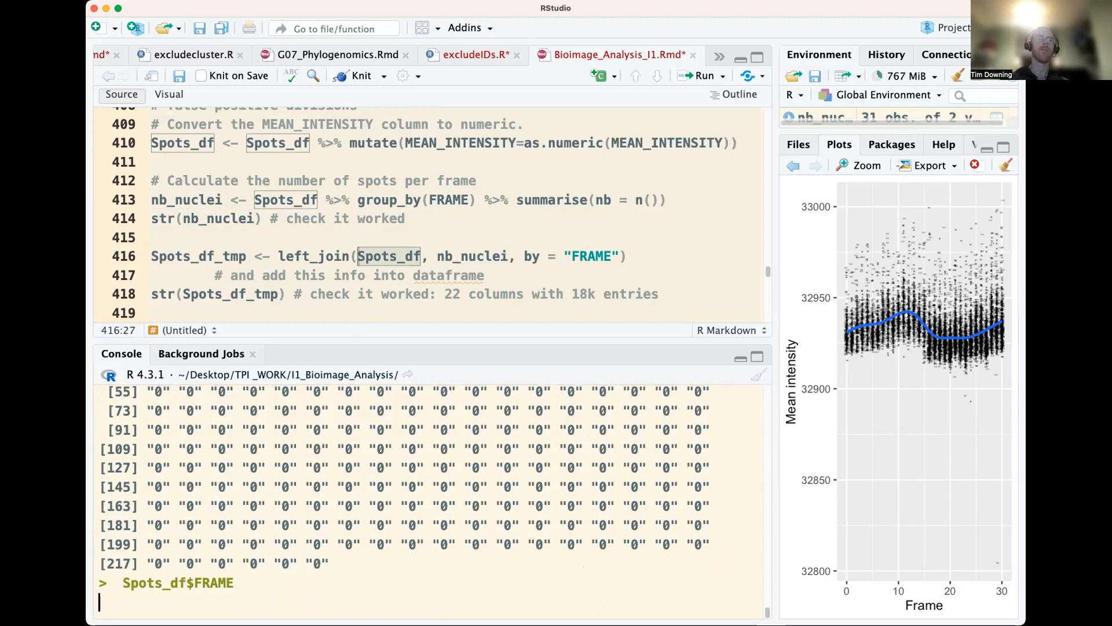
Join nb_nuclei to Spots_df by FRAME as Spots_df_tmp with the left_join line, and run str(Spots_df_tmp)
{"action": "left_click", "coordinate": [380, 233]}
{"action": "left_click", "coordinate": [285, 256]}
{"action": "key", "text": "super+Return"}
{"action": "key", "text": "super+Return"}
{"action": "key", "text": "super+Return"}
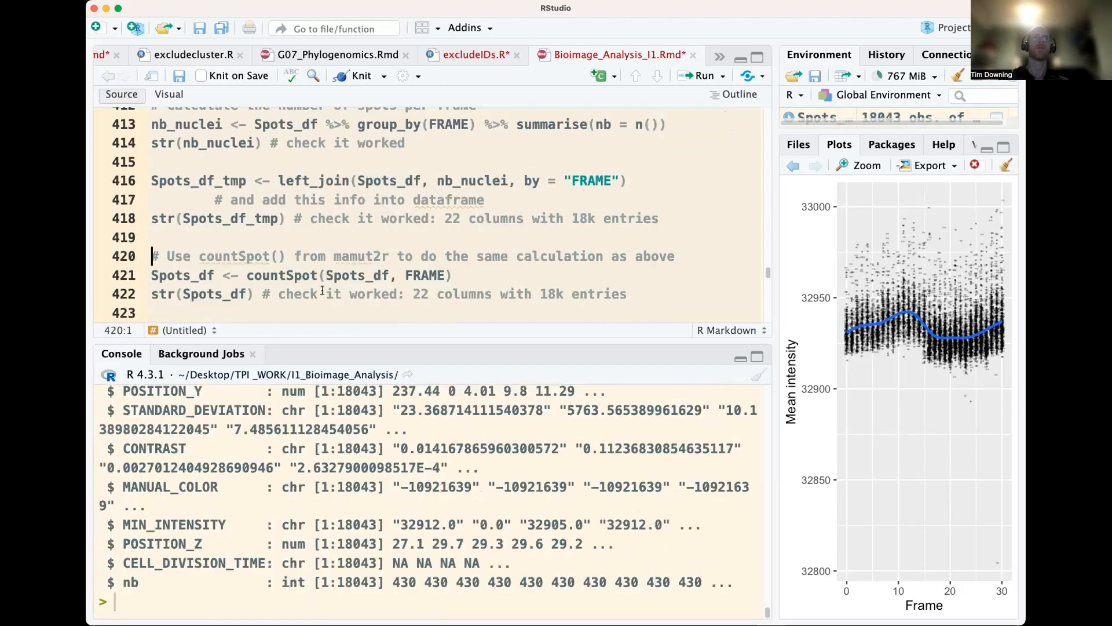
Examine the structure output of Spots_df_tmp, including its dimensions and the added nb column
{"action": "scroll", "coordinate": [322, 464], "scroll_direction": "up", "scroll_amount": 10}
{"action": "scroll", "coordinate": [322, 470], "scroll_direction": "down", "scroll_amount": 1}
{"action": "scroll", "coordinate": [322, 470], "scroll_direction": "down", "scroll_amount": 1}
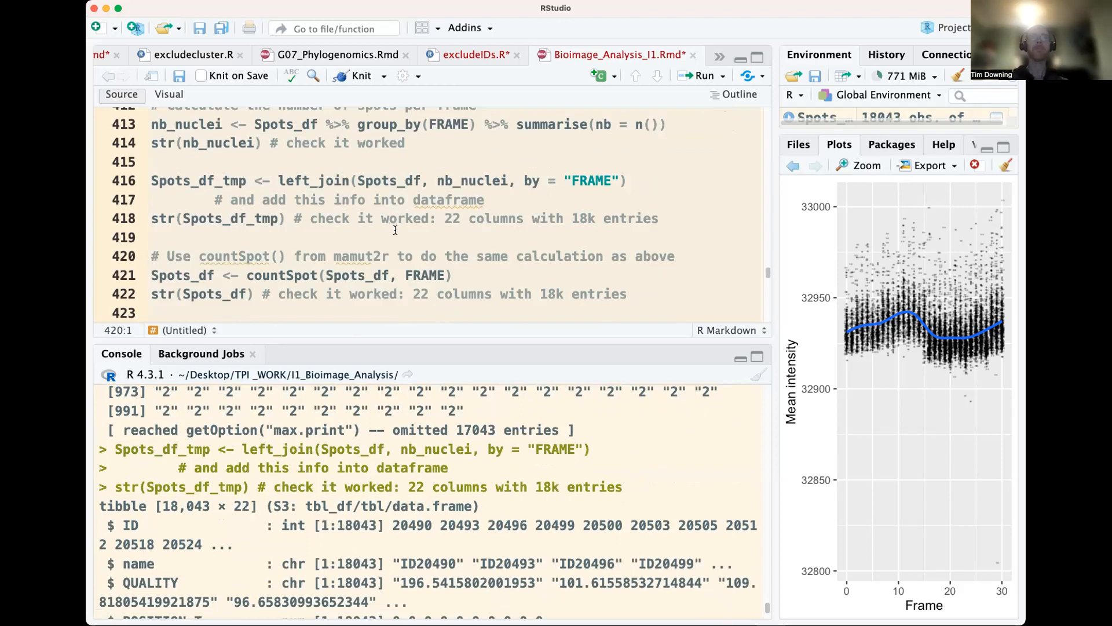
{"action": "scroll", "coordinate": [318, 534], "scroll_direction": "down", "scroll_amount": 5}
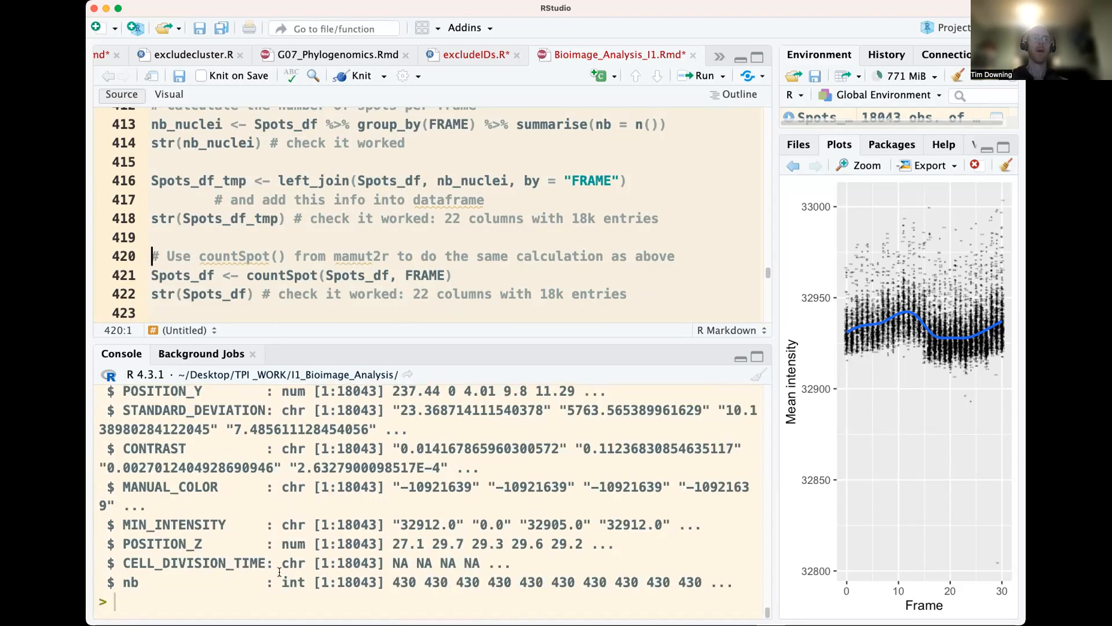
{"action": "double_click", "coordinate": [342, 581]}
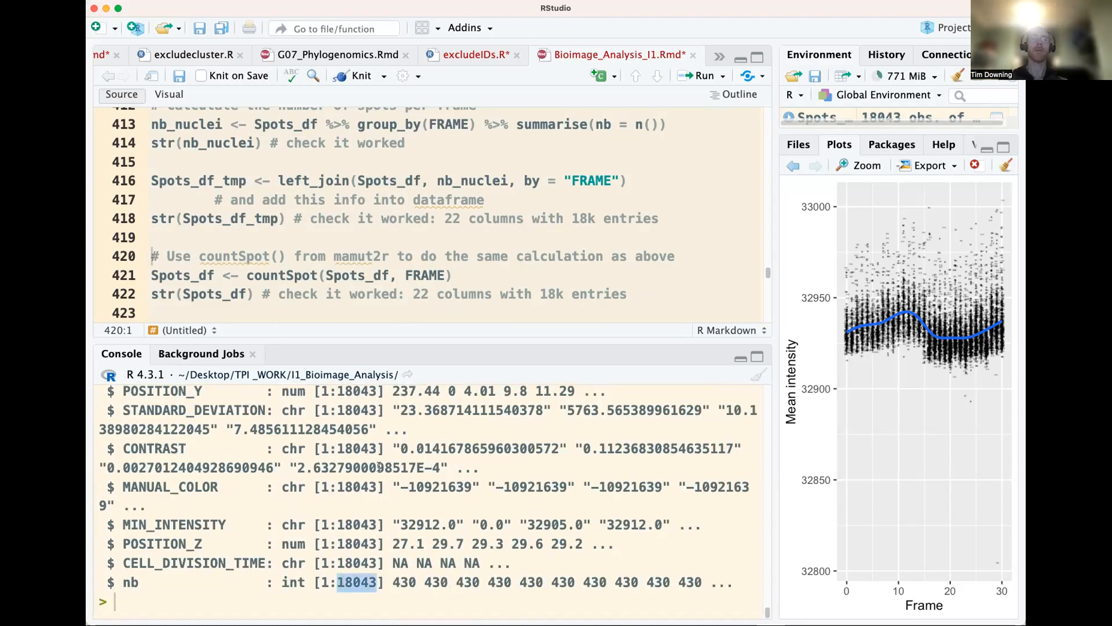
{"action": "scroll", "coordinate": [380, 467], "scroll_direction": "up", "scroll_amount": 10}
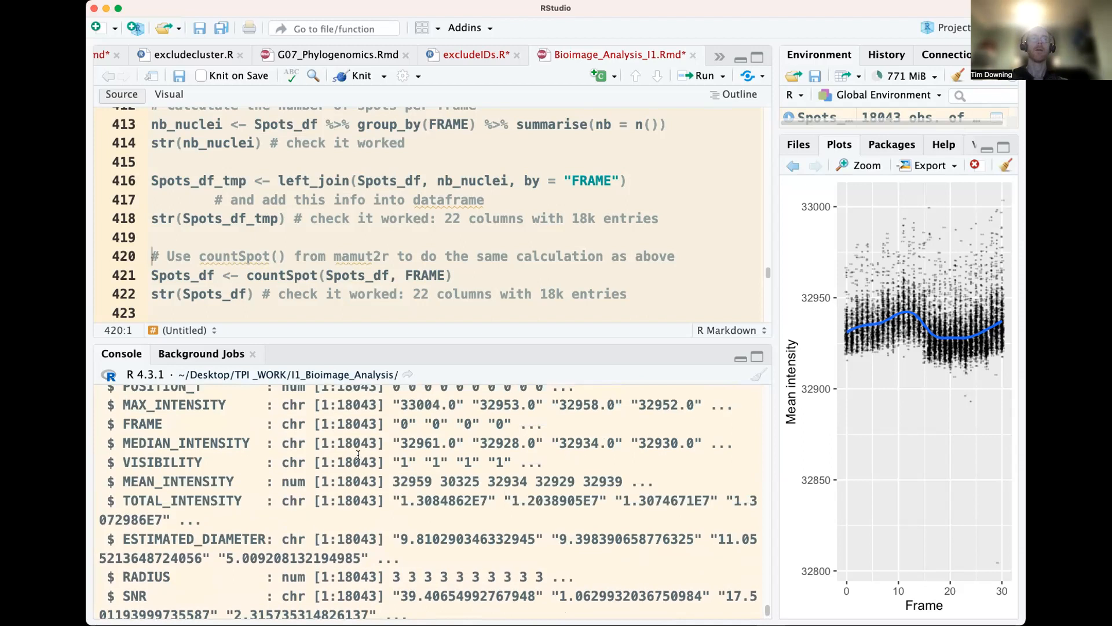
{"action": "scroll", "coordinate": [347, 470], "scroll_direction": "up", "scroll_amount": 2}
{"action": "scroll", "coordinate": [194, 482], "scroll_direction": "up", "scroll_amount": 3}
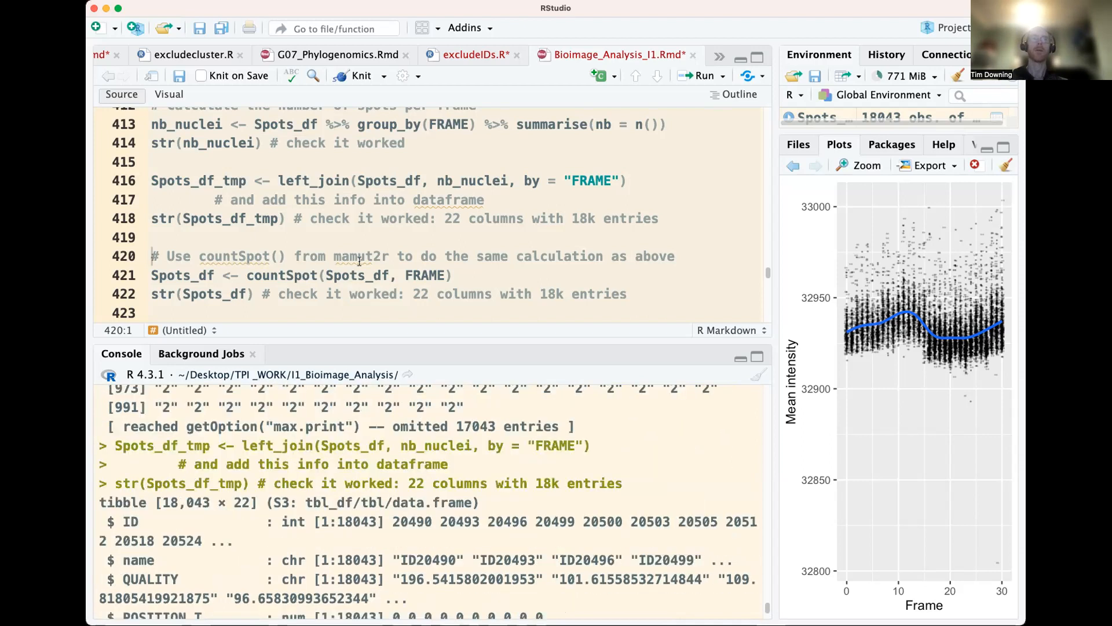
Run the countSpot(Spots_df, FRAME) line to add per-frame spot counts to Spots_df, and check the result with str(Spots_df)
{"action": "scroll", "coordinate": [358, 254], "scroll_direction": "down", "scroll_amount": 1}
{"action": "left_click", "coordinate": [271, 254]}
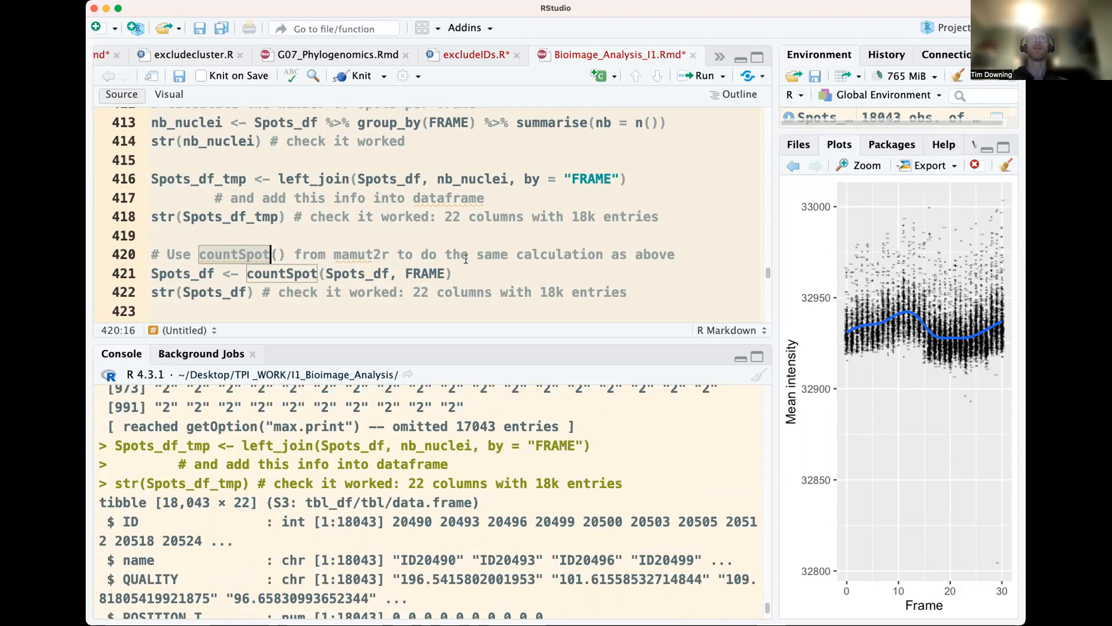
{"action": "left_click", "coordinate": [391, 274]}
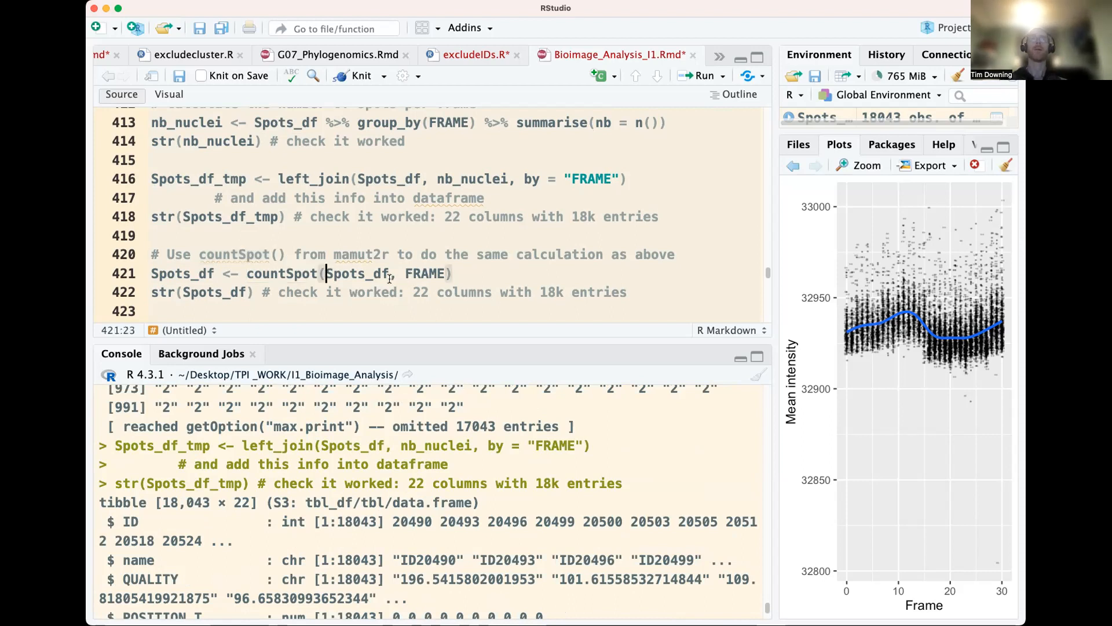
{"action": "double_click", "coordinate": [427, 272]}
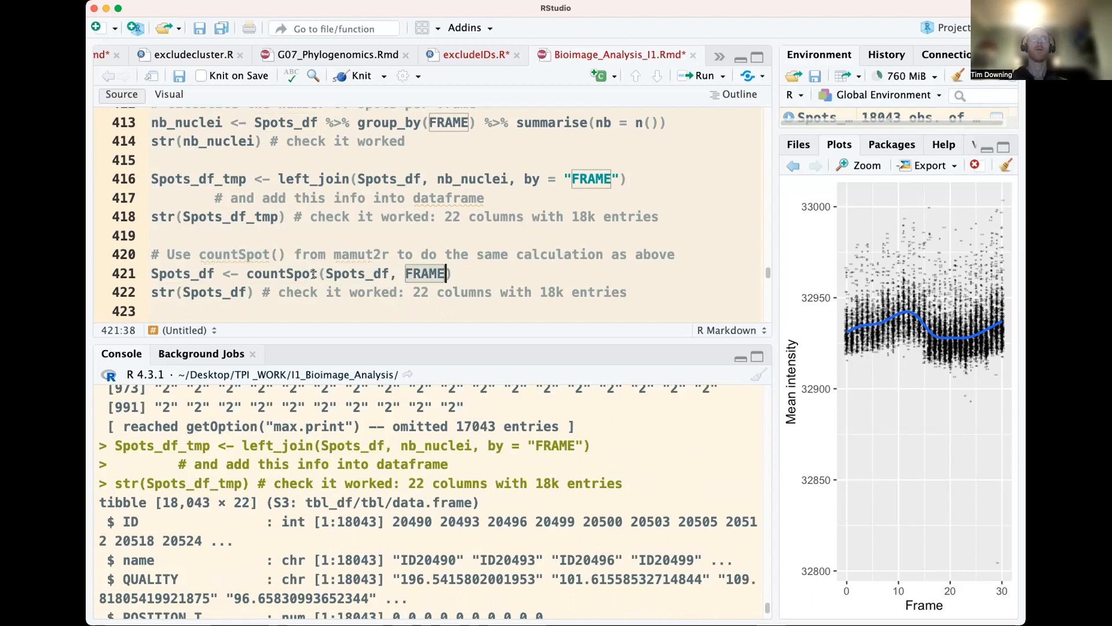
{"action": "left_click", "coordinate": [292, 275]}
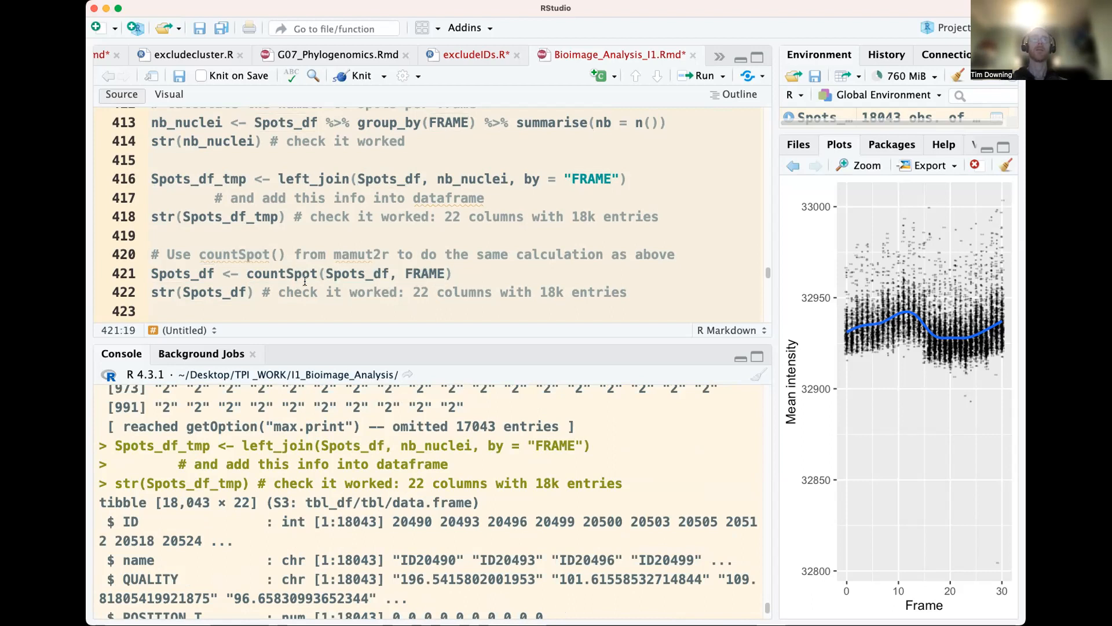
{"action": "key", "text": "super+Return"}
{"action": "key", "text": "super+Return"}
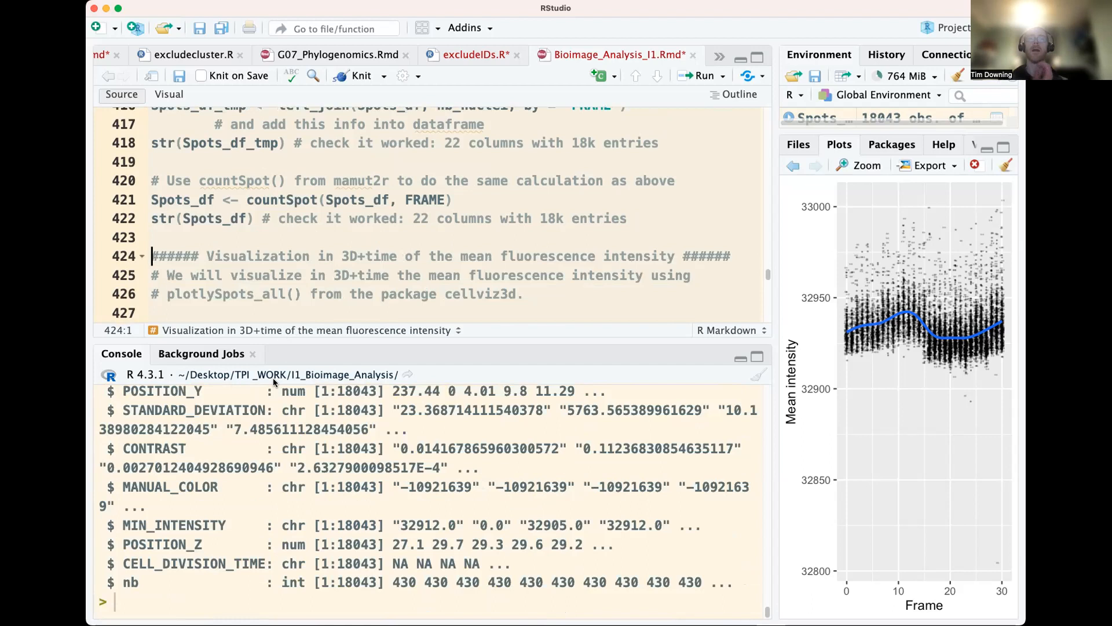
{"action": "scroll", "coordinate": [318, 471], "scroll_direction": "up", "scroll_amount": 5}
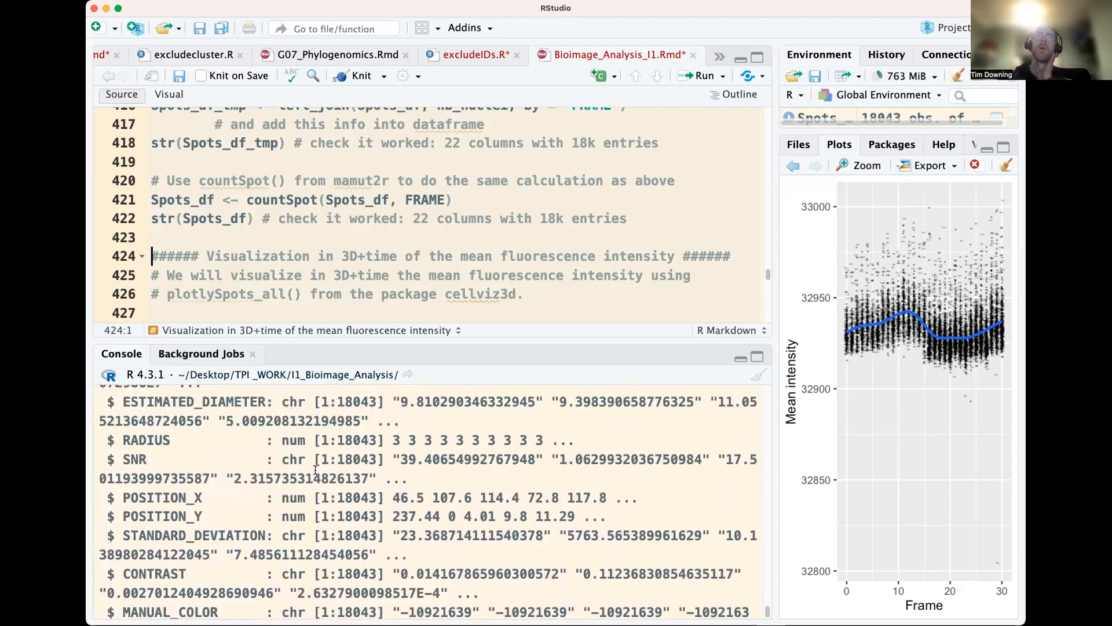
{"action": "scroll", "coordinate": [317, 465], "scroll_direction": "up", "scroll_amount": 8}
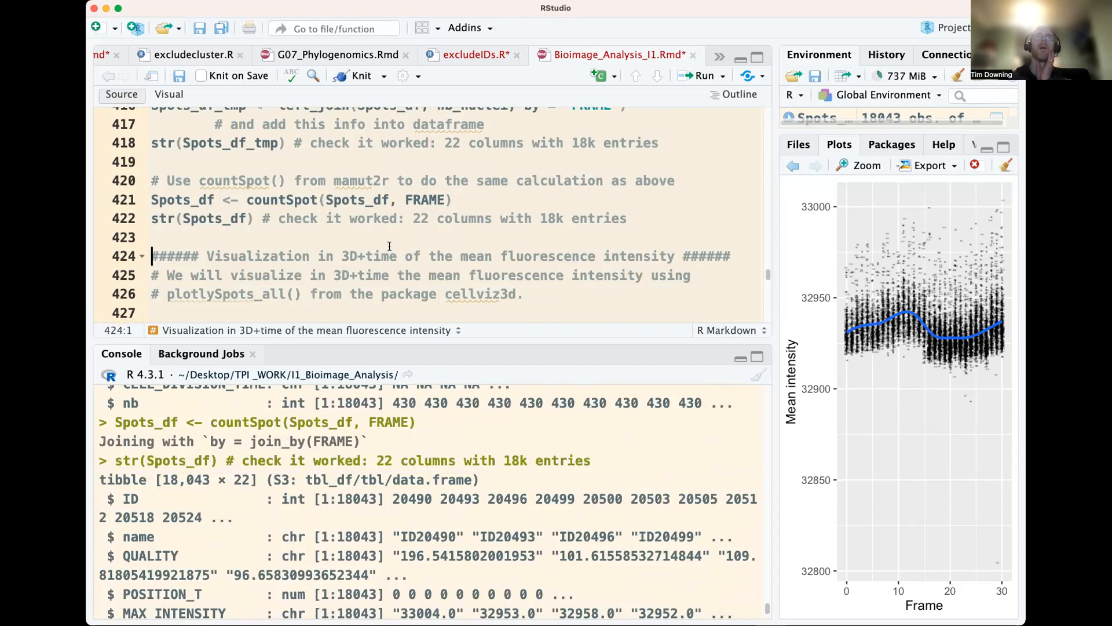
Read the comments introducing the 3D+time visualization of mean fluorescence intensity with plotlySpots_all() from cellviz3d
{"action": "scroll", "coordinate": [389, 247], "scroll_direction": "down", "scroll_amount": 1}
{"action": "left_click_drag", "start_coordinate": [345, 239], "coordinate": [366, 241]}
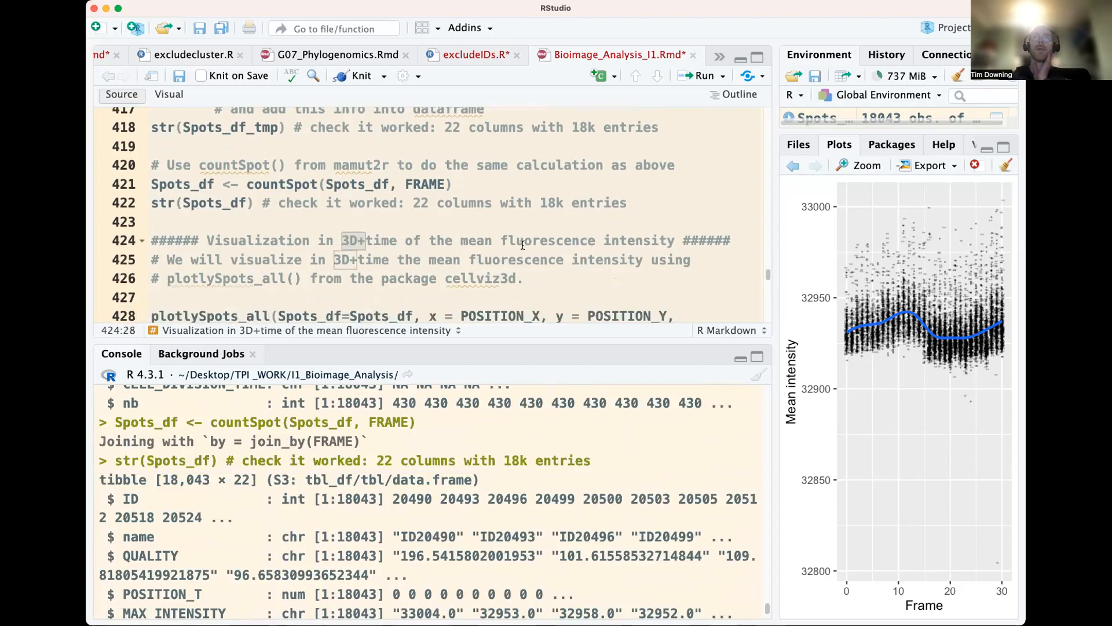
{"action": "scroll", "coordinate": [443, 274], "scroll_direction": "down", "scroll_amount": 1}
{"action": "double_click", "coordinate": [233, 264]}
{"action": "scroll", "coordinate": [406, 244], "scroll_direction": "down", "scroll_amount": 2}
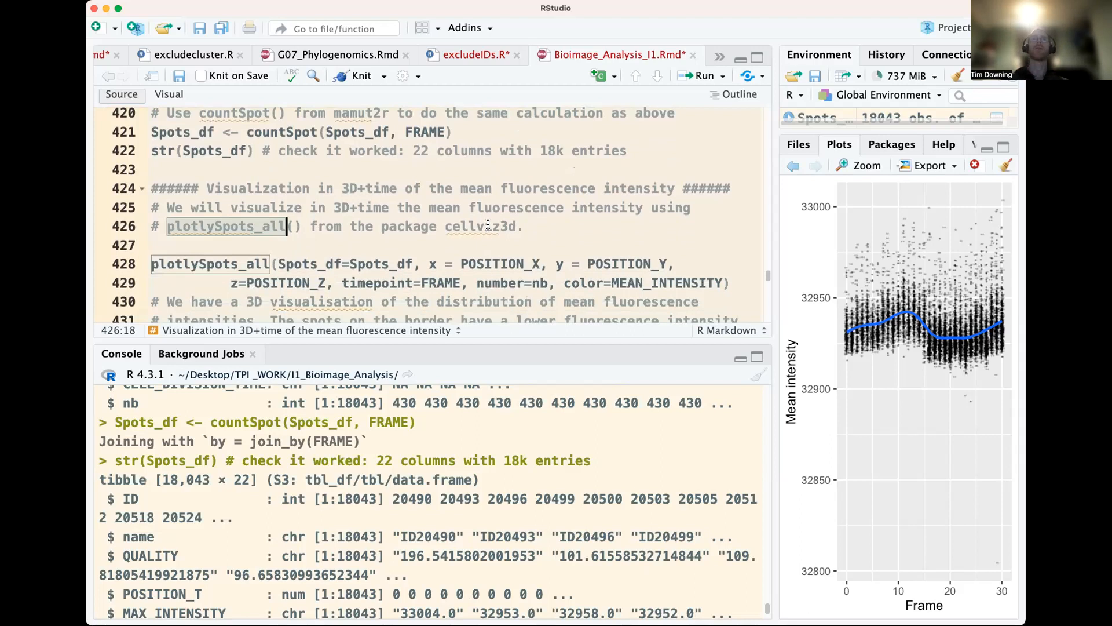
{"action": "double_click", "coordinate": [488, 225]}
{"action": "scroll", "coordinate": [381, 283], "scroll_direction": "down", "scroll_amount": 1}
Review the plotlySpots_all arguments for position, timepoint, number and color, and run the call on Spots_df
{"action": "left_click", "coordinate": [380, 234]}
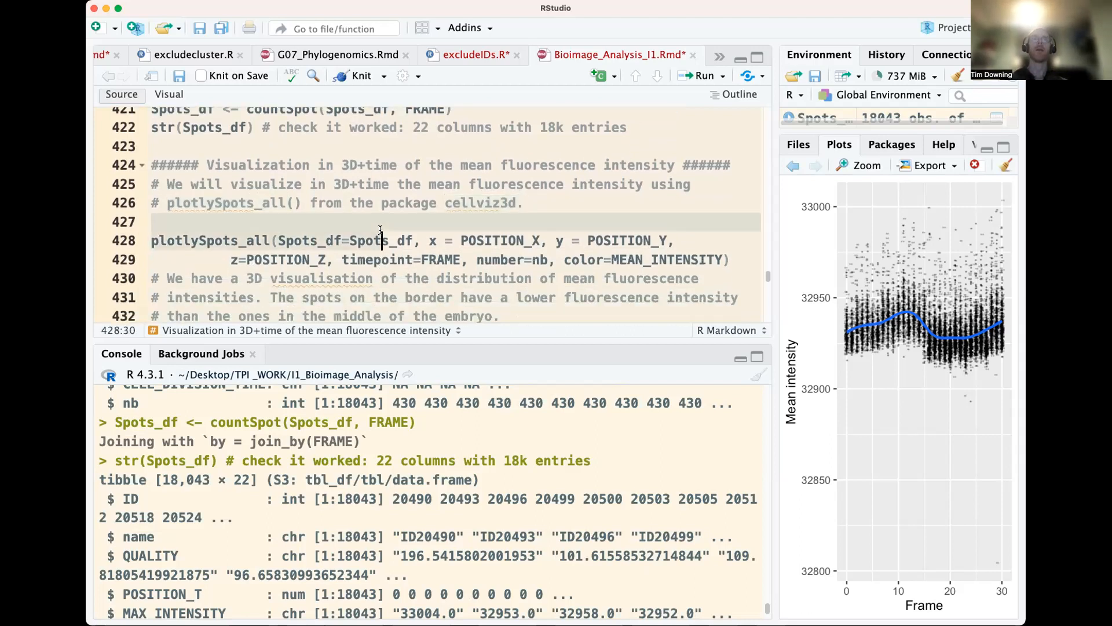
{"action": "left_click", "coordinate": [548, 237]}
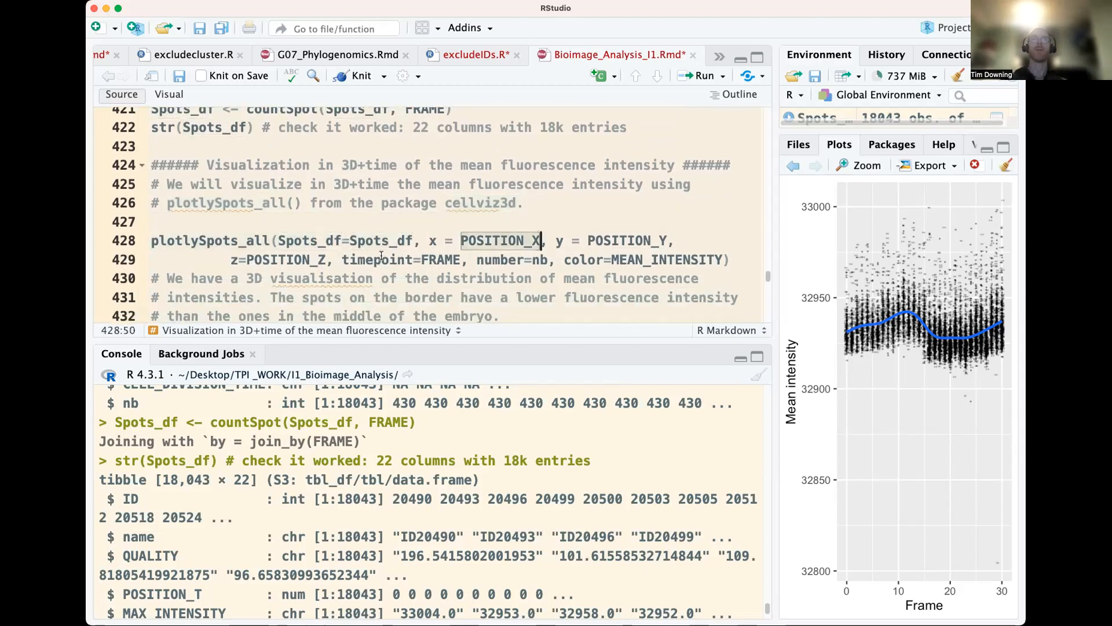
{"action": "left_click", "coordinate": [327, 260]}
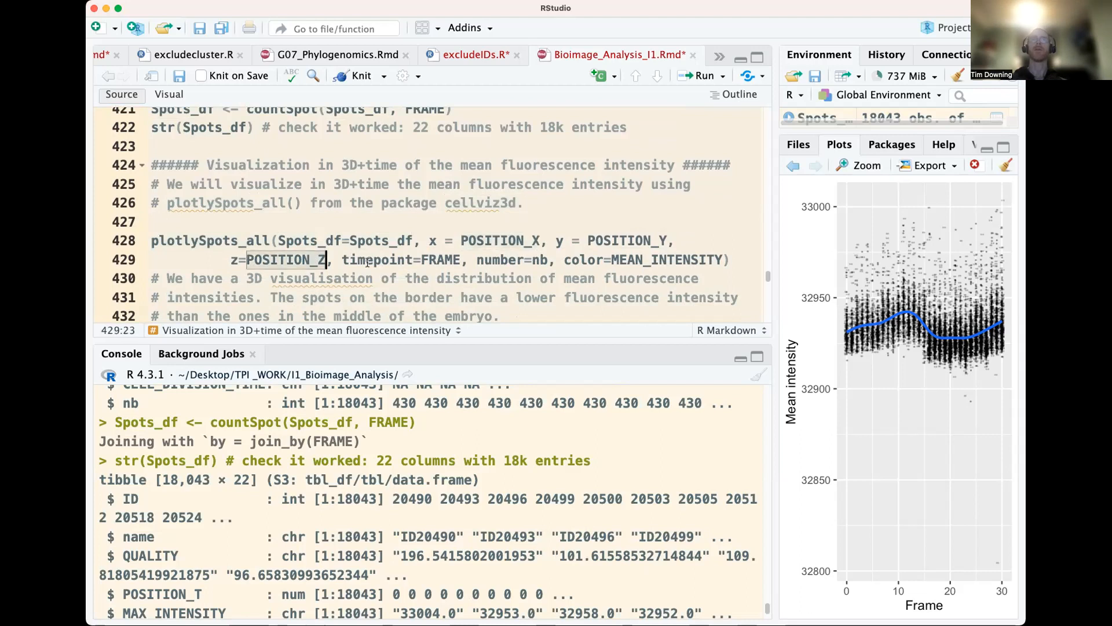
{"action": "key", "text": "Right"}
{"action": "key", "text": "Right"}
{"action": "left_click", "coordinate": [530, 255]}
{"action": "left_click", "coordinate": [616, 257]}
{"action": "left_click", "coordinate": [398, 239]}
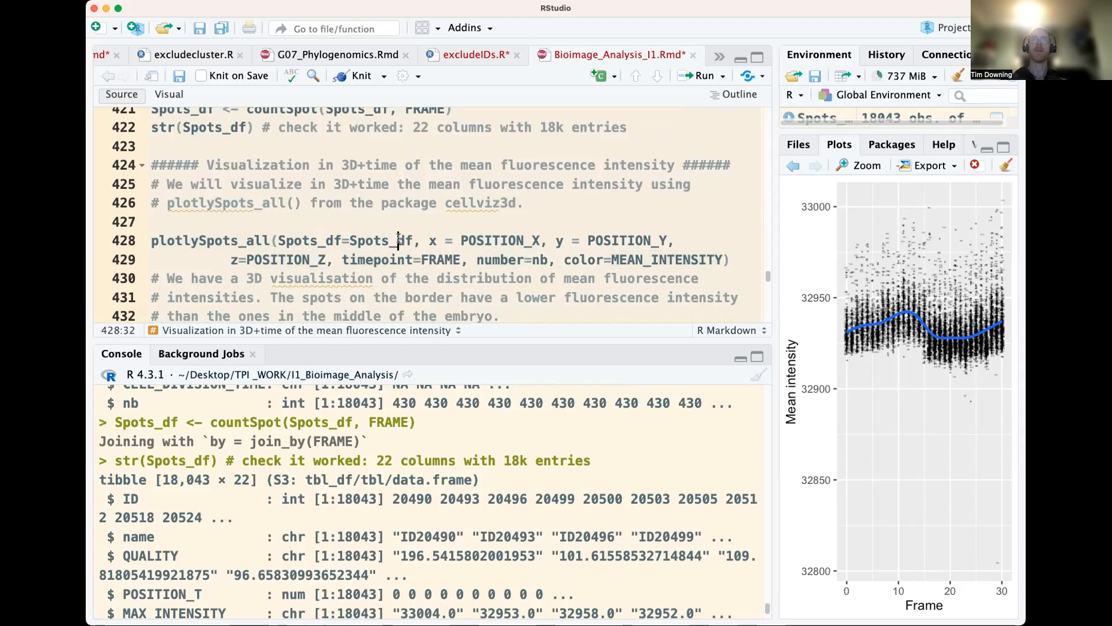
{"action": "key", "text": "super+Return"}
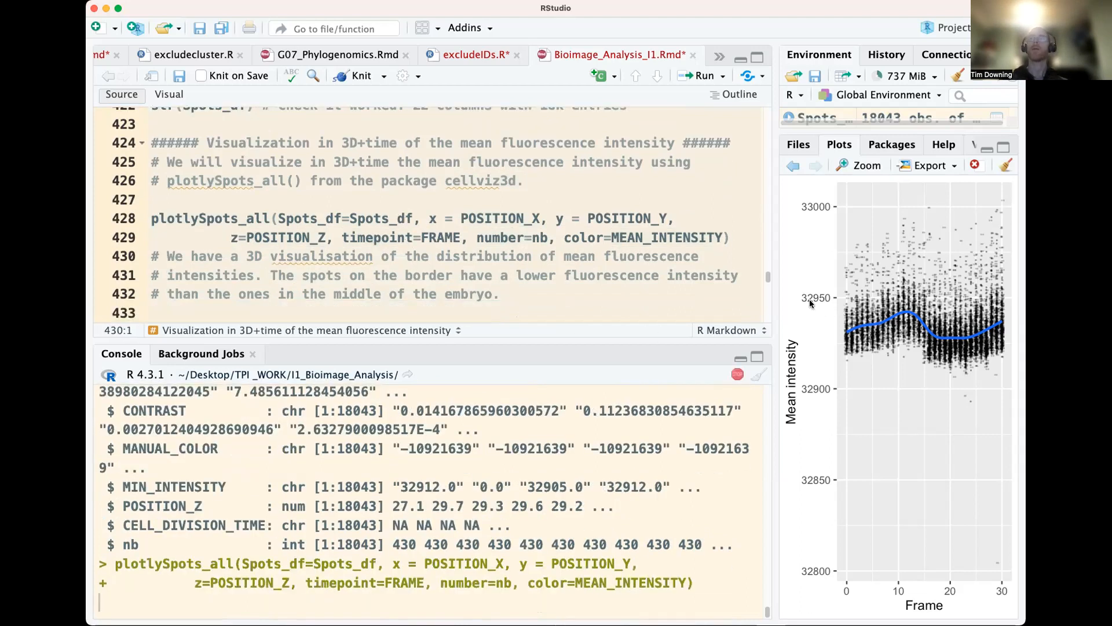
Widen the plot pane and extend the window's width to give the 3D plot more room
{"action": "left_click_drag", "start_coordinate": [775, 299], "coordinate": [696, 301]}
{"action": "scroll", "coordinate": [408, 247], "scroll_direction": "up", "scroll_amount": 5}
{"action": "scroll", "coordinate": [408, 247], "scroll_direction": "down", "scroll_amount": 5}
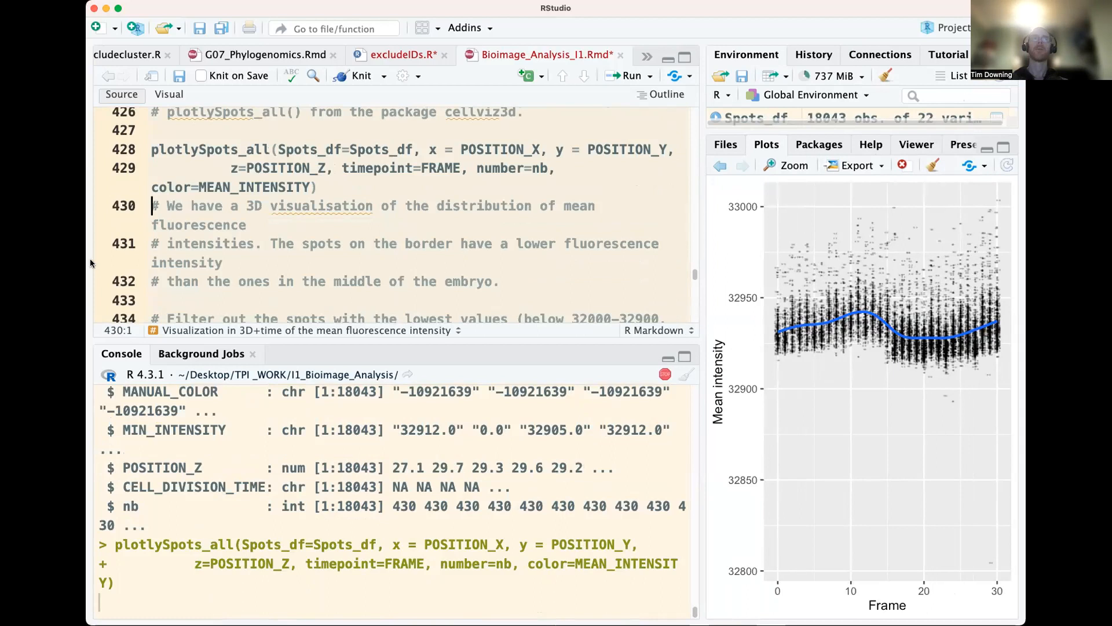
{"action": "left_click_drag", "start_coordinate": [86, 258], "coordinate": [75, 258]}
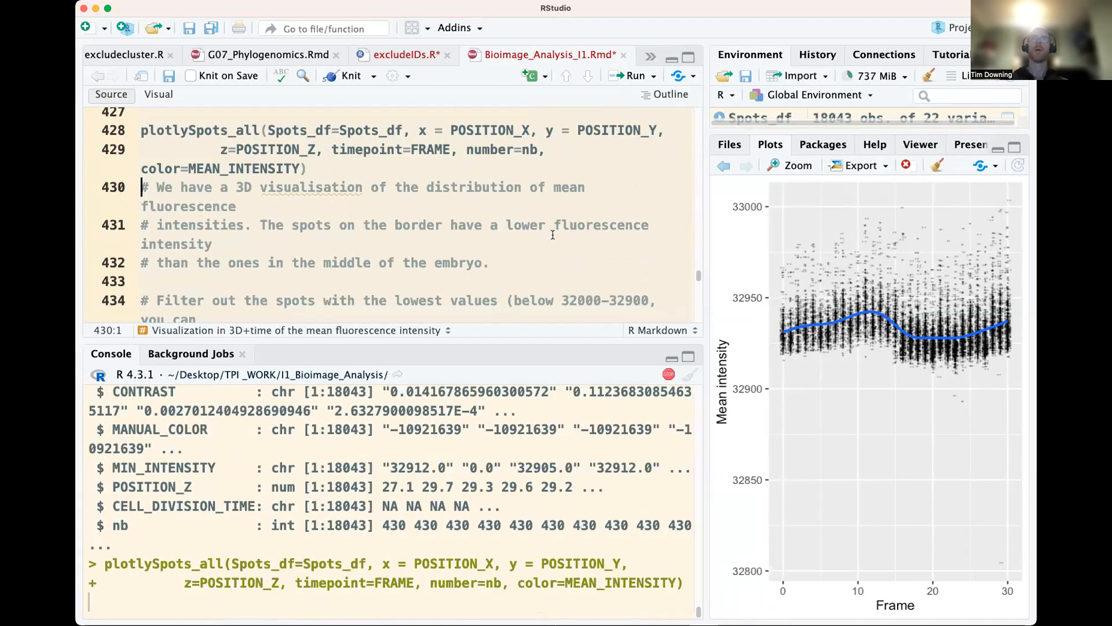
{"action": "scroll", "coordinate": [502, 238], "scroll_direction": "up", "scroll_amount": 3}
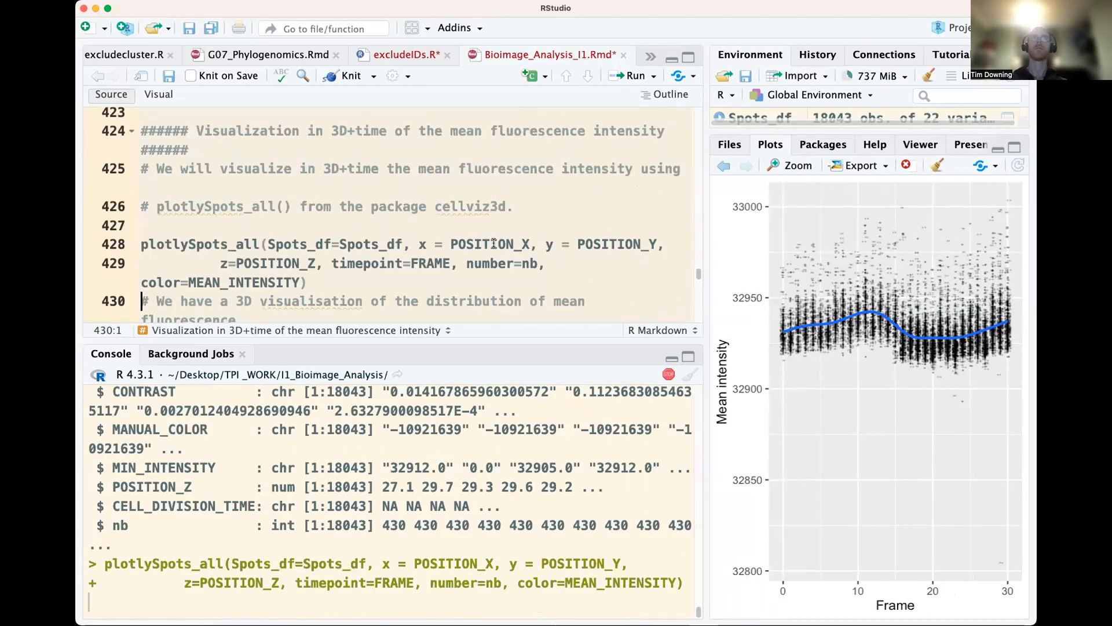
{"action": "scroll", "coordinate": [661, 304], "scroll_direction": "down", "scroll_amount": 1}
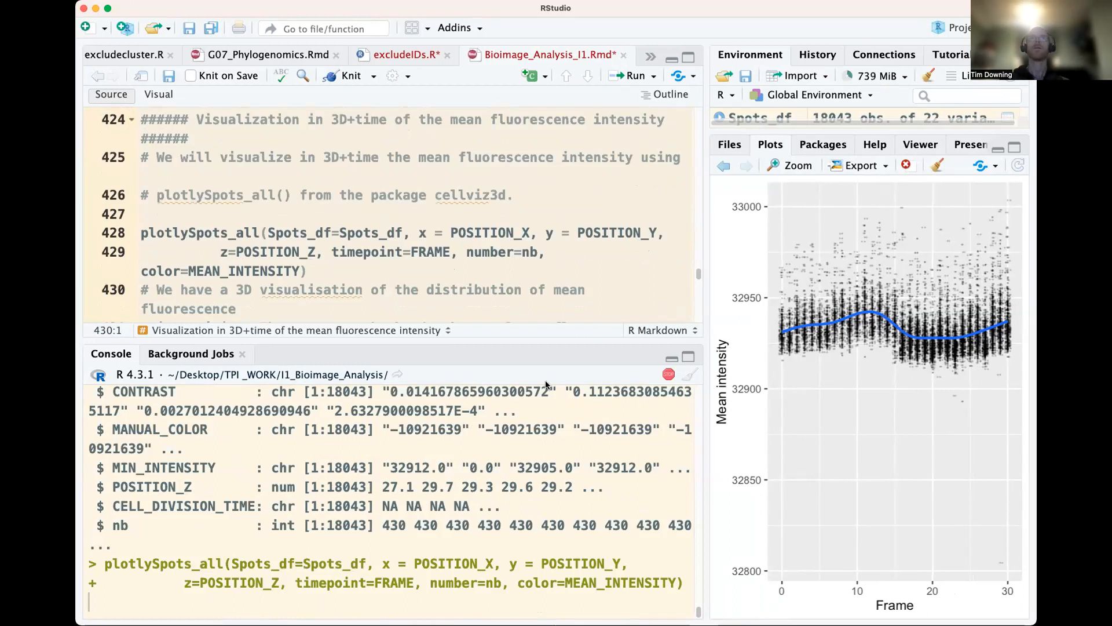
{"action": "scroll", "coordinate": [365, 244], "scroll_direction": "down", "scroll_amount": 1}
{"action": "scroll", "coordinate": [365, 244], "scroll_direction": "down", "scroll_amount": 1}
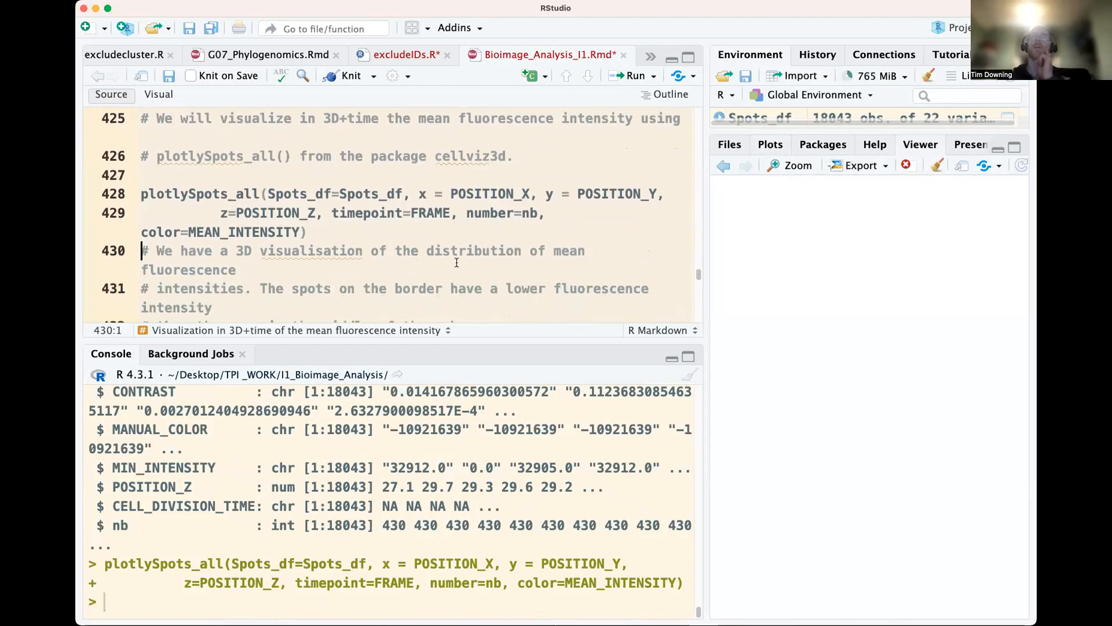
{"action": "scroll", "coordinate": [644, 268], "scroll_direction": "down", "scroll_amount": 1}
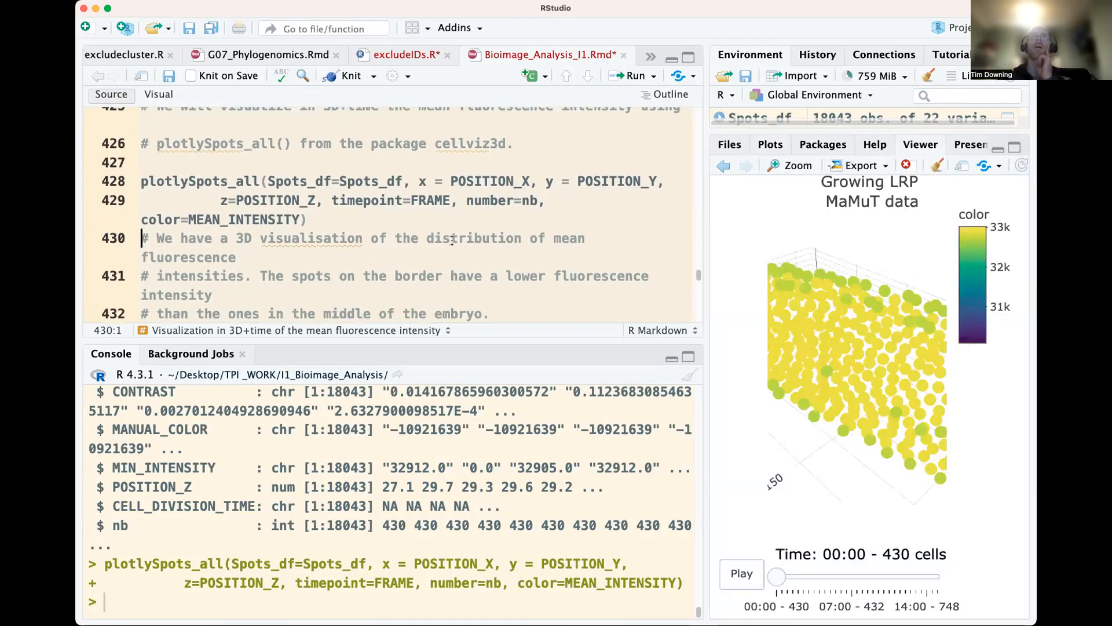
Rotate the 3D spot plot to view it from several angles and play its time animation
{"action": "left_click_drag", "start_coordinate": [843, 440], "coordinate": [925, 432]}
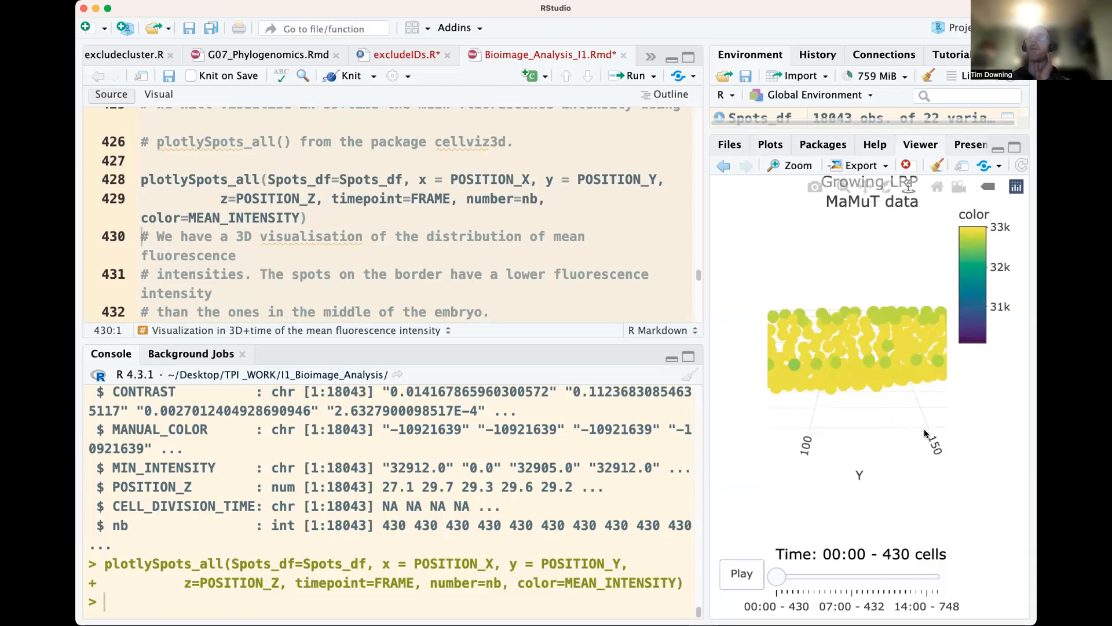
{"action": "left_click_drag", "start_coordinate": [831, 447], "coordinate": [927, 363]}
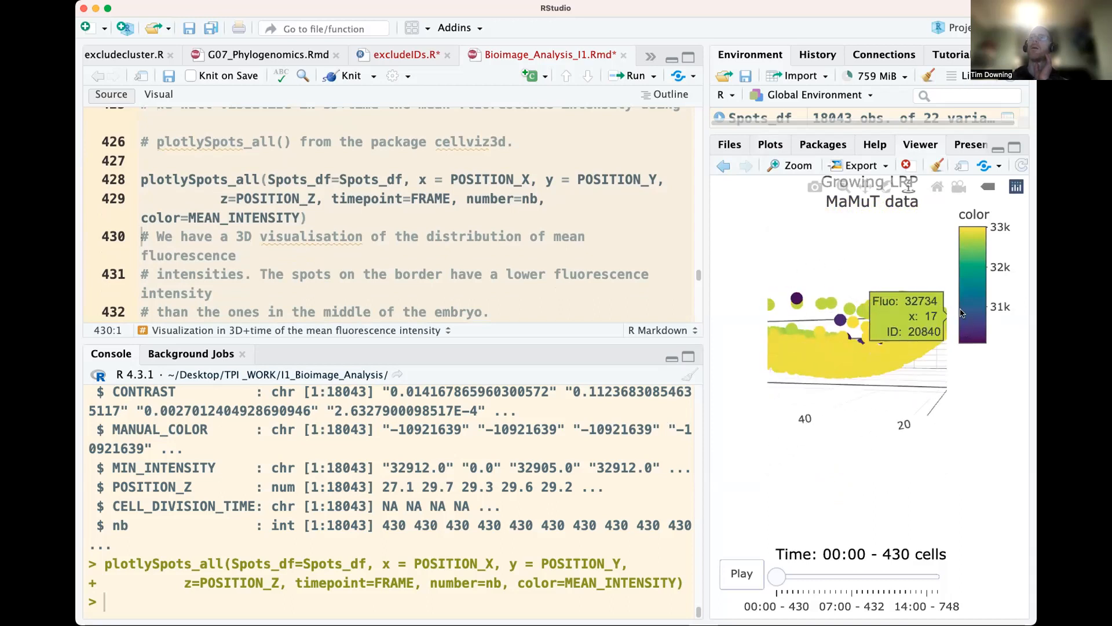
{"action": "left_click", "coordinate": [744, 574]}
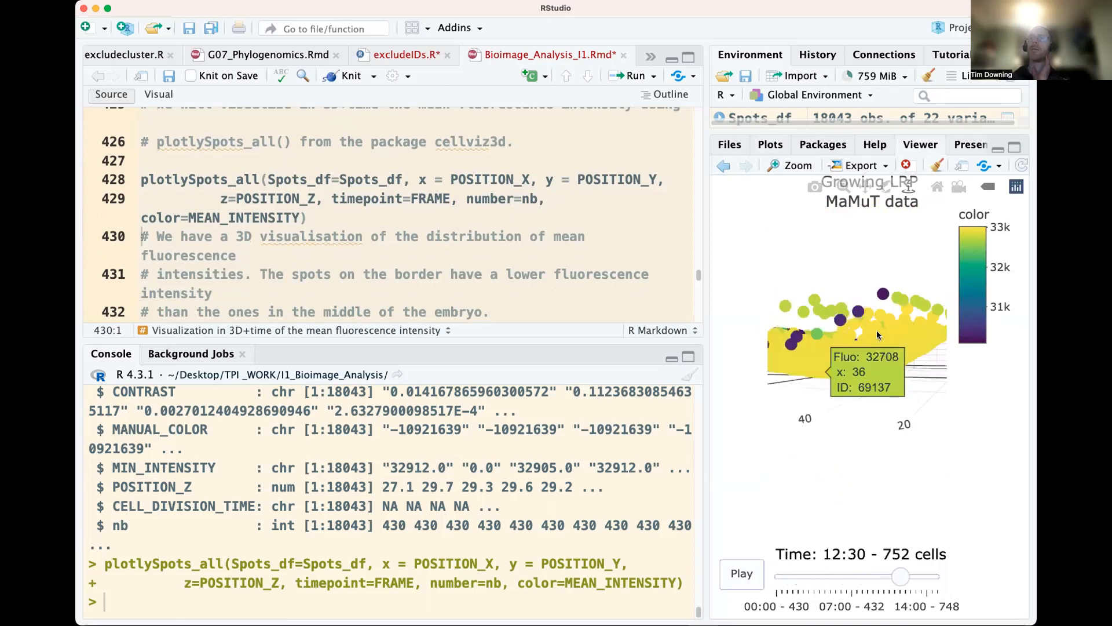
{"action": "left_click_drag", "start_coordinate": [877, 438], "coordinate": [896, 469]}
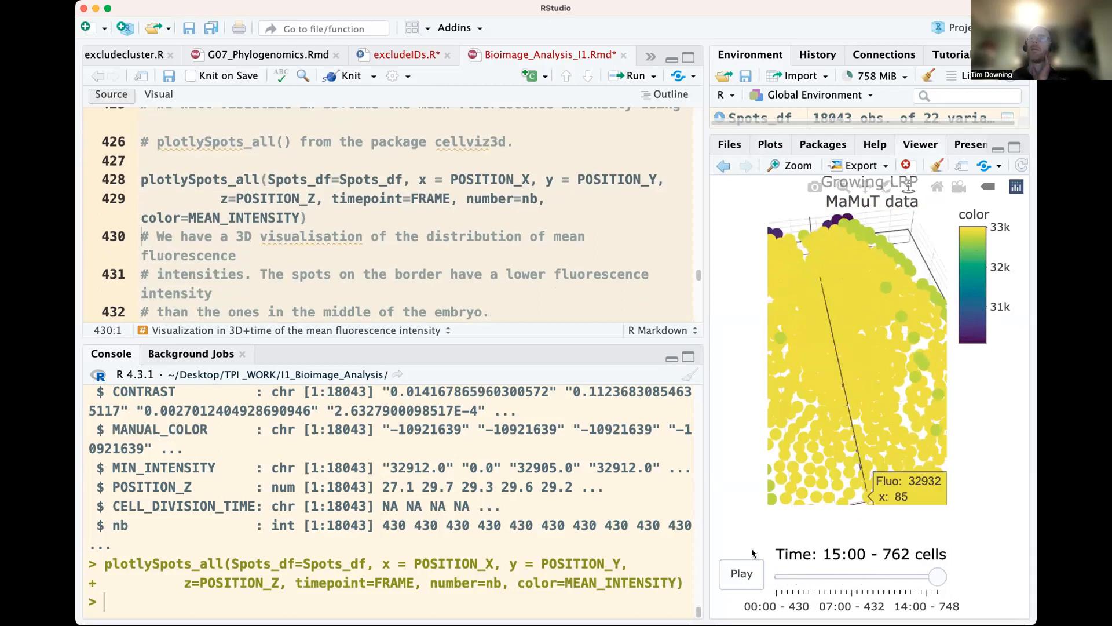
{"action": "left_click", "coordinate": [740, 576]}
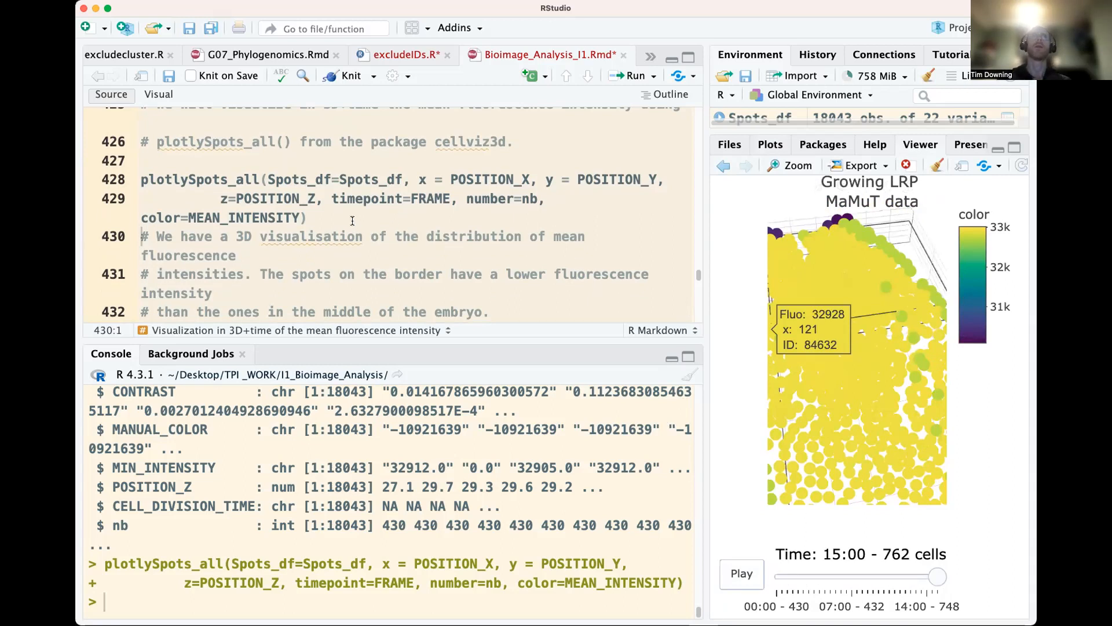
Compare the comment on fluorescence of border spots with the 3D plot at the last timepoint
{"action": "scroll", "coordinate": [351, 221], "scroll_direction": "down", "scroll_amount": 1}
{"action": "scroll", "coordinate": [357, 233], "scroll_direction": "down", "scroll_amount": 2}
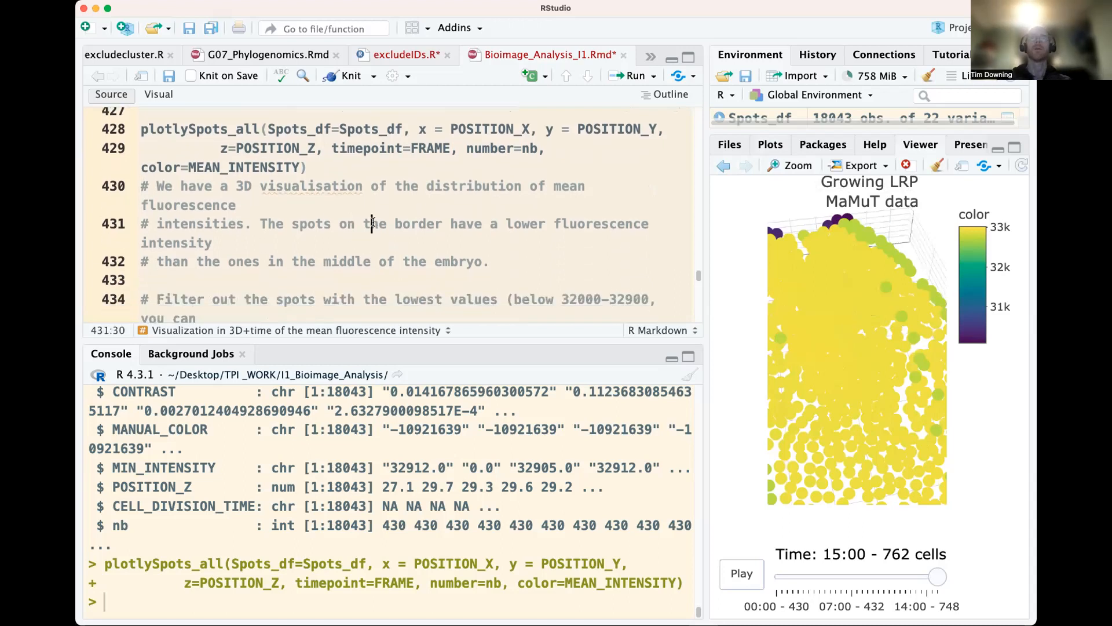
{"action": "left_click_drag", "start_coordinate": [371, 224], "coordinate": [561, 223]}
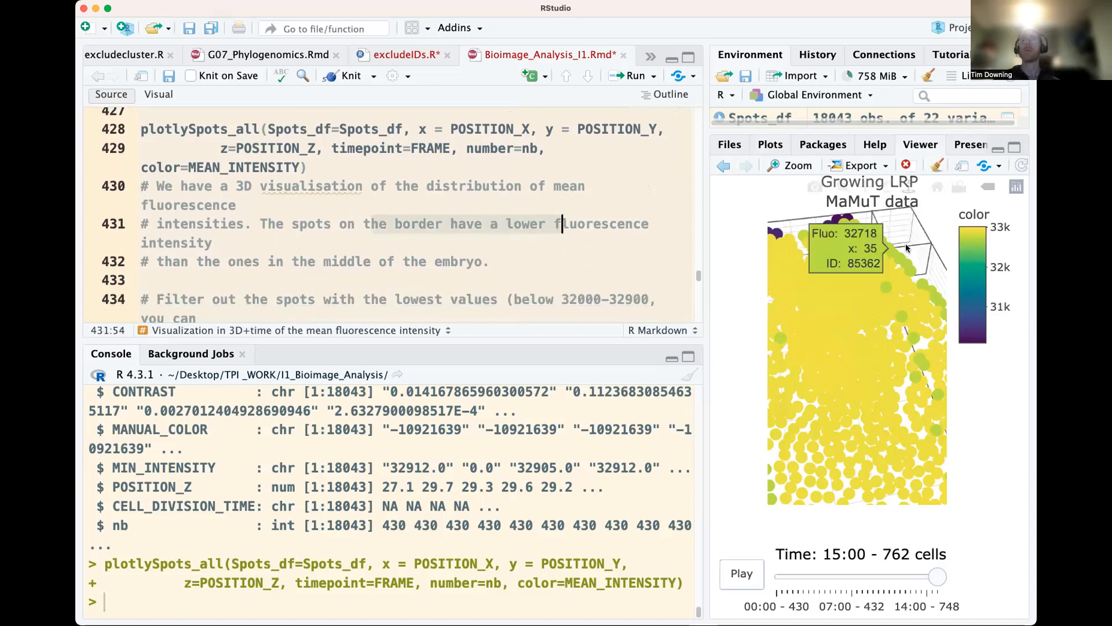
{"action": "mouse_move", "coordinate": [927, 576]}
{"action": "left_mouse_down"}
{"action": "mouse_move", "coordinate": [890, 581]}
{"action": "mouse_move", "coordinate": [938, 577]}
{"action": "left_mouse_up"}
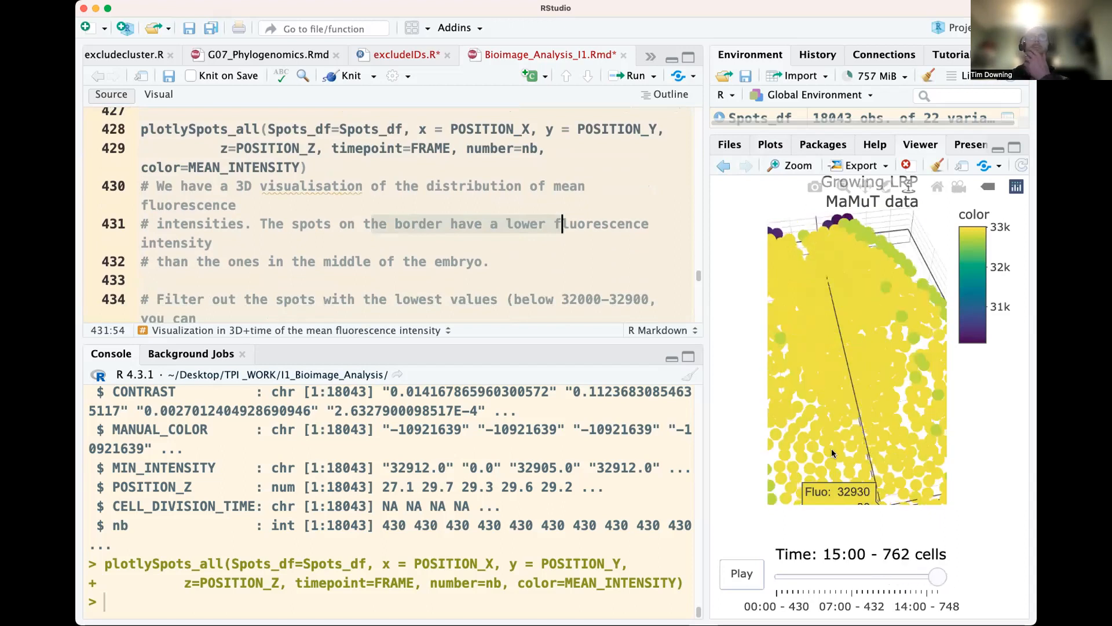
{"action": "left_click", "coordinate": [246, 233]}
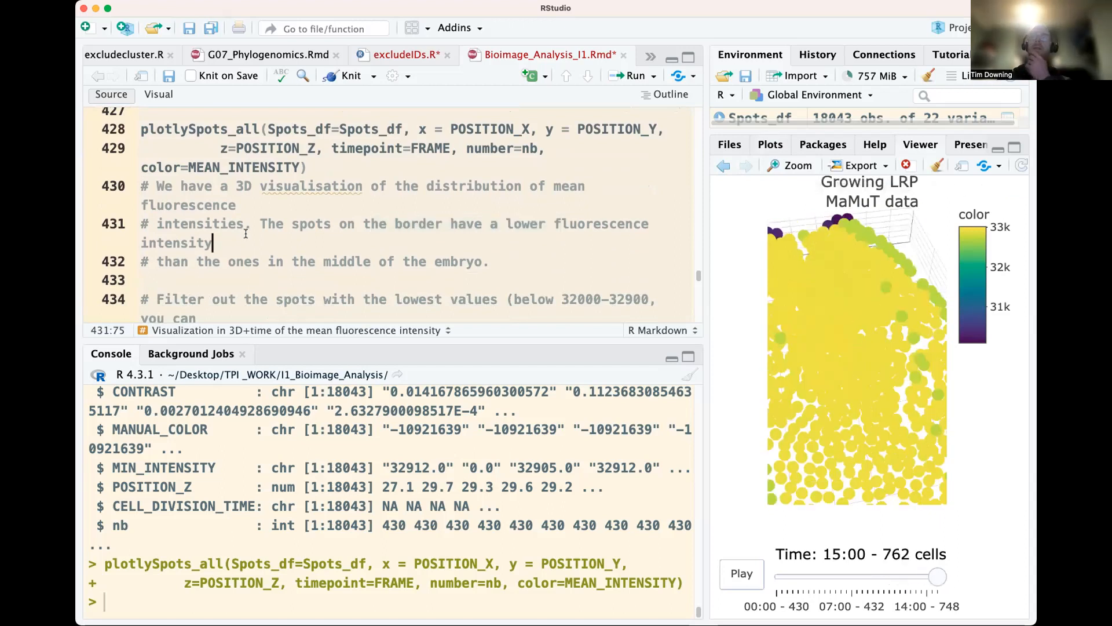
Filter Spots_df to MEAN_INTENSITY > 32900 as Spots_df_filtered and plot the filtered spots in 3D with plotlySpots_all
{"action": "scroll", "coordinate": [245, 233], "scroll_direction": "down", "scroll_amount": 2}
{"action": "scroll", "coordinate": [246, 233], "scroll_direction": "down", "scroll_amount": 3}
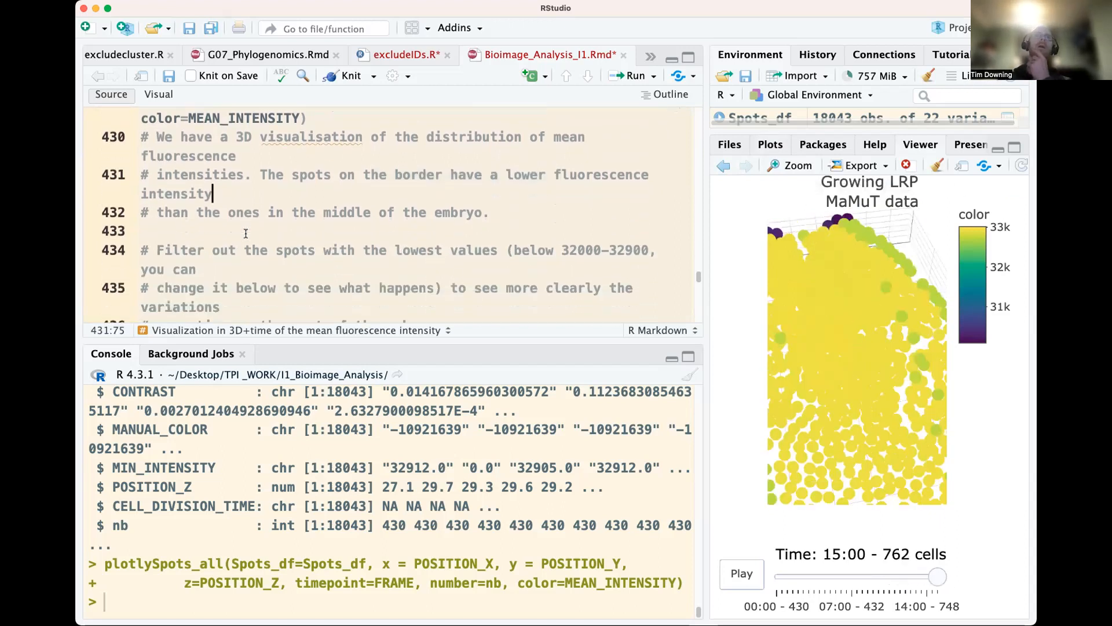
{"action": "left_click", "coordinate": [157, 214]}
{"action": "scroll", "coordinate": [175, 240], "scroll_direction": "down", "scroll_amount": 2}
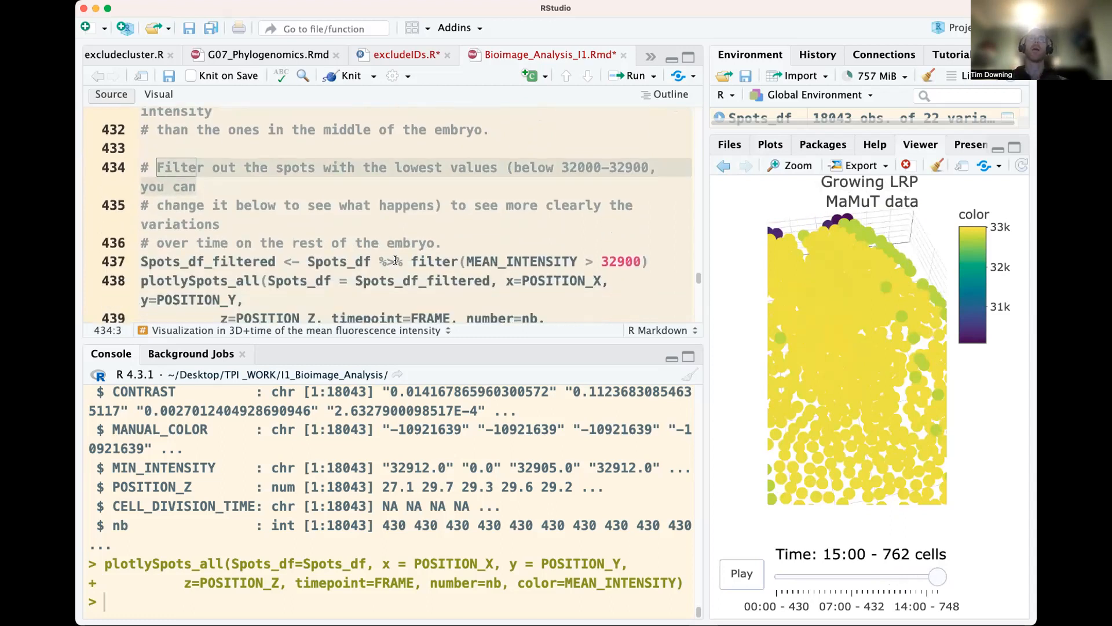
{"action": "left_click", "coordinate": [356, 265]}
{"action": "scroll", "coordinate": [341, 267], "scroll_direction": "down", "scroll_amount": 1}
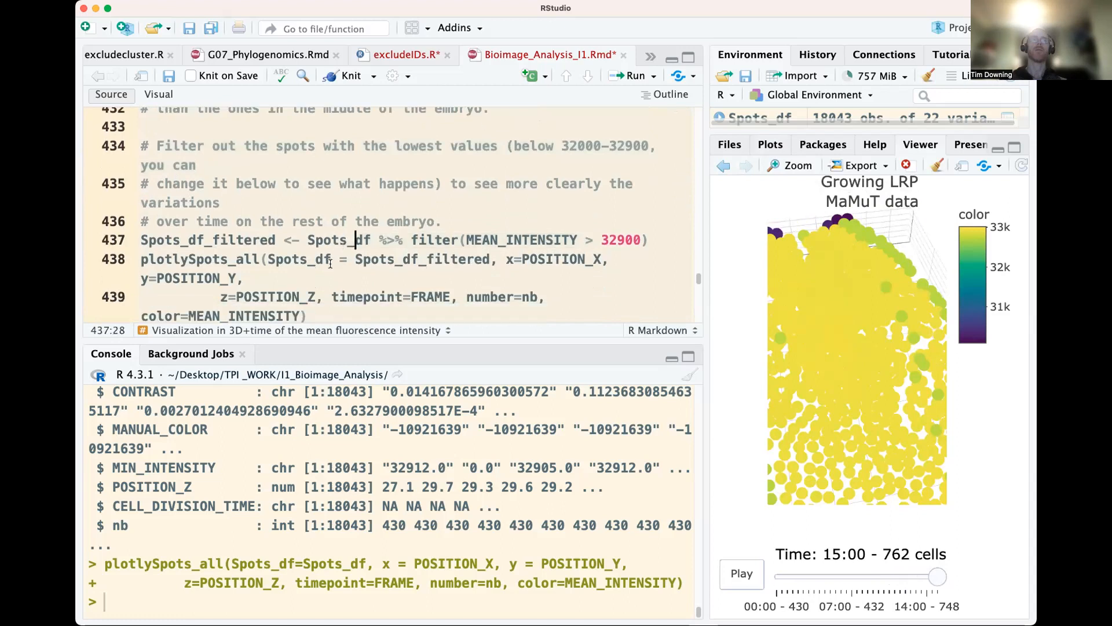
{"action": "key", "text": "super+Return"}
{"action": "key", "text": "super+Return"}
{"action": "key", "text": "super+Return"}
{"action": "scroll", "coordinate": [330, 249], "scroll_direction": "up", "scroll_amount": 3}
{"action": "scroll", "coordinate": [331, 255], "scroll_direction": "up", "scroll_amount": 2}
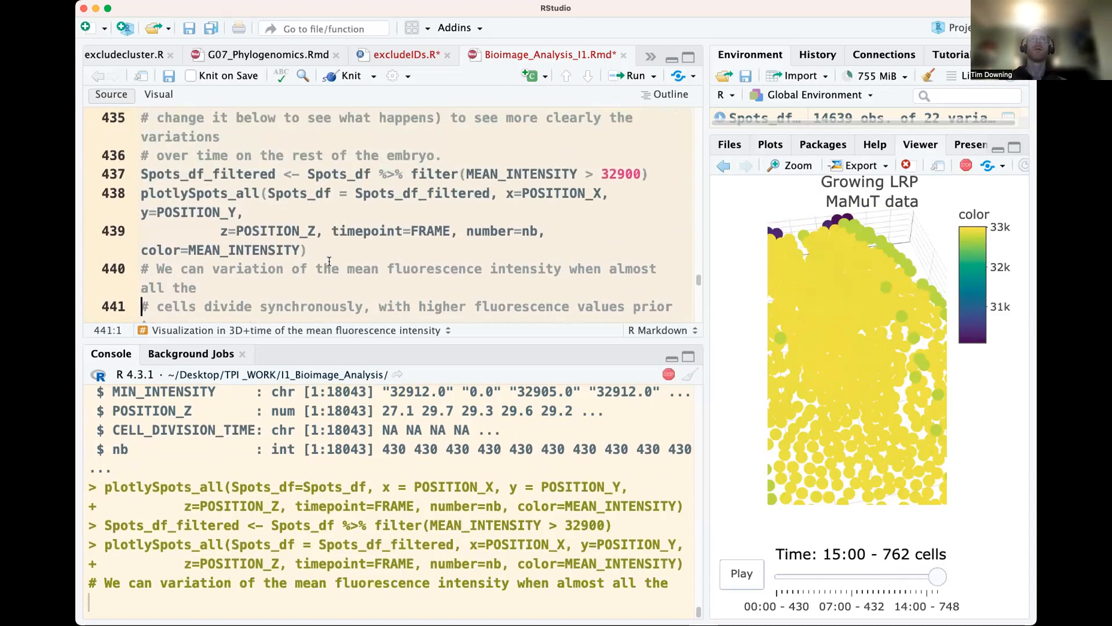
{"action": "scroll", "coordinate": [342, 290], "scroll_direction": "up", "scroll_amount": 1}
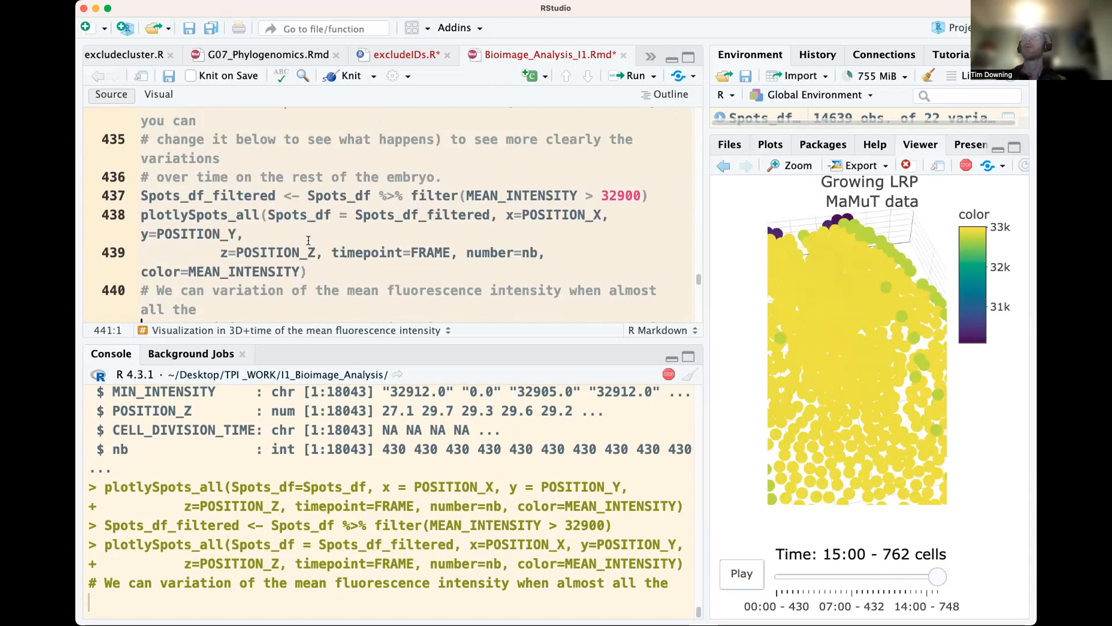
{"action": "mouse_move", "coordinate": [850, 255]}
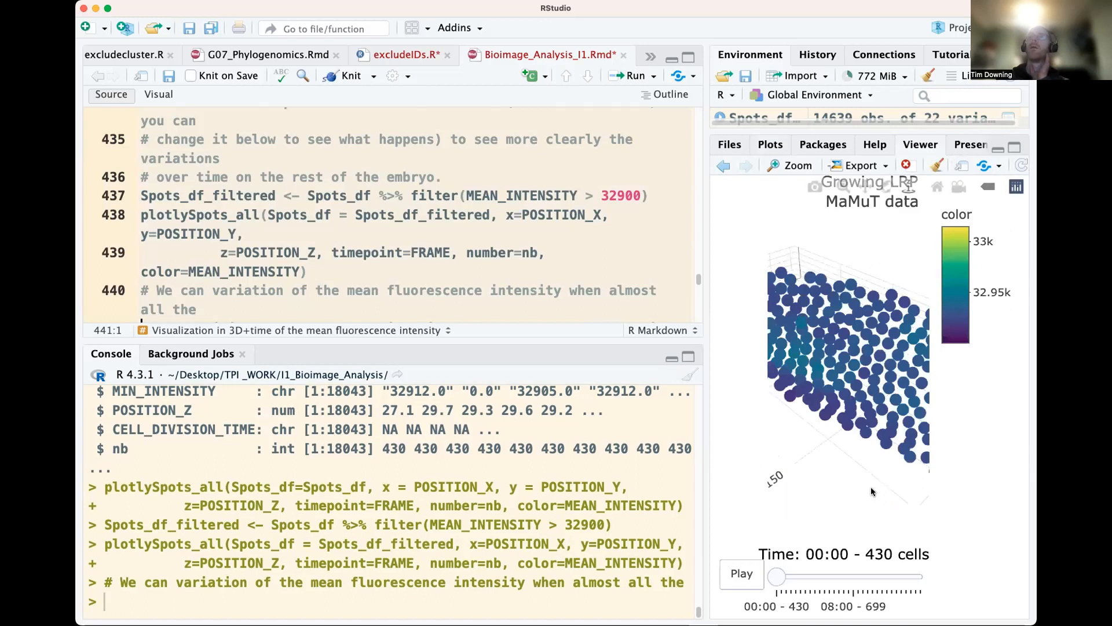
Rotate the filtered 3D spot plot and play its time animation through to the last timepoint, 15:00
{"action": "left_click_drag", "start_coordinate": [884, 485], "coordinate": [831, 505]}
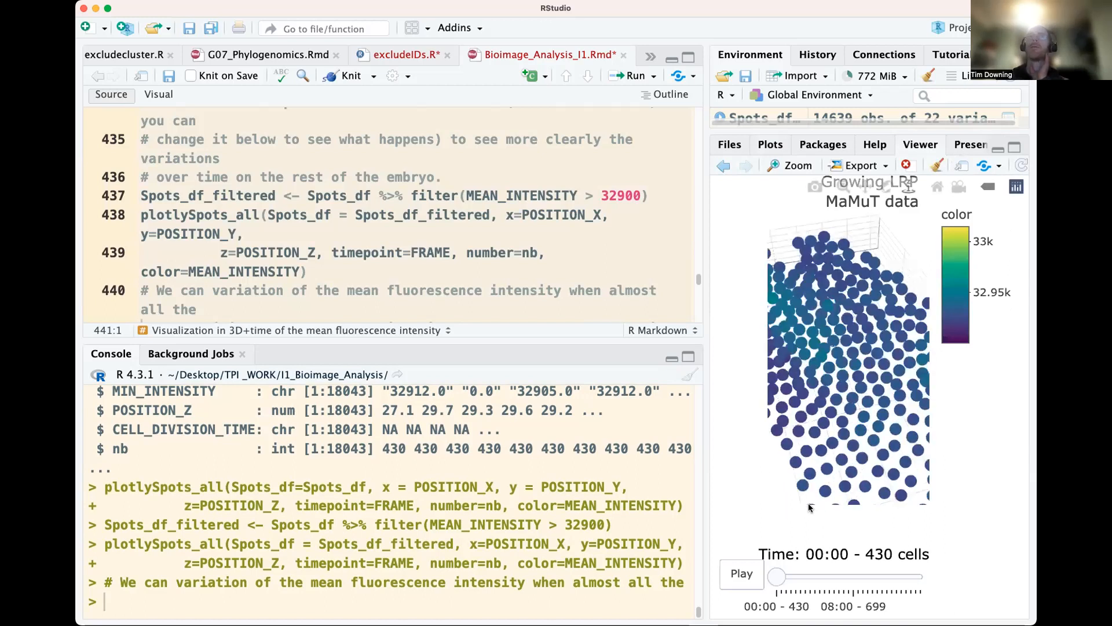
{"action": "mouse_move", "coordinate": [810, 508]}
{"action": "left_mouse_down"}
{"action": "mouse_move", "coordinate": [840, 481]}
{"action": "mouse_move", "coordinate": [816, 494]}
{"action": "left_mouse_up"}
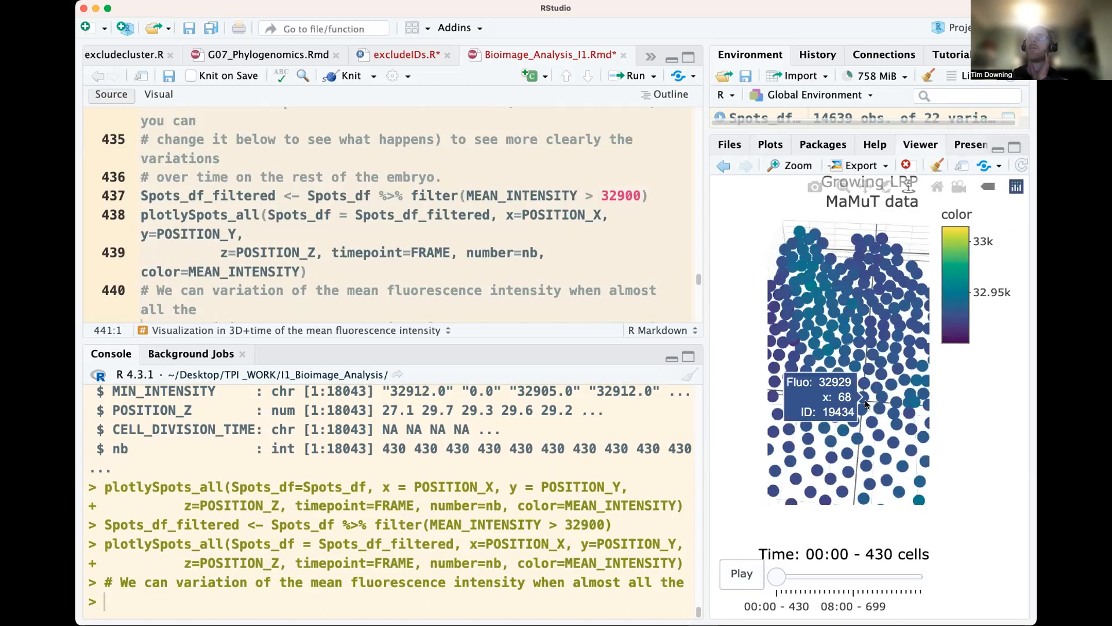
{"action": "left_click", "coordinate": [742, 574]}
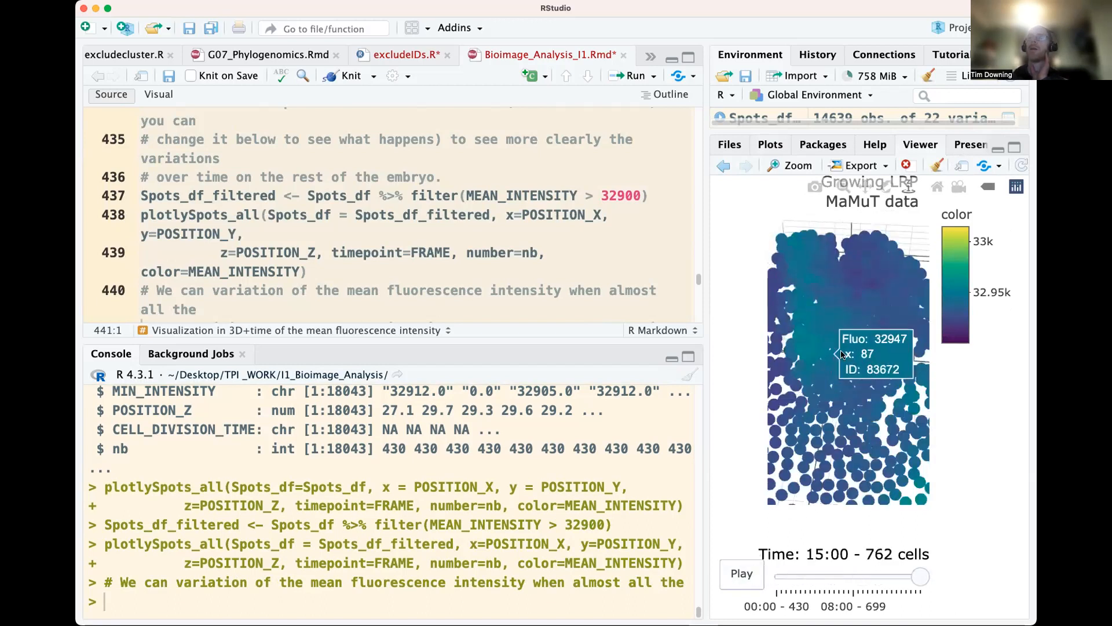
{"action": "left_click_drag", "start_coordinate": [862, 578], "coordinate": [921, 576]}
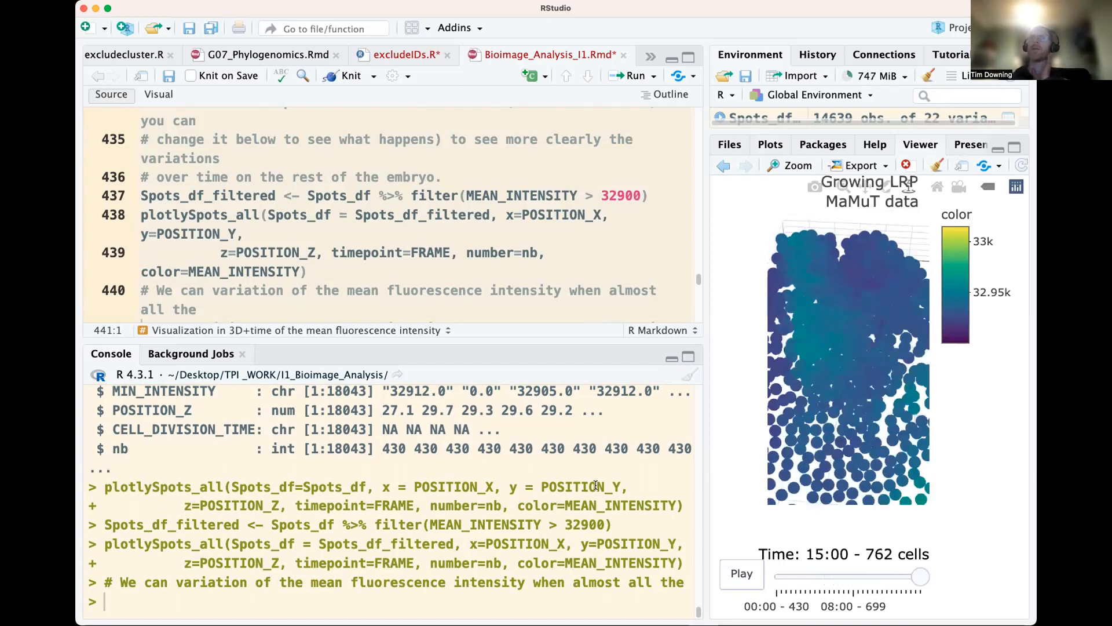
Go to the section on visualizing cells about to divide and widen the script editor slightly
{"action": "scroll", "coordinate": [365, 278], "scroll_direction": "down", "scroll_amount": 3}
{"action": "scroll", "coordinate": [365, 289], "scroll_direction": "down", "scroll_amount": 5}
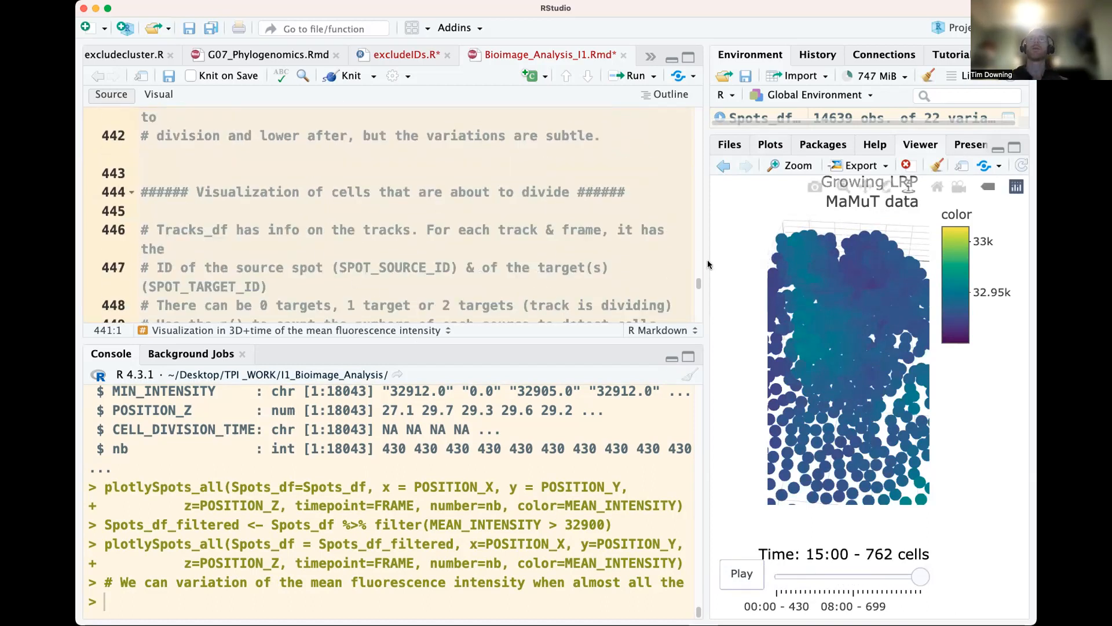
{"action": "left_click_drag", "start_coordinate": [708, 259], "coordinate": [722, 255]}
{"action": "scroll", "coordinate": [387, 231], "scroll_direction": "up", "scroll_amount": 5}
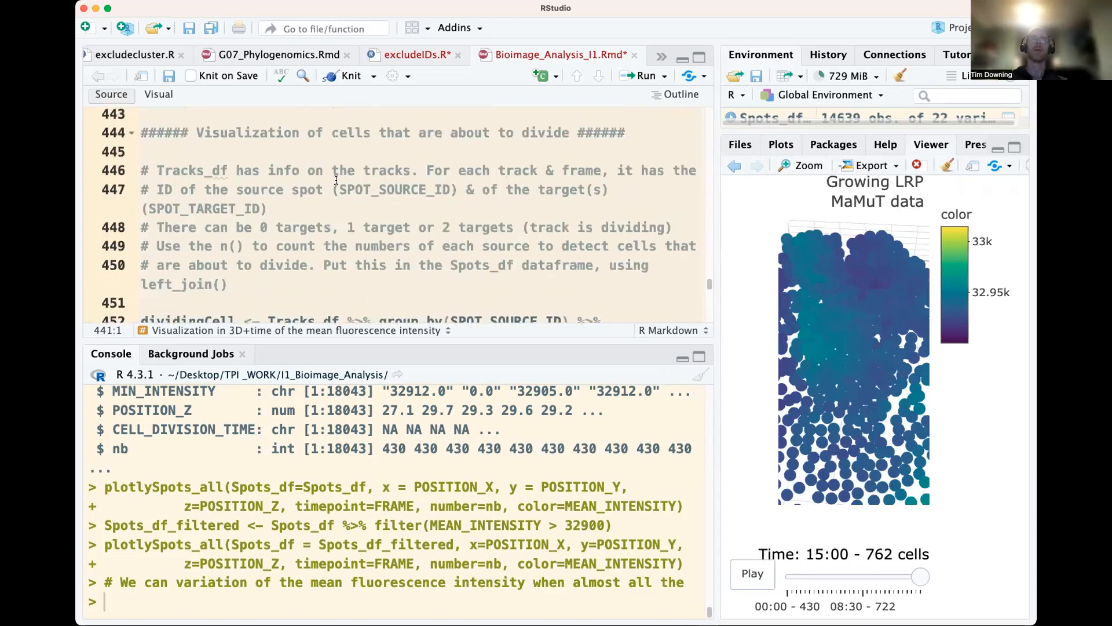
Examine the comments on Tracks_df, SPOT_SOURCE_ID, SPOT_TARGET_ID and how many targets a track can have
{"action": "double_click", "coordinate": [209, 172]}
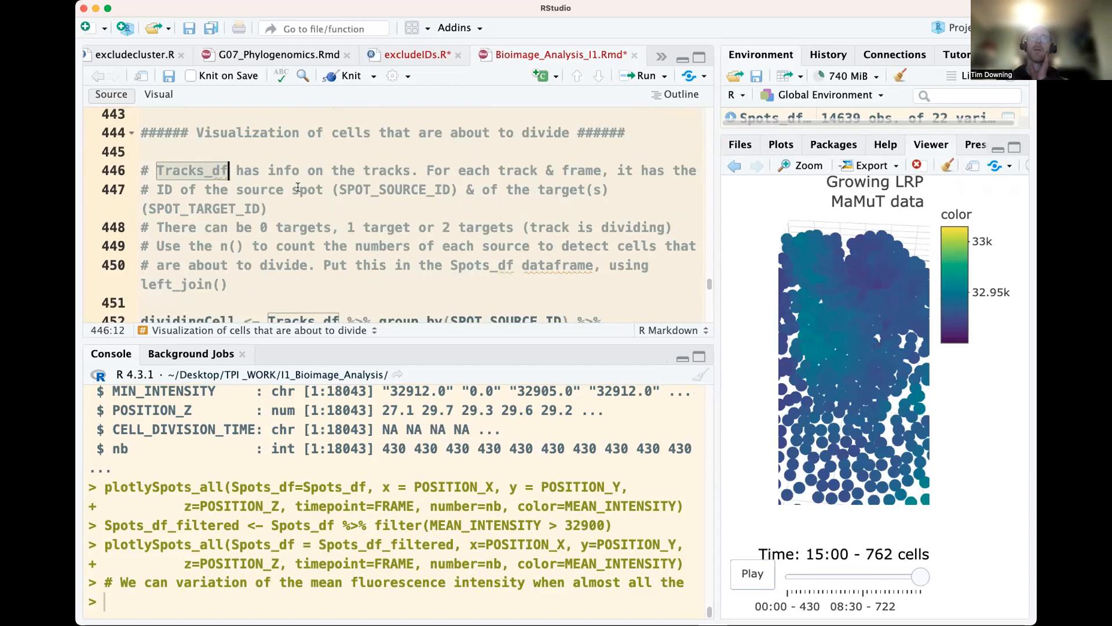
{"action": "double_click", "coordinate": [365, 189]}
{"action": "double_click", "coordinate": [238, 210]}
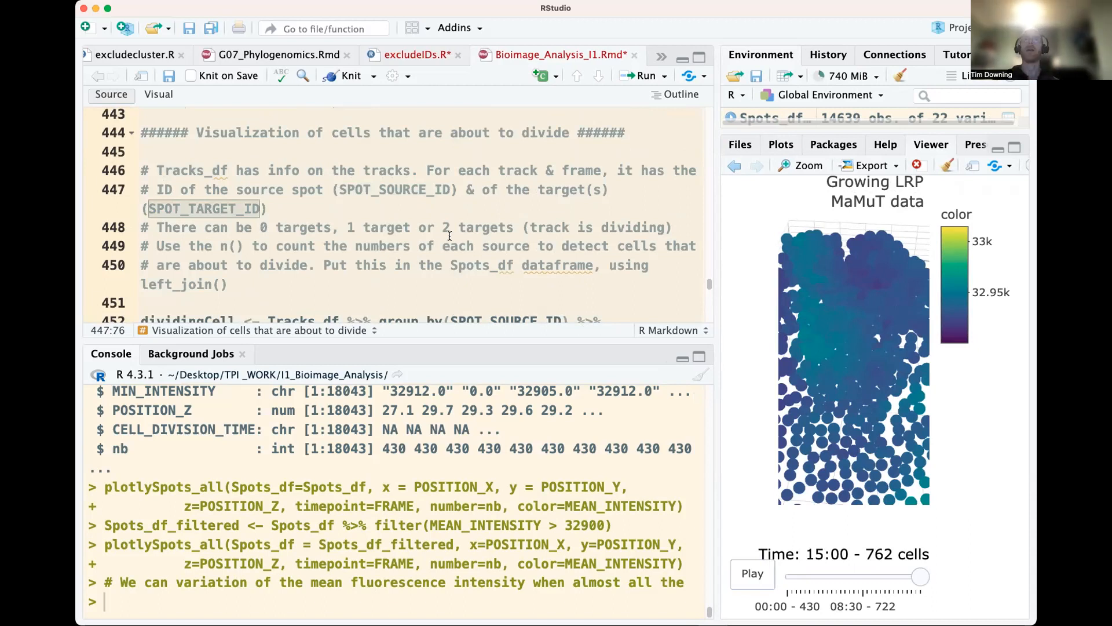
{"action": "left_click_drag", "start_coordinate": [442, 227], "coordinate": [622, 222]}
{"action": "left_click_drag", "start_coordinate": [331, 227], "coordinate": [261, 236]}
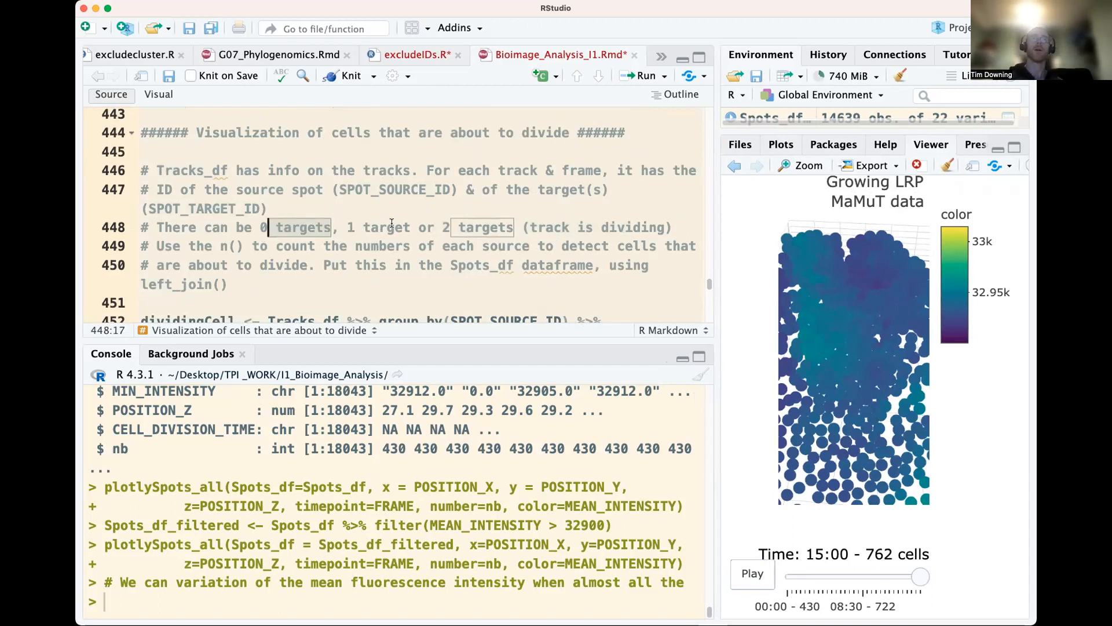
{"action": "left_click", "coordinate": [370, 226]}
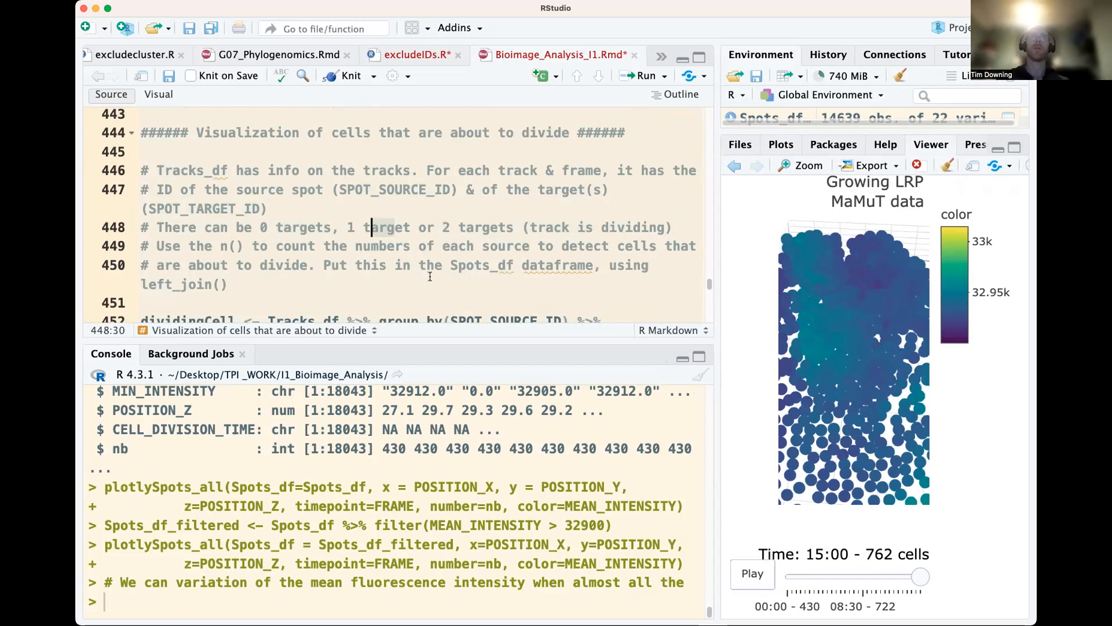
{"action": "scroll", "coordinate": [448, 265], "scroll_direction": "down", "scroll_amount": 3}
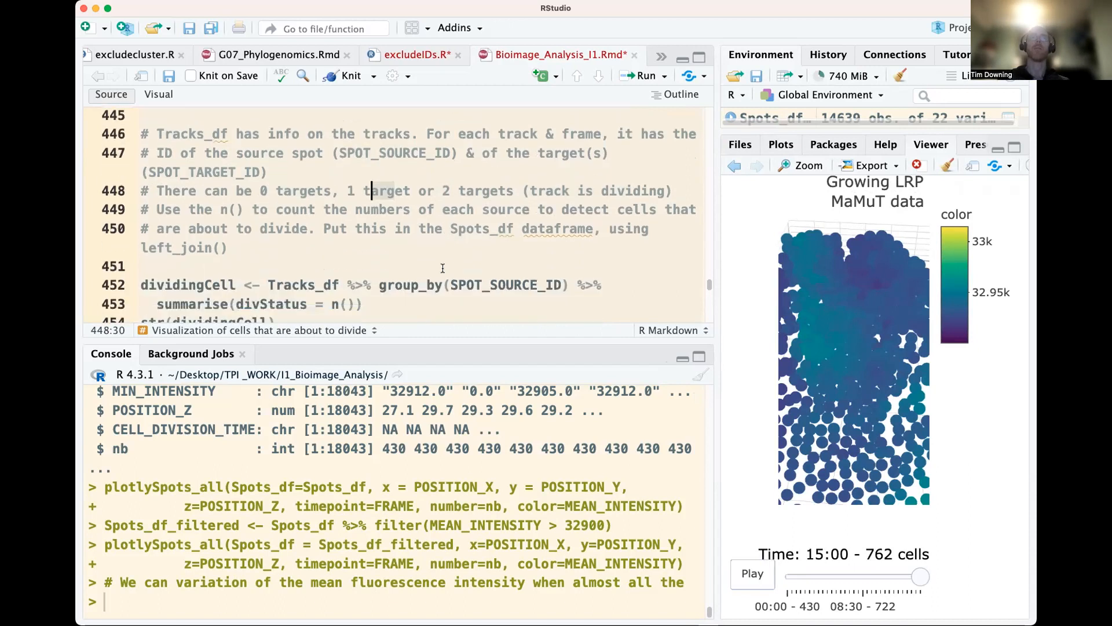
Create dividingCell from Tracks_df grouped by SPOT_SOURCE_ID with divStatus = n(), and inspect its structure
{"action": "double_click", "coordinate": [211, 267]}
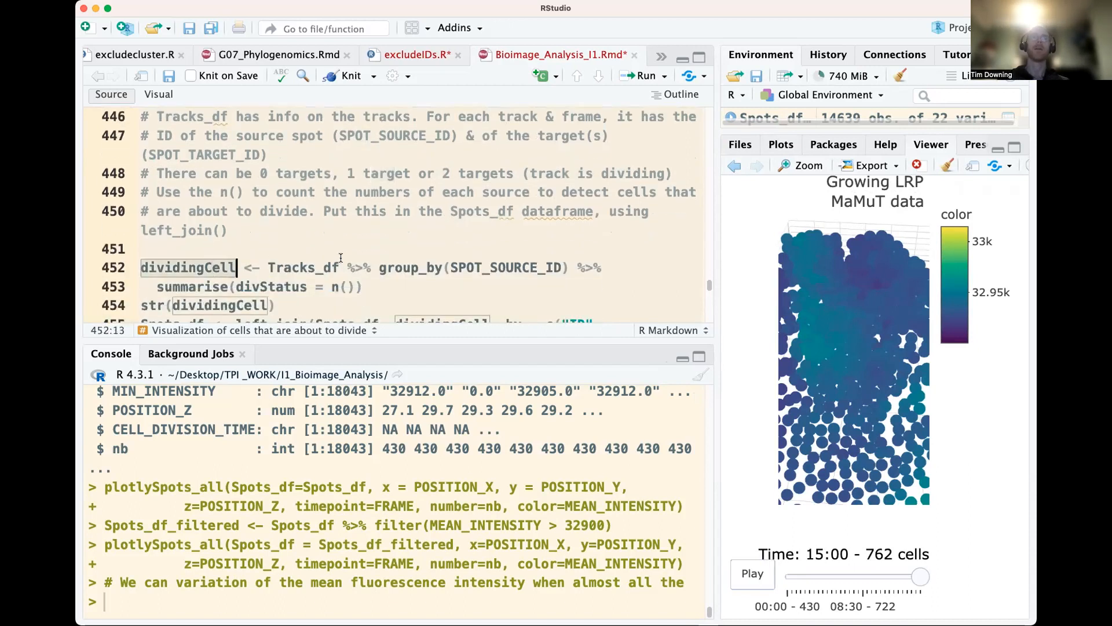
{"action": "double_click", "coordinate": [337, 264]}
{"action": "scroll", "coordinate": [449, 240], "scroll_direction": "down", "scroll_amount": 2}
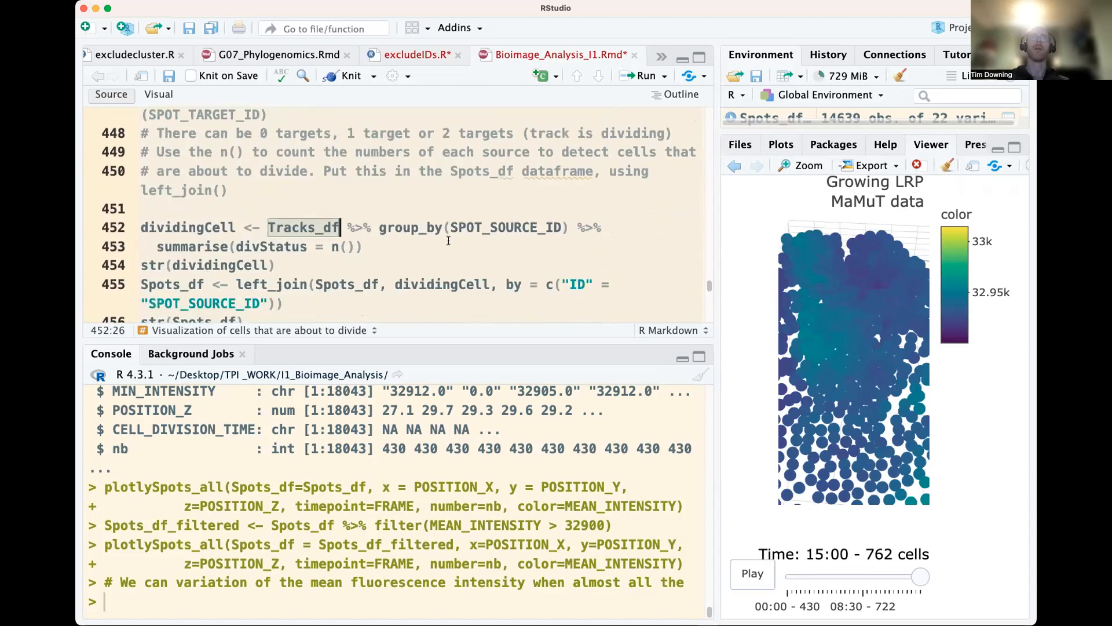
{"action": "left_click", "coordinate": [545, 227]}
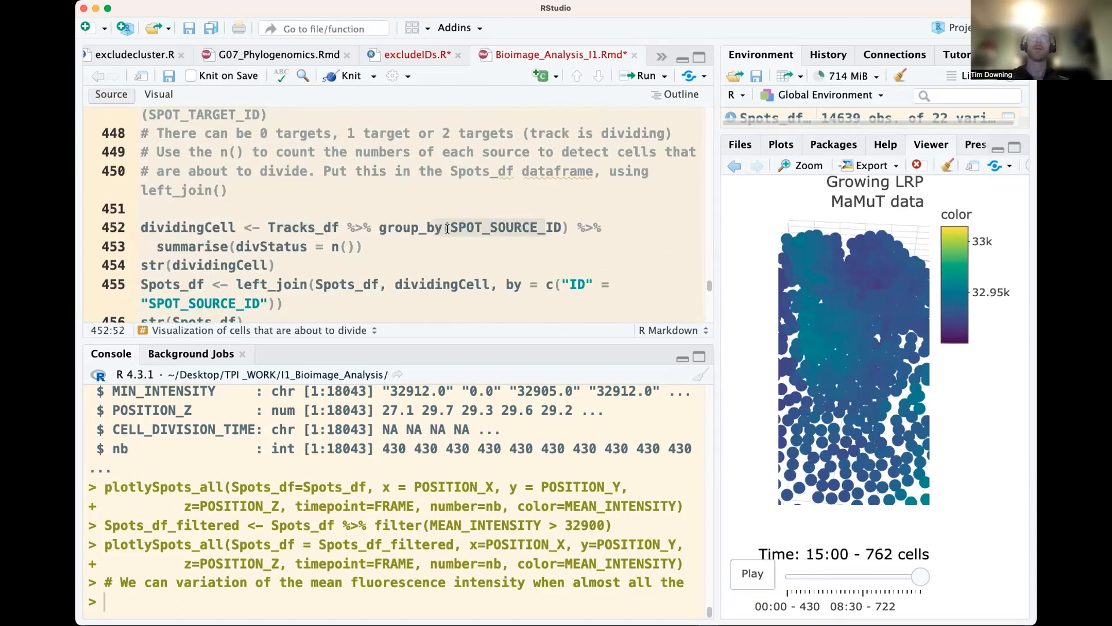
{"action": "scroll", "coordinate": [492, 227], "scroll_direction": "down", "scroll_amount": 1}
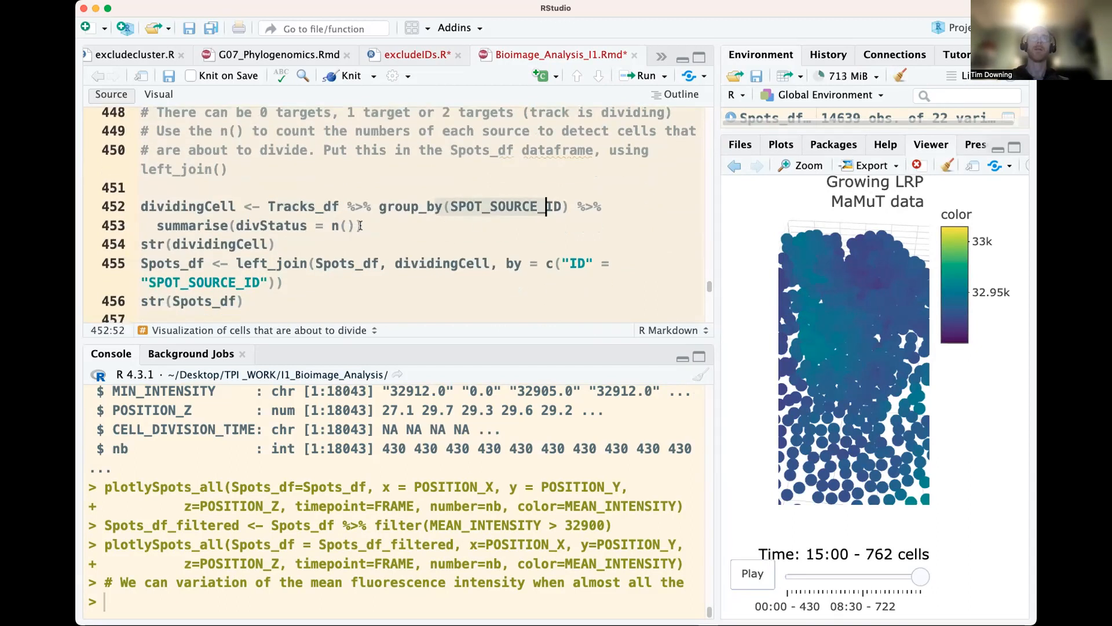
{"action": "left_click", "coordinate": [352, 224]}
{"action": "key", "text": "ctrl+Return"}
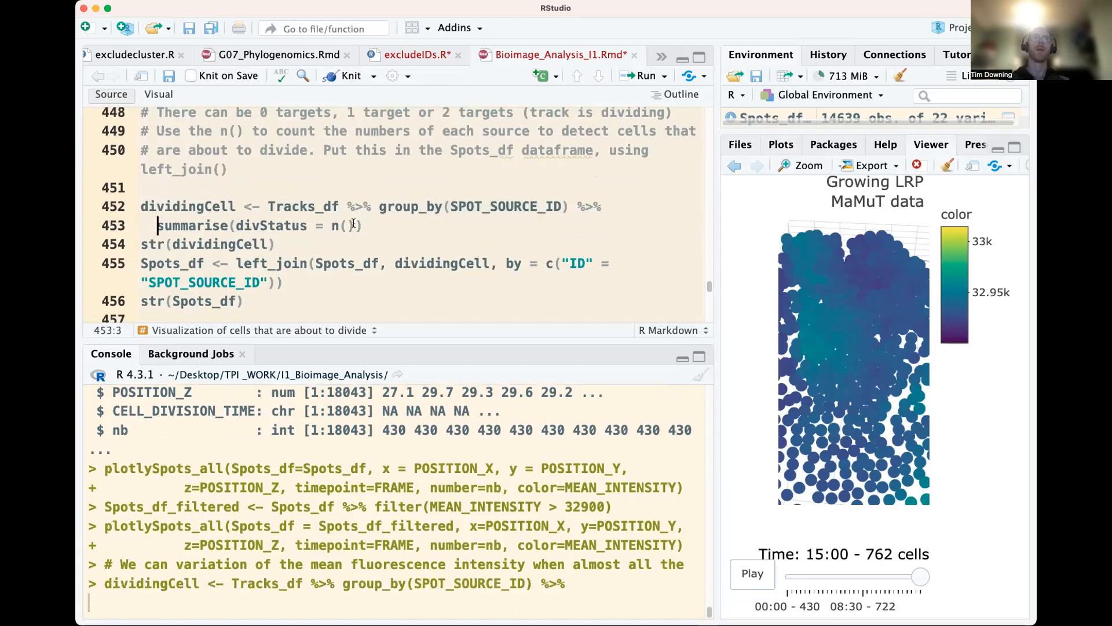
{"action": "key", "text": "ctrl+Return"}
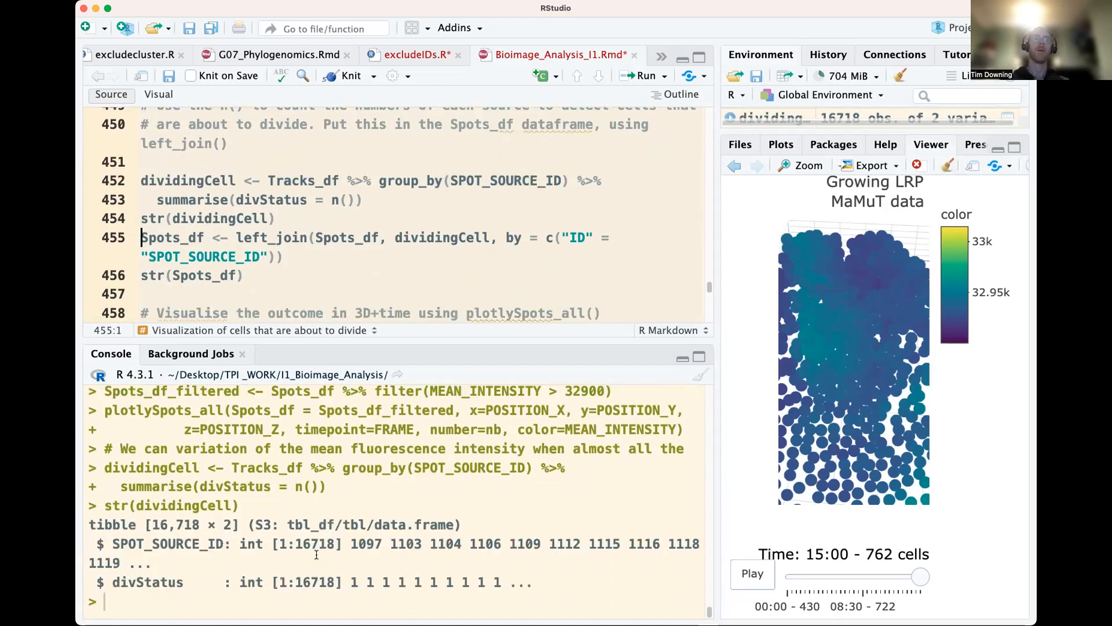
{"action": "double_click", "coordinate": [318, 546]}
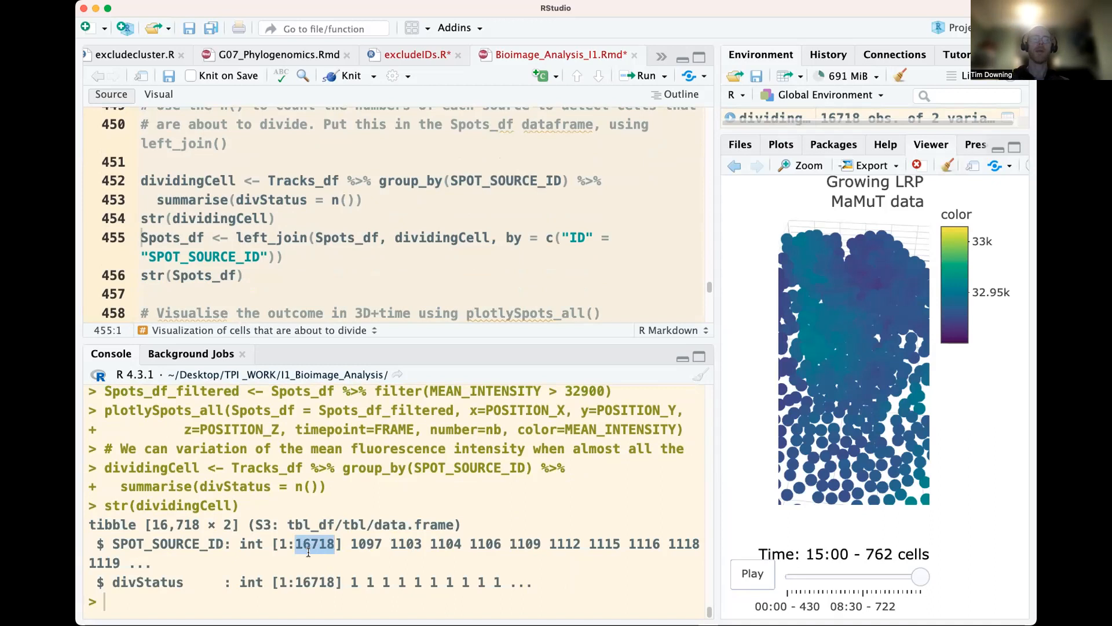
Left-join dividingCell to Spots_df by "ID" = "SPOT_SOURCE_ID" and inspect the structure of Spots_df
{"action": "left_click", "coordinate": [307, 237]}
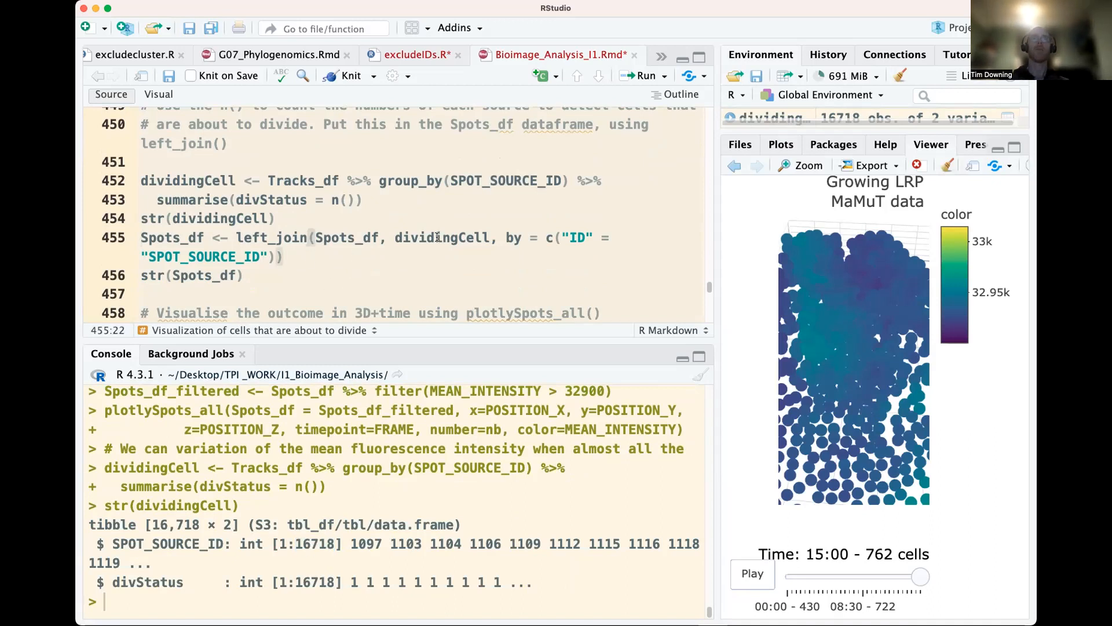
{"action": "key", "text": "super+Return"}
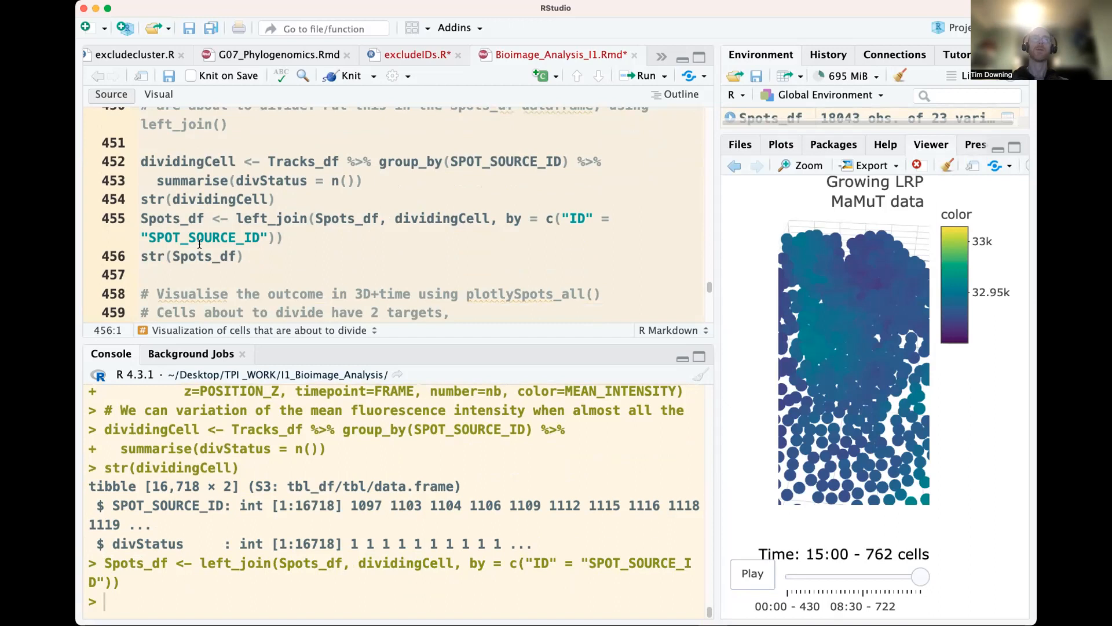
{"action": "key", "text": "super+Return"}
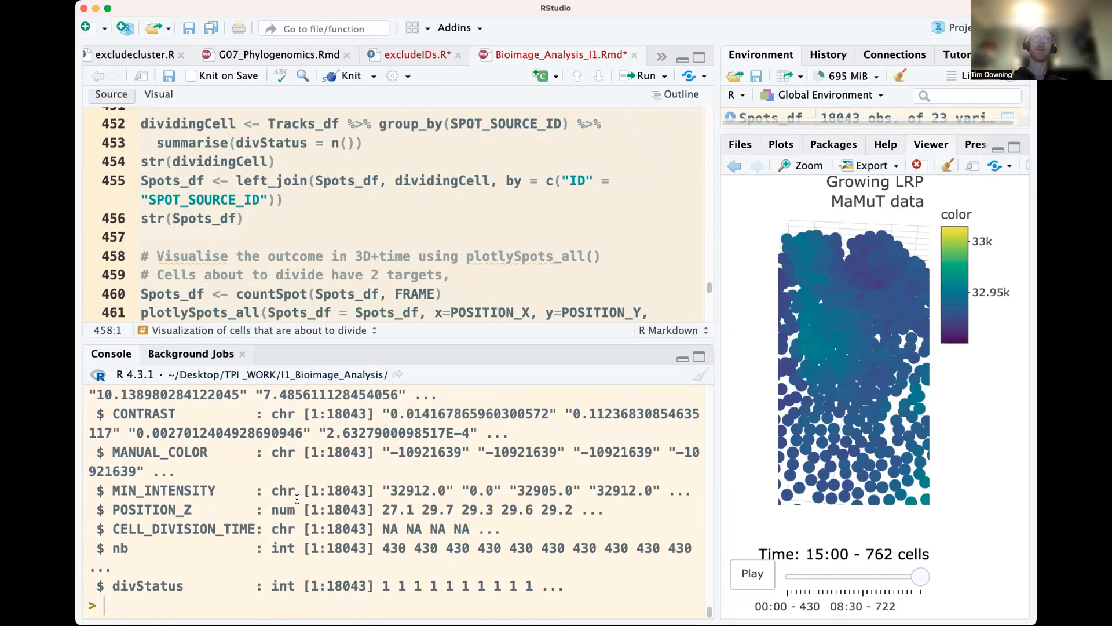
{"action": "scroll", "coordinate": [312, 504], "scroll_direction": "up", "scroll_amount": 10}
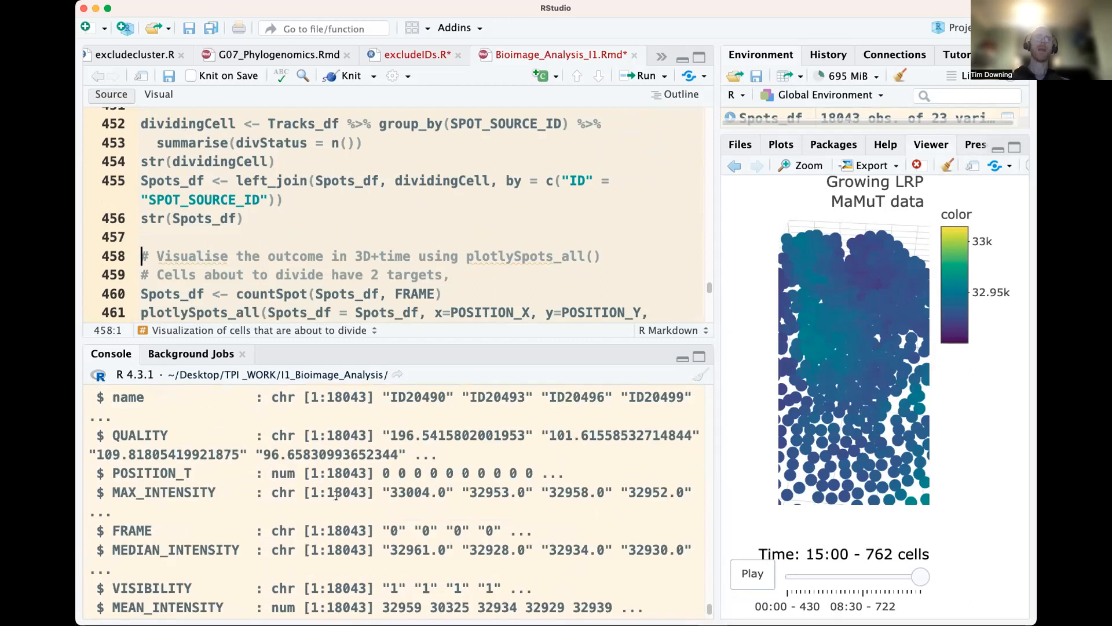
{"action": "scroll", "coordinate": [336, 496], "scroll_direction": "up", "scroll_amount": 2}
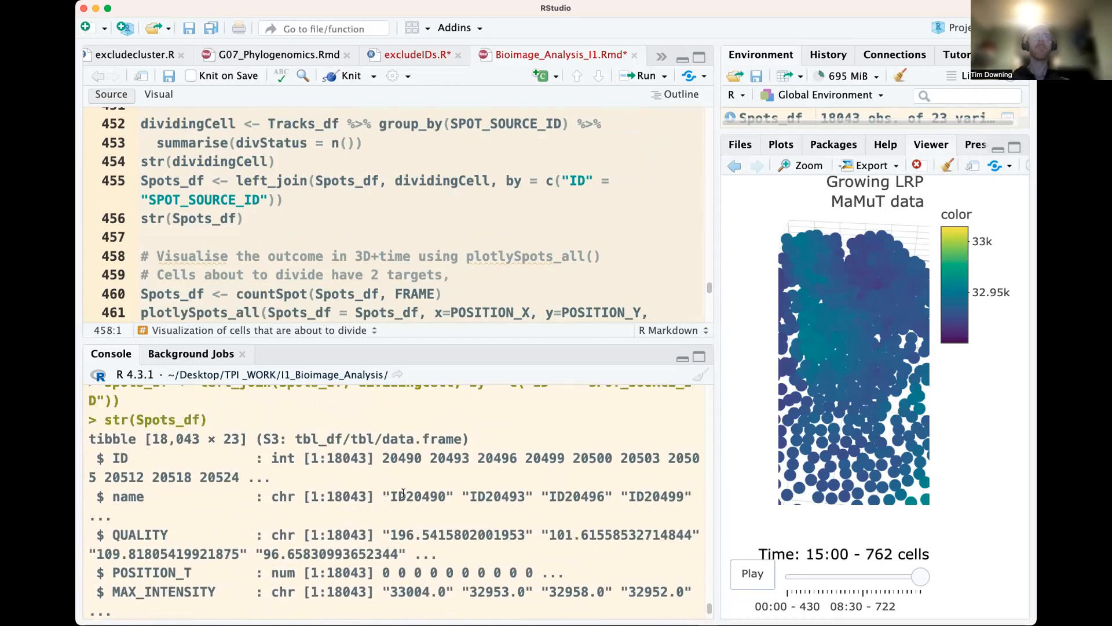
Run countSpot on Spots_df by FRAME and plot the spots in 3D with plotlySpots_all, coloured by divStatus
{"action": "scroll", "coordinate": [365, 225], "scroll_direction": "down", "scroll_amount": 3}
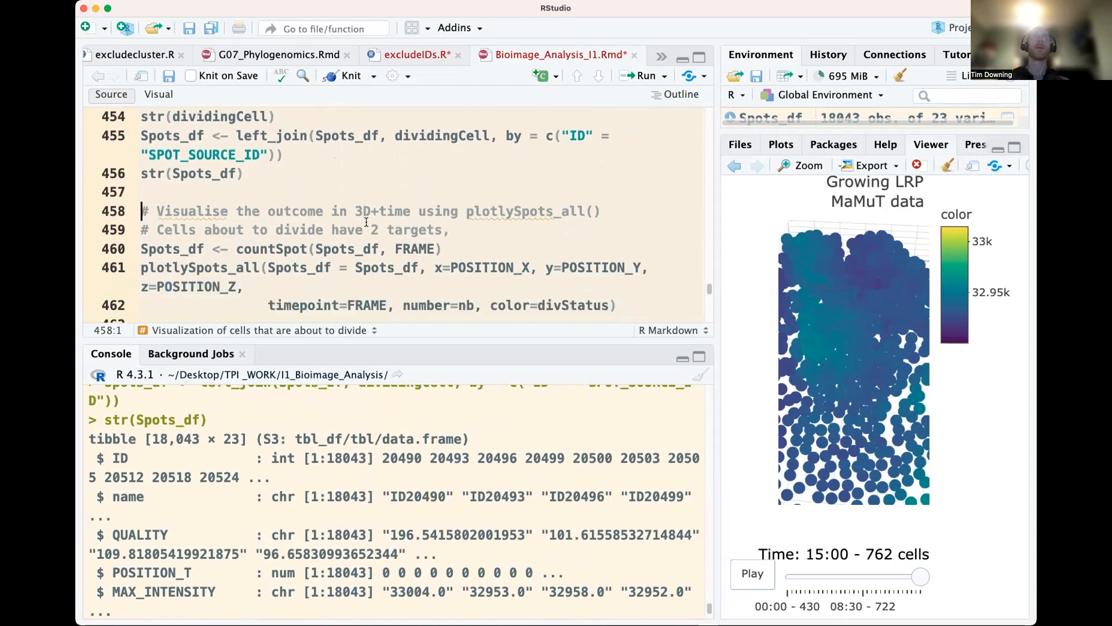
{"action": "left_click", "coordinate": [348, 247]}
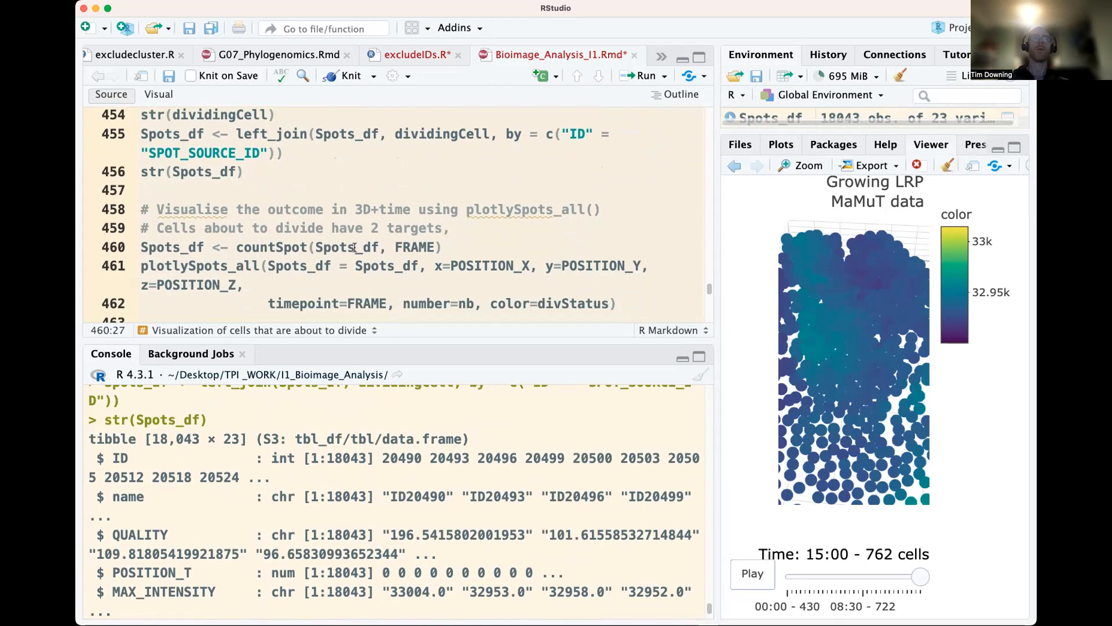
{"action": "key", "text": "super+Return"}
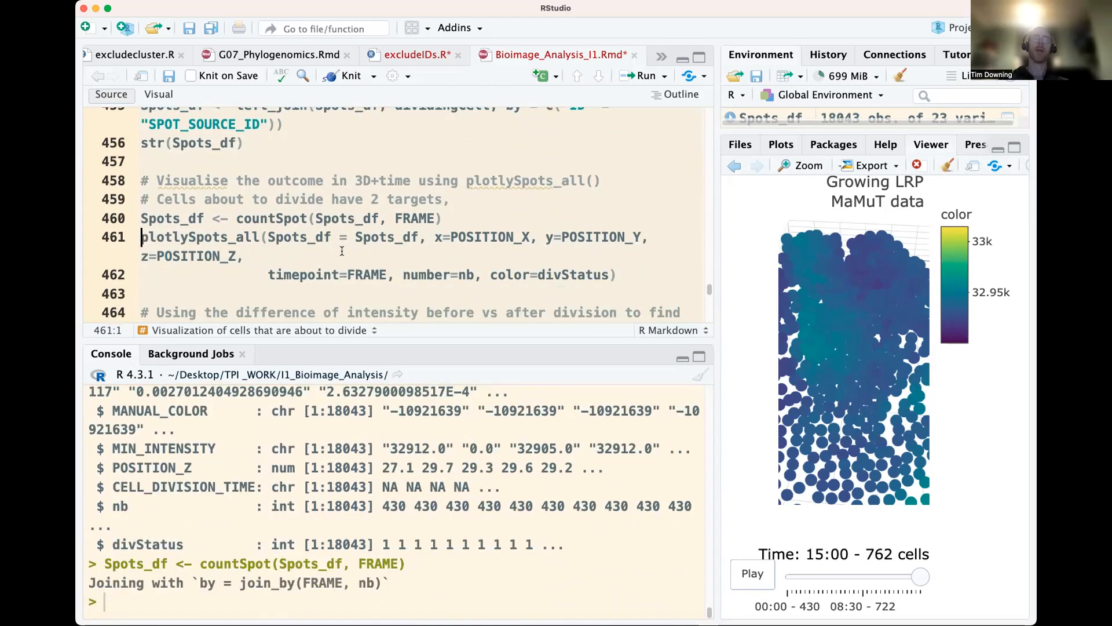
{"action": "key", "text": "super+Return"}
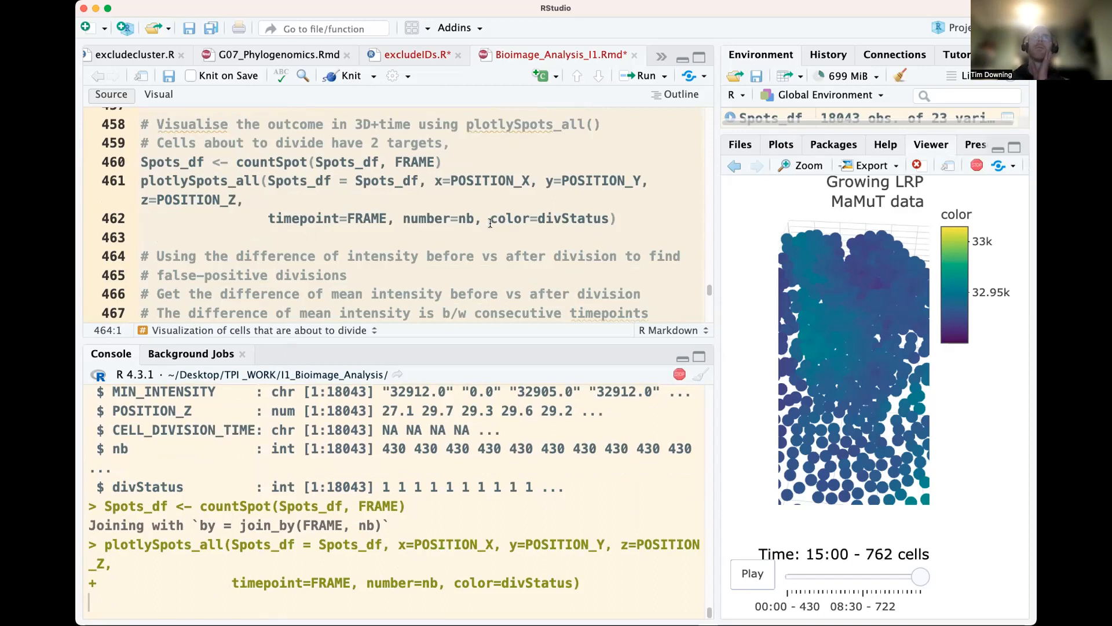
{"action": "scroll", "coordinate": [489, 223], "scroll_direction": "down", "scroll_amount": 1}
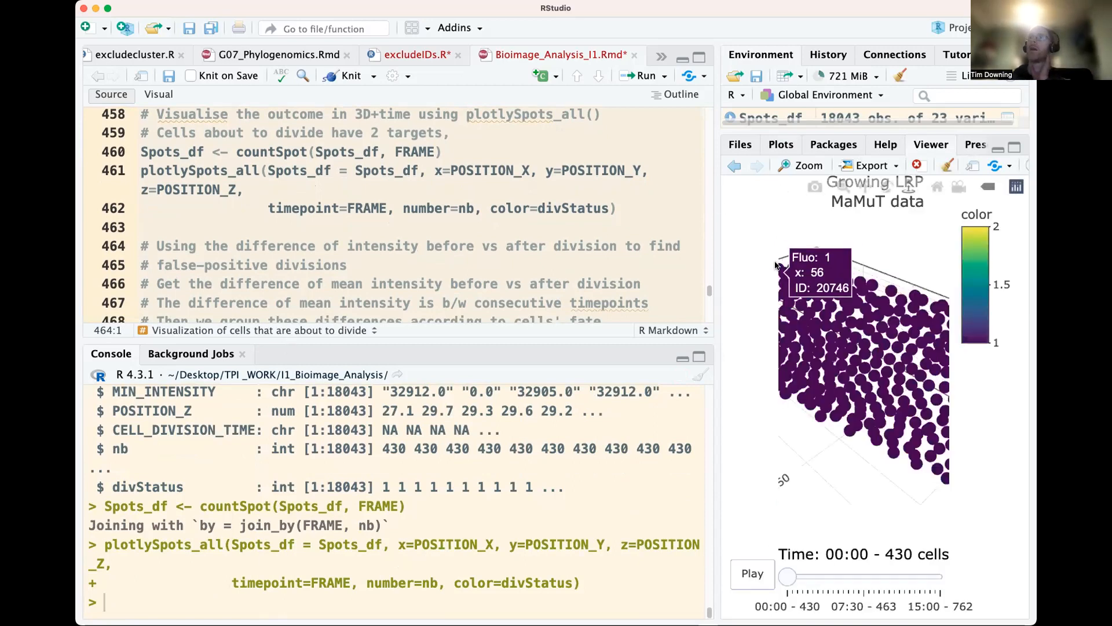
Rotate the division-status plot, play its animation, and set the time to 07:00 to examine the dividing cells
{"action": "left_click_drag", "start_coordinate": [943, 459], "coordinate": [858, 280]}
{"action": "left_click", "coordinate": [749, 579]}
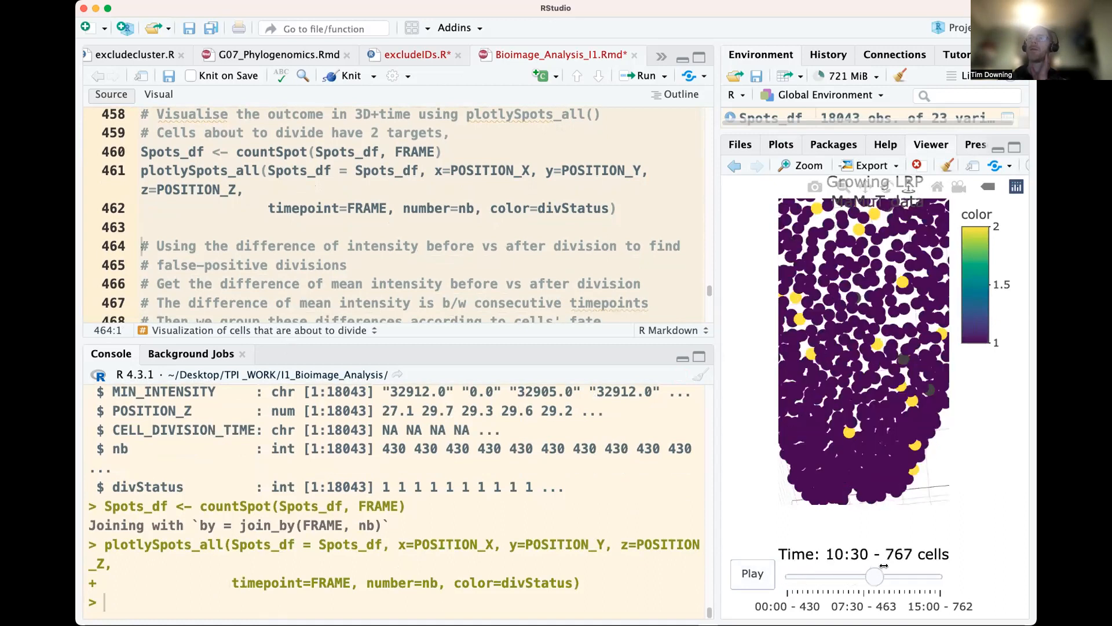
{"action": "left_click_drag", "start_coordinate": [935, 576], "coordinate": [856, 567]}
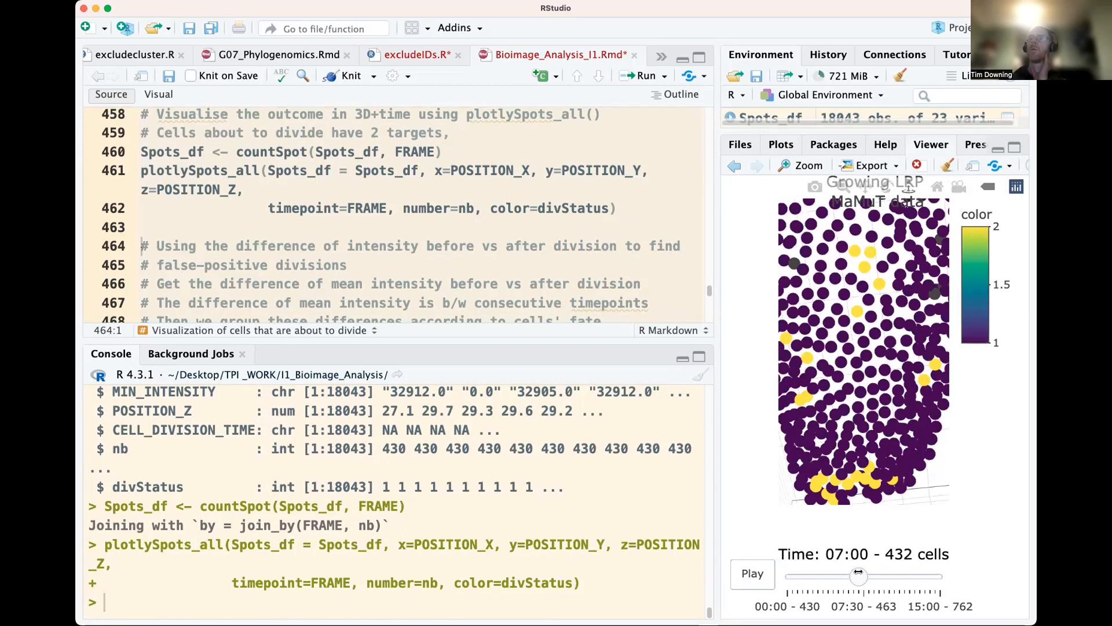
{"action": "mouse_move", "coordinate": [861, 574]}
{"action": "left_mouse_down"}
{"action": "mouse_move", "coordinate": [942, 577]}
{"action": "mouse_move", "coordinate": [858, 574]}
{"action": "left_mouse_up"}
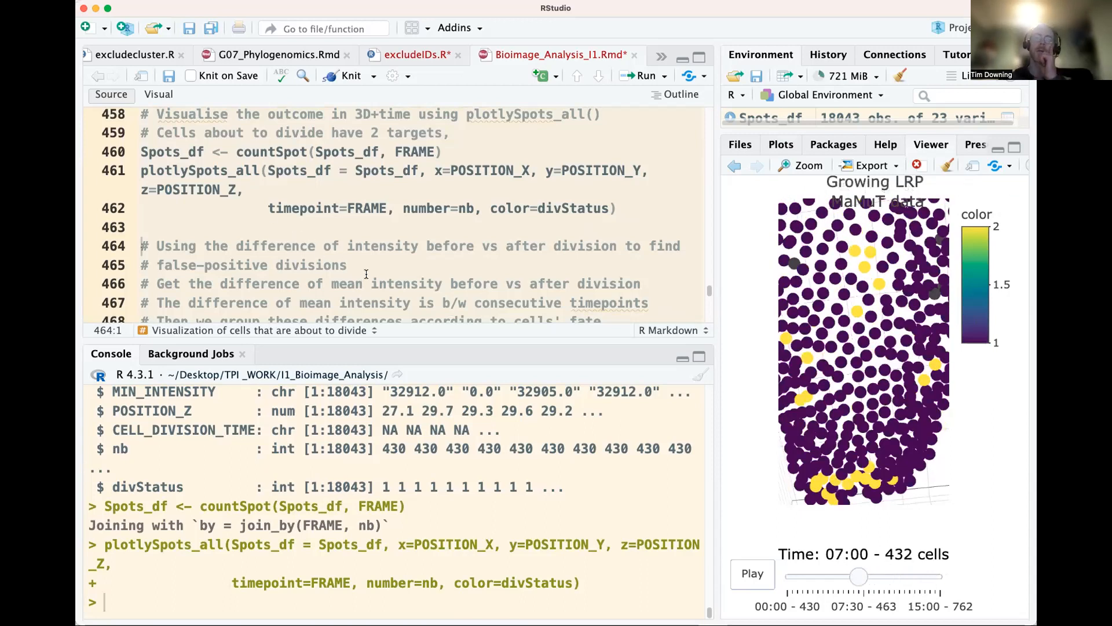
Examine the comments on using mean intensity differences before and after division to find false-positive divisions
{"action": "left_click_drag", "start_coordinate": [361, 269], "coordinate": [307, 246]}
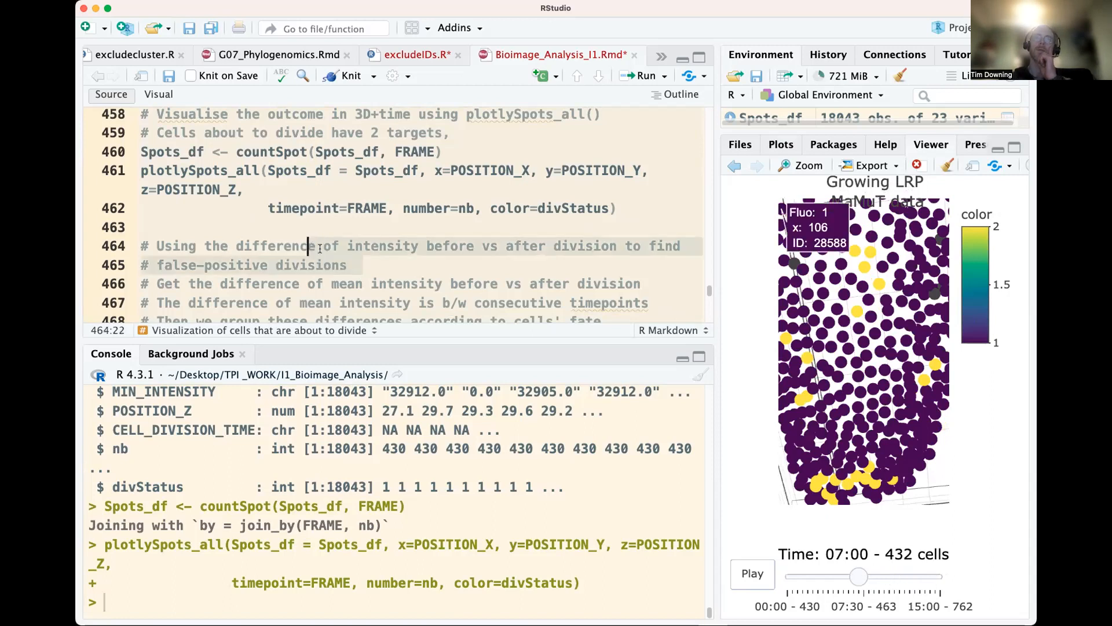
{"action": "left_click", "coordinate": [449, 247]}
{"action": "scroll", "coordinate": [405, 232], "scroll_direction": "down", "scroll_amount": 5}
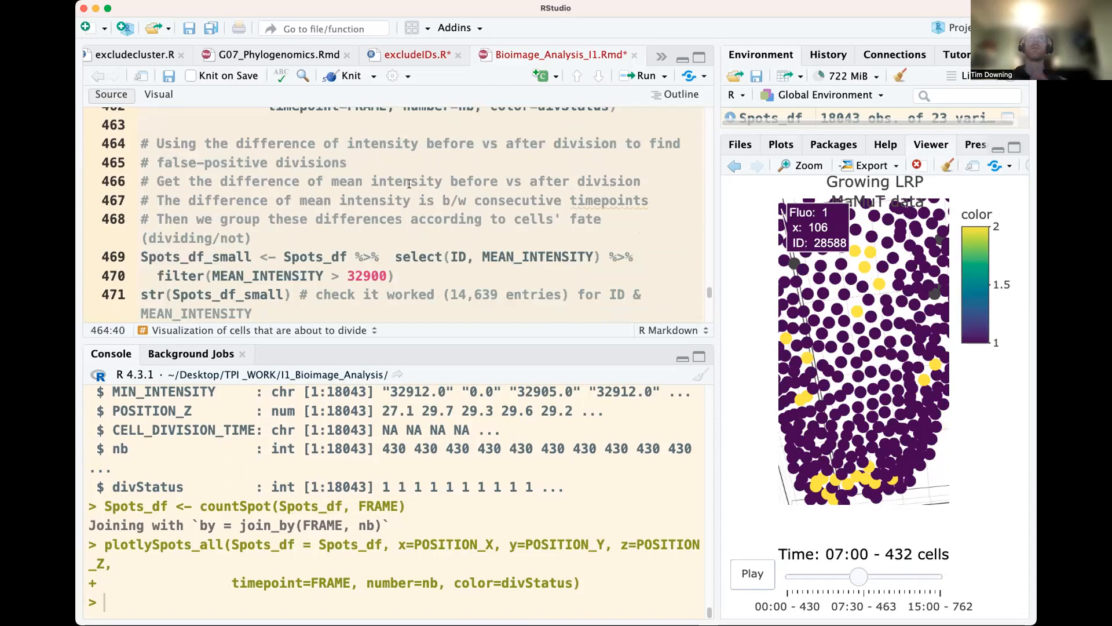
{"action": "double_click", "coordinate": [360, 180]}
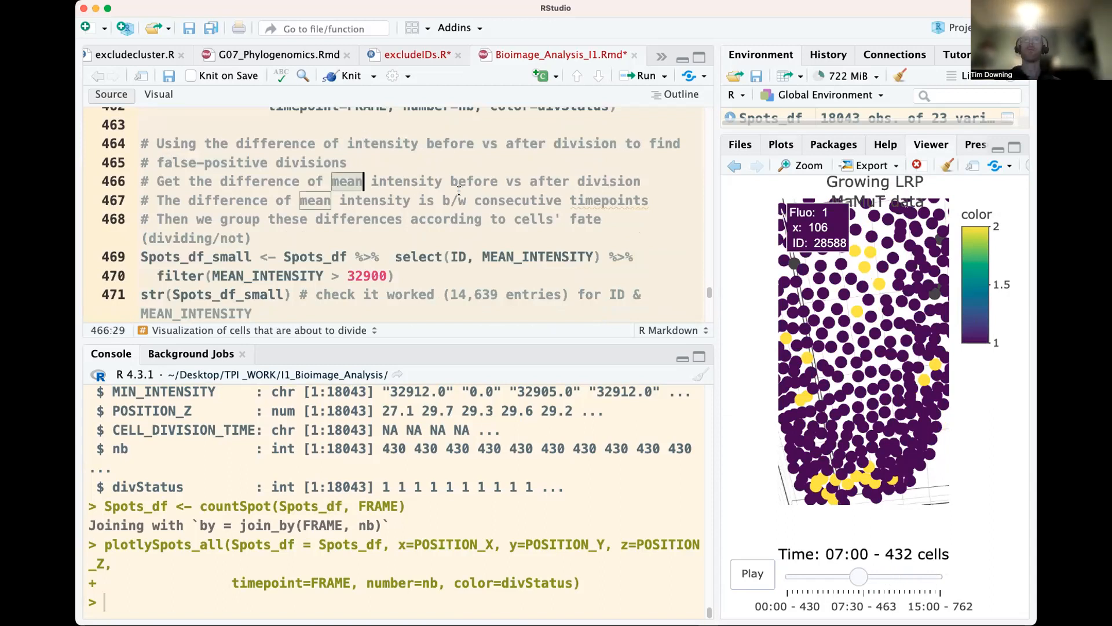
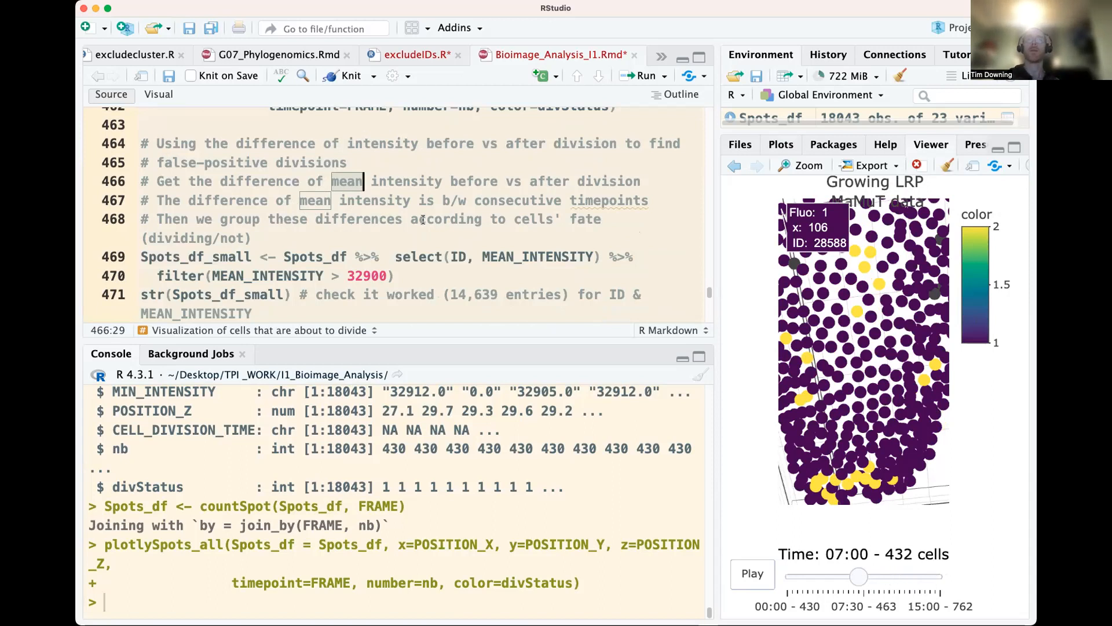
Create Spots_df_small from Spots_df with ID and MEAN_INTENSITY, keeping MEAN_INTENSITY above 32900, and inspect its structure
{"action": "scroll", "coordinate": [423, 219], "scroll_direction": "down", "scroll_amount": 2}
{"action": "double_click", "coordinate": [305, 225]}
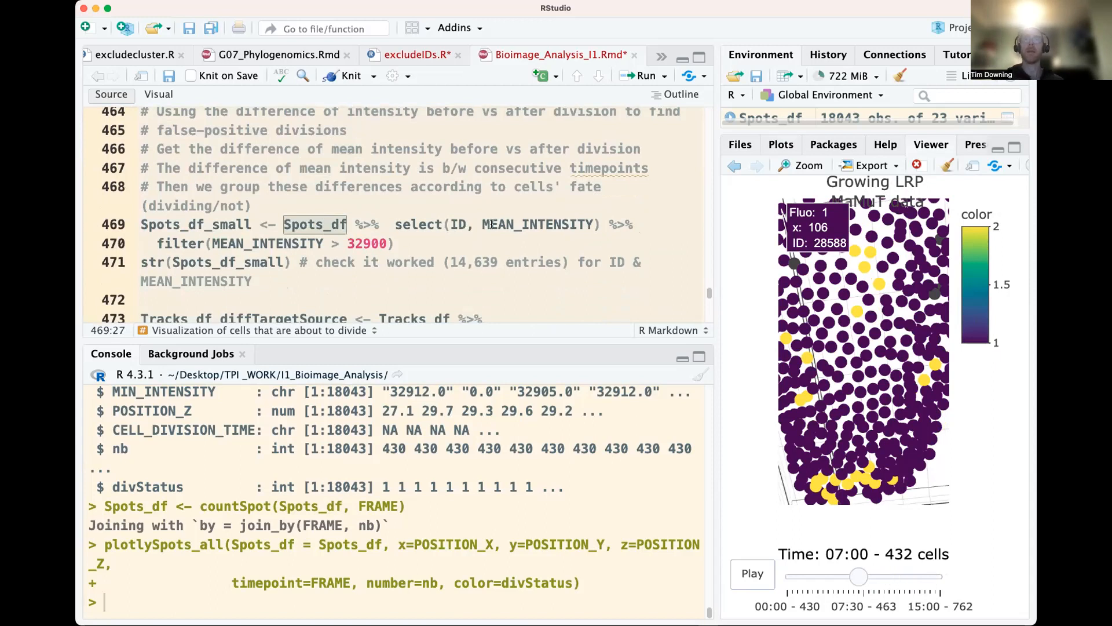
{"action": "left_click", "coordinate": [366, 238]}
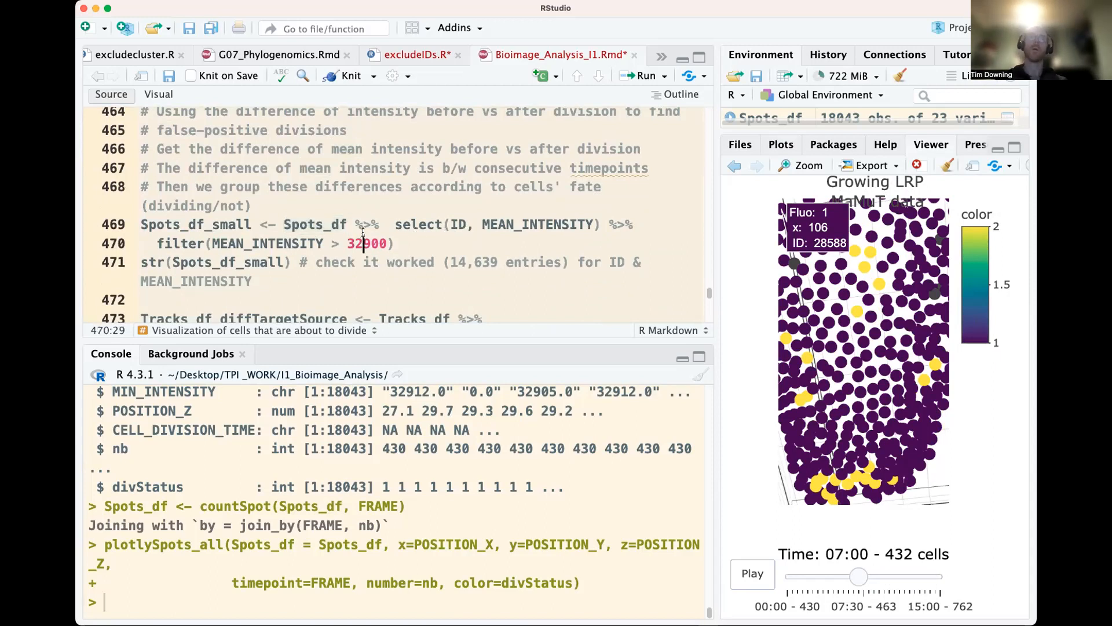
{"action": "left_click", "coordinate": [349, 224]}
{"action": "key", "text": "super+Return"}
{"action": "key", "text": "super+Return"}
{"action": "key", "text": "super+Return"}
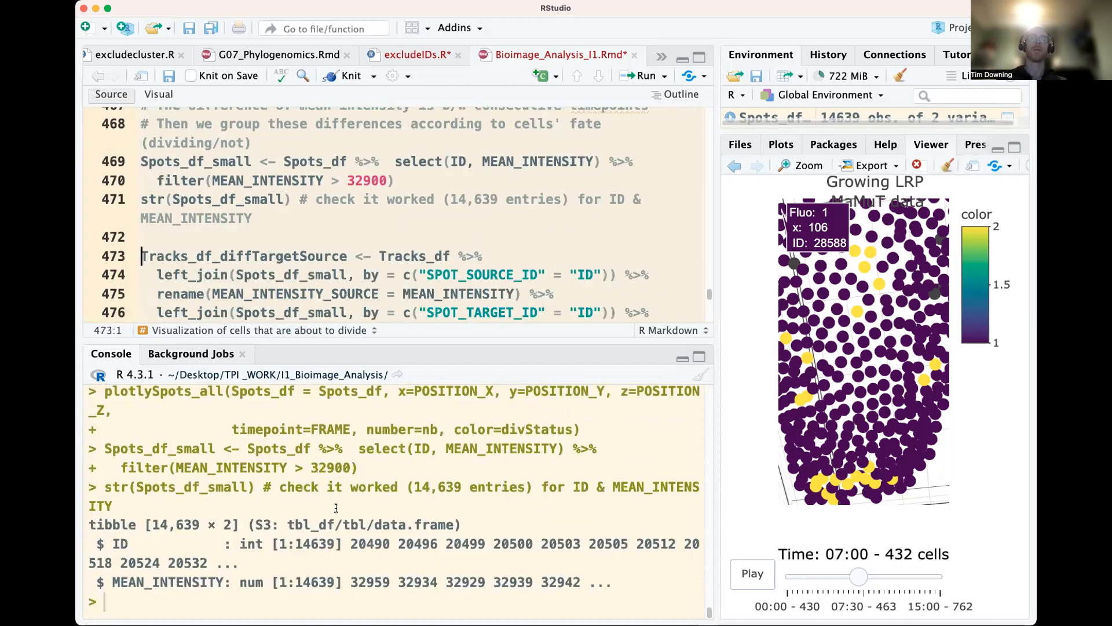
{"action": "double_click", "coordinate": [325, 546]}
Examine the Tracks_df_diffTargetSource code that joins Spots_df_small by source and target spot ID and renames the intensity columns
{"action": "scroll", "coordinate": [343, 165], "scroll_direction": "down", "scroll_amount": 2}
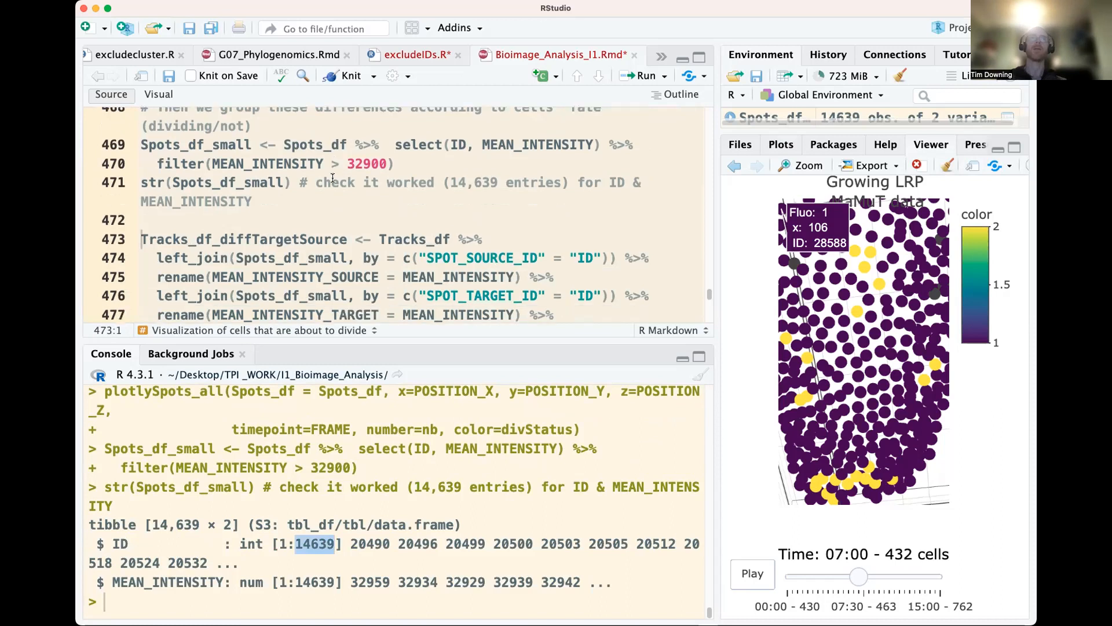
{"action": "left_click", "coordinate": [342, 206]}
{"action": "scroll", "coordinate": [342, 207], "scroll_direction": "down", "scroll_amount": 1}
{"action": "double_click", "coordinate": [320, 198]}
{"action": "scroll", "coordinate": [264, 195], "scroll_direction": "down", "scroll_amount": 1}
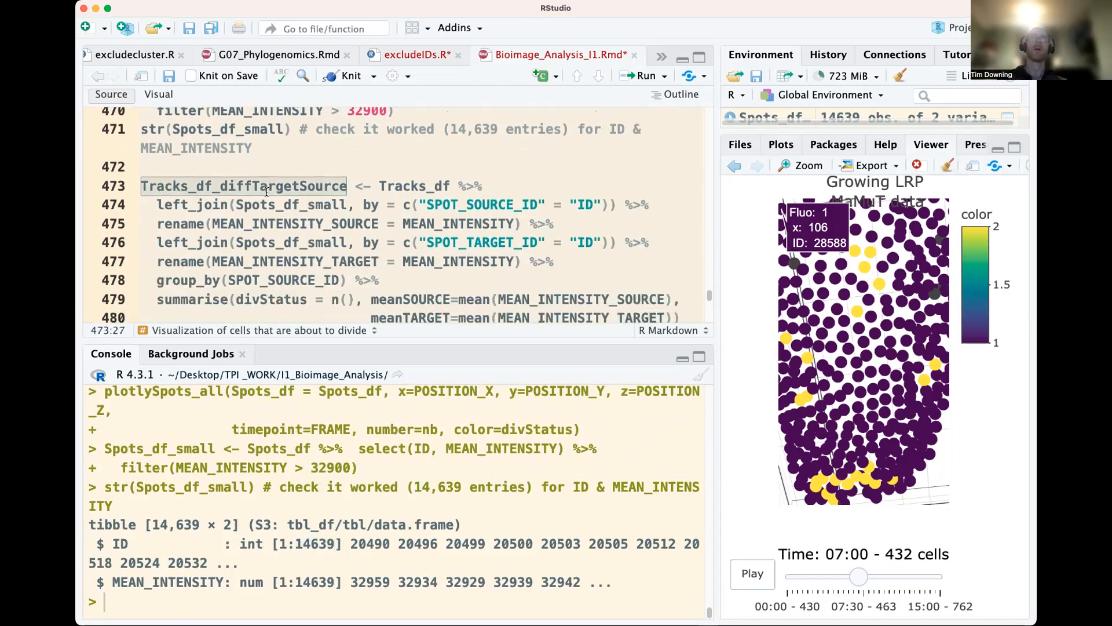
{"action": "scroll", "coordinate": [302, 187], "scroll_direction": "down", "scroll_amount": 1}
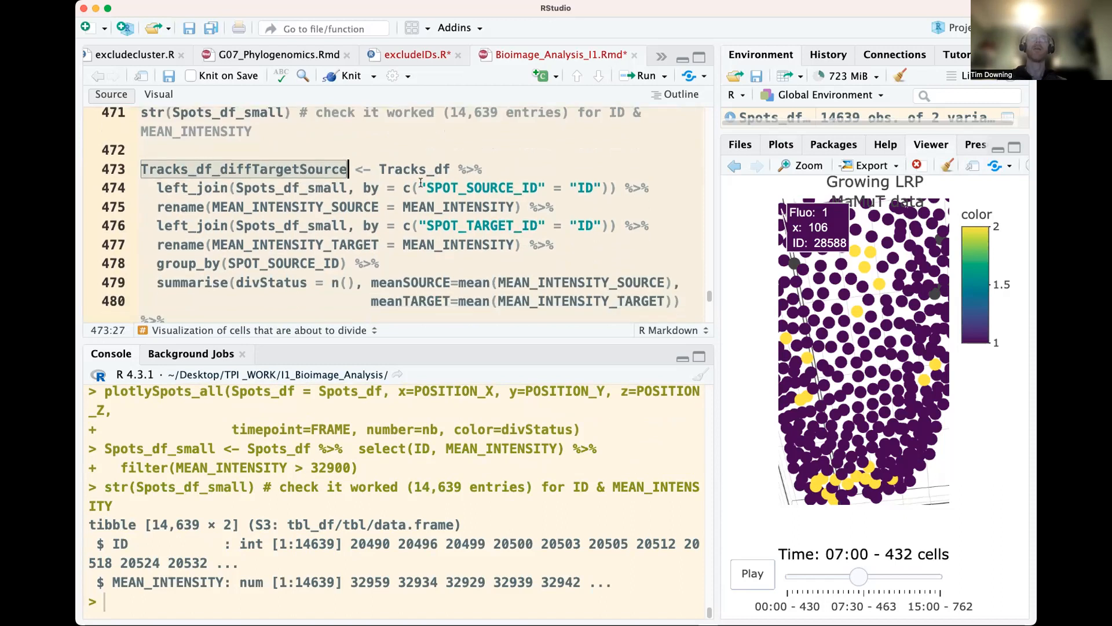
{"action": "left_click", "coordinate": [380, 170]}
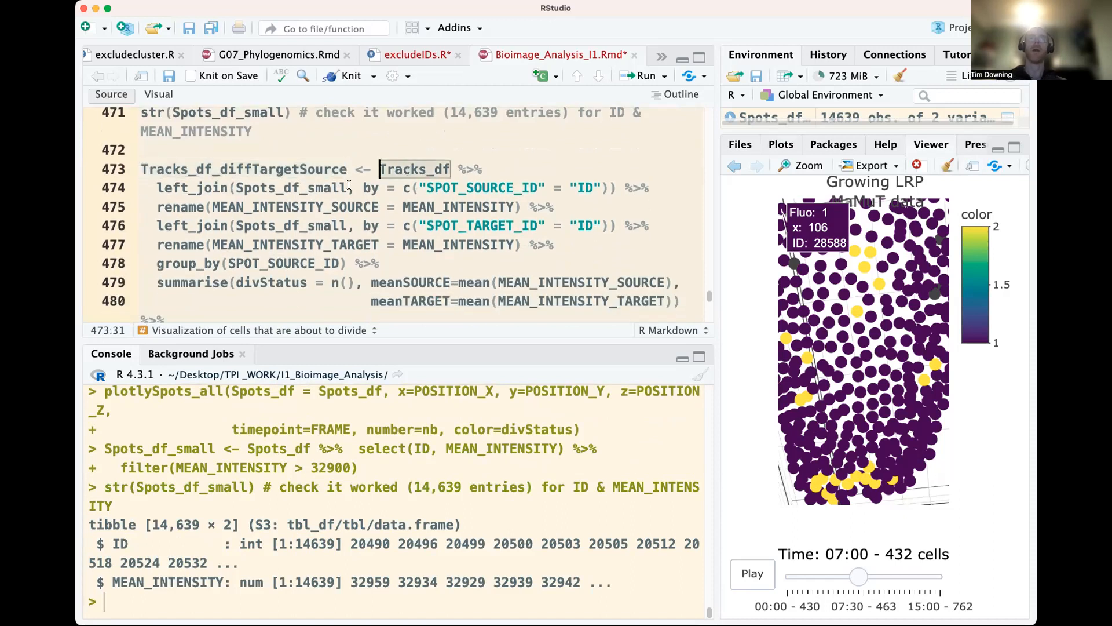
{"action": "double_click", "coordinate": [313, 188]}
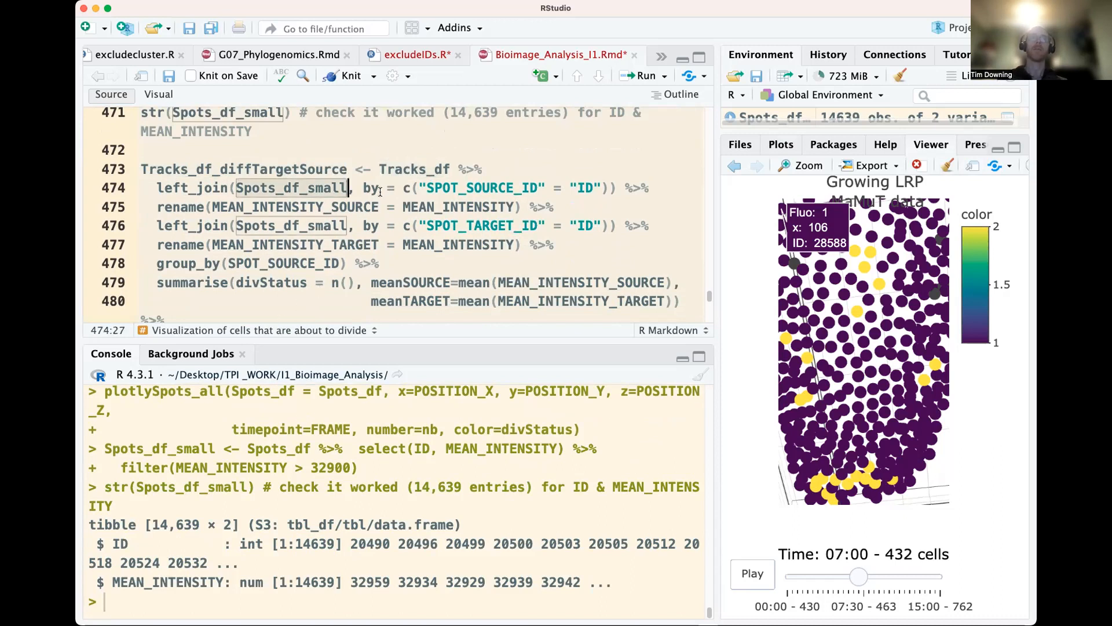
{"action": "left_click_drag", "start_coordinate": [430, 189], "coordinate": [515, 188]}
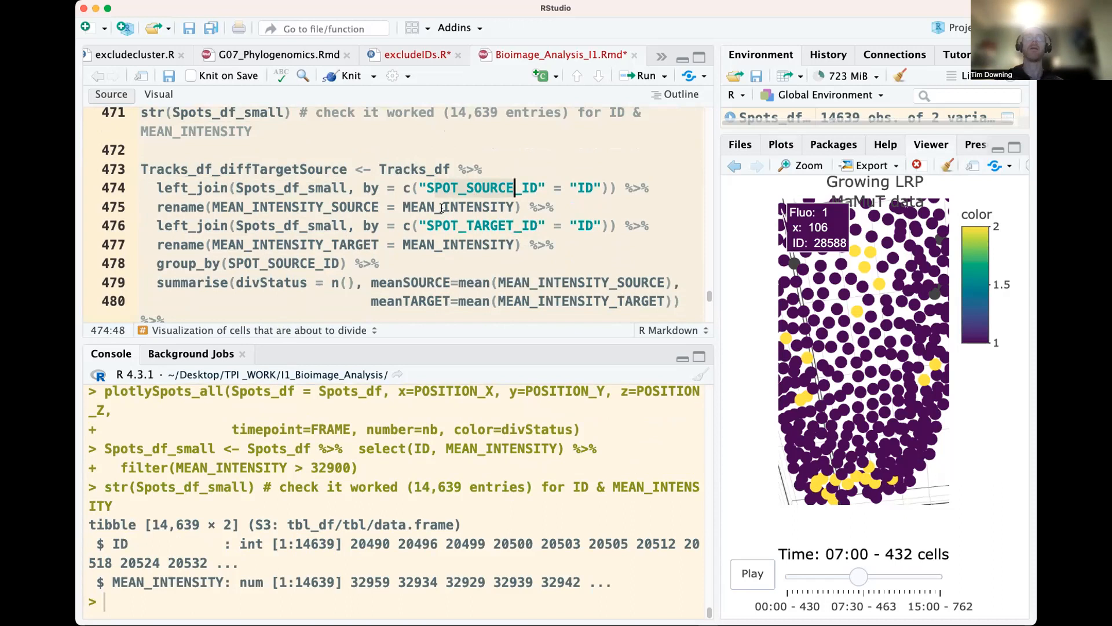
{"action": "left_click", "coordinate": [531, 245]}
{"action": "left_click_drag", "start_coordinate": [565, 246], "coordinate": [157, 216]}
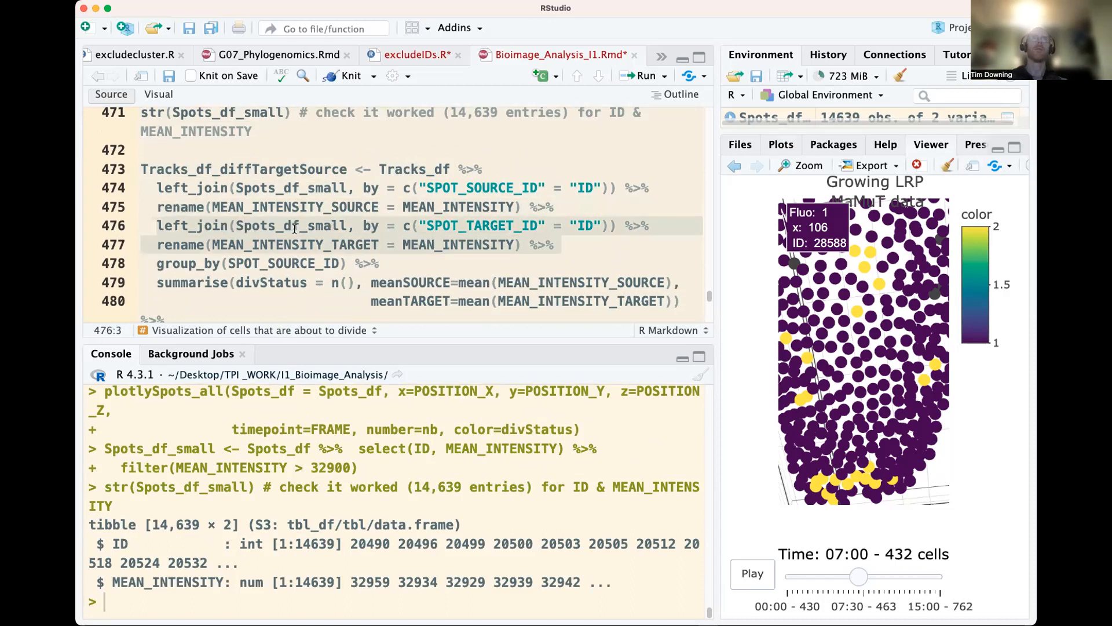
Examine the code grouping by SPOT_SOURCE_ID, summarising divStatus and mean intensities, and computing diff as meanTARGET minus meanSOURCE
{"action": "left_click", "coordinate": [309, 264]}
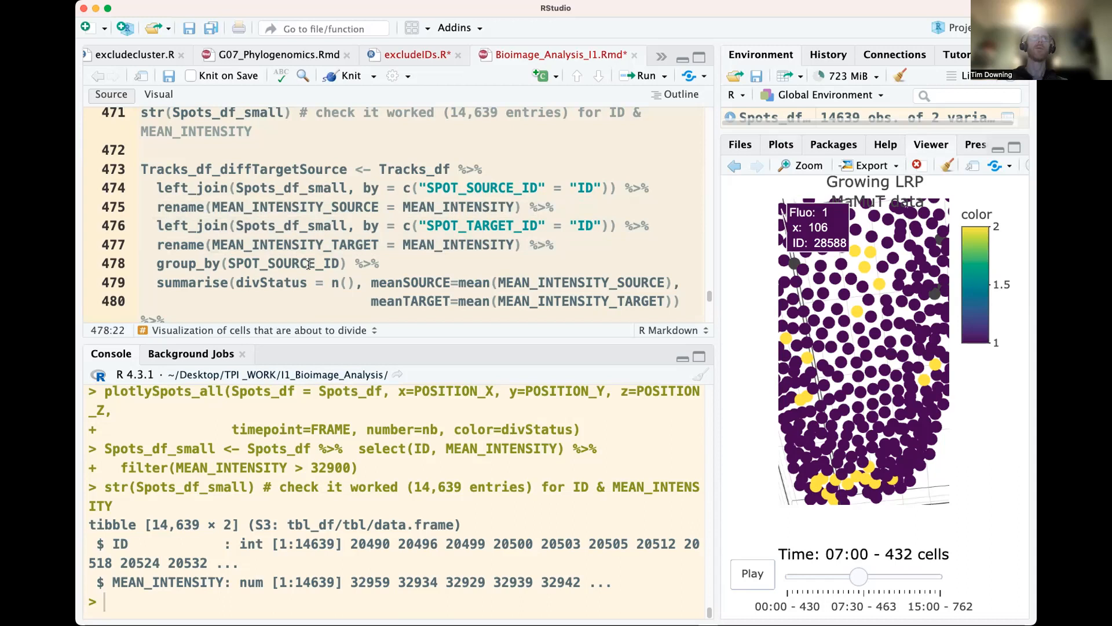
{"action": "scroll", "coordinate": [316, 275], "scroll_direction": "down", "scroll_amount": 1}
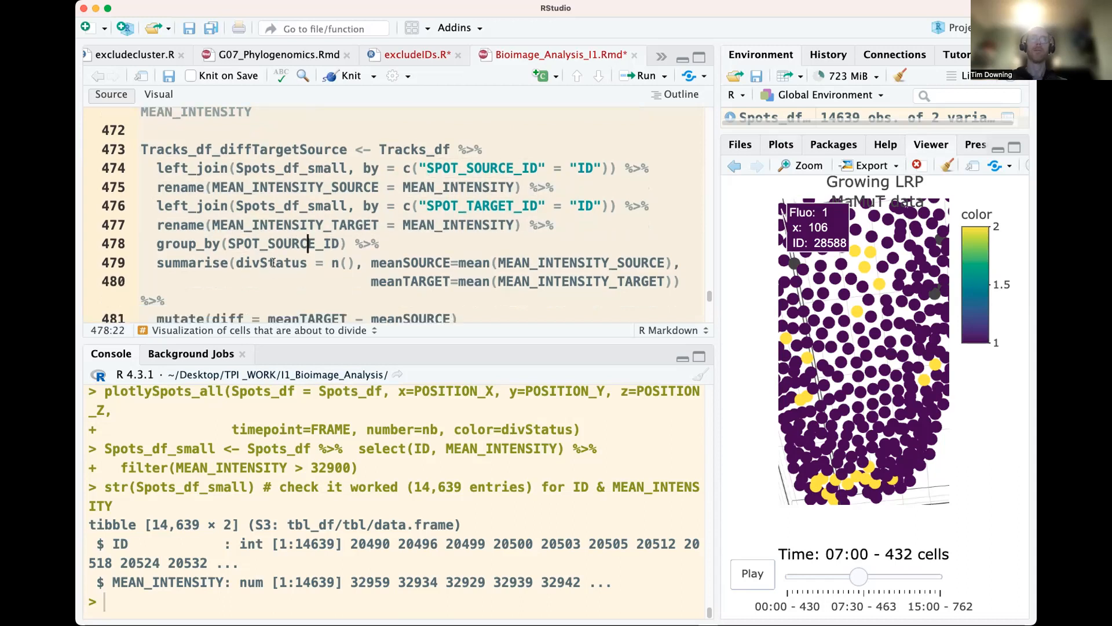
{"action": "double_click", "coordinate": [275, 260]}
{"action": "left_click", "coordinate": [350, 263]}
{"action": "left_click", "coordinate": [332, 263]}
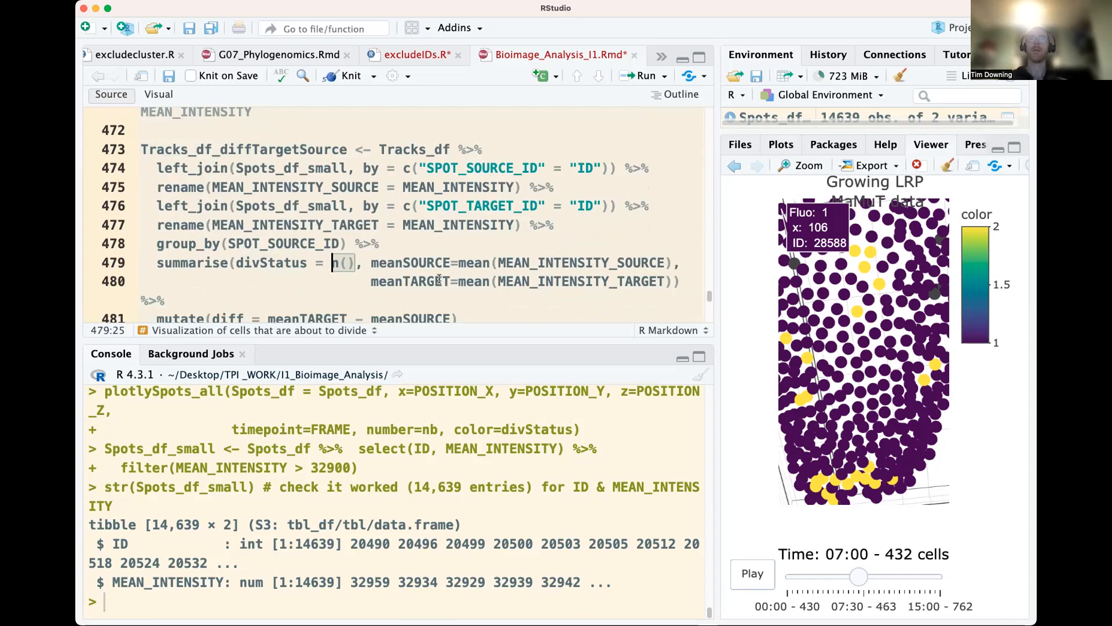
{"action": "scroll", "coordinate": [516, 277], "scroll_direction": "down", "scroll_amount": 1}
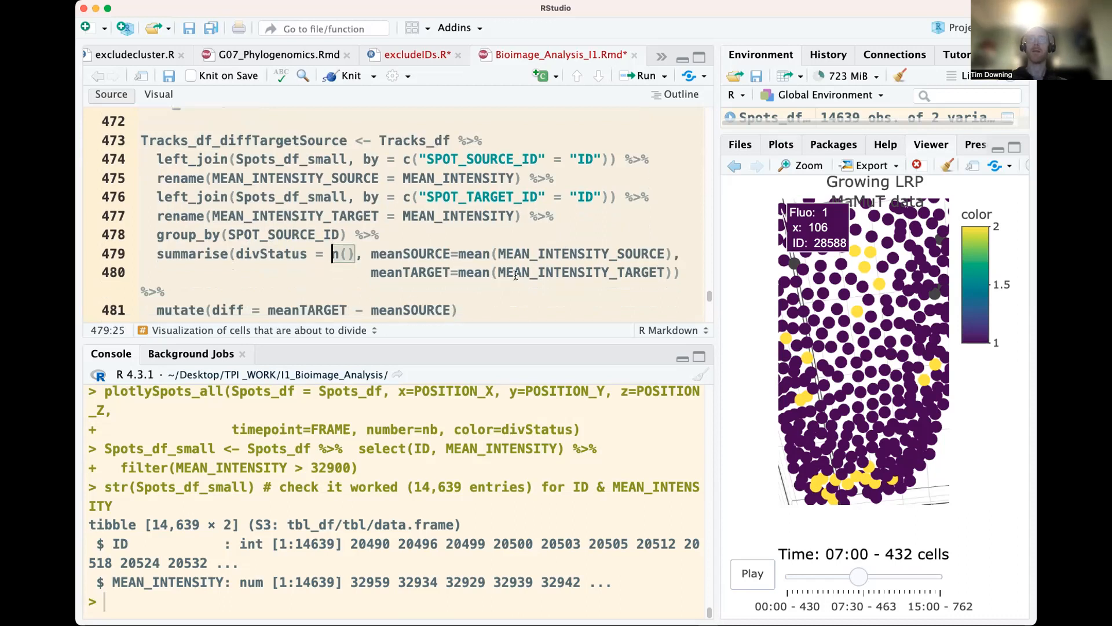
{"action": "scroll", "coordinate": [315, 269], "scroll_direction": "down", "scroll_amount": 3}
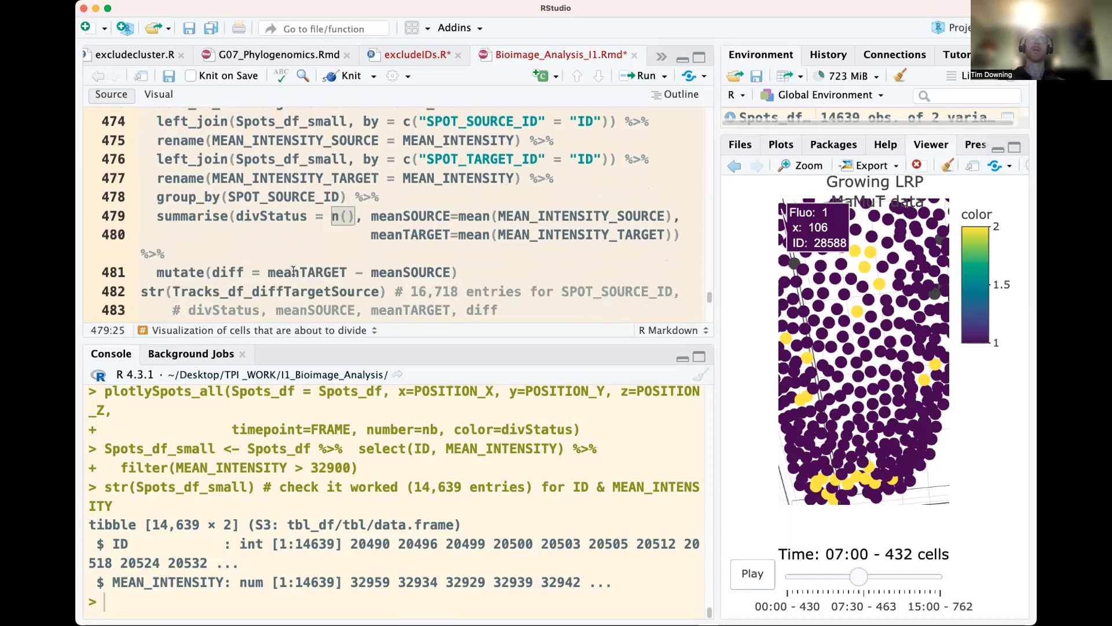
{"action": "double_click", "coordinate": [291, 270]}
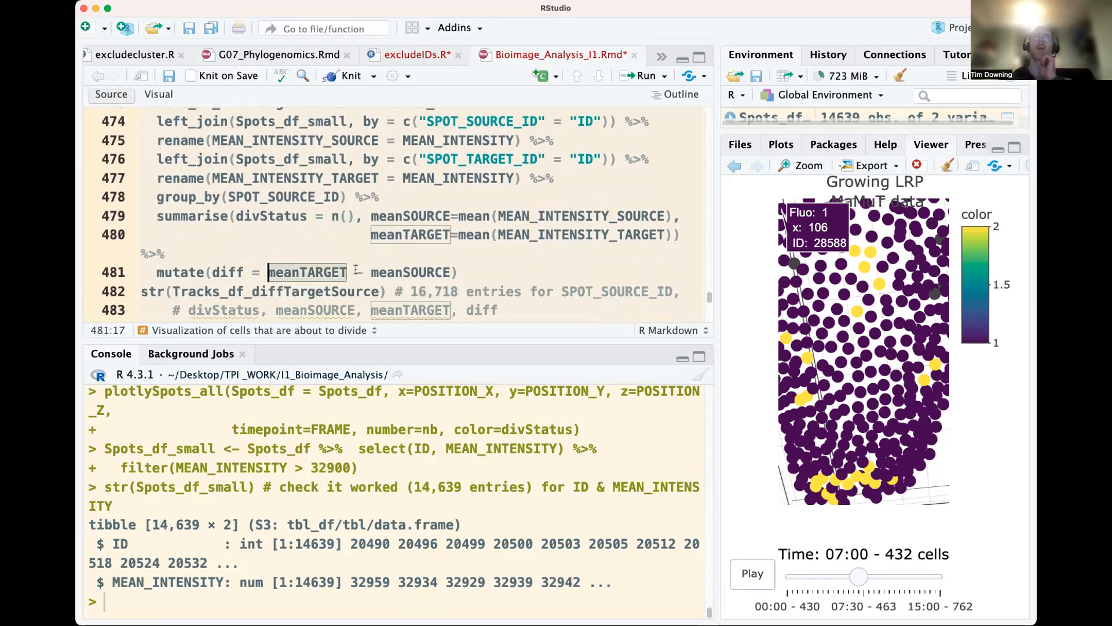
{"action": "double_click", "coordinate": [404, 273]}
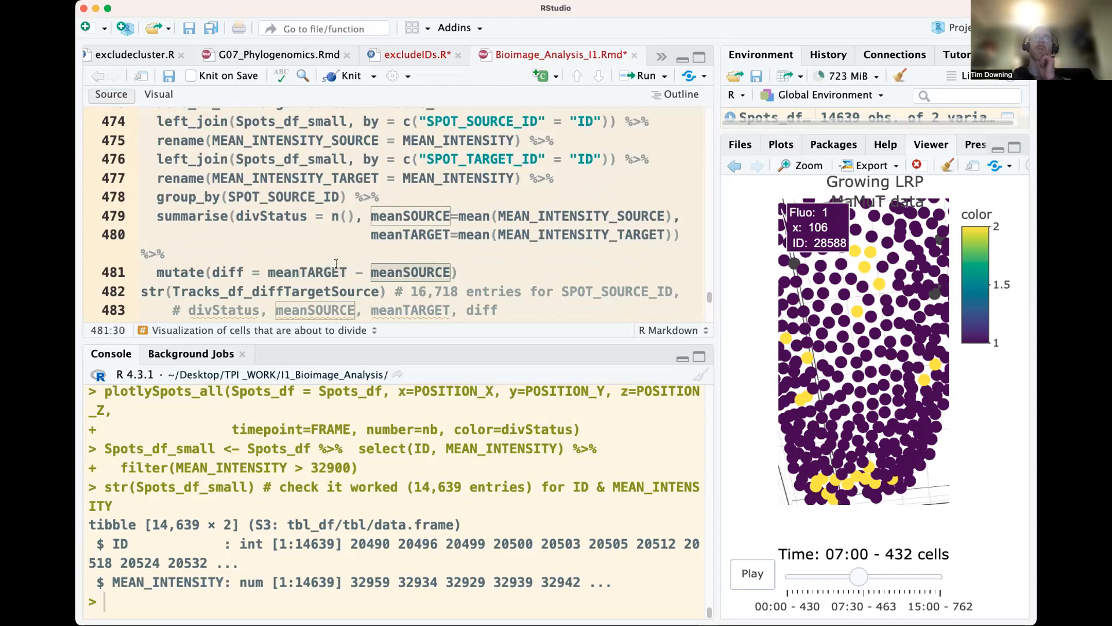
Run the Tracks_df_diffTargetSource pipeline to compute divStatus, meanSOURCE, meanTARGET and diff for each SPOT_SOURCE_ID
{"action": "scroll", "coordinate": [336, 264], "scroll_direction": "up", "scroll_amount": 1}
{"action": "left_click", "coordinate": [350, 124]}
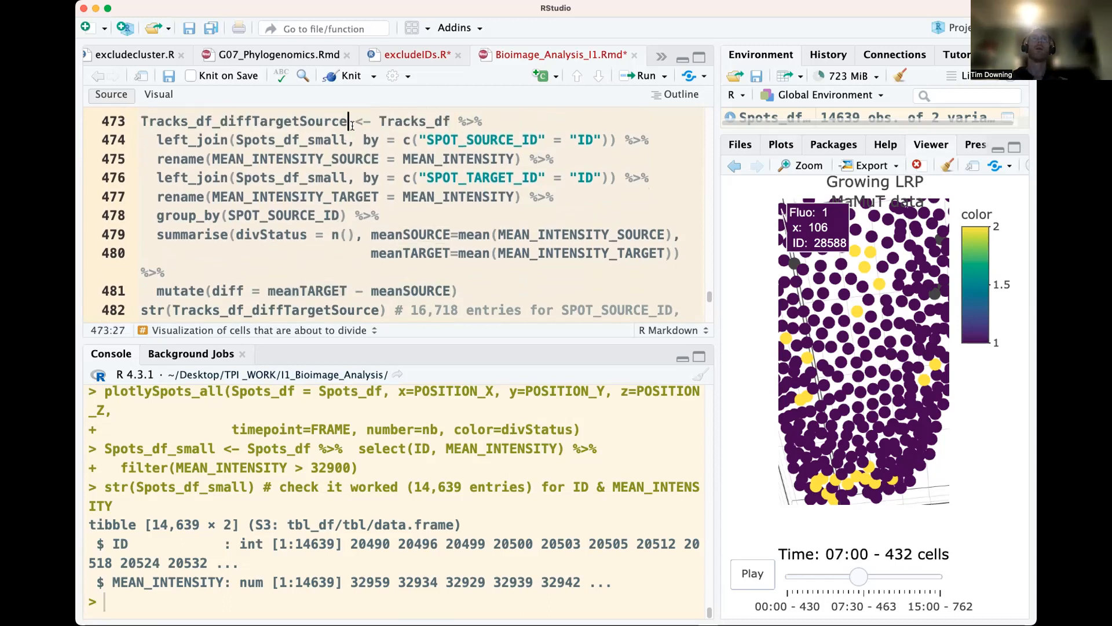
{"action": "key", "text": "super+Return"}
{"action": "key", "text": "super+Return"}
{"action": "key", "text": "super+Return"}
{"action": "key", "text": "super+Return"}
{"action": "key", "text": "super+Return"}
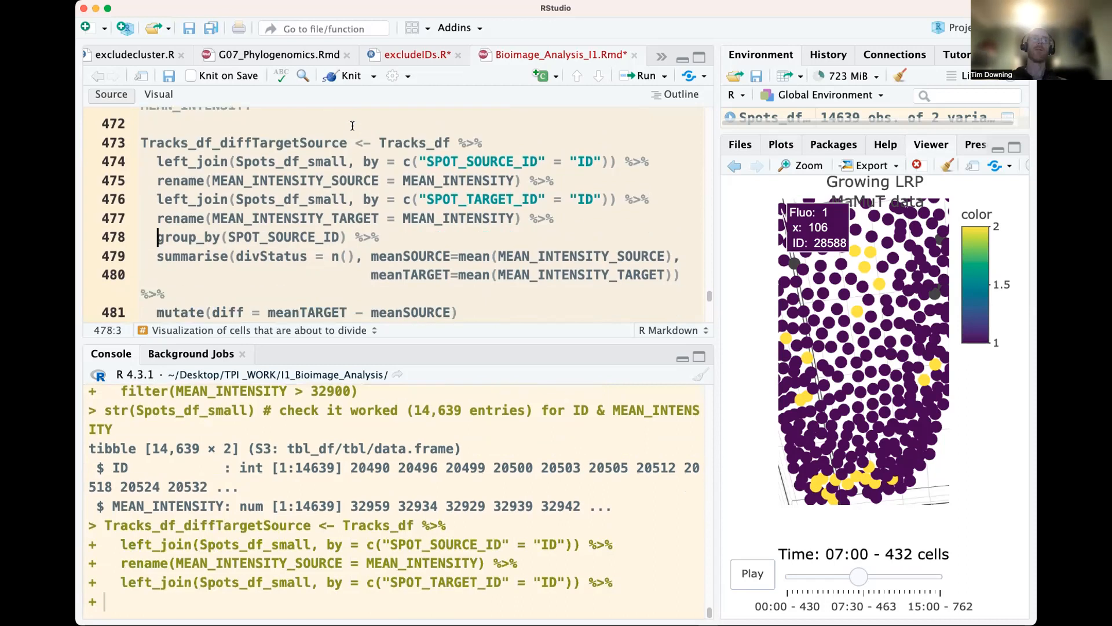
{"action": "key", "text": "super+Return"}
{"action": "key", "text": "super+Return"}
{"action": "key", "text": "super+Return"}
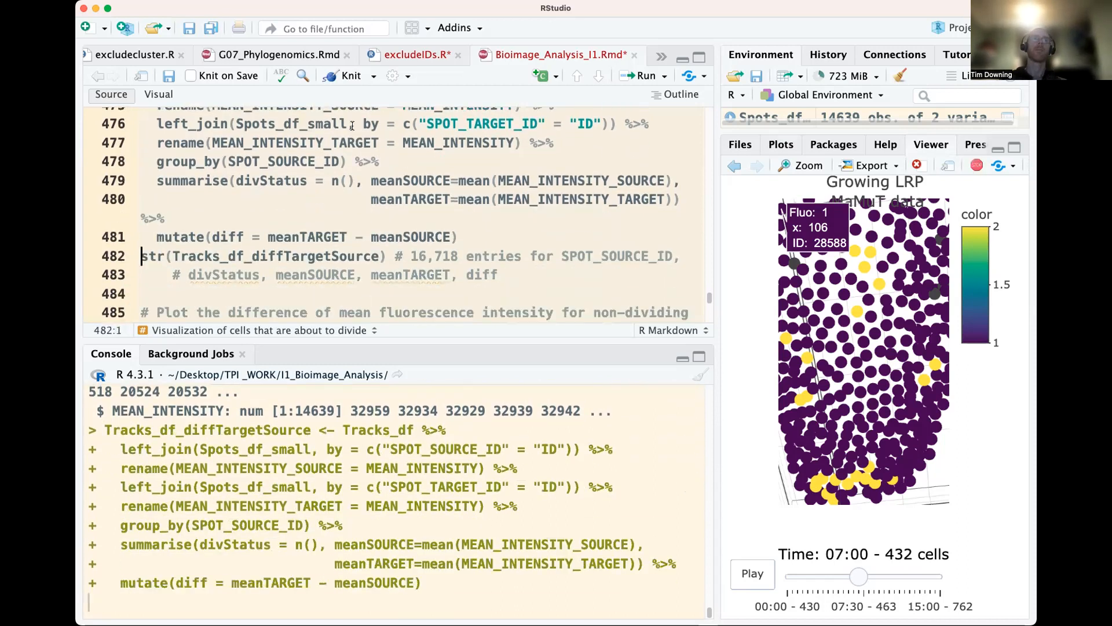
Inspect the structure of Tracks_df_diffTargetSource, checking its dimensions and each column in the console output
{"action": "key", "text": "super+Return"}
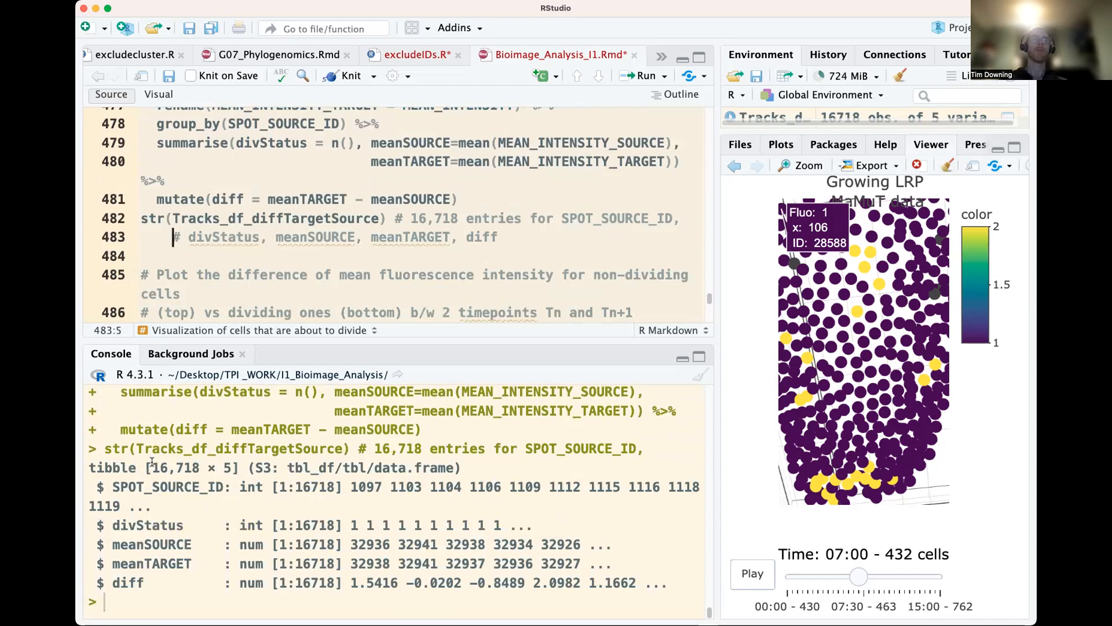
{"action": "left_click_drag", "start_coordinate": [152, 461], "coordinate": [194, 462]}
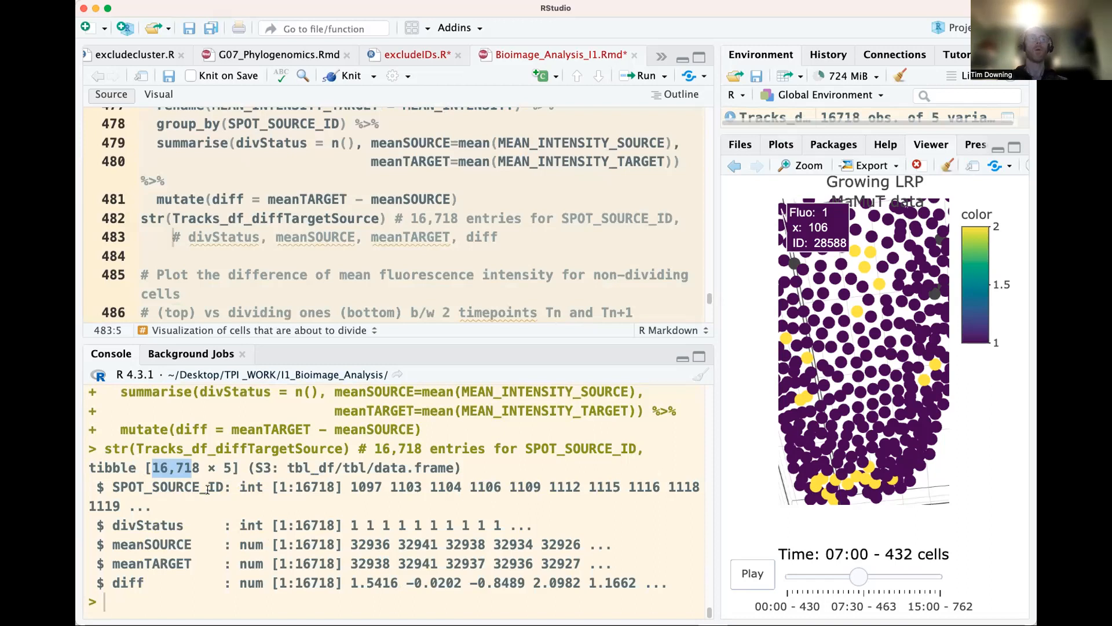
{"action": "double_click", "coordinate": [187, 488]}
{"action": "double_click", "coordinate": [141, 525]}
{"action": "double_click", "coordinate": [149, 544]}
{"action": "left_click", "coordinate": [154, 576]}
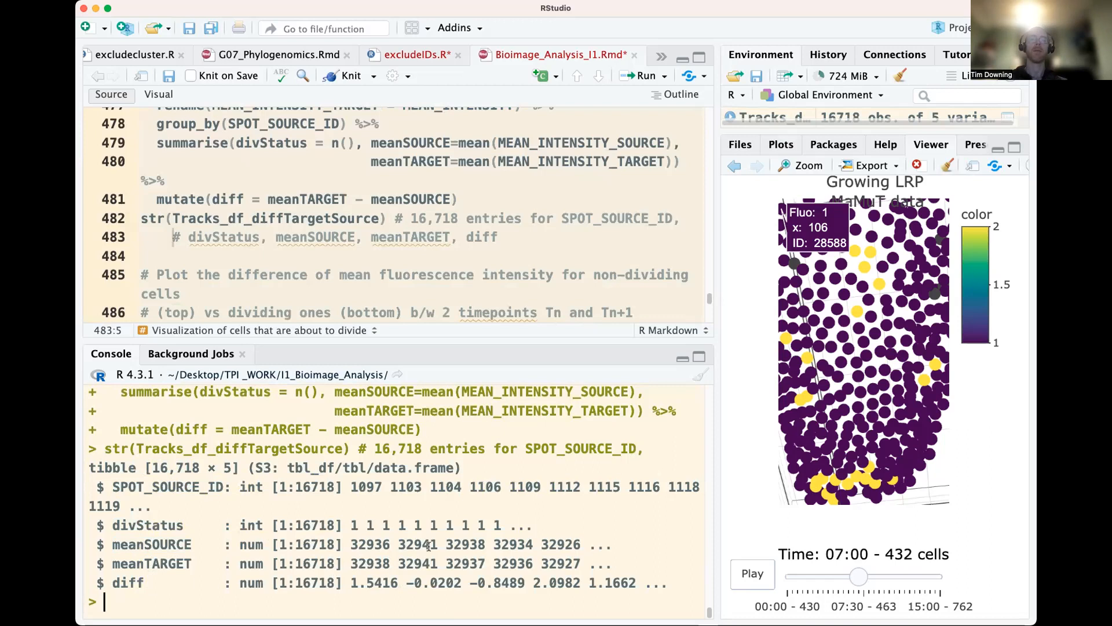
Plot diff from Tracks_df_diffTargetSource with ggplot, as bare axes first and with an 80-bin histogram layer second
{"action": "scroll", "coordinate": [356, 260], "scroll_direction": "down", "scroll_amount": 1}
{"action": "left_click_drag", "start_coordinate": [719, 257], "coordinate": [731, 259]}
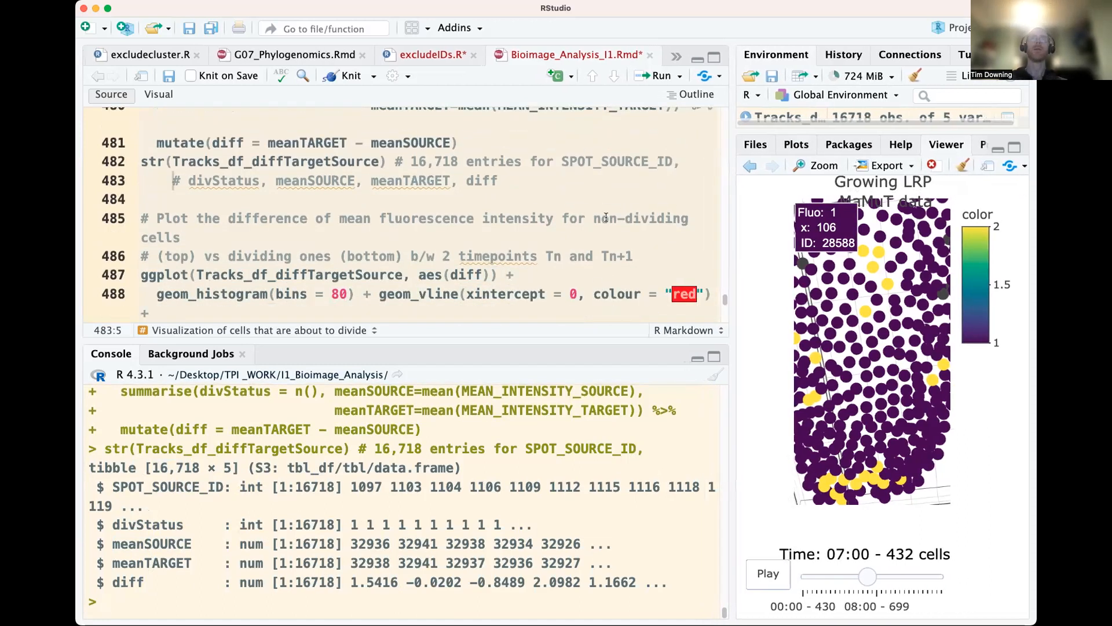
{"action": "left_click_drag", "start_coordinate": [435, 218], "coordinate": [182, 239]}
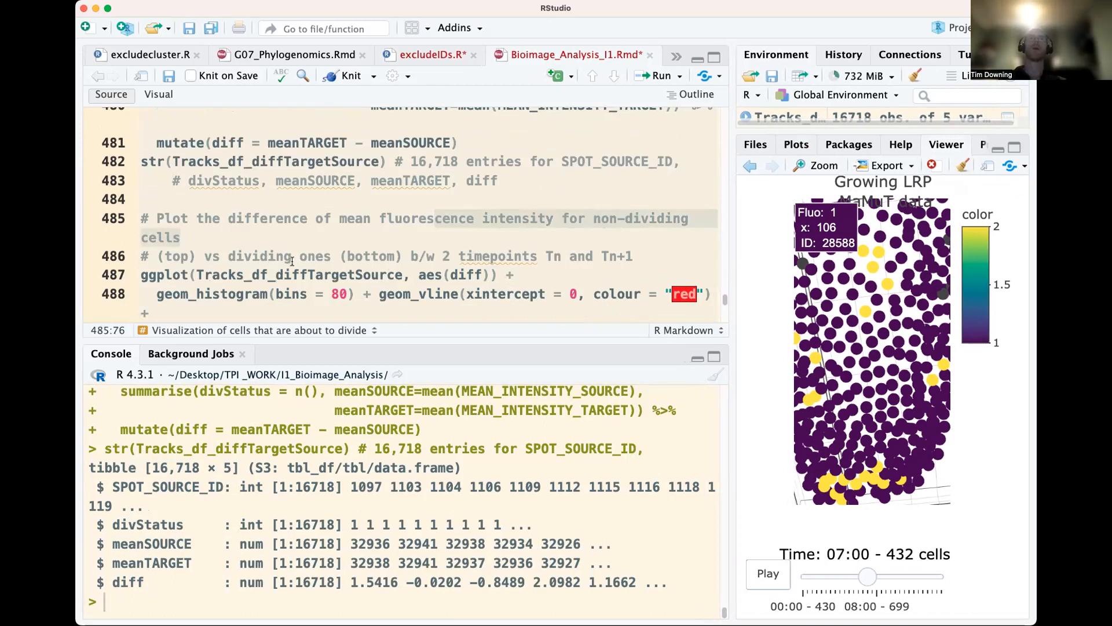
{"action": "left_click", "coordinate": [248, 273]}
{"action": "double_click", "coordinate": [285, 275]}
{"action": "left_click_drag", "start_coordinate": [142, 276], "coordinate": [504, 270]}
{"action": "key", "text": "super+Return"}
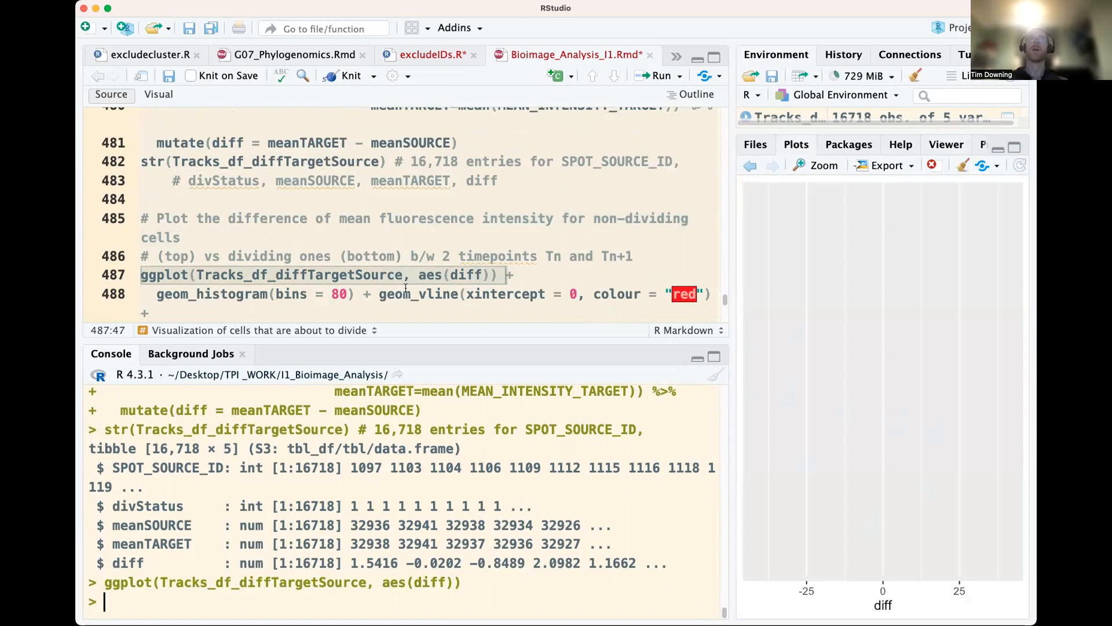
{"action": "left_click", "coordinate": [139, 279]}
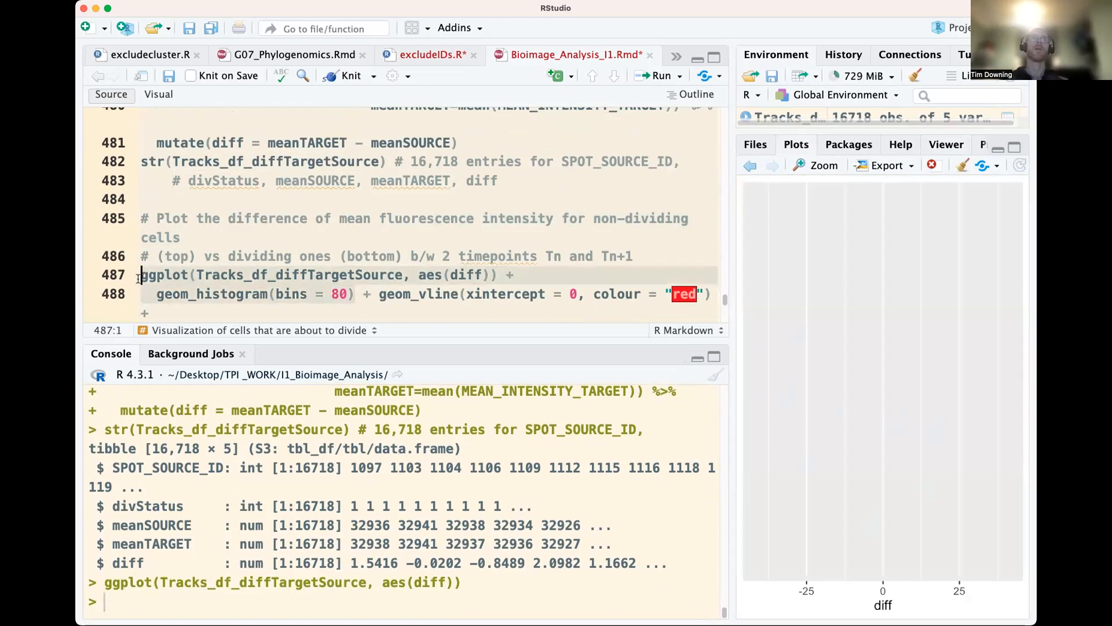
{"action": "key", "text": "super+Return"}
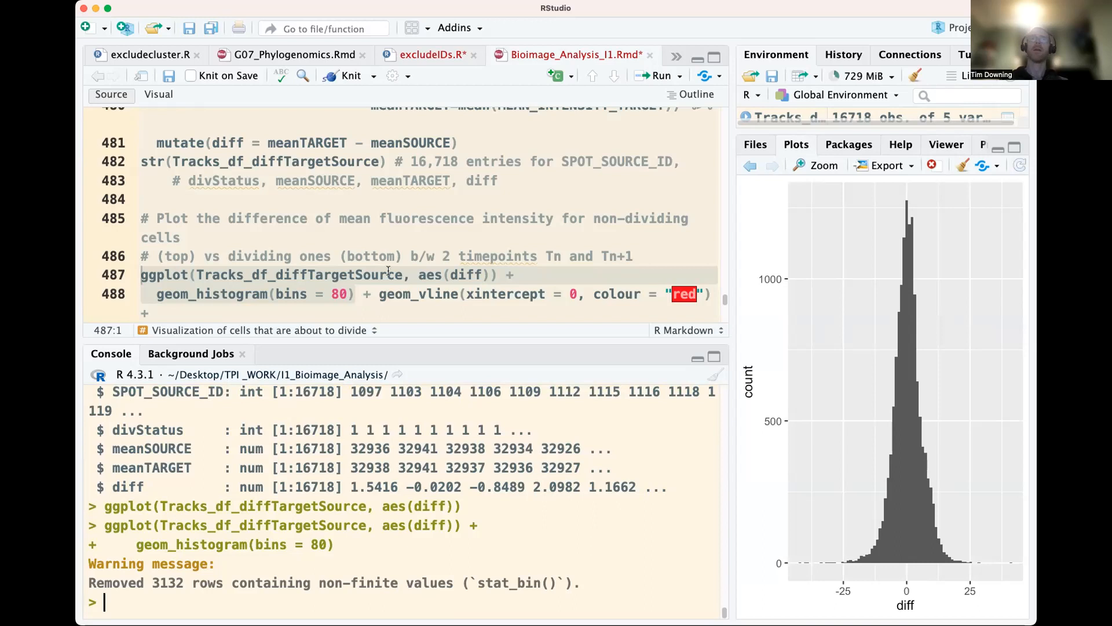
Replot the 80-bin diff histogram with a red vertical line at xintercept 0
{"action": "scroll", "coordinate": [388, 273], "scroll_direction": "down", "scroll_amount": 2}
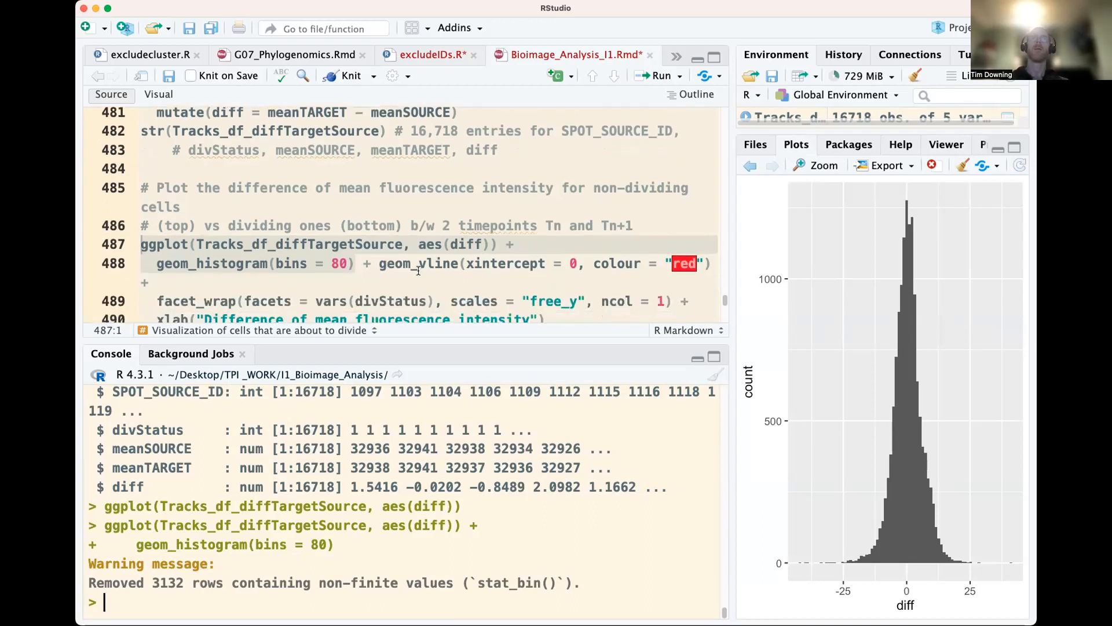
{"action": "left_click", "coordinate": [400, 261]}
{"action": "left_click", "coordinate": [412, 244]}
{"action": "left_click", "coordinate": [165, 244]}
{"action": "left_click", "coordinate": [141, 244]}
{"action": "key", "text": "super+Return"}
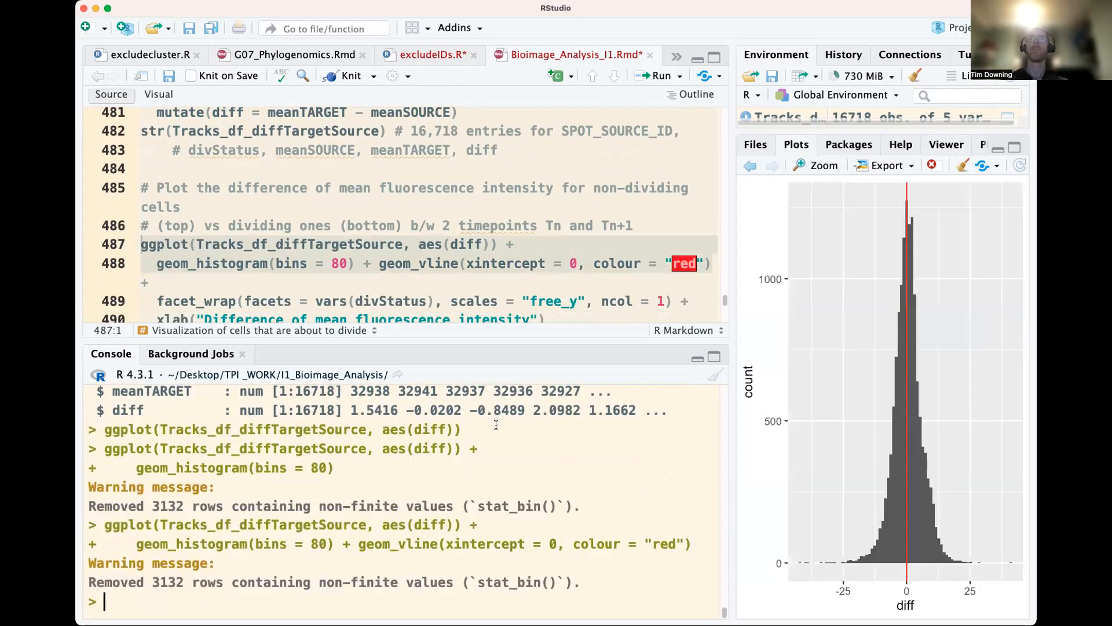
Plot the 80-bin diff histogram faceted by divStatus in one column with free_y scales and x label "Difference of mean fluorescence intensity"
{"action": "scroll", "coordinate": [489, 301], "scroll_direction": "down", "scroll_amount": 2}
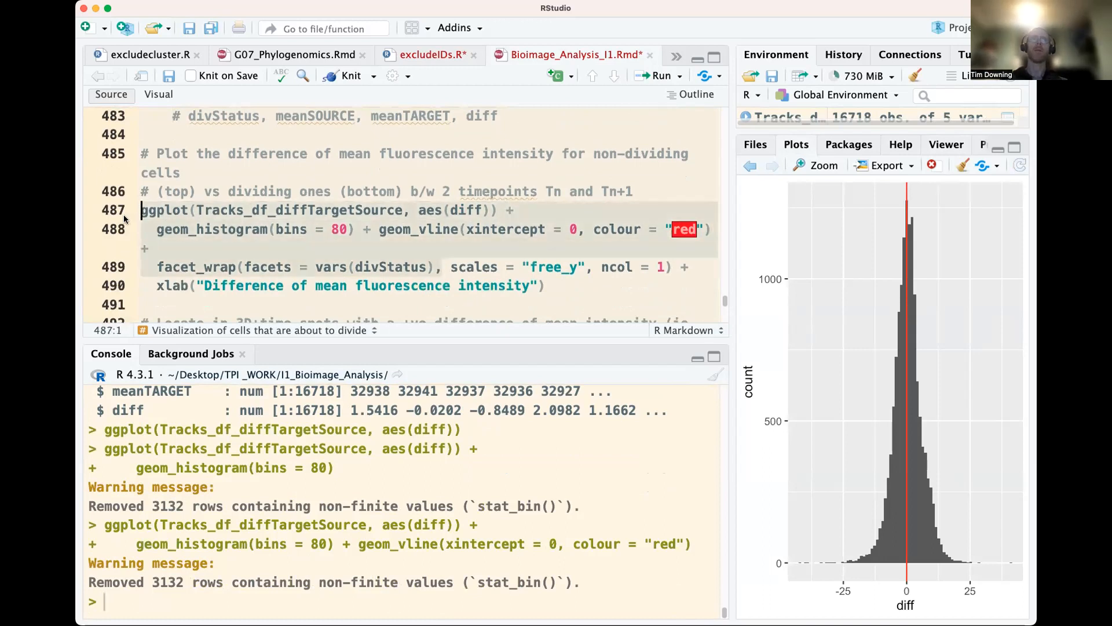
{"action": "scroll", "coordinate": [282, 474], "scroll_direction": "up", "scroll_amount": 3}
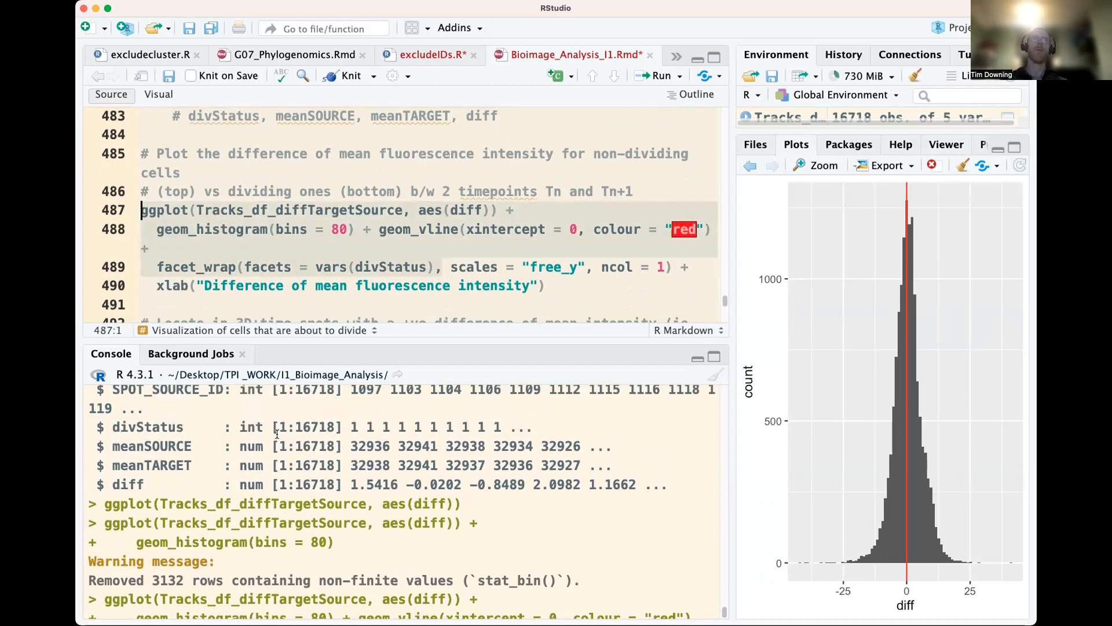
{"action": "triple_click", "coordinate": [302, 429]}
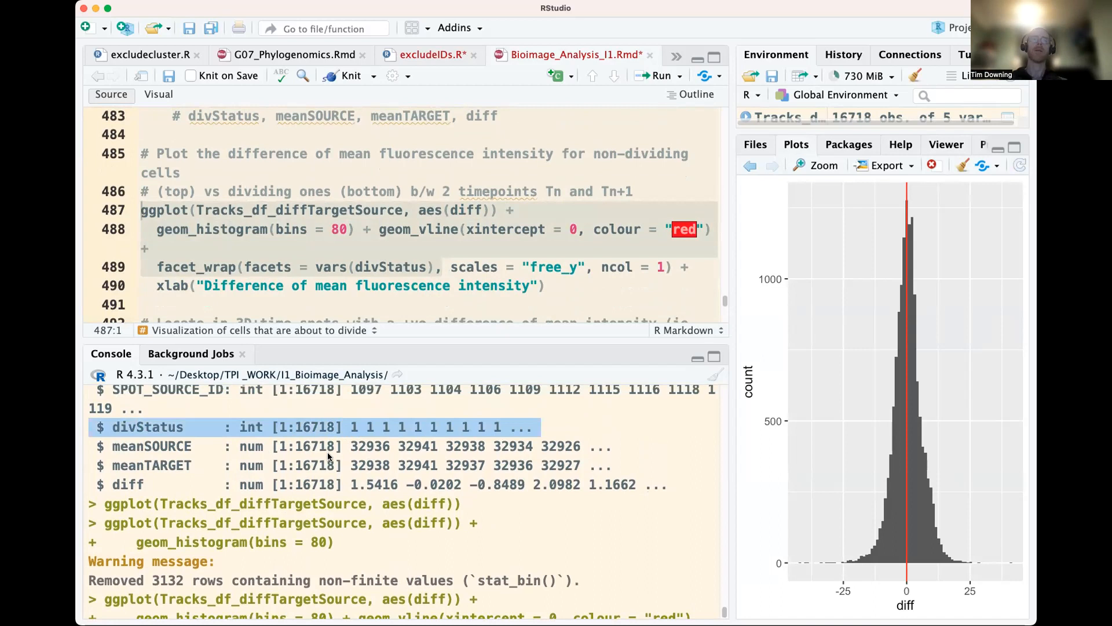
{"action": "left_click", "coordinate": [428, 267]}
{"action": "scroll", "coordinate": [475, 255], "scroll_direction": "down", "scroll_amount": 1}
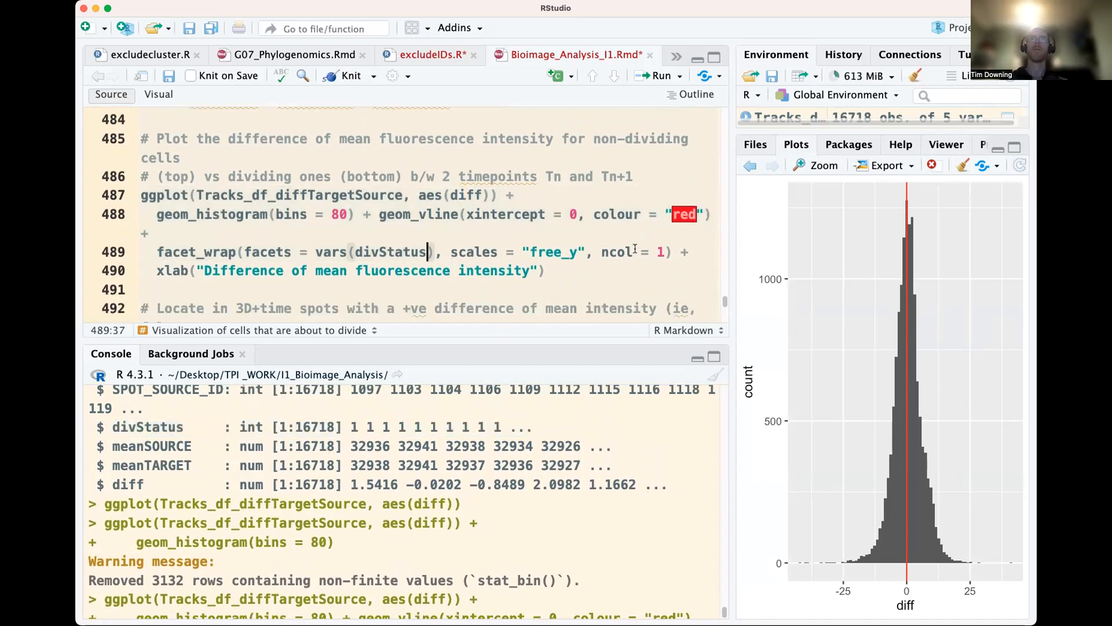
{"action": "scroll", "coordinate": [549, 268], "scroll_direction": "up", "scroll_amount": 1}
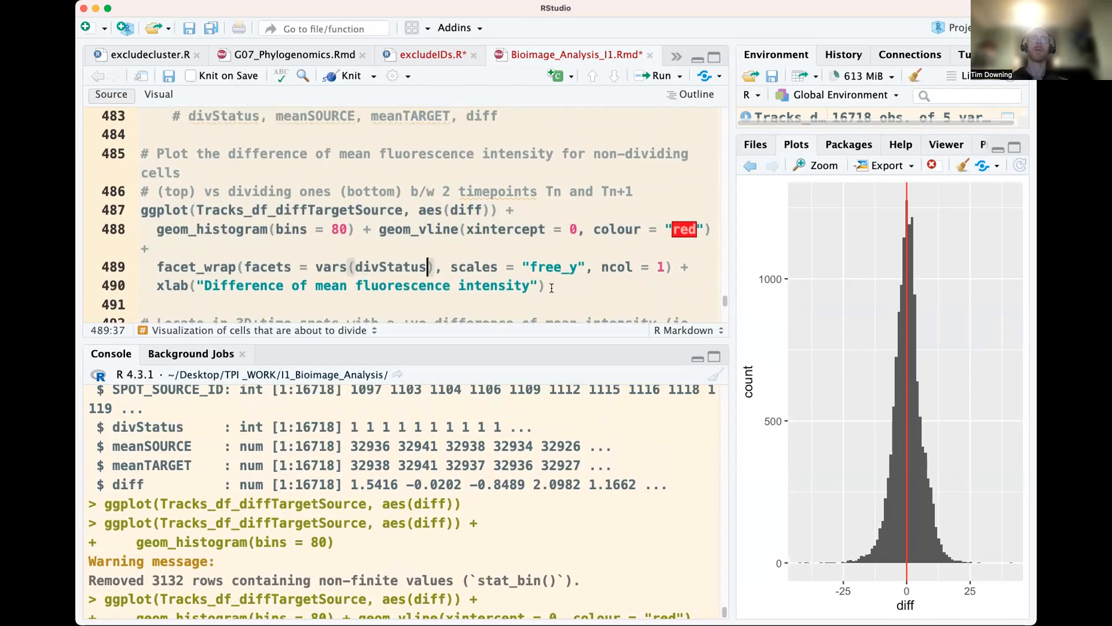
{"action": "left_click_drag", "start_coordinate": [547, 286], "coordinate": [141, 209]}
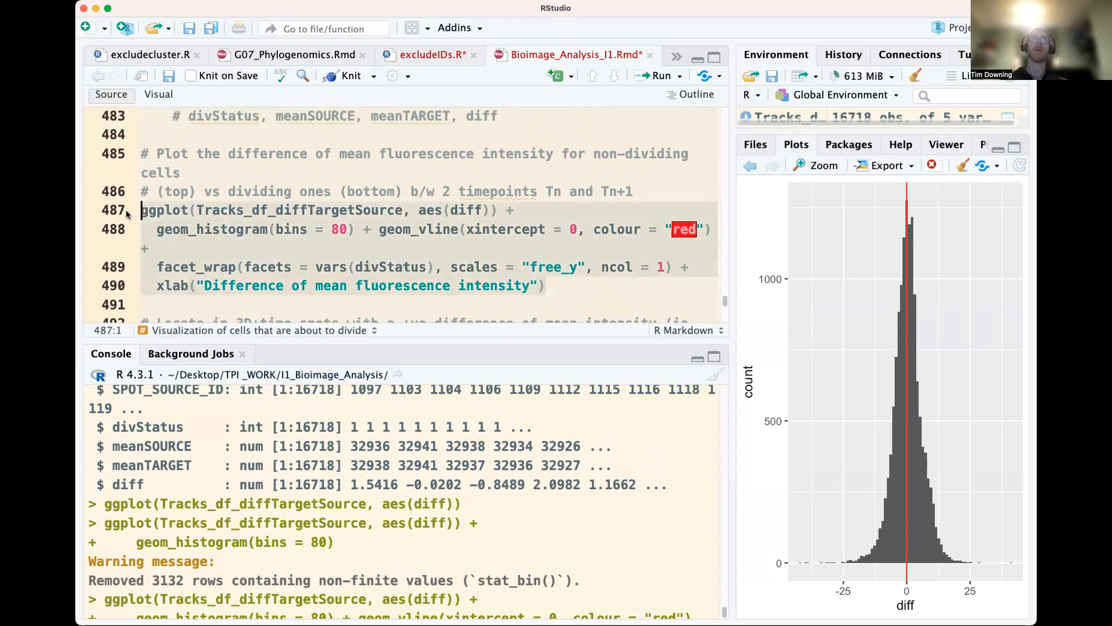
{"action": "key", "text": "super+Return"}
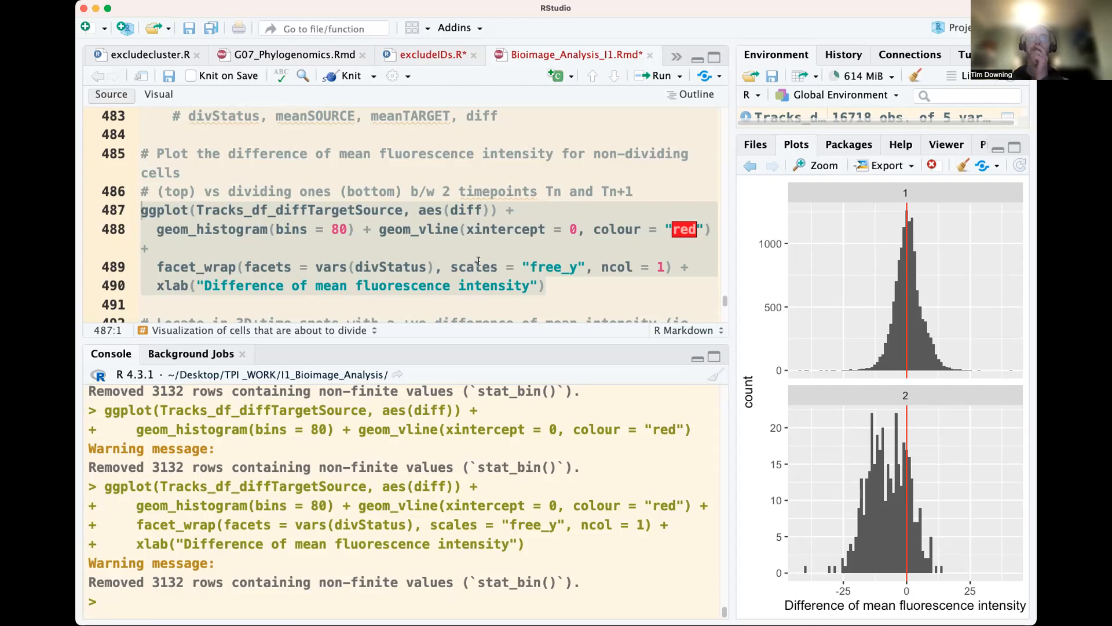
Review the code that joins Tracks_df_diffTargetSource to Spots_df, checking the join keys SPOT_SOURCE_ID and divStatus
{"action": "scroll", "coordinate": [416, 488], "scroll_direction": "up", "scroll_amount": 5}
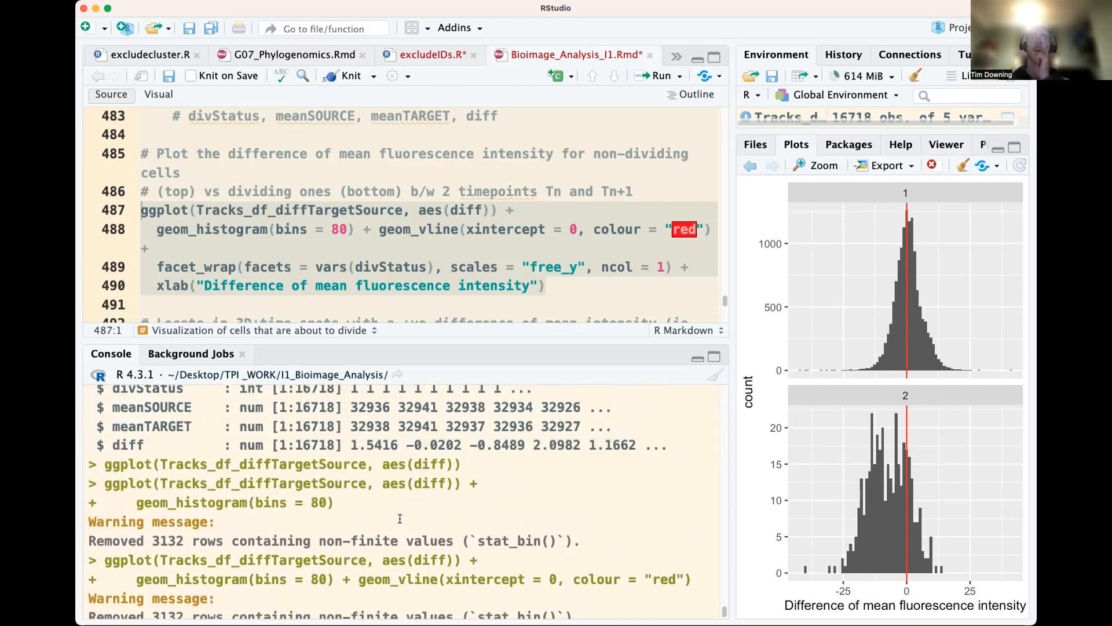
{"action": "scroll", "coordinate": [394, 518], "scroll_direction": "up", "scroll_amount": 1}
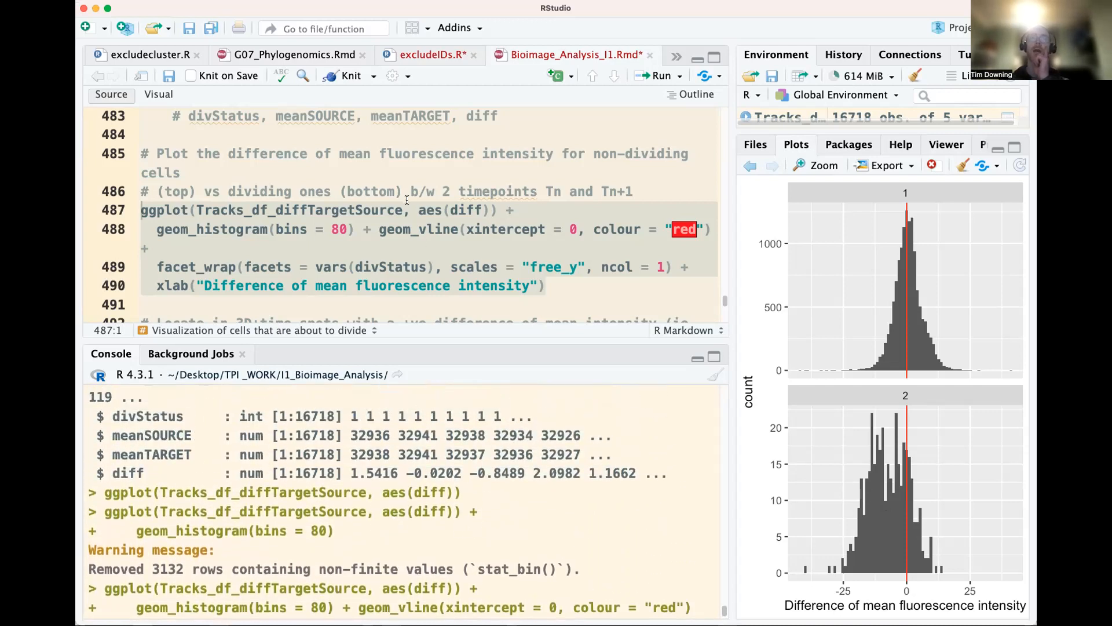
{"action": "scroll", "coordinate": [408, 200], "scroll_direction": "up", "scroll_amount": 6}
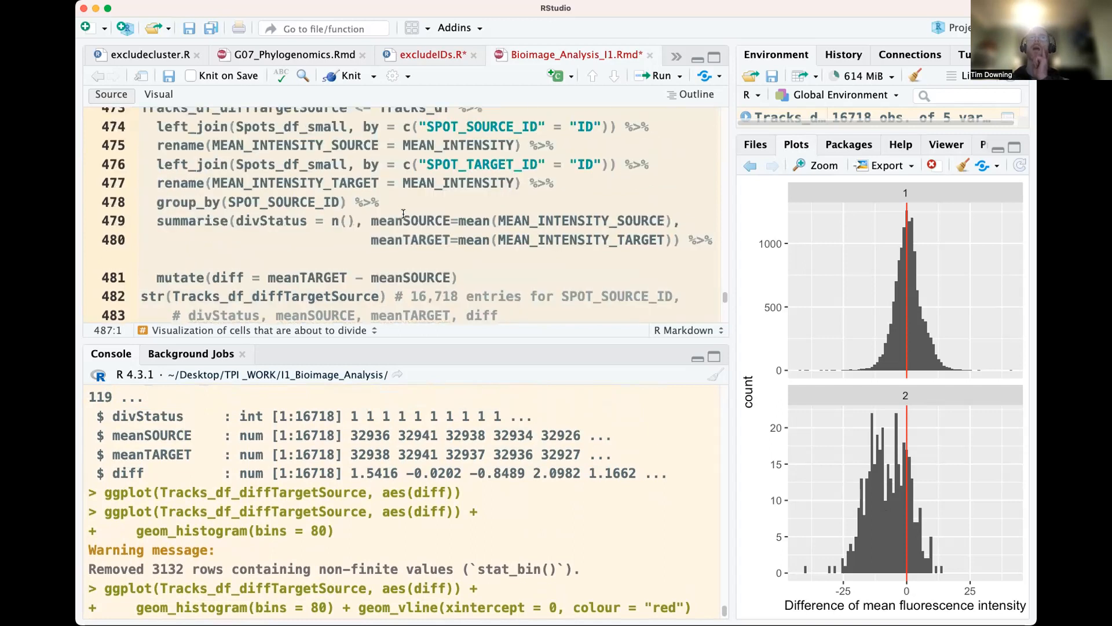
{"action": "scroll", "coordinate": [435, 247], "scroll_direction": "down", "scroll_amount": 10}
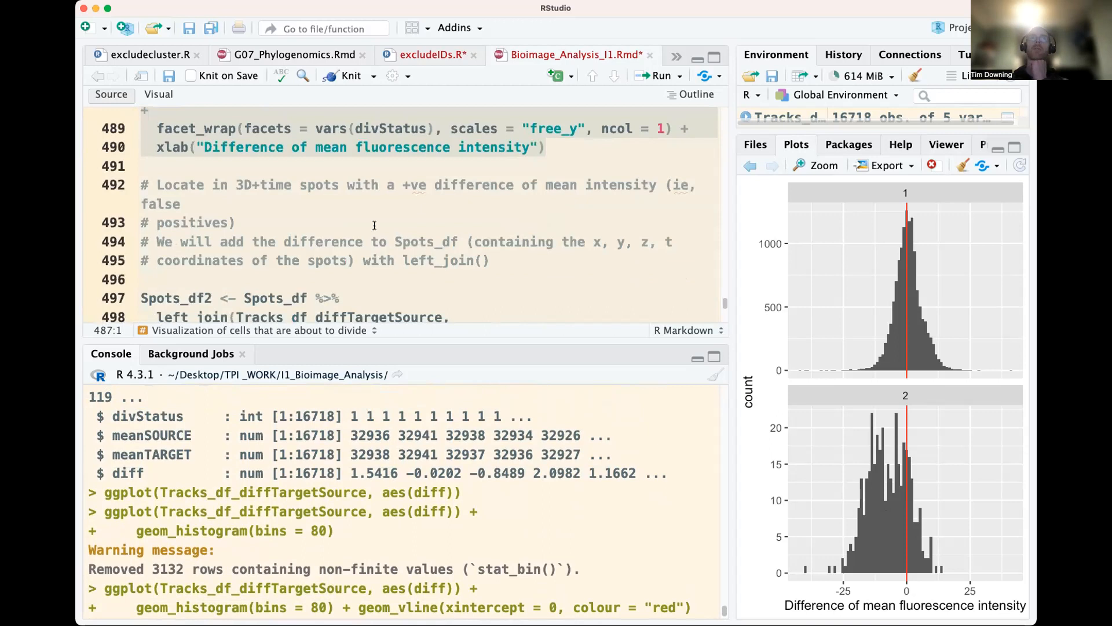
{"action": "scroll", "coordinate": [315, 231], "scroll_direction": "down", "scroll_amount": 1}
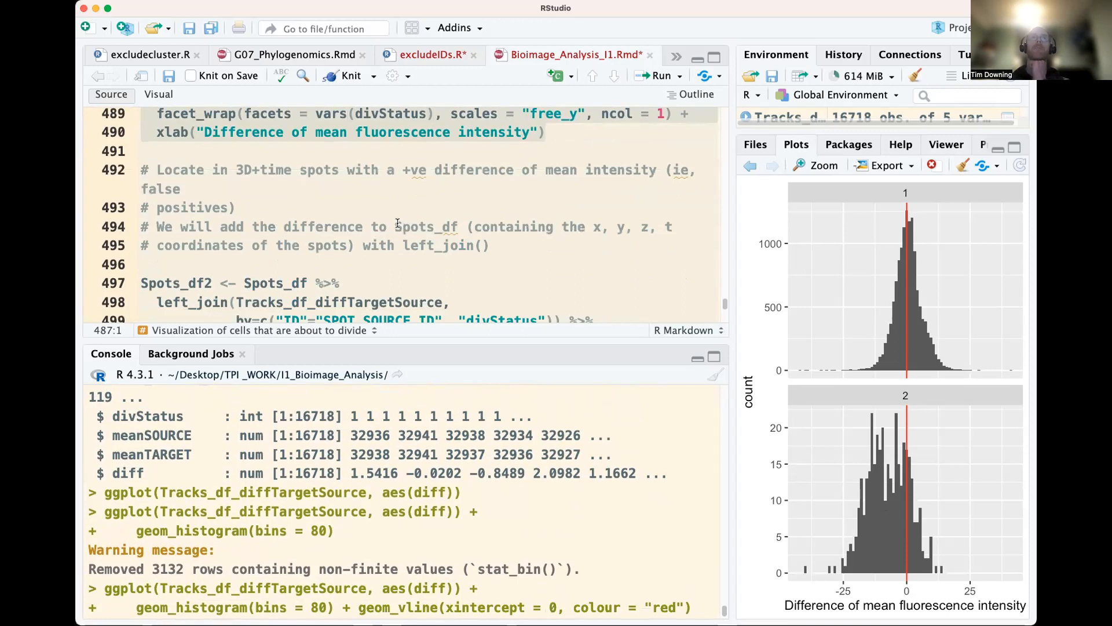
{"action": "scroll", "coordinate": [398, 223], "scroll_direction": "down", "scroll_amount": 1}
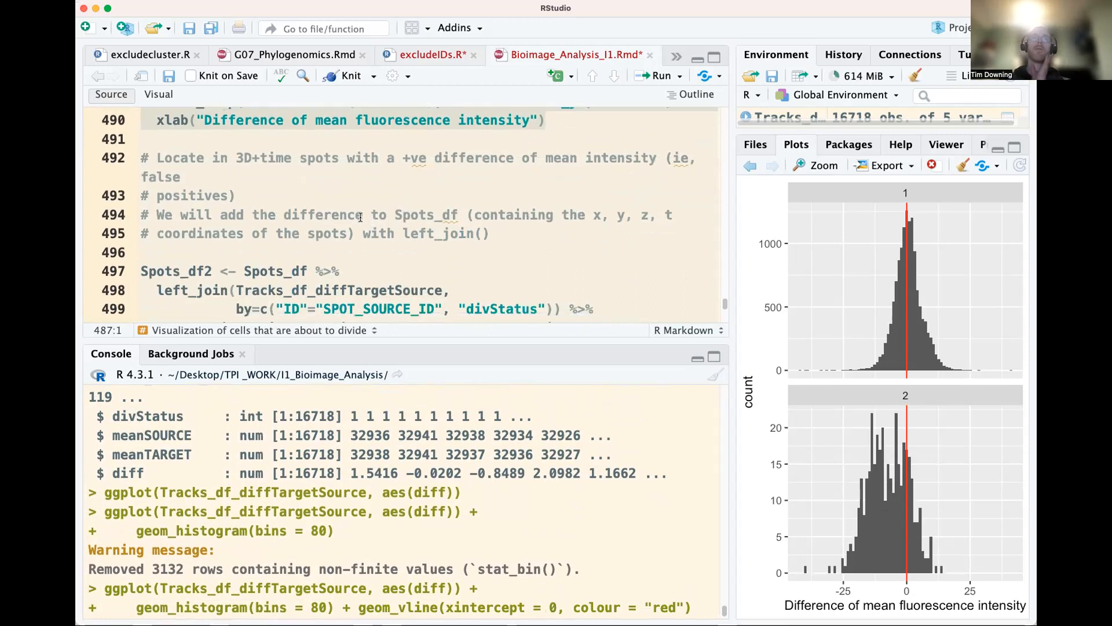
{"action": "left_click", "coordinate": [405, 211]}
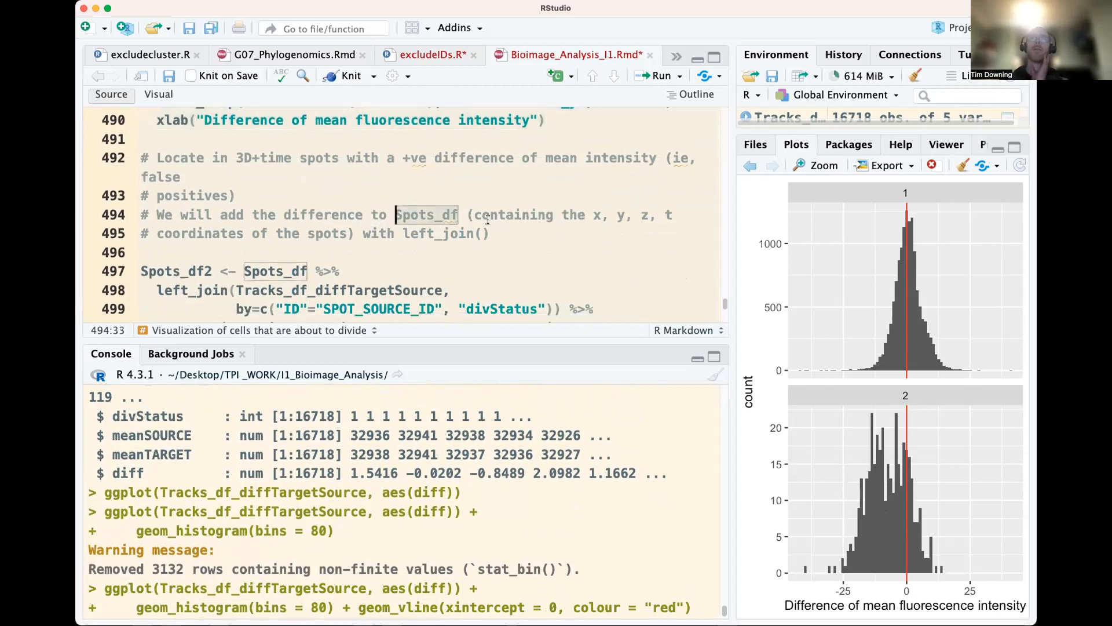
{"action": "scroll", "coordinate": [396, 232], "scroll_direction": "down", "scroll_amount": 2}
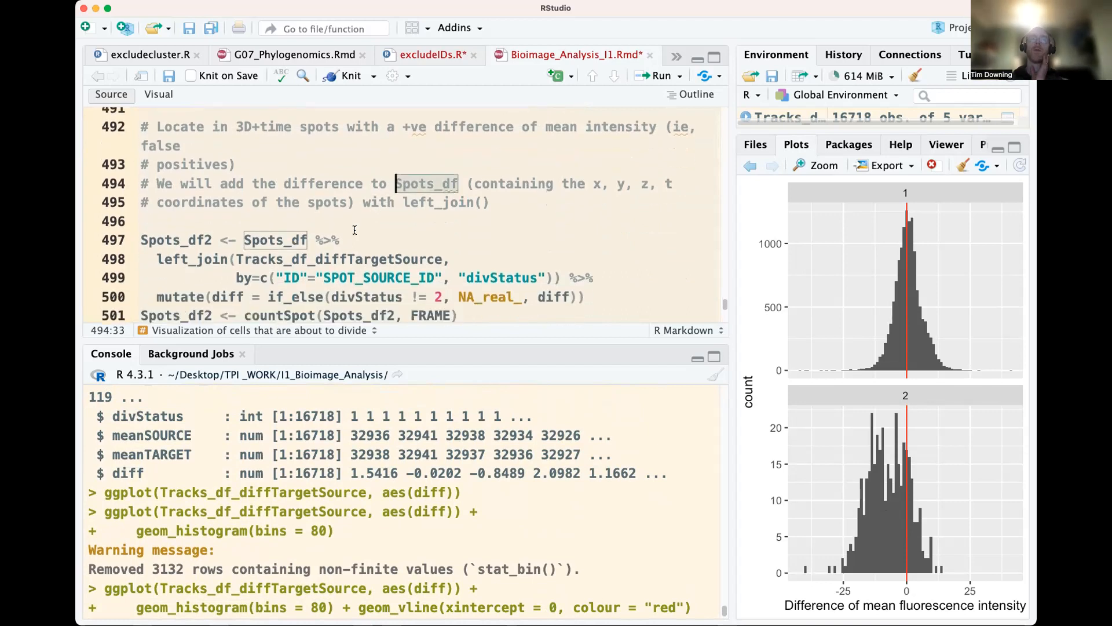
{"action": "double_click", "coordinate": [328, 258]}
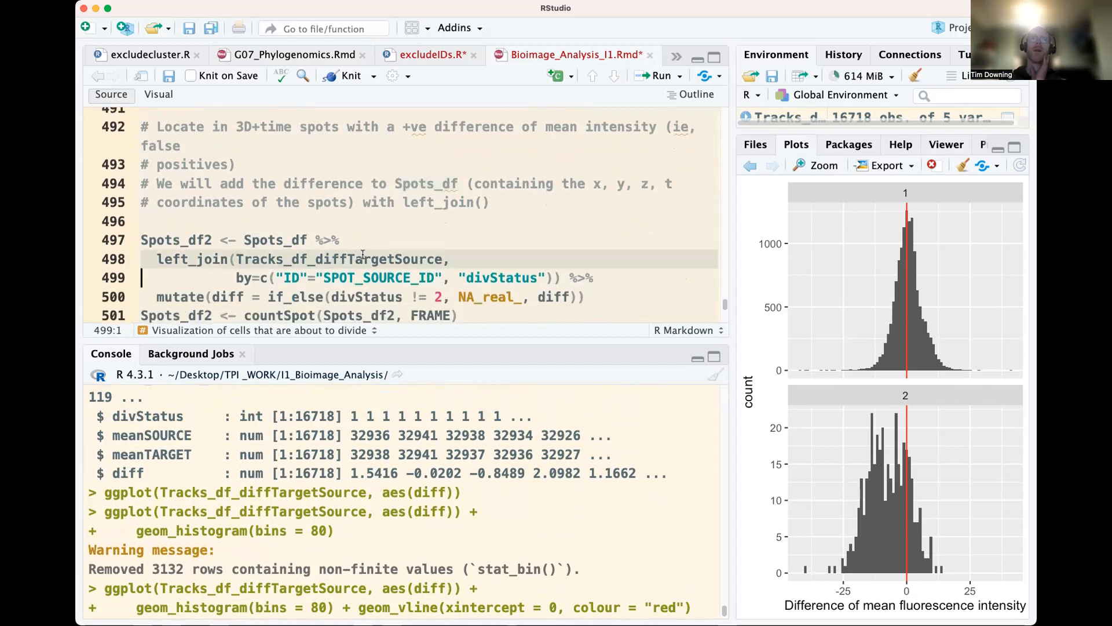
{"action": "scroll", "coordinate": [372, 238], "scroll_direction": "down", "scroll_amount": 1}
{"action": "scroll", "coordinate": [373, 234], "scroll_direction": "down", "scroll_amount": 1}
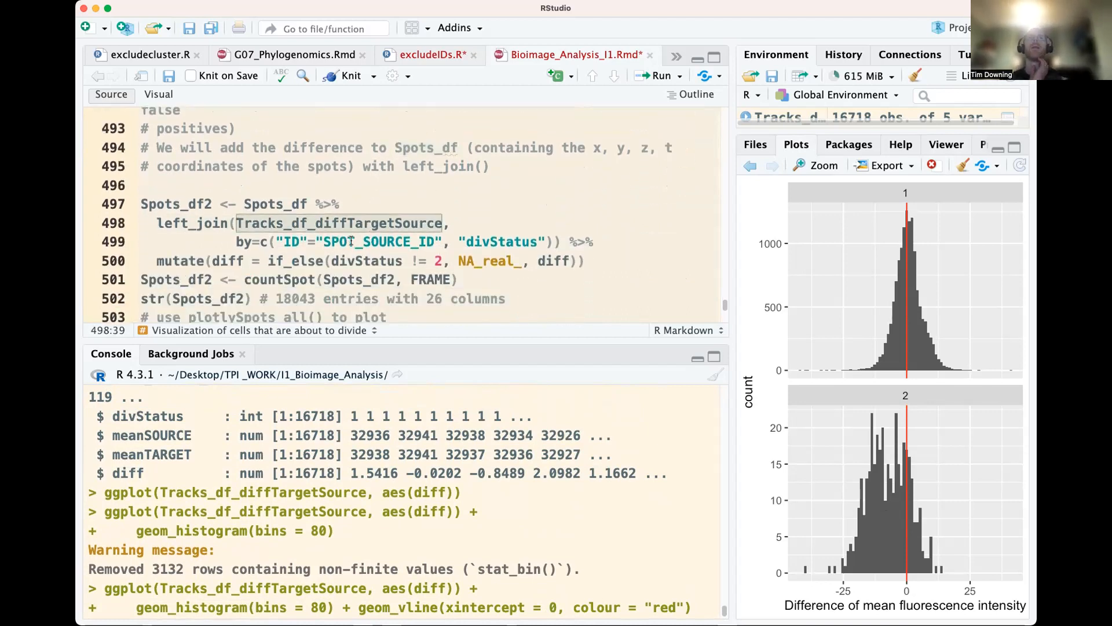
{"action": "double_click", "coordinate": [375, 242]}
{"action": "double_click", "coordinate": [513, 239]}
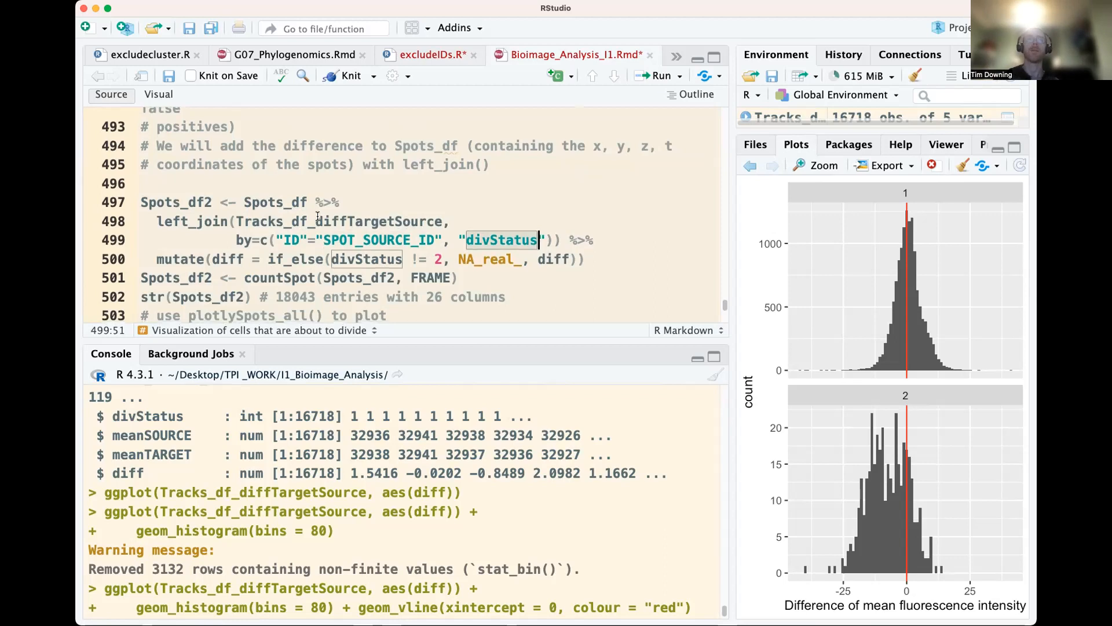
Create Spots_df2 with the left_join pipeline that sets diff to NA where divStatus is not 2, and run countSpot on it by FRAME
{"action": "scroll", "coordinate": [320, 215], "scroll_direction": "down", "scroll_amount": 1}
{"action": "left_click", "coordinate": [332, 192]}
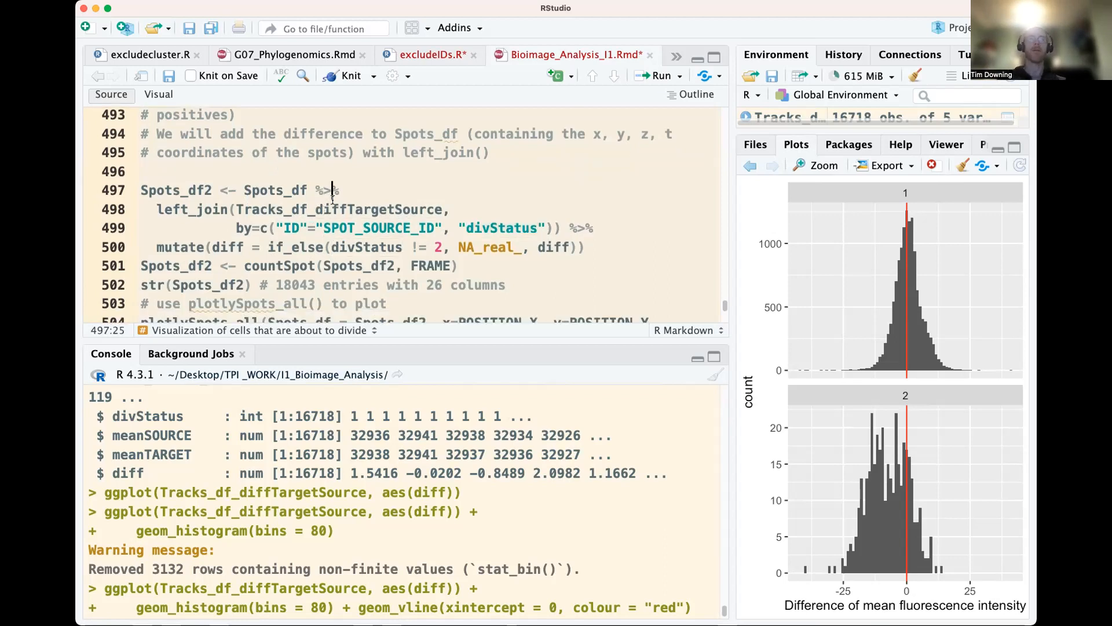
{"action": "key", "text": "super+Return"}
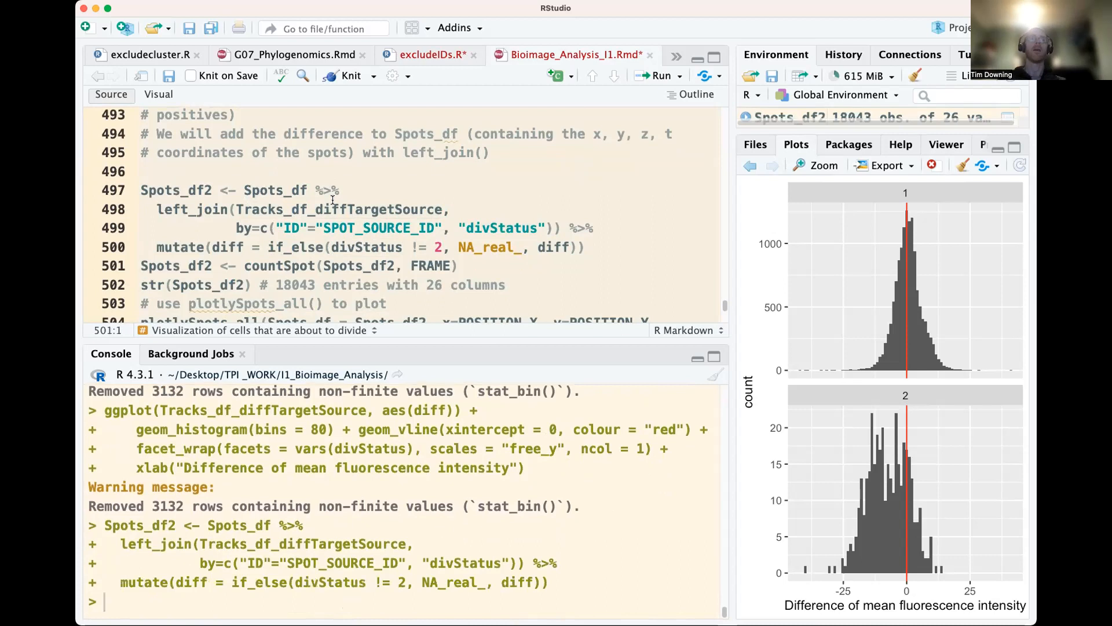
{"action": "key", "text": "super+Return"}
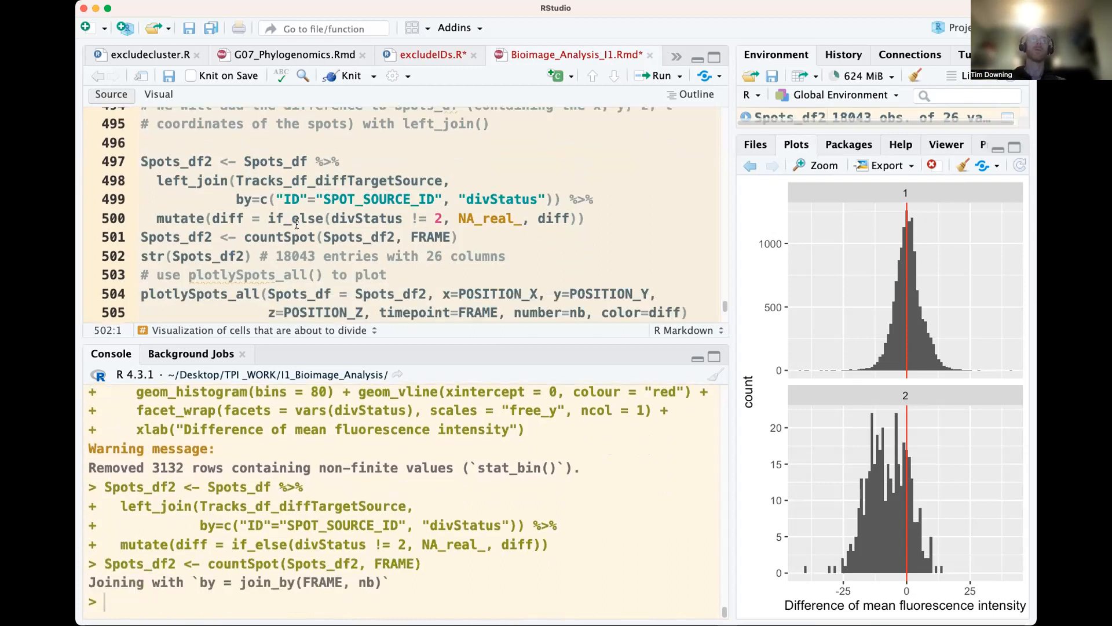
Print the structure of Spots_df2 and check its dimensions and columns in the console output
{"action": "key", "text": "super+Return"}
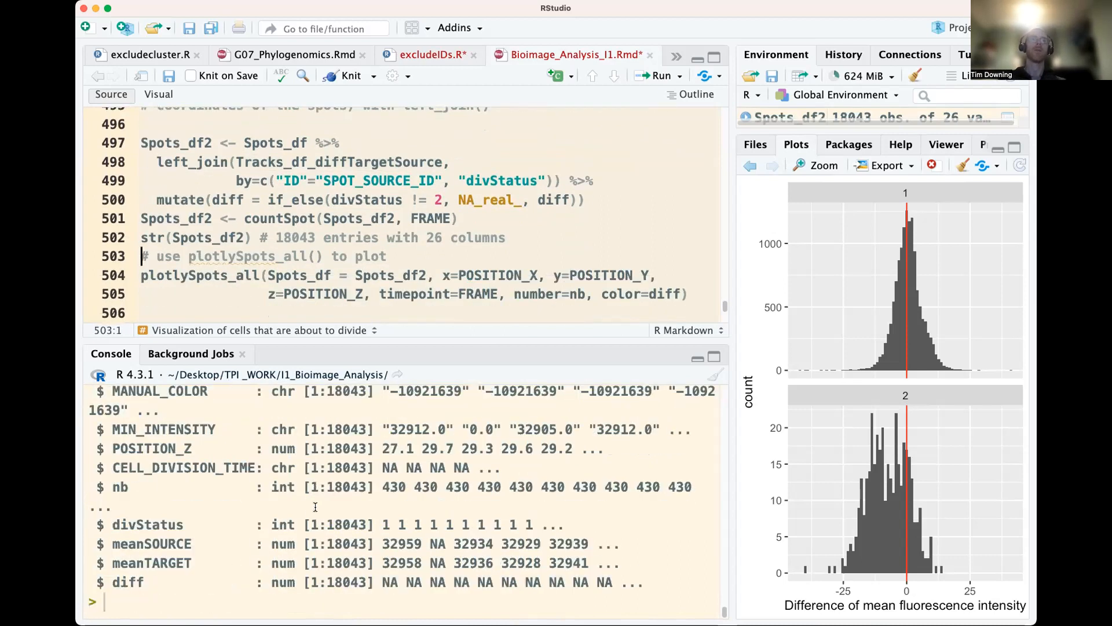
{"action": "scroll", "coordinate": [315, 507], "scroll_direction": "up", "scroll_amount": 10}
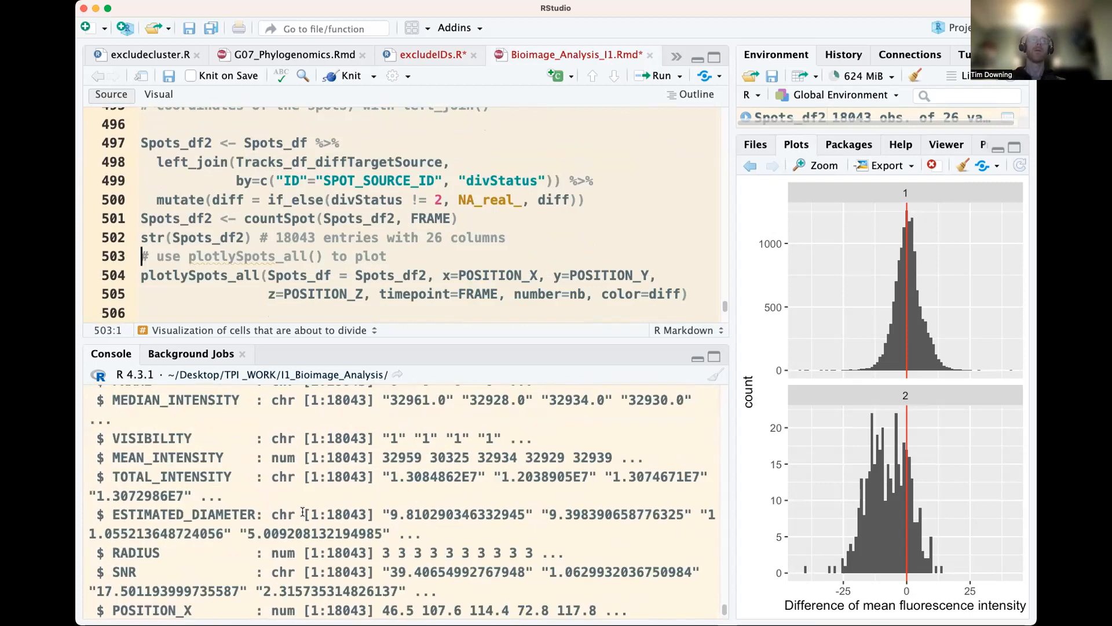
{"action": "scroll", "coordinate": [303, 512], "scroll_direction": "up", "scroll_amount": 15}
{"action": "scroll", "coordinate": [293, 514], "scroll_direction": "down", "scroll_amount": 10}
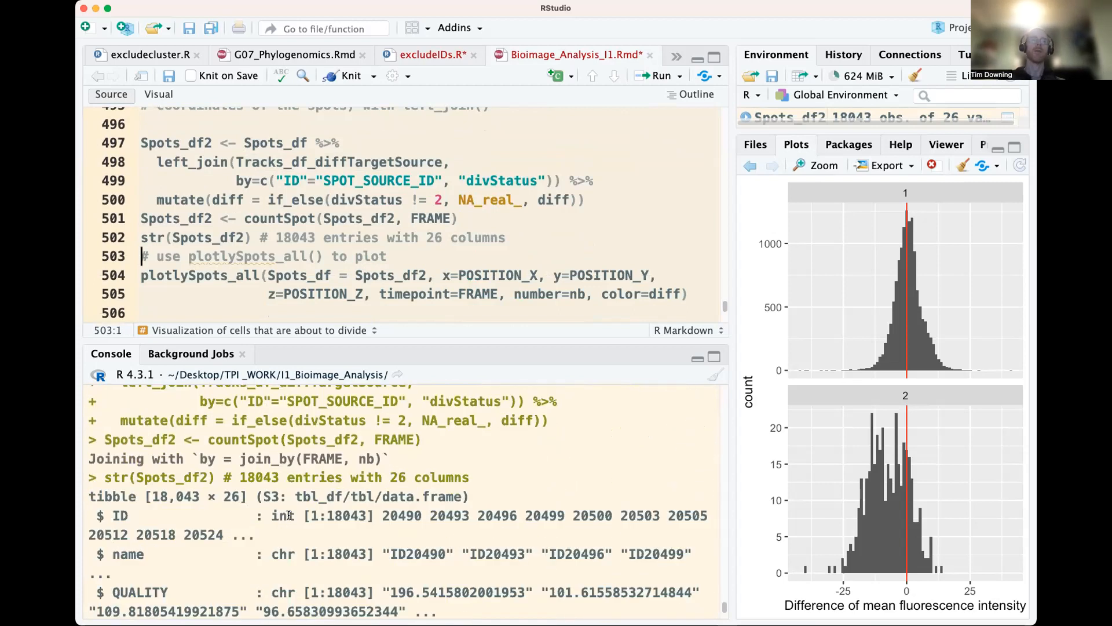
{"action": "scroll", "coordinate": [296, 517], "scroll_direction": "down", "scroll_amount": 3}
{"action": "scroll", "coordinate": [359, 263], "scroll_direction": "down", "scroll_amount": 1}
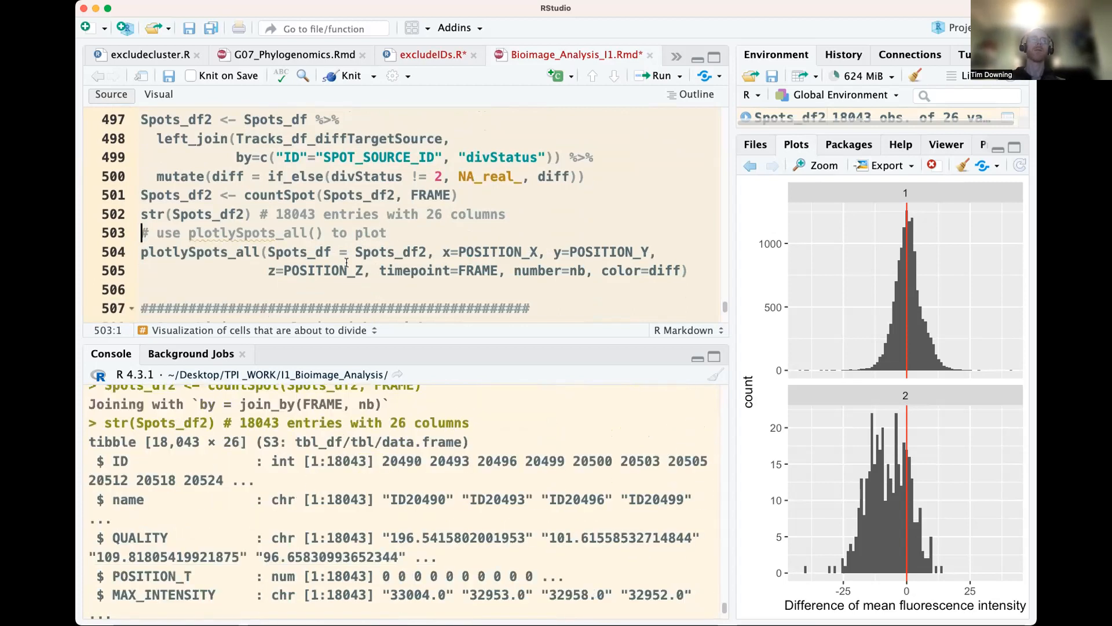
Generate the interactive 3D plot of Spots_df2 with plotlySpots_all, using POSITION_X, POSITION_Y, POSITION_Z, timepoint FRAME, number nb and color diff
{"action": "double_click", "coordinate": [237, 251]}
{"action": "left_click_drag", "start_coordinate": [309, 253], "coordinate": [402, 250]}
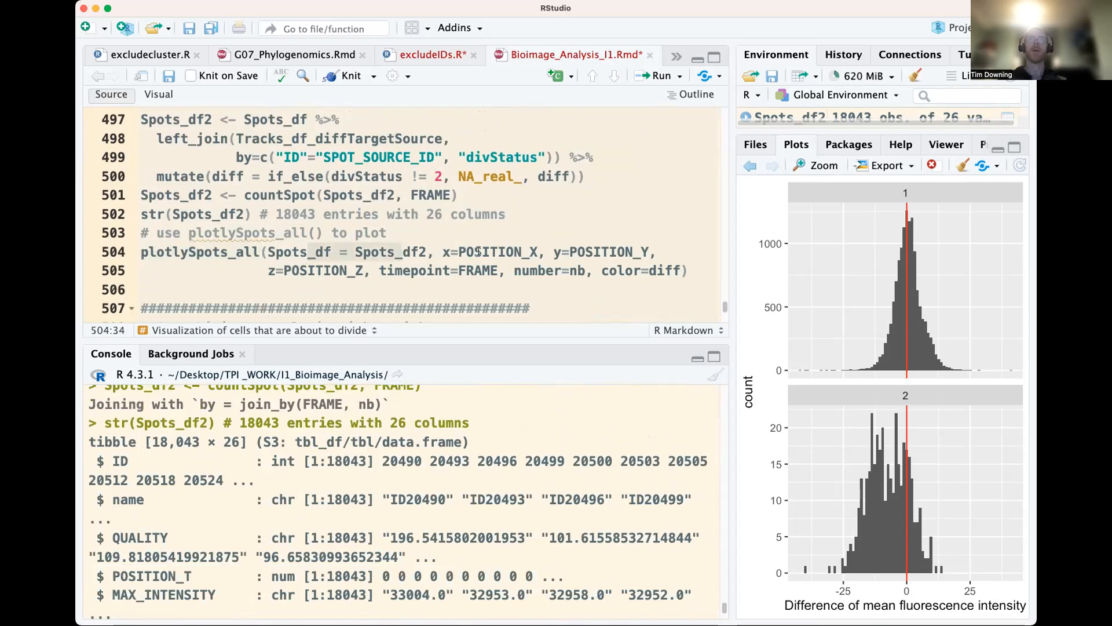
{"action": "left_click", "coordinate": [475, 254]}
{"action": "key", "text": "super+Return"}
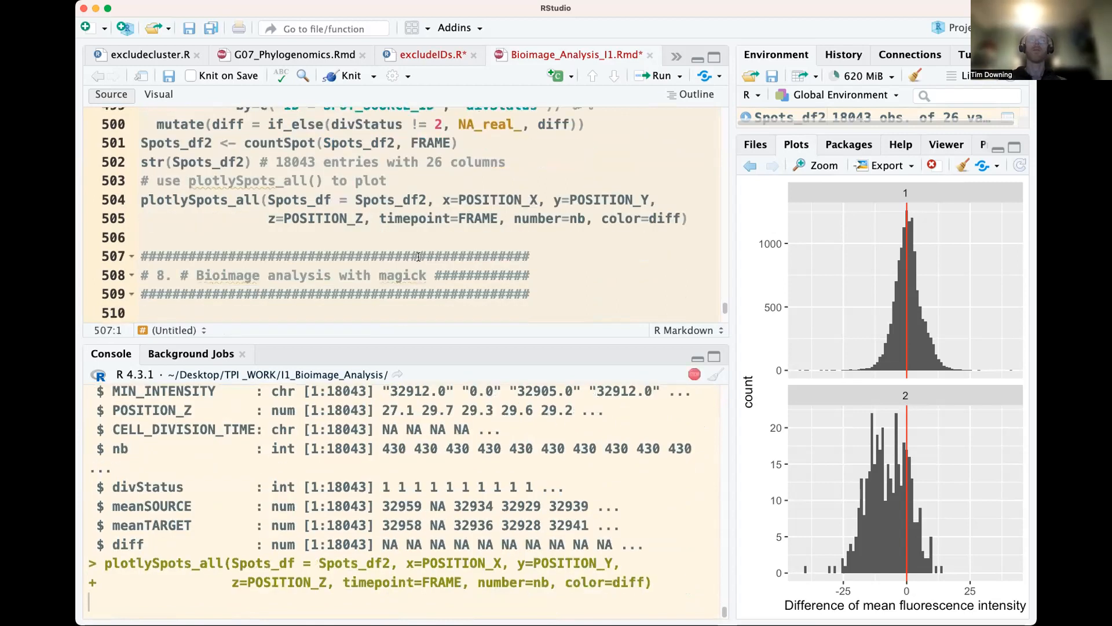
{"action": "scroll", "coordinate": [419, 258], "scroll_direction": "up", "scroll_amount": 1}
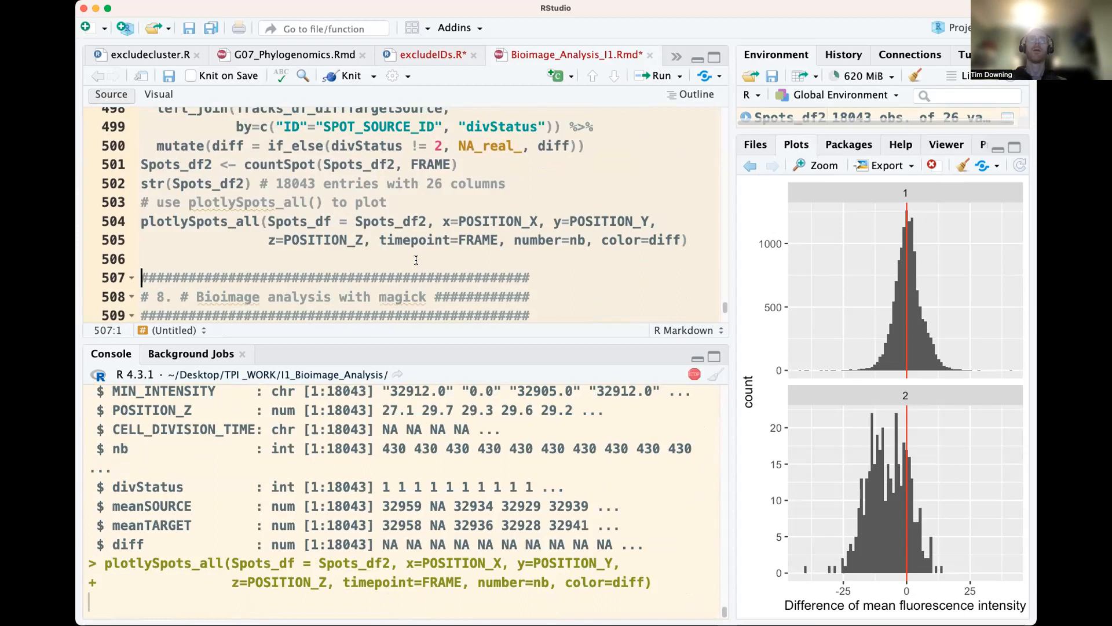
{"action": "scroll", "coordinate": [416, 260], "scroll_direction": "up", "scroll_amount": 1}
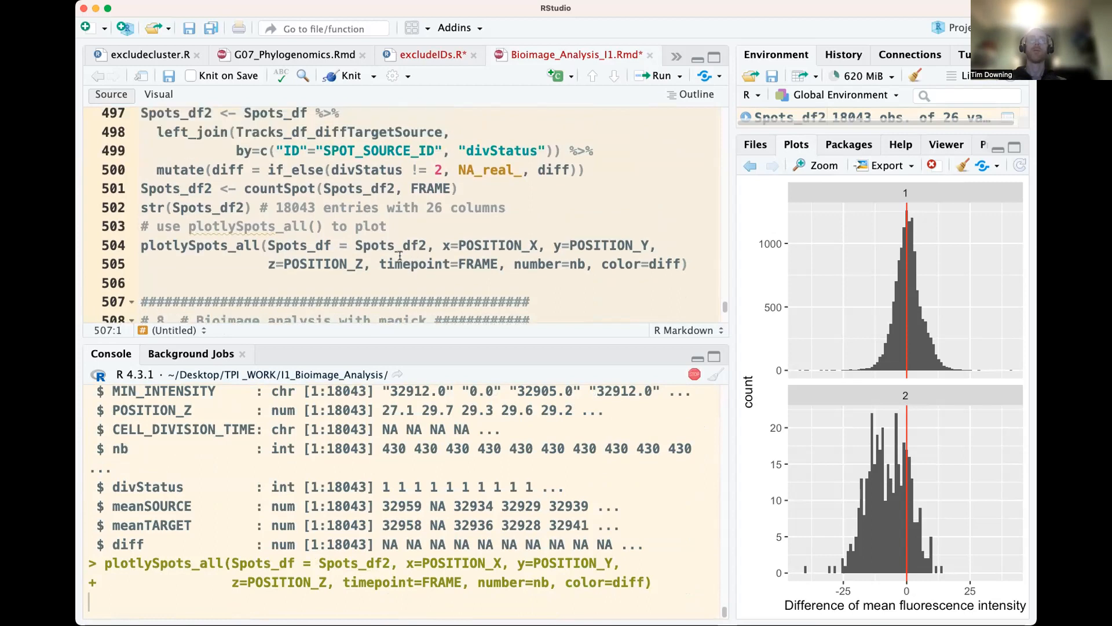
{"action": "scroll", "coordinate": [399, 256], "scroll_direction": "up", "scroll_amount": 1}
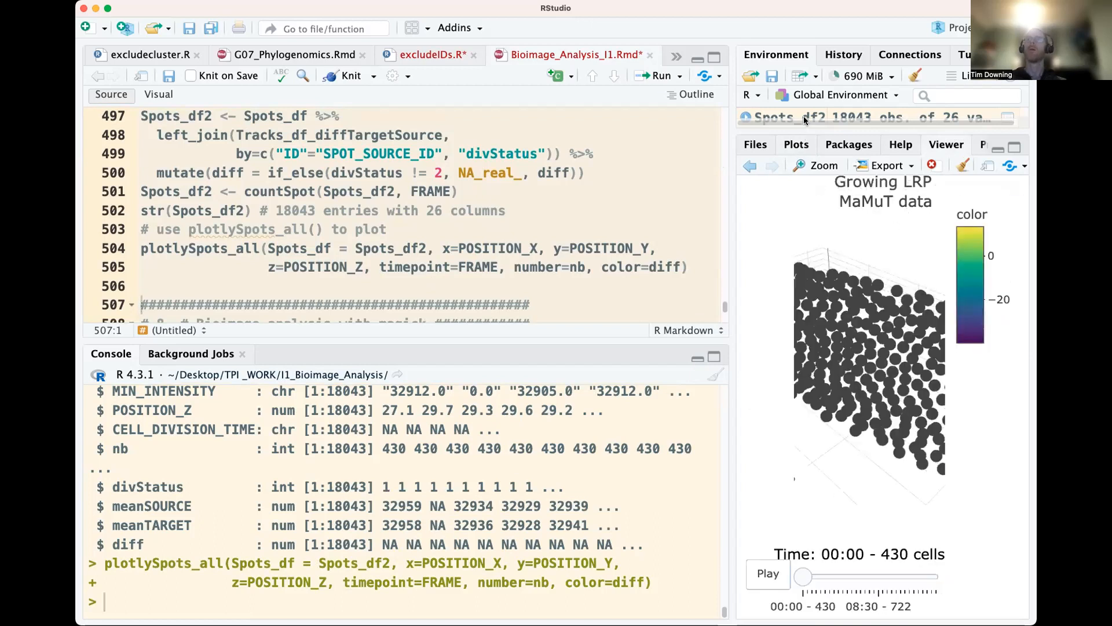
Examine the 3D spot plot over time by playing its animation and moving the timeline to 01:30, 15:00 and 07:30
{"action": "left_click_drag", "start_coordinate": [861, 387], "coordinate": [785, 419]}
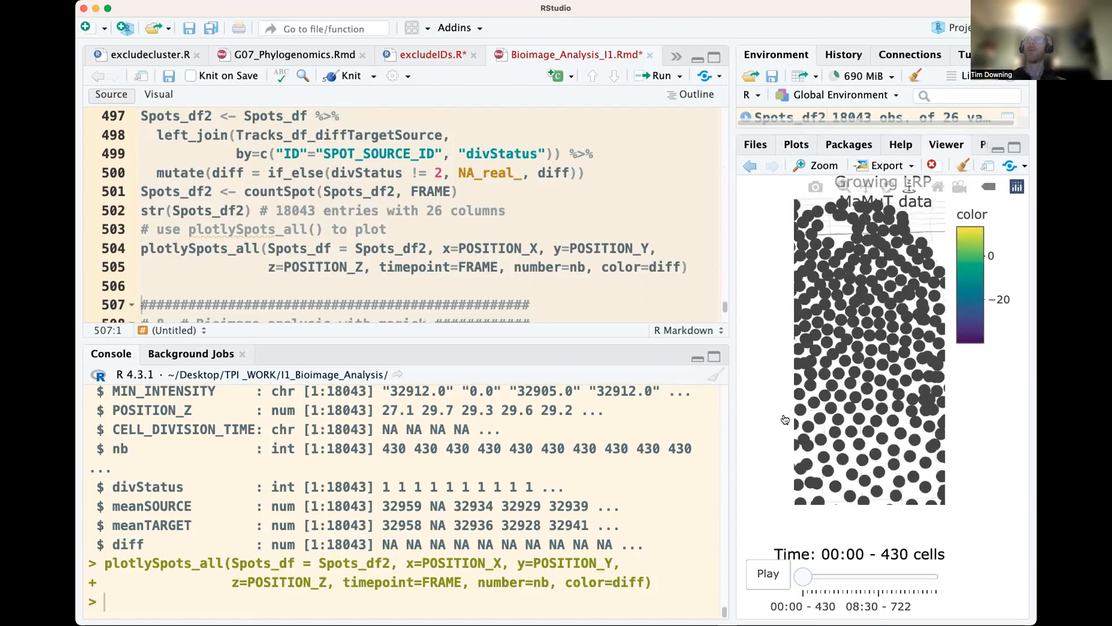
{"action": "left_click_drag", "start_coordinate": [911, 388], "coordinate": [905, 391]}
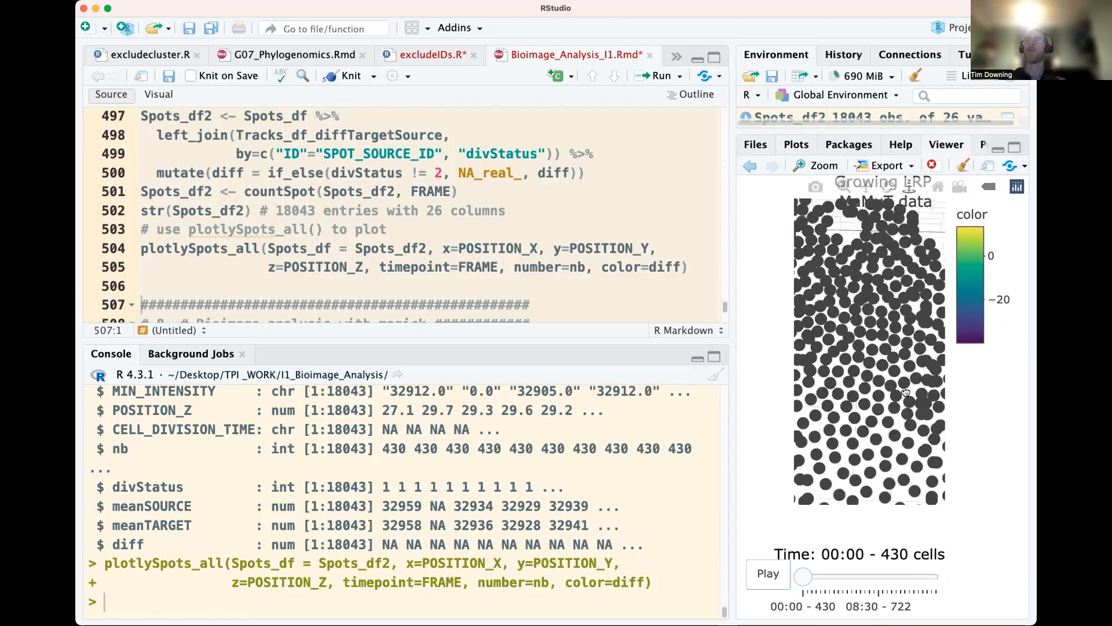
{"action": "left_click", "coordinate": [785, 582]}
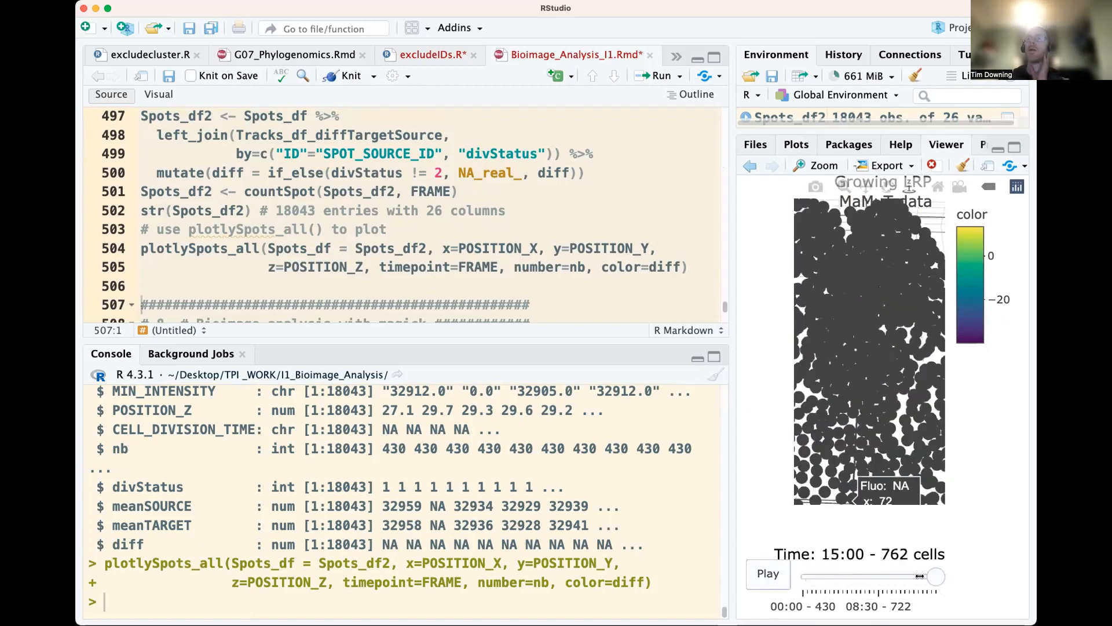
{"action": "left_click_drag", "start_coordinate": [936, 577], "coordinate": [811, 578]}
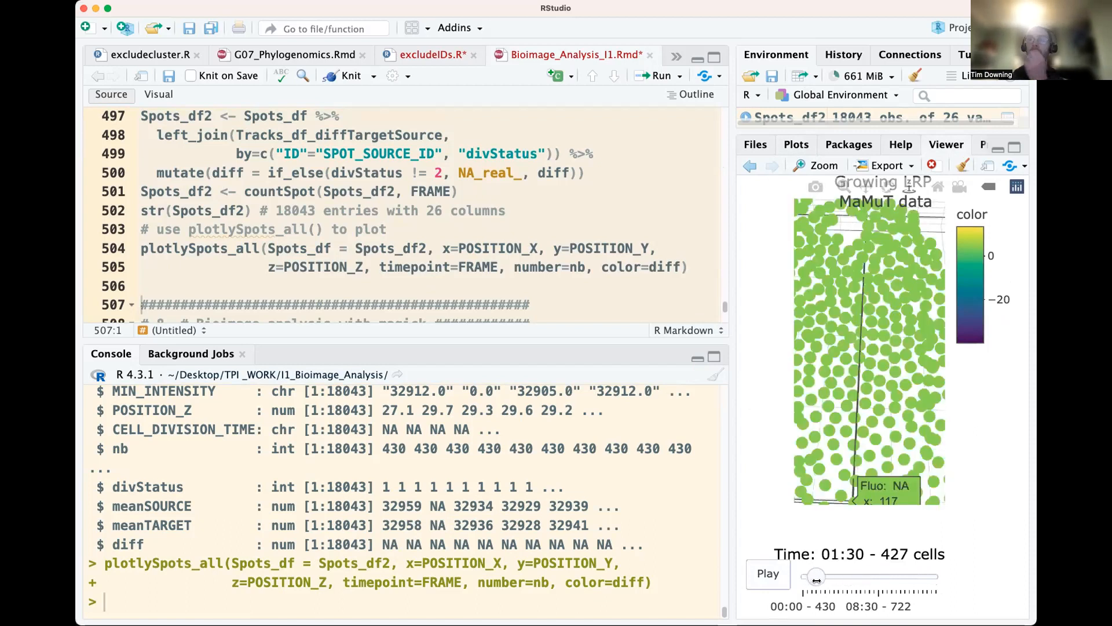
{"action": "left_click_drag", "start_coordinate": [817, 579], "coordinate": [936, 588]}
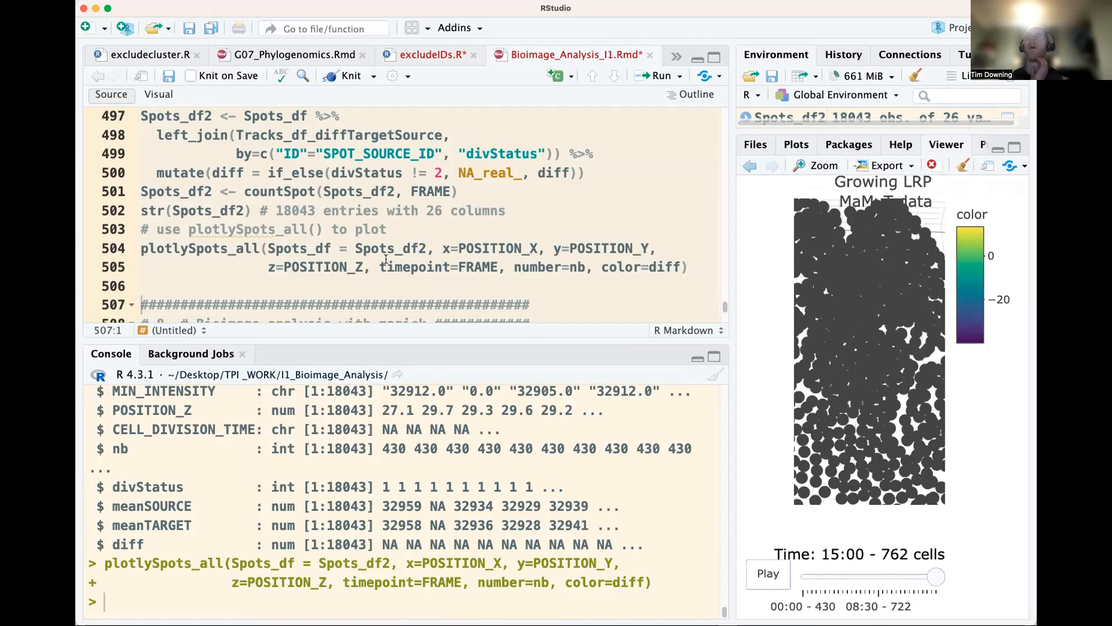
{"action": "left_click_drag", "start_coordinate": [939, 576], "coordinate": [869, 576]}
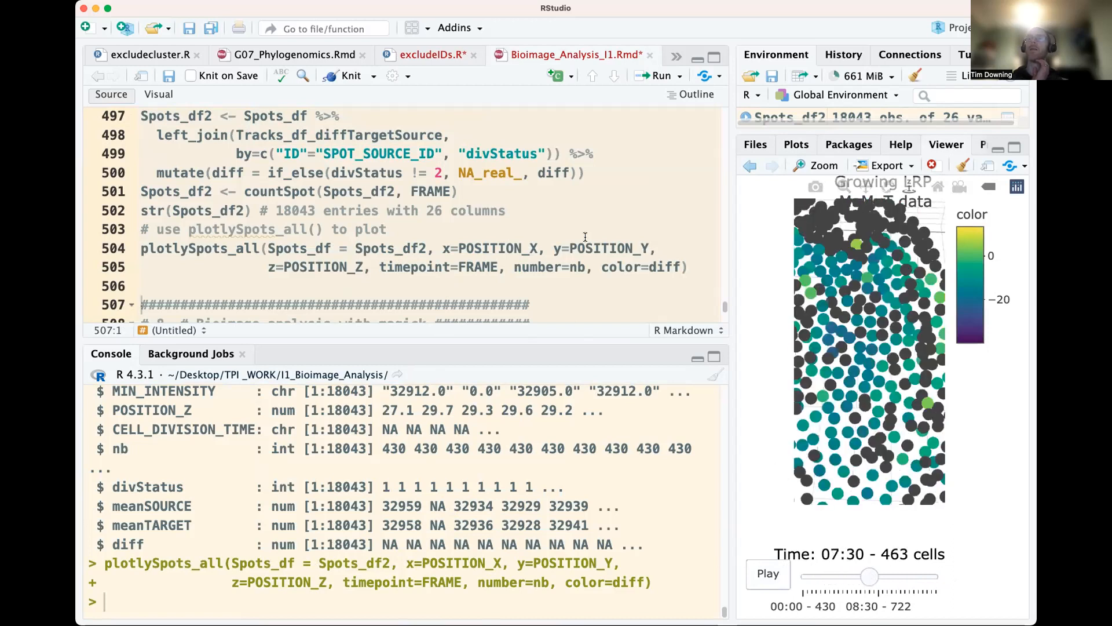